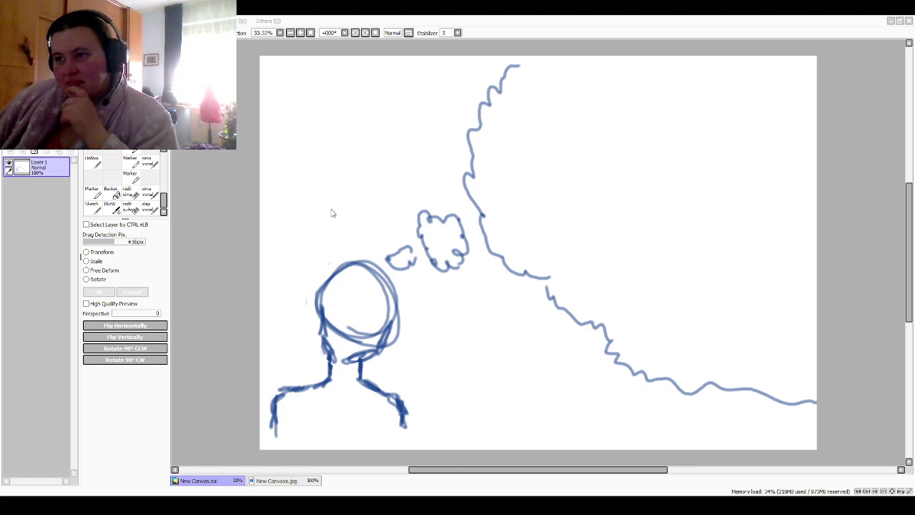
# Step: Open the skin image and close it again
pyautogui.doubleClick(516, 266)
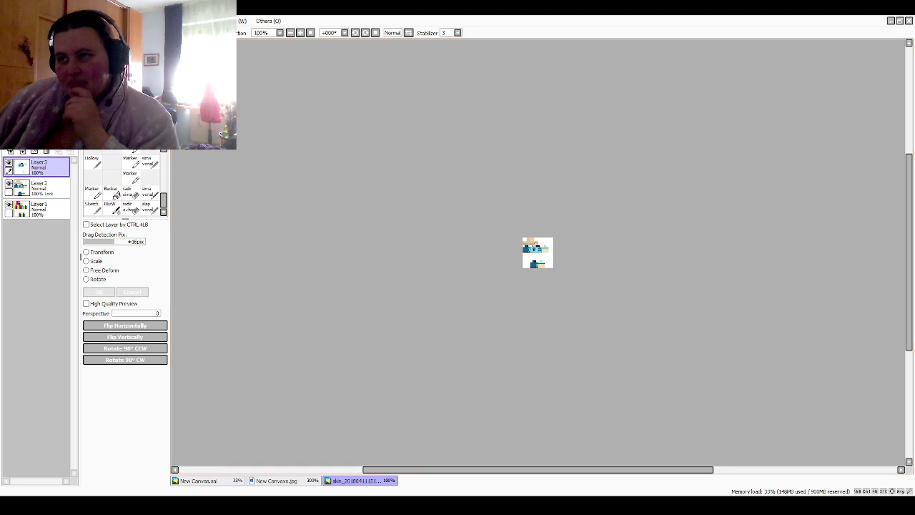
pyautogui.click(908, 21)
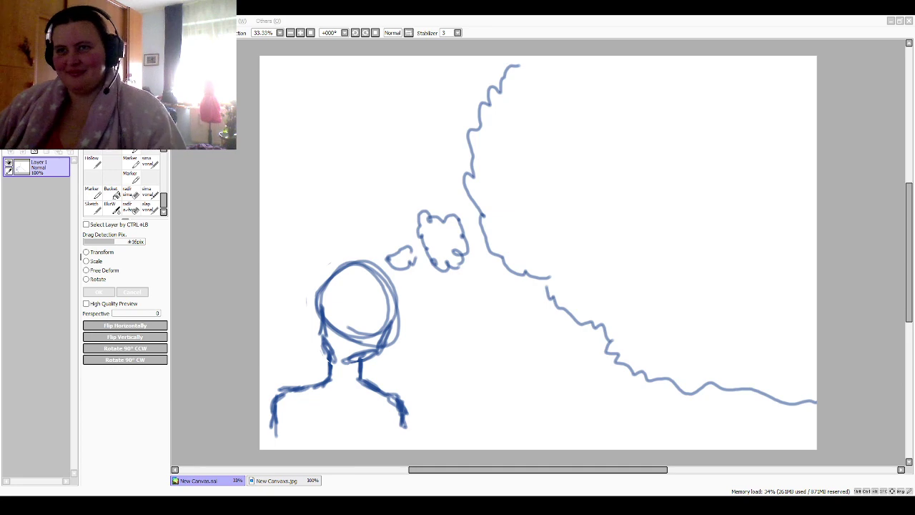
# Step: Open 1New Canvas2.jpg, switch the canvases from maximized to floating windows, and close that picture again
pyautogui.click(50, 186)
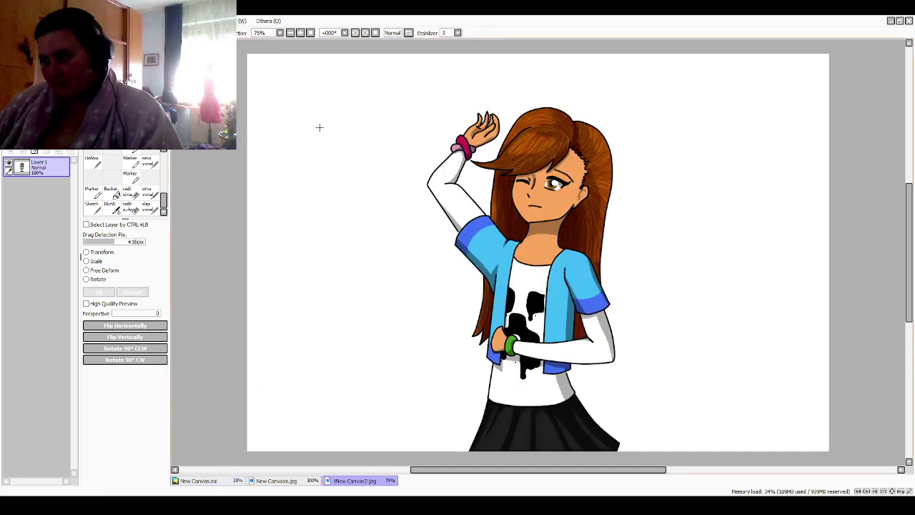
pyautogui.click(899, 21)
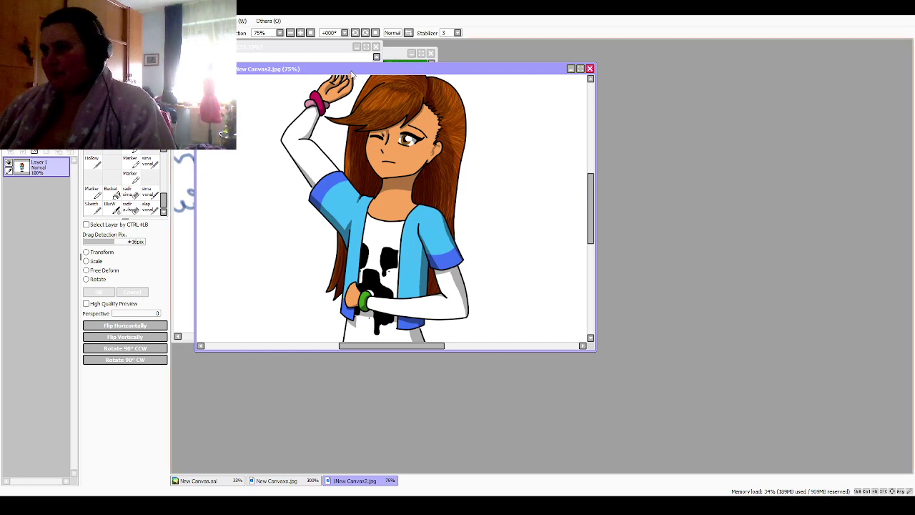
pyautogui.moveTo(352, 70); pyautogui.dragTo(536, 80)
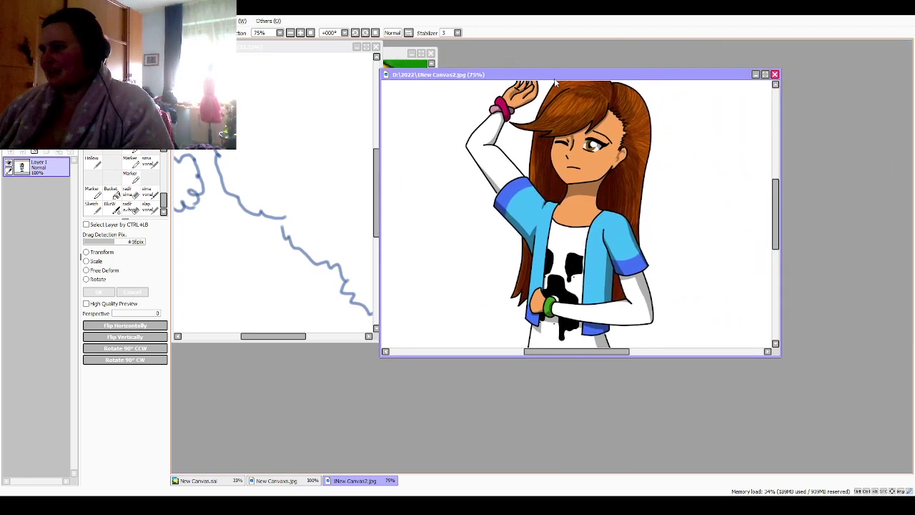
pyautogui.click(774, 75)
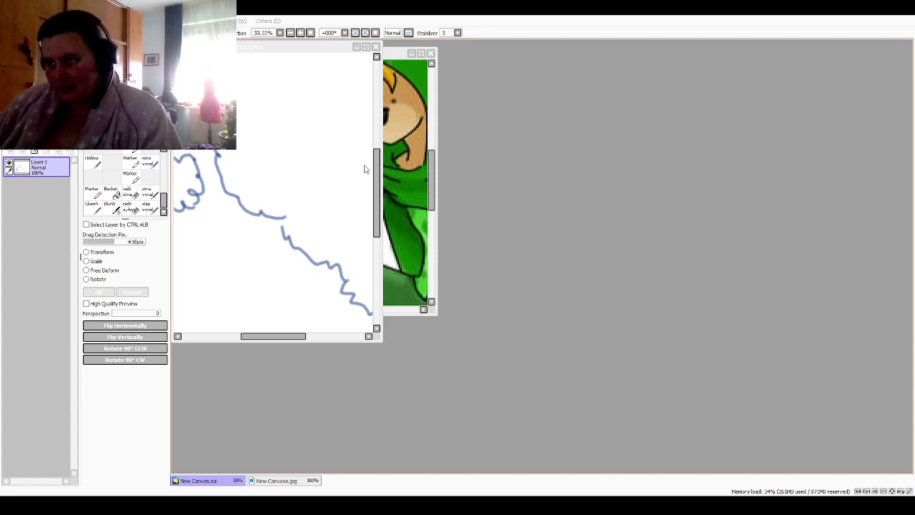
# Step: Open New Canvas.jpg as a reference in a narrowed window and enlarge the New Canvas.sai sketch window beside it
pyautogui.doubleClick(358, 164)
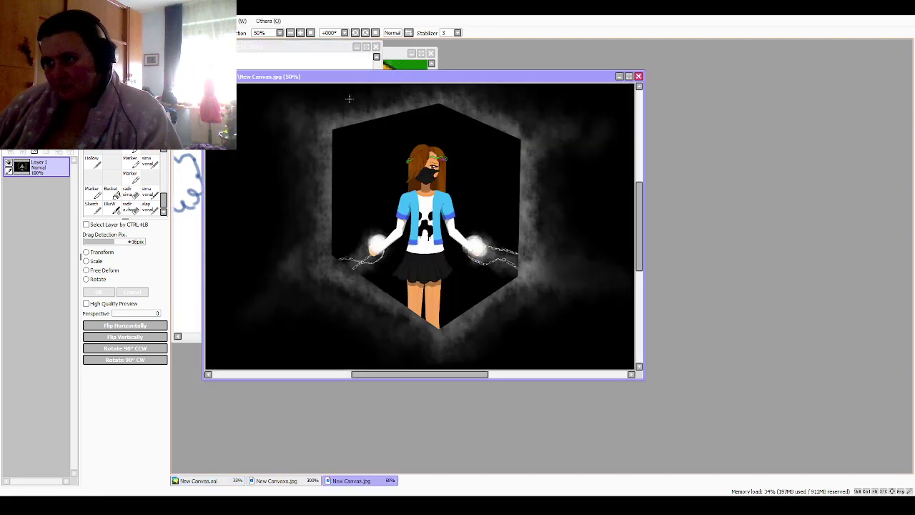
pyautogui.moveTo(356, 78)
pyautogui.mouseDown()
pyautogui.moveTo(594, 82)
pyautogui.moveTo(756, 42)
pyautogui.moveTo(912, 44)
pyautogui.moveTo(772, 44)
pyautogui.mouseUp()
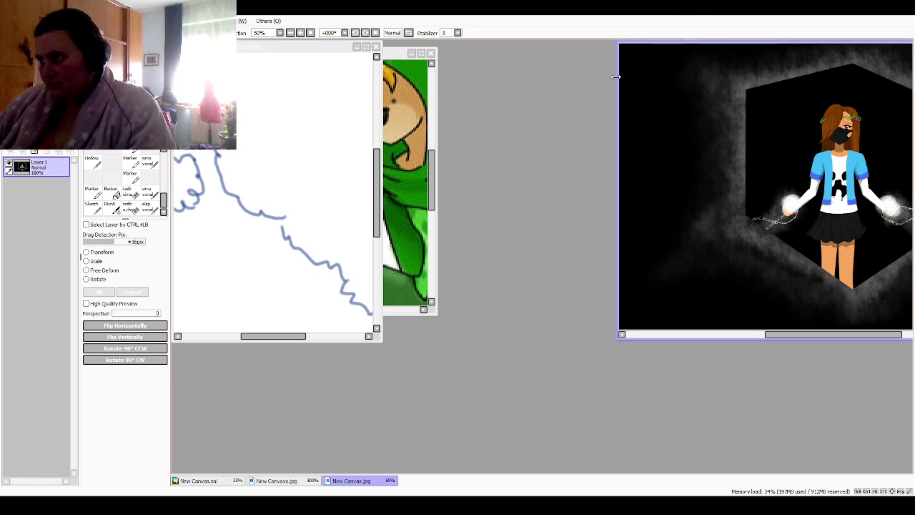
pyautogui.moveTo(617, 82); pyautogui.dragTo(813, 89)
pyautogui.moveTo(840, 44)
pyautogui.mouseDown()
pyautogui.moveTo(670, 44)
pyautogui.moveTo(706, 34)
pyautogui.mouseUp()
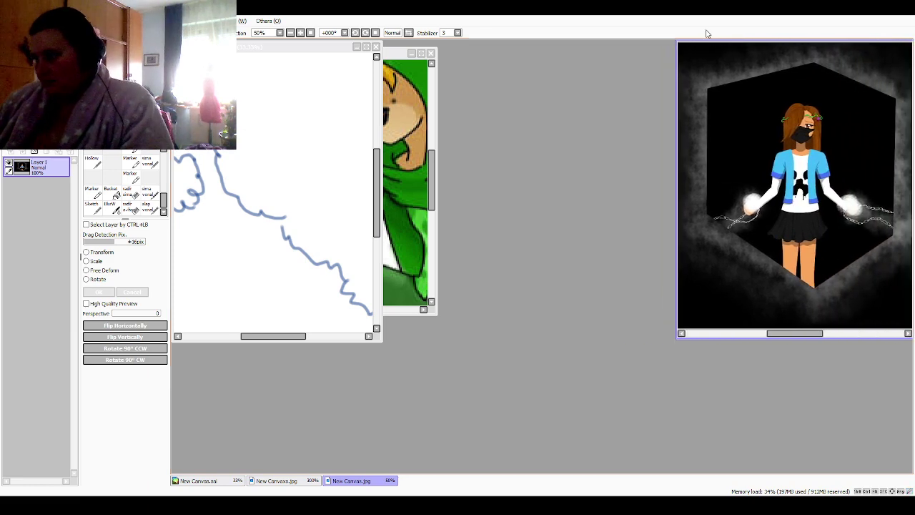
pyautogui.click(382, 342)
pyautogui.moveTo(382, 343)
pyautogui.mouseDown()
pyautogui.moveTo(742, 451)
pyautogui.moveTo(753, 473)
pyautogui.mouseUp()
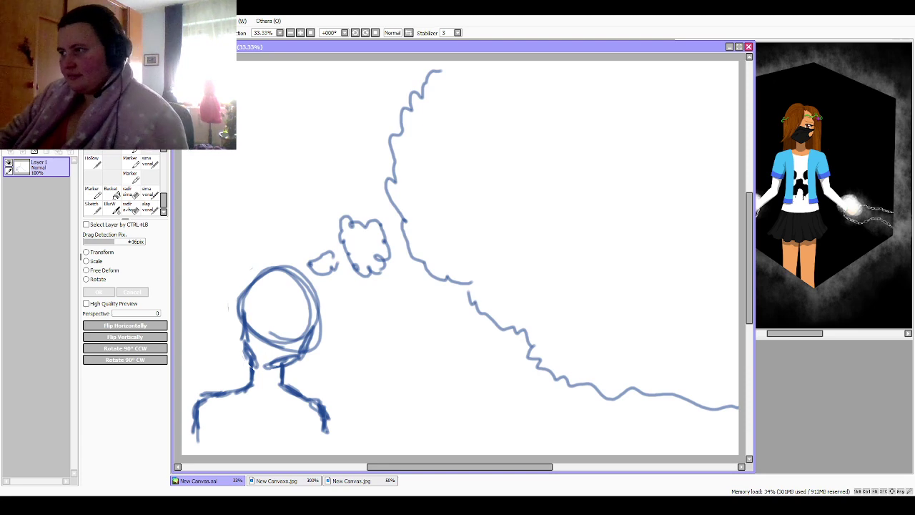
# Step: Fade Layer 1 to 44% opacity and sketch the collar and both shoulders on a new layer with the size 20 alap vonal brush
pyautogui.click(149, 207)
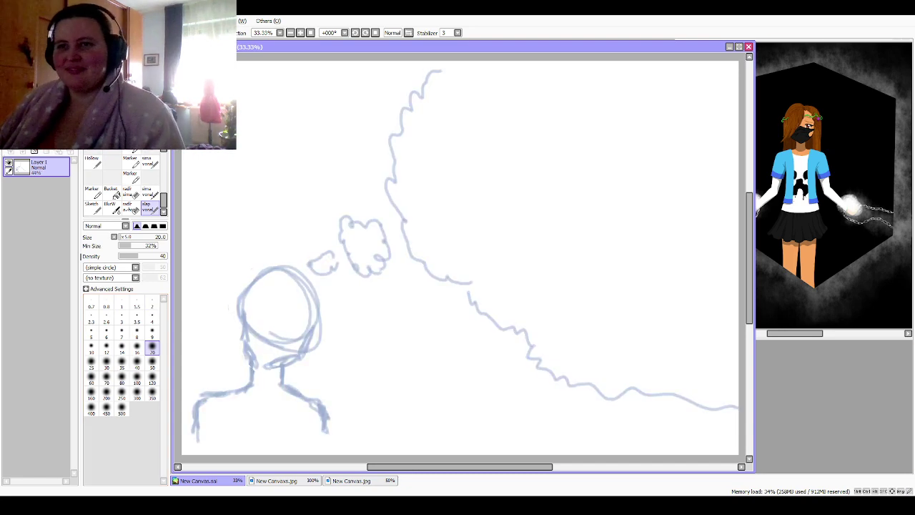
pyautogui.click(11, 141)
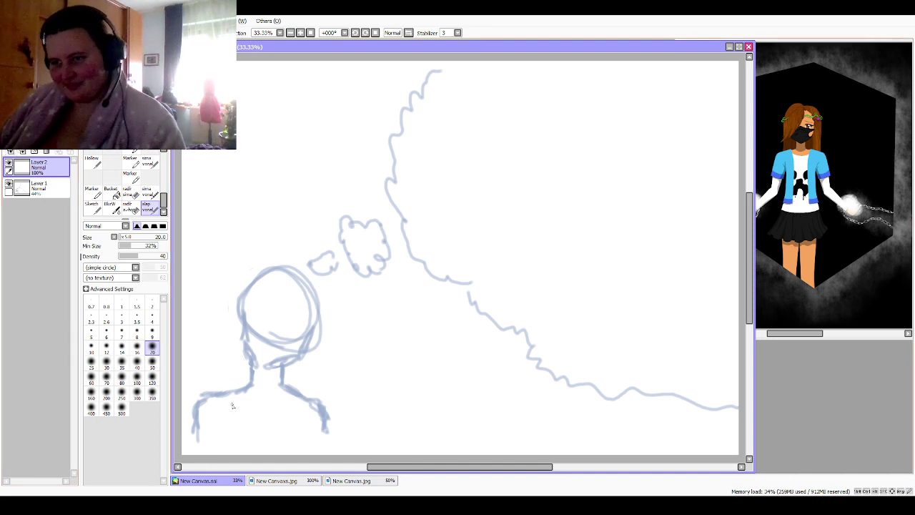
pyautogui.moveTo(226, 392)
pyautogui.mouseDown()
pyautogui.moveTo(246, 381)
pyautogui.moveTo(235, 388)
pyautogui.moveTo(242, 380)
pyautogui.moveTo(266, 398)
pyautogui.moveTo(294, 383)
pyautogui.moveTo(304, 399)
pyautogui.moveTo(275, 421)
pyautogui.moveTo(237, 412)
pyautogui.moveTo(253, 423)
pyautogui.moveTo(236, 384)
pyautogui.mouseUp()
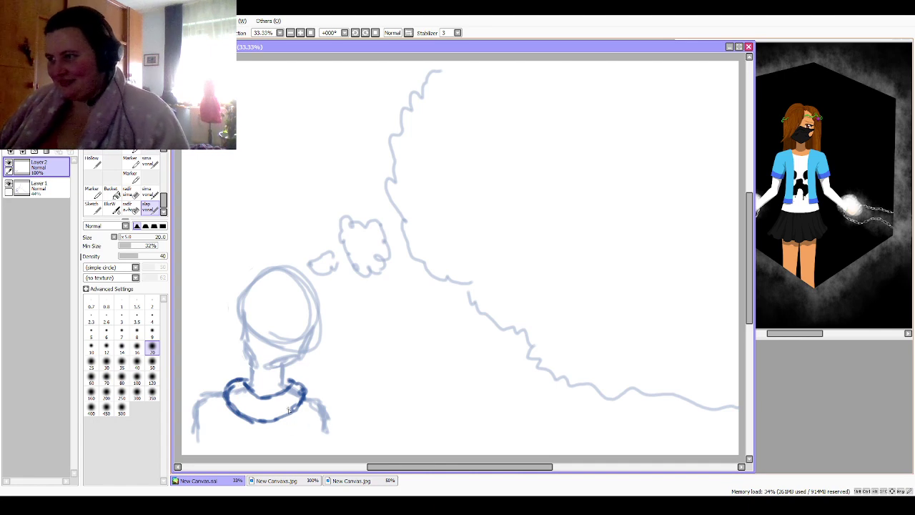
pyautogui.moveTo(304, 398)
pyautogui.mouseDown()
pyautogui.moveTo(331, 422)
pyautogui.moveTo(324, 429)
pyautogui.moveTo(335, 455)
pyautogui.mouseUp()
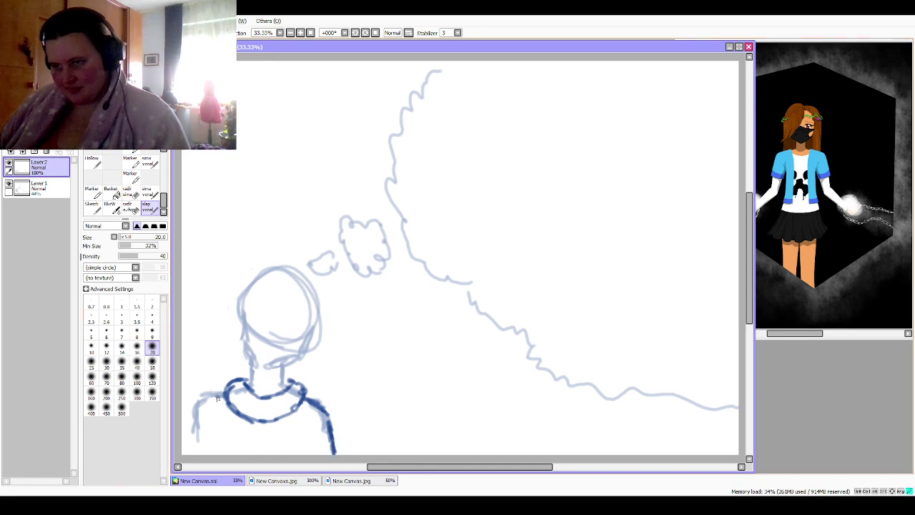
pyautogui.moveTo(218, 398)
pyautogui.mouseDown()
pyautogui.moveTo(202, 394)
pyautogui.moveTo(183, 419)
pyautogui.moveTo(190, 413)
pyautogui.mouseUp()
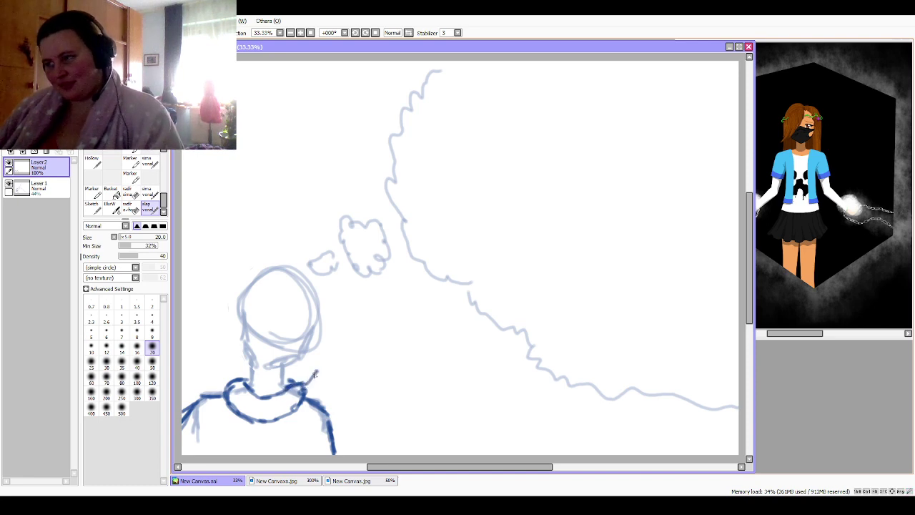
# Step: Sketch the hair falling along both sides of the head to the collar, with strands curving outward at the ends
pyautogui.moveTo(314, 360)
pyautogui.mouseDown()
pyautogui.moveTo(317, 376)
pyautogui.moveTo(320, 306)
pyautogui.mouseUp()
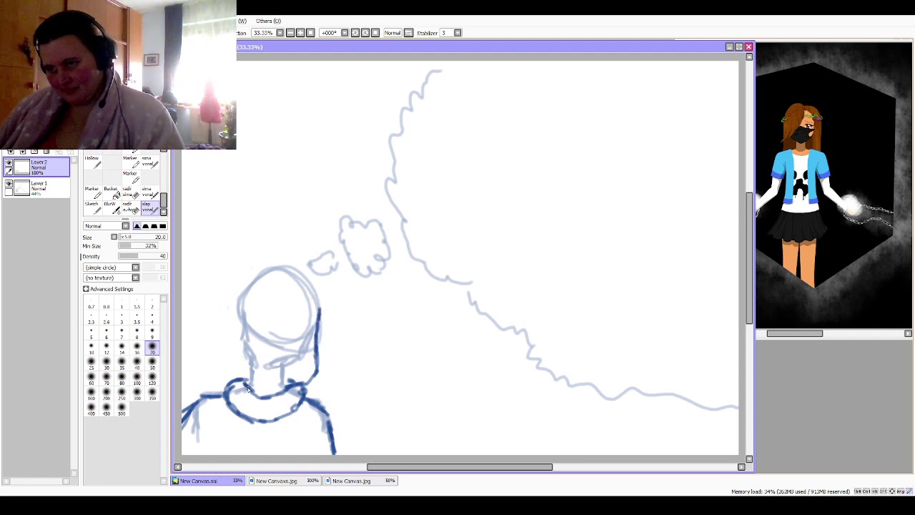
pyautogui.moveTo(247, 387)
pyautogui.mouseDown()
pyautogui.moveTo(230, 379)
pyautogui.moveTo(224, 356)
pyautogui.moveTo(243, 288)
pyautogui.mouseUp()
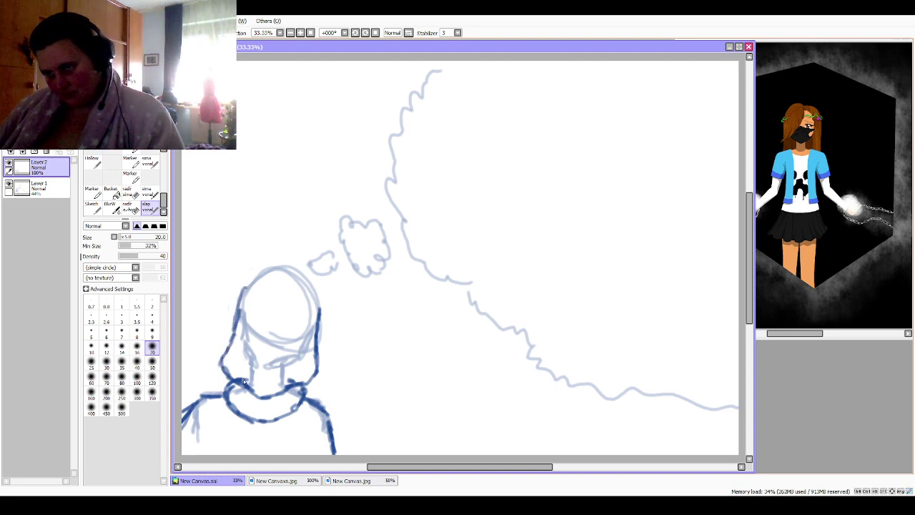
pyautogui.moveTo(235, 339)
pyautogui.mouseDown()
pyautogui.moveTo(240, 385)
pyautogui.moveTo(230, 375)
pyautogui.moveTo(234, 339)
pyautogui.moveTo(222, 364)
pyautogui.moveTo(219, 356)
pyautogui.moveTo(233, 333)
pyautogui.moveTo(217, 359)
pyautogui.moveTo(236, 383)
pyautogui.mouseUp()
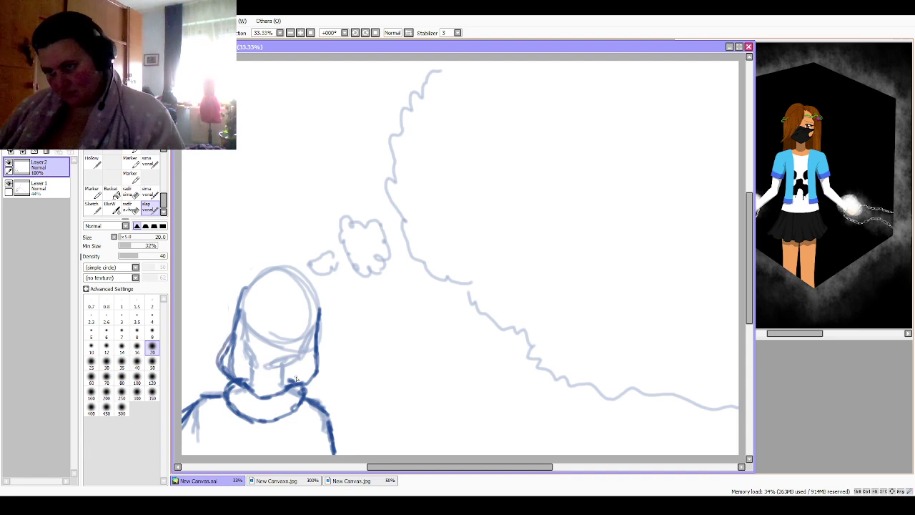
pyautogui.moveTo(303, 383)
pyautogui.mouseDown()
pyautogui.moveTo(315, 349)
pyautogui.moveTo(293, 387)
pyautogui.mouseUp()
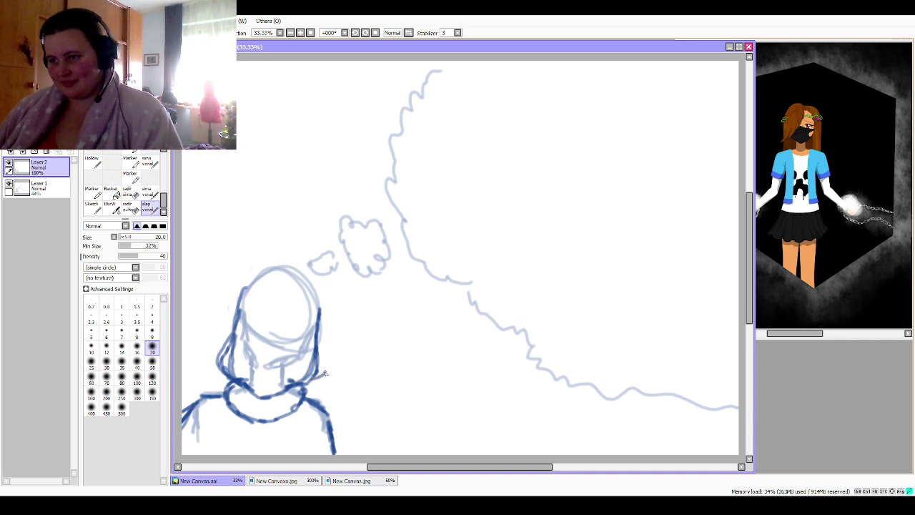
pyautogui.moveTo(324, 373); pyautogui.dragTo(318, 336)
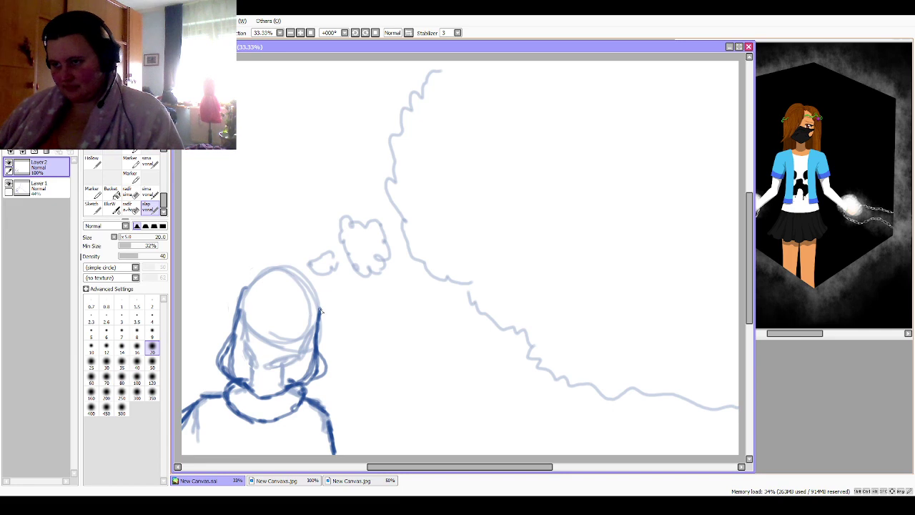
# Step: Sketch the hair's outline over the top of the head, short parting strokes at the crown, and inner strands down the neck
pyautogui.moveTo(318, 316)
pyautogui.mouseDown()
pyautogui.moveTo(298, 274)
pyautogui.moveTo(295, 286)
pyautogui.moveTo(290, 279)
pyautogui.moveTo(280, 286)
pyautogui.moveTo(292, 274)
pyautogui.moveTo(273, 267)
pyautogui.moveTo(244, 300)
pyautogui.mouseUp()
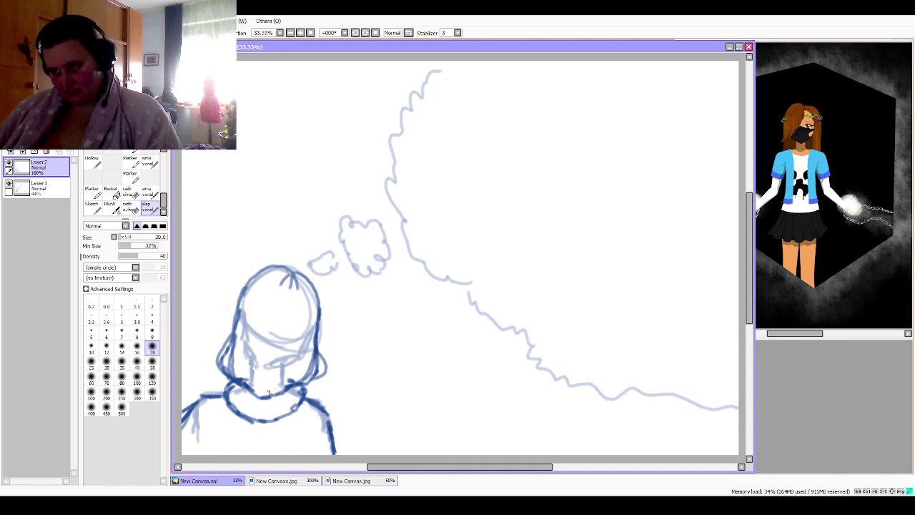
pyautogui.moveTo(298, 345)
pyautogui.mouseDown()
pyautogui.moveTo(263, 396)
pyautogui.moveTo(248, 387)
pyautogui.moveTo(245, 399)
pyautogui.moveTo(257, 334)
pyautogui.mouseUp()
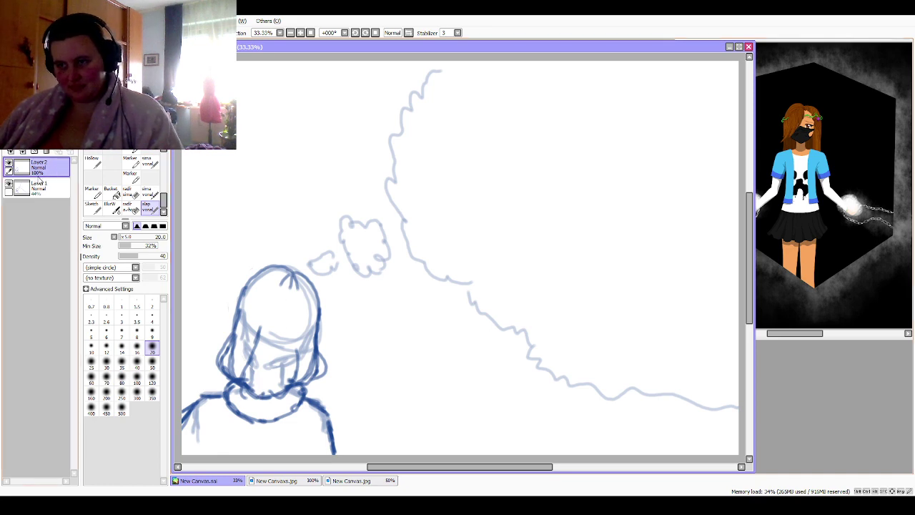
pyautogui.moveTo(67, 104); pyautogui.dragTo(56, 103)
pyautogui.hotkey('ctrl', 'z')
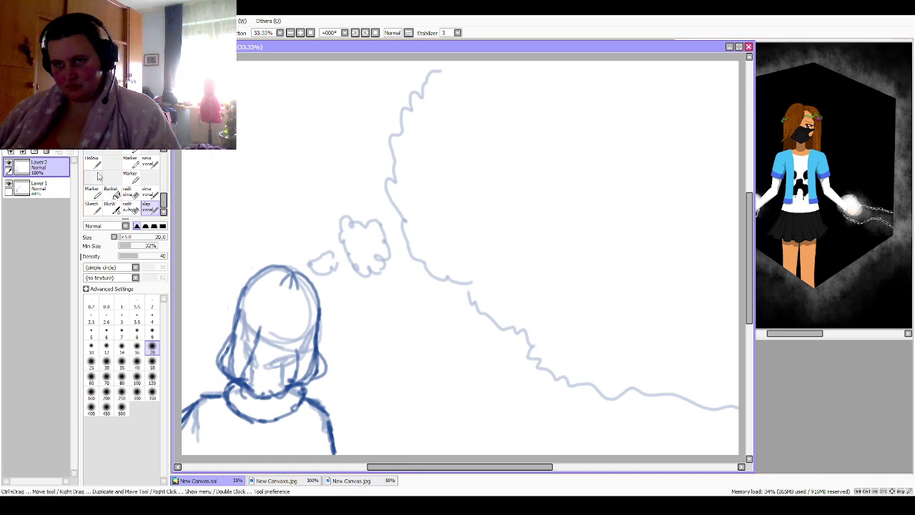
# Step: Ink the hair's right side in black on a new layer with the size 4 sima vonal brush, from the crown to the collar
pyautogui.click(10, 140)
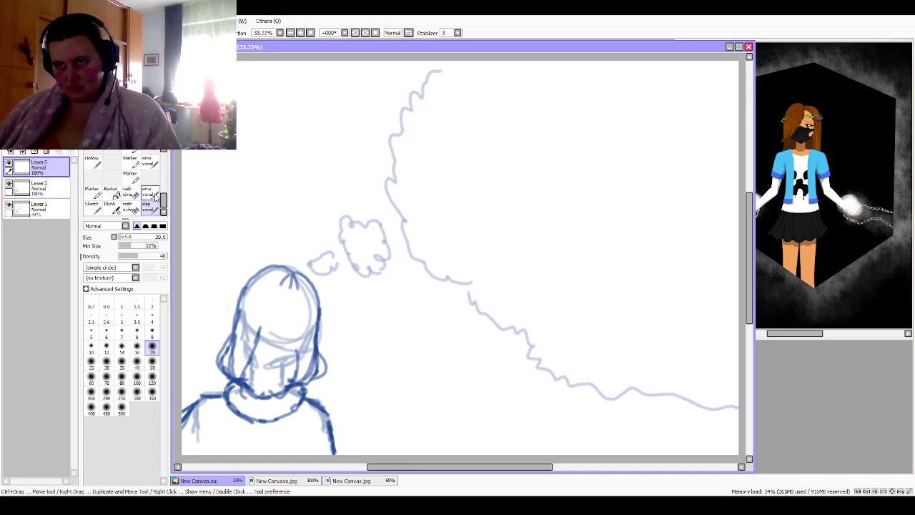
pyautogui.click(148, 192)
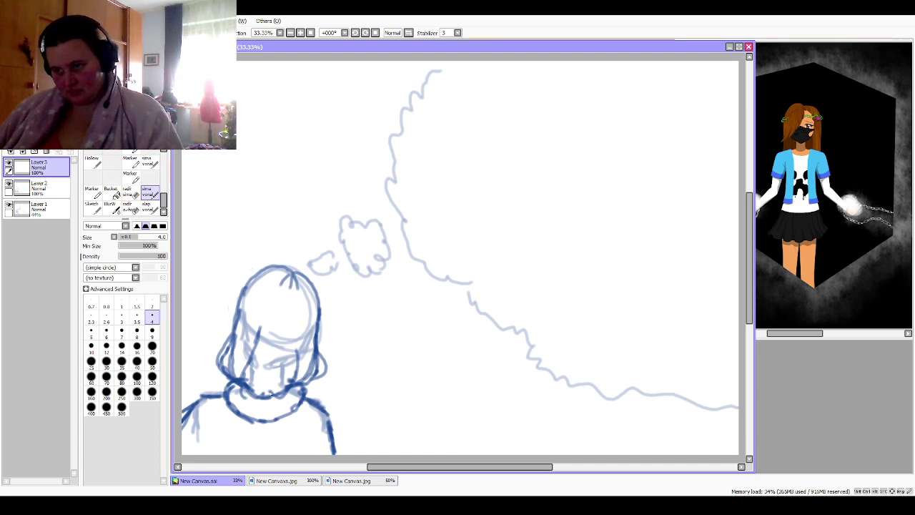
pyautogui.moveTo(272, 392)
pyautogui.mouseDown()
pyautogui.moveTo(283, 397)
pyautogui.moveTo(290, 386)
pyautogui.moveTo(301, 345)
pyautogui.moveTo(298, 379)
pyautogui.mouseUp()
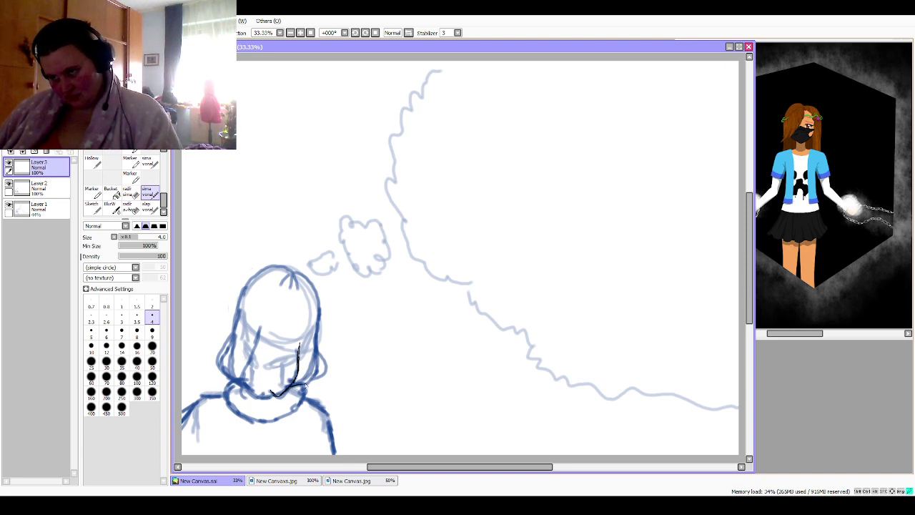
pyautogui.moveTo(293, 386)
pyautogui.mouseDown()
pyautogui.moveTo(311, 372)
pyautogui.moveTo(319, 318)
pyautogui.moveTo(314, 289)
pyautogui.moveTo(299, 280)
pyautogui.mouseUp()
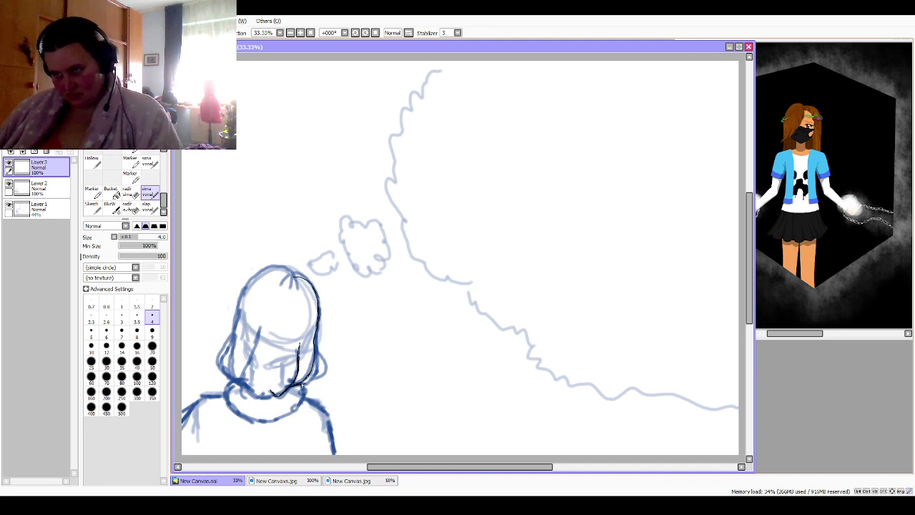
pyautogui.moveTo(306, 386); pyautogui.dragTo(317, 359)
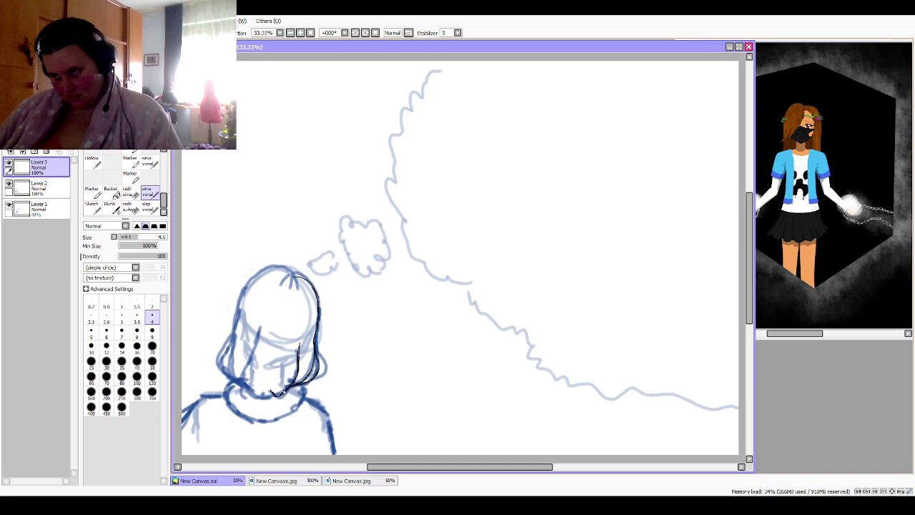
# Step: Ink the outermost hair strand on the right side, curving outward and back in to the collar
pyautogui.press('pageup')
pyautogui.press('pageup')
pyautogui.moveTo(283, 392); pyautogui.dragTo(432, 220)
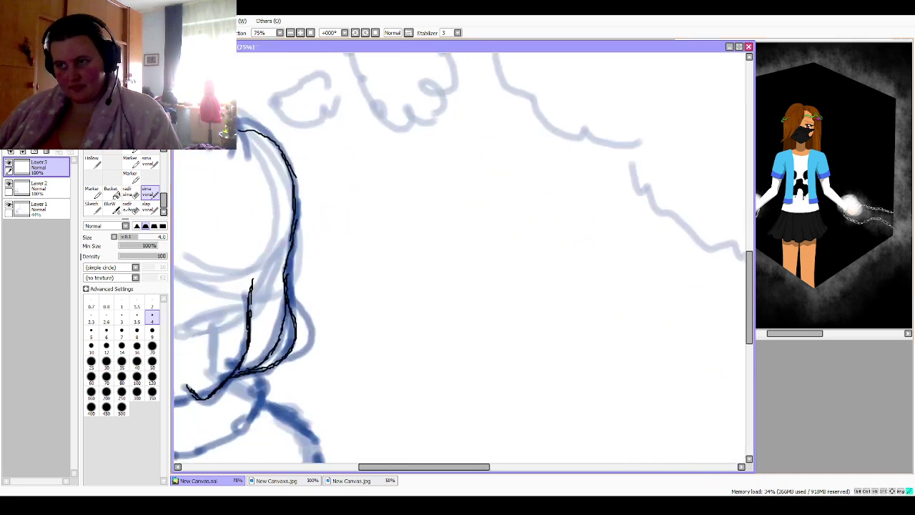
pyautogui.moveTo(256, 373)
pyautogui.mouseDown()
pyautogui.moveTo(461, 234)
pyautogui.moveTo(443, 287)
pyautogui.mouseUp()
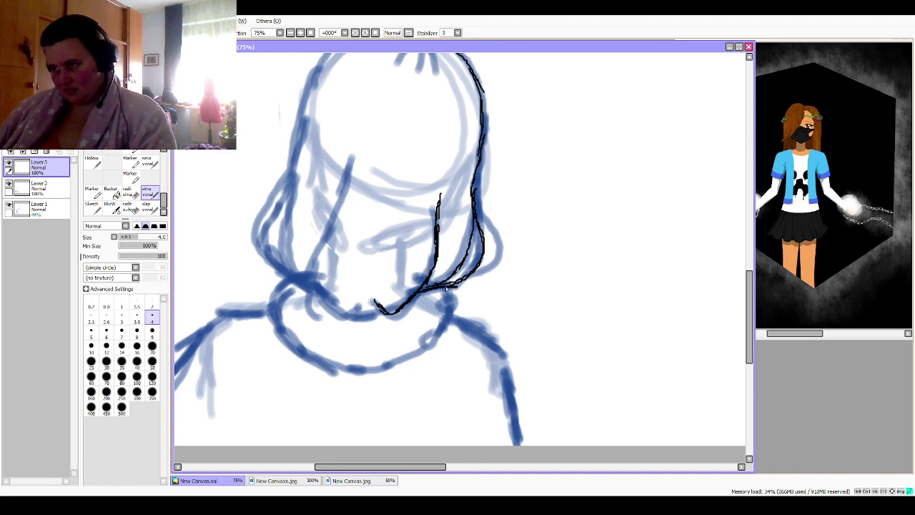
pyautogui.moveTo(453, 285)
pyautogui.mouseDown()
pyautogui.moveTo(476, 278)
pyautogui.moveTo(492, 255)
pyautogui.moveTo(491, 264)
pyautogui.moveTo(493, 241)
pyautogui.moveTo(494, 252)
pyautogui.moveTo(475, 174)
pyautogui.mouseUp()
pyautogui.press('e')
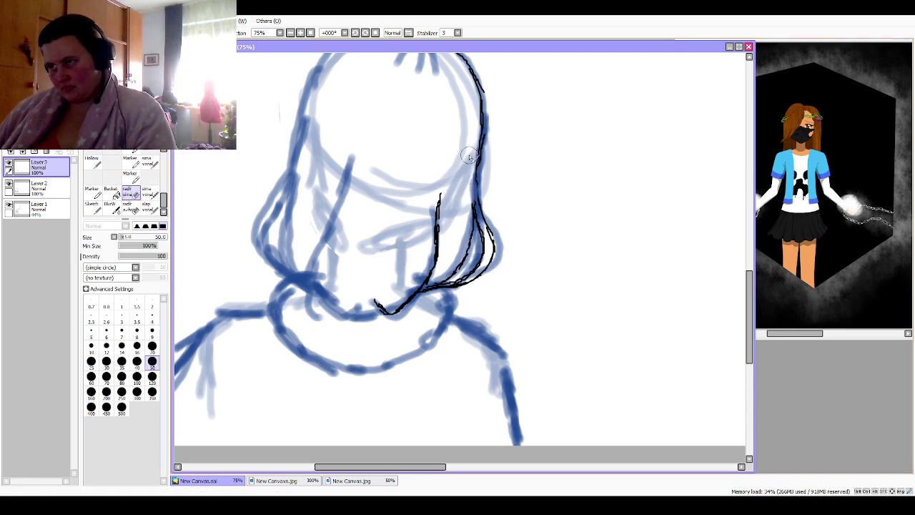
pyautogui.click(148, 193)
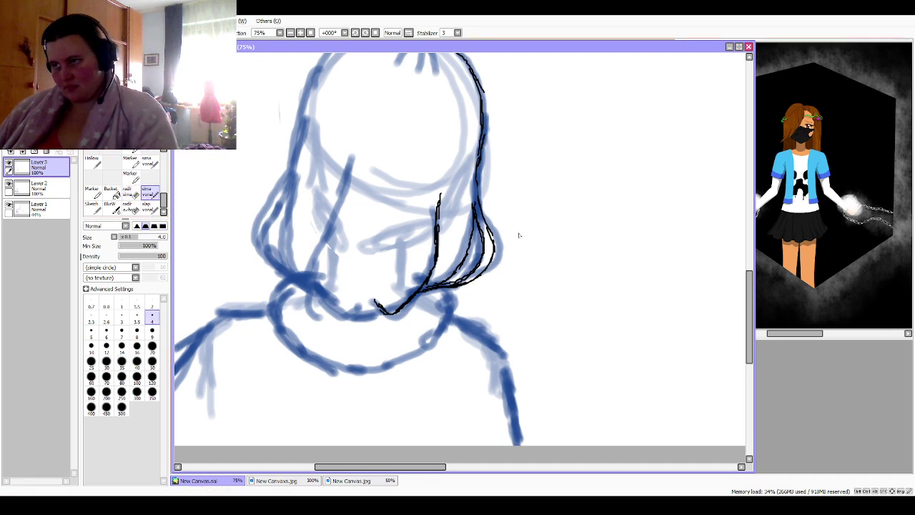
pyautogui.moveTo(483, 212); pyautogui.dragTo(481, 152)
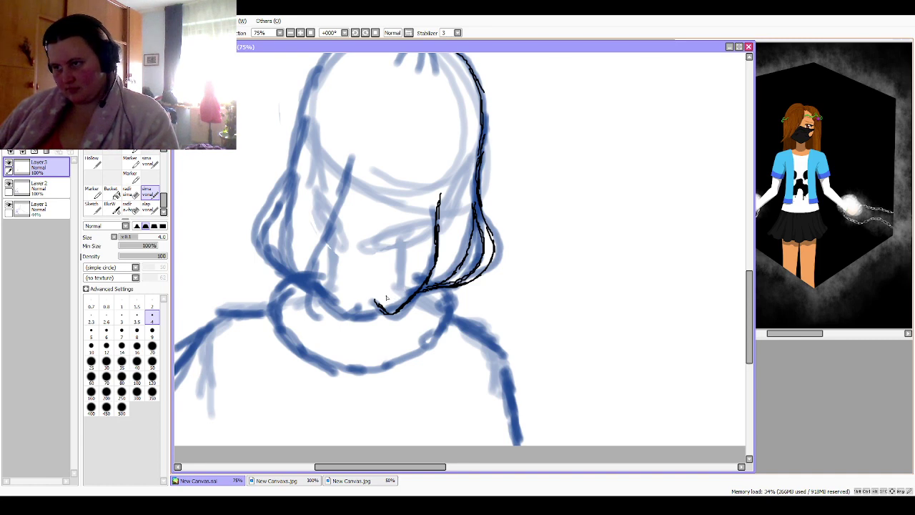
# Step: Ink the hair tips at the nape, a long loose wavy strand hanging over the collar, and the left inner strand
pyautogui.moveTo(387, 296); pyautogui.dragTo(412, 277)
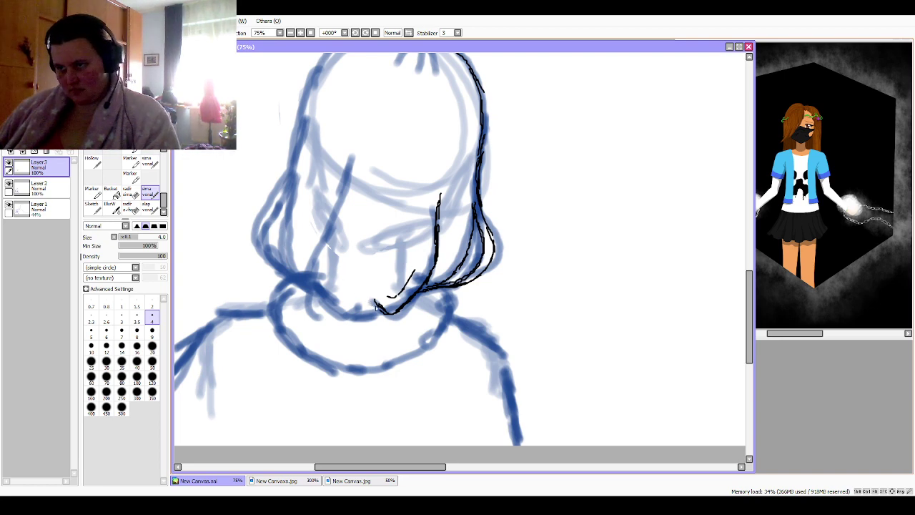
pyautogui.moveTo(376, 306); pyautogui.dragTo(369, 309)
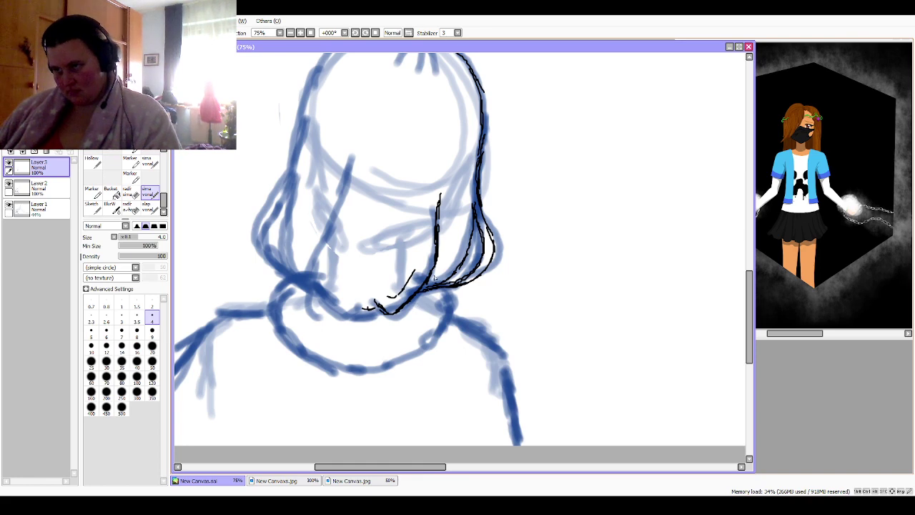
pyautogui.moveTo(434, 278)
pyautogui.mouseDown()
pyautogui.moveTo(417, 300)
pyautogui.moveTo(415, 335)
pyautogui.mouseUp()
pyautogui.moveTo(423, 373)
pyautogui.mouseDown()
pyautogui.moveTo(398, 423)
pyautogui.moveTo(403, 437)
pyautogui.moveTo(395, 416)
pyautogui.moveTo(420, 362)
pyautogui.moveTo(407, 304)
pyautogui.moveTo(341, 312)
pyautogui.moveTo(320, 286)
pyautogui.moveTo(323, 293)
pyautogui.moveTo(320, 259)
pyautogui.moveTo(356, 149)
pyautogui.mouseUp()
pyautogui.moveTo(359, 305)
pyautogui.mouseDown()
pyautogui.moveTo(331, 270)
pyautogui.moveTo(340, 238)
pyautogui.moveTo(344, 282)
pyautogui.moveTo(358, 301)
pyautogui.moveTo(345, 291)
pyautogui.mouseUp()
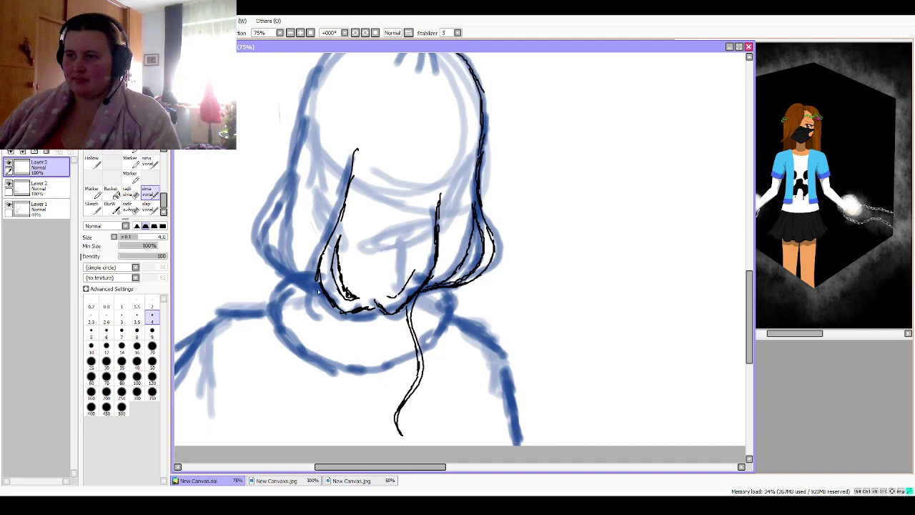
# Step: Ink the strands on the hair's left side, from head height along the outward curve down to the collar
pyautogui.moveTo(319, 293)
pyautogui.mouseDown()
pyautogui.moveTo(286, 260)
pyautogui.moveTo(296, 177)
pyautogui.mouseUp()
pyautogui.moveTo(287, 271)
pyautogui.mouseDown()
pyautogui.moveTo(255, 216)
pyautogui.moveTo(266, 243)
pyautogui.moveTo(298, 173)
pyautogui.mouseUp()
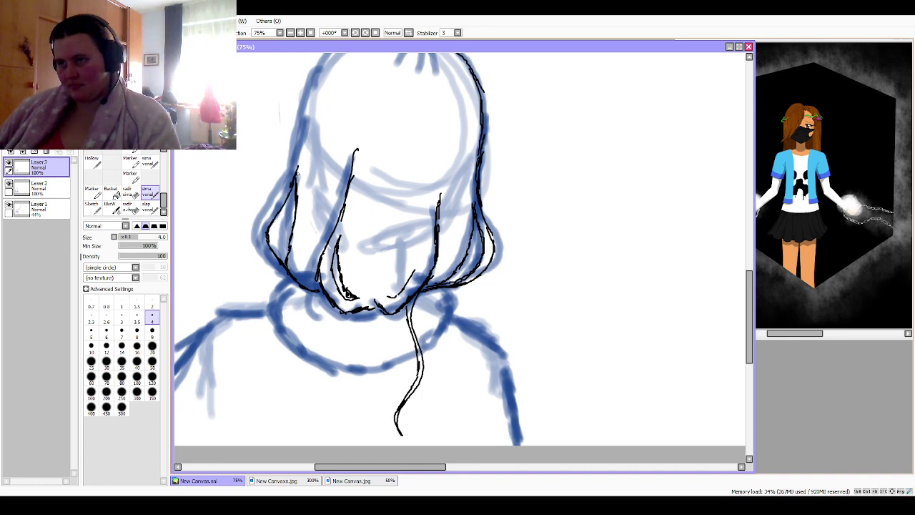
pyautogui.moveTo(293, 278); pyautogui.dragTo(254, 225)
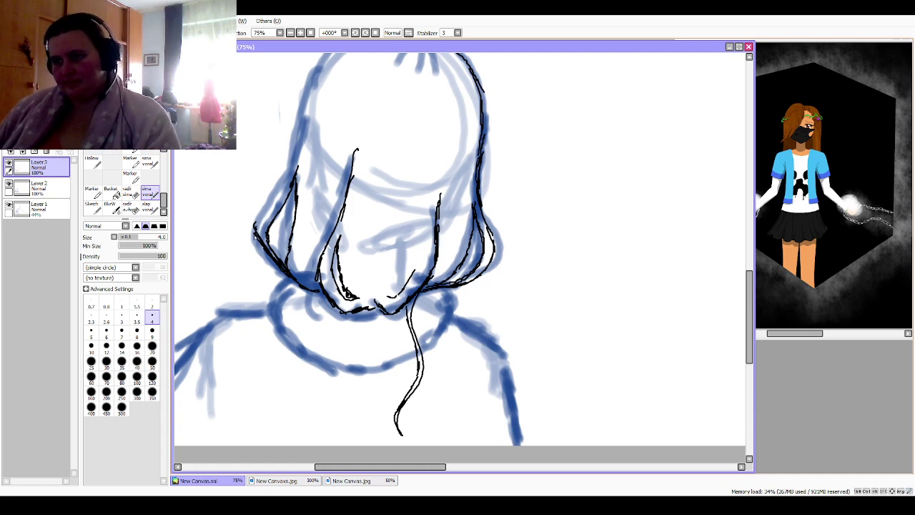
pyautogui.moveTo(254, 236); pyautogui.dragTo(299, 143)
# Step: Ink the hair's outline over the top of the head, with a small tuft sticking up at the crown
pyautogui.moveTo(284, 175)
pyautogui.mouseDown()
pyautogui.moveTo(308, 110)
pyautogui.moveTo(323, 163)
pyautogui.moveTo(239, 282)
pyautogui.mouseUp()
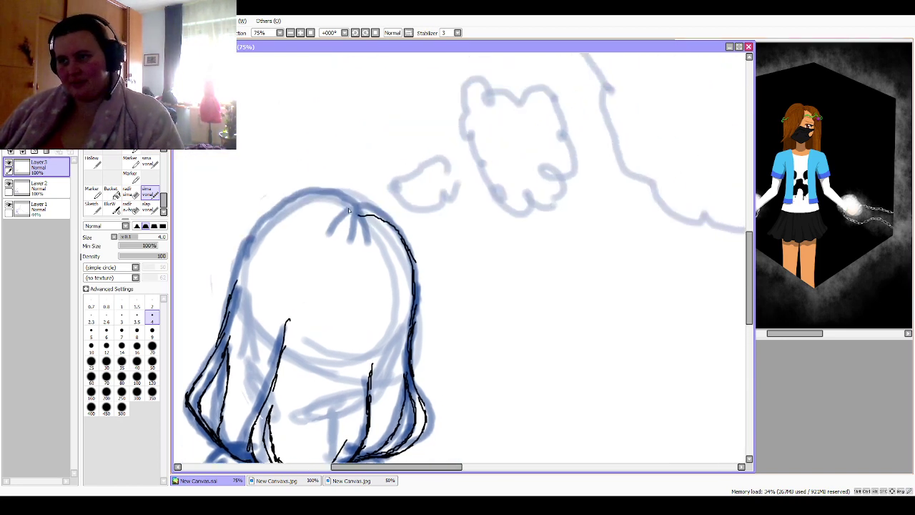
pyautogui.moveTo(390, 221)
pyautogui.mouseDown()
pyautogui.moveTo(361, 215)
pyautogui.moveTo(390, 226)
pyautogui.mouseUp()
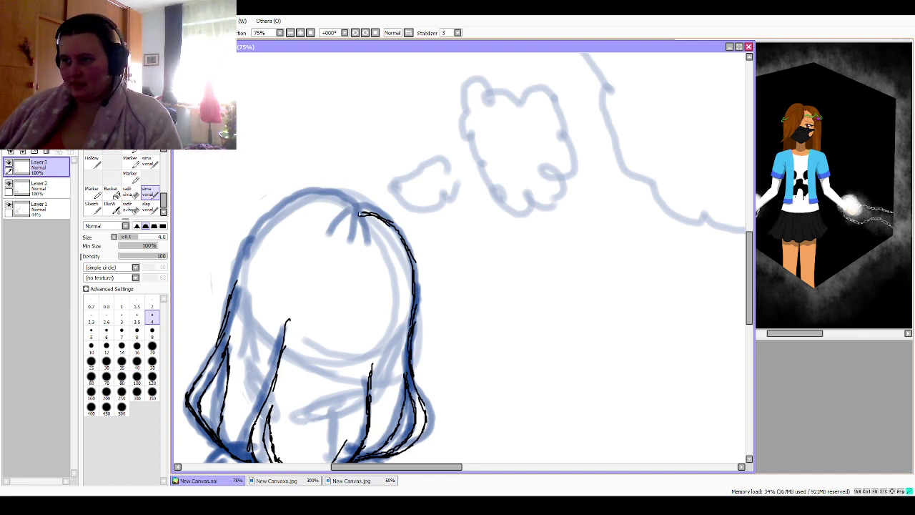
pyautogui.moveTo(356, 211)
pyautogui.mouseDown()
pyautogui.moveTo(336, 174)
pyautogui.moveTo(354, 216)
pyautogui.moveTo(343, 201)
pyautogui.moveTo(307, 197)
pyautogui.moveTo(318, 197)
pyautogui.moveTo(300, 206)
pyautogui.moveTo(323, 194)
pyautogui.moveTo(289, 198)
pyautogui.moveTo(254, 228)
pyautogui.moveTo(270, 212)
pyautogui.moveTo(230, 290)
pyautogui.mouseUp()
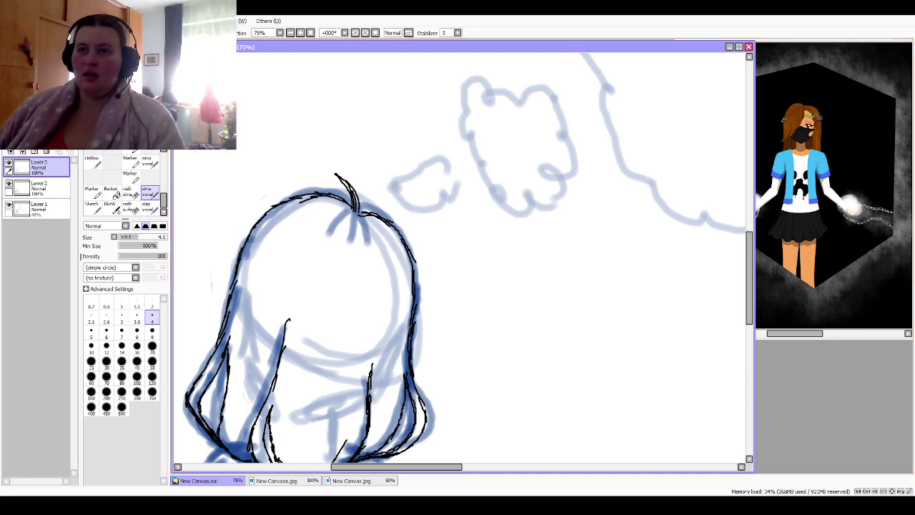
# Step: Ink the collar's outer edge around the neck and its inner edge just below the hair tips
pyautogui.moveTo(358, 321); pyautogui.dragTo(427, 82)
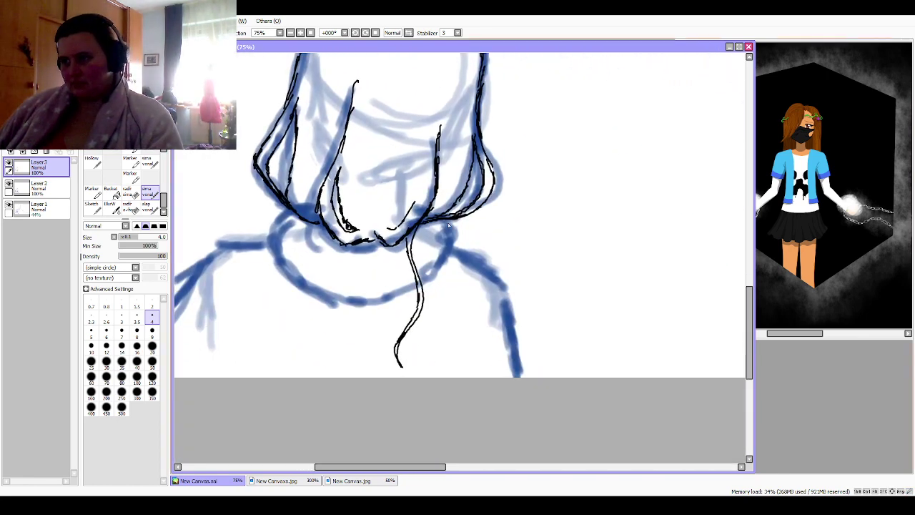
pyautogui.moveTo(449, 226)
pyautogui.mouseDown()
pyautogui.moveTo(438, 275)
pyautogui.moveTo(391, 308)
pyautogui.moveTo(348, 316)
pyautogui.mouseUp()
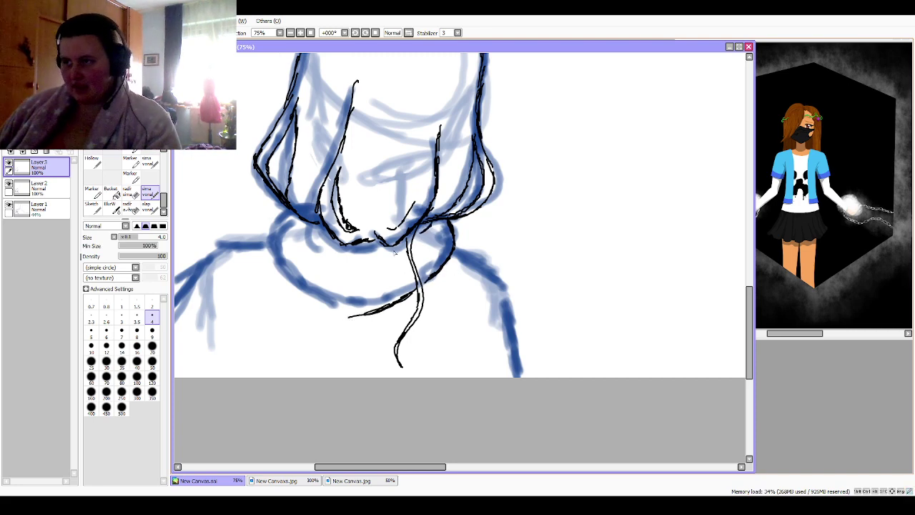
pyautogui.moveTo(402, 249)
pyautogui.mouseDown()
pyautogui.moveTo(342, 268)
pyautogui.moveTo(350, 271)
pyautogui.moveTo(326, 238)
pyautogui.moveTo(349, 265)
pyautogui.moveTo(309, 231)
pyautogui.mouseUp()
pyautogui.moveTo(347, 315)
pyautogui.mouseDown()
pyautogui.moveTo(299, 283)
pyautogui.moveTo(305, 294)
pyautogui.moveTo(272, 253)
pyautogui.moveTo(284, 207)
pyautogui.mouseUp()
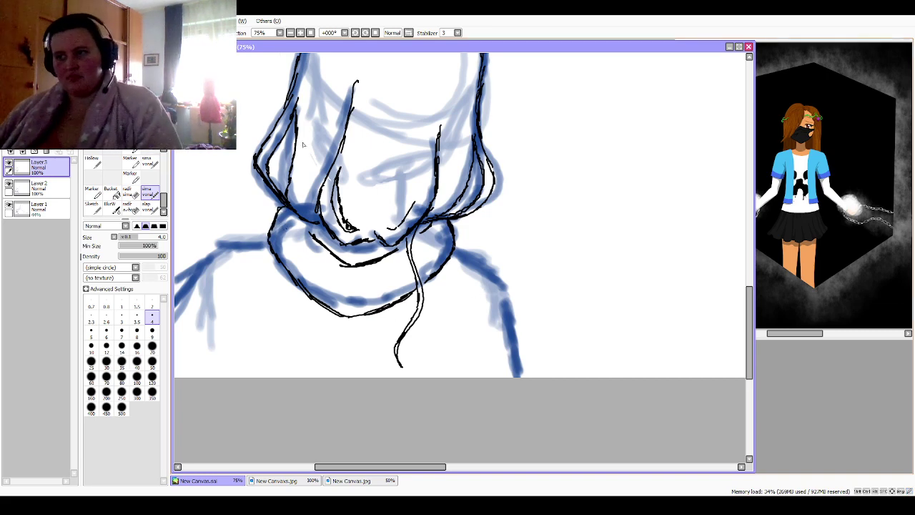
# Step: Ink both shoulders from the collar outward, continuing the right one down the arm to the canvas edge
pyautogui.moveTo(453, 248); pyautogui.dragTo(523, 288)
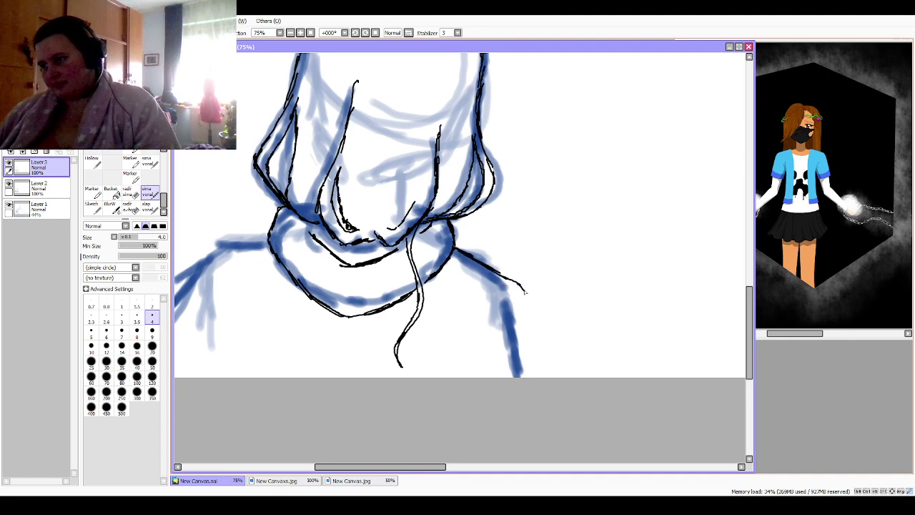
pyautogui.moveTo(522, 291); pyautogui.dragTo(536, 376)
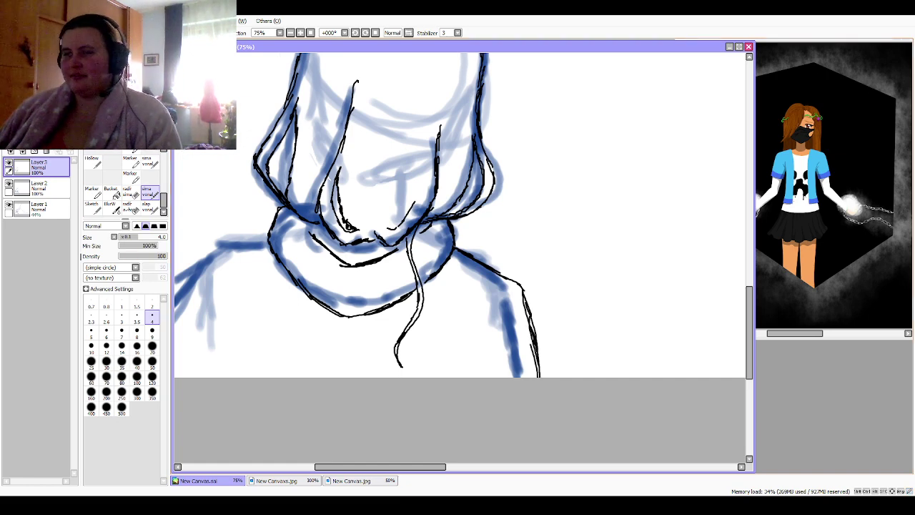
pyautogui.moveTo(457, 286)
pyautogui.mouseDown()
pyautogui.moveTo(575, 354)
pyautogui.moveTo(644, 355)
pyautogui.mouseUp()
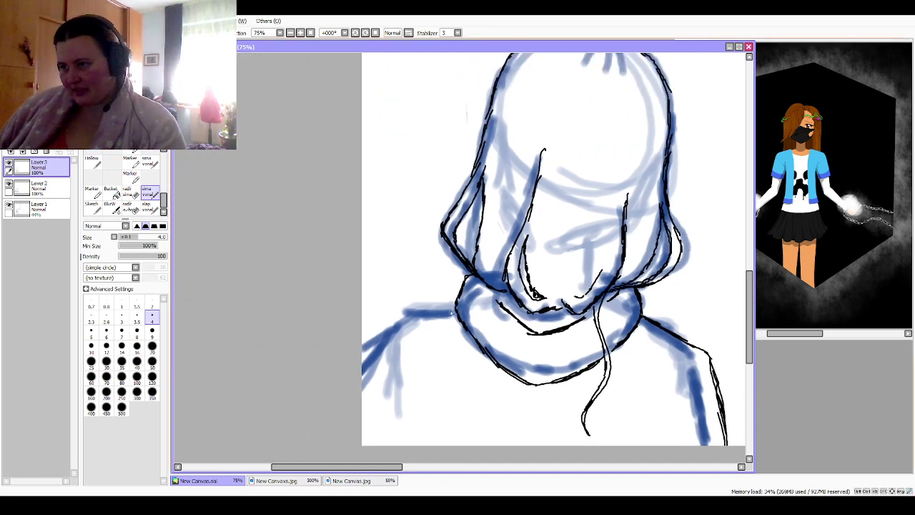
pyautogui.moveTo(451, 313); pyautogui.dragTo(386, 321)
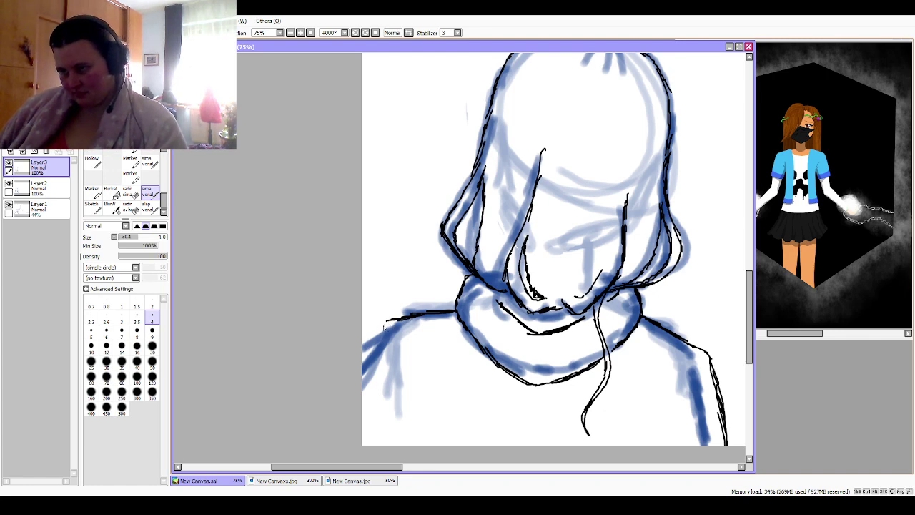
pyautogui.moveTo(386, 321); pyautogui.dragTo(363, 343)
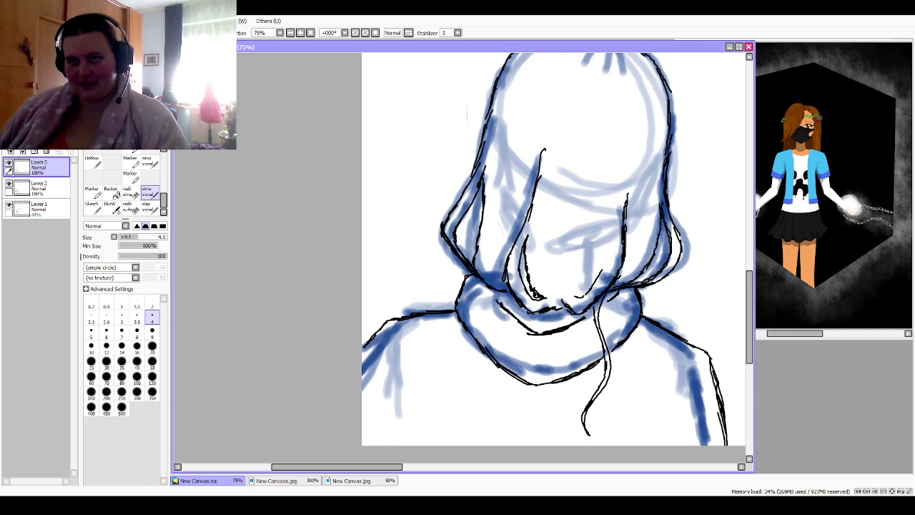
# Step: Ink short parting strokes fanning down from the crown on both sides of the tuft
pyautogui.scroll(2, 459, 257)
pyautogui.scroll(-5, 458, 257)
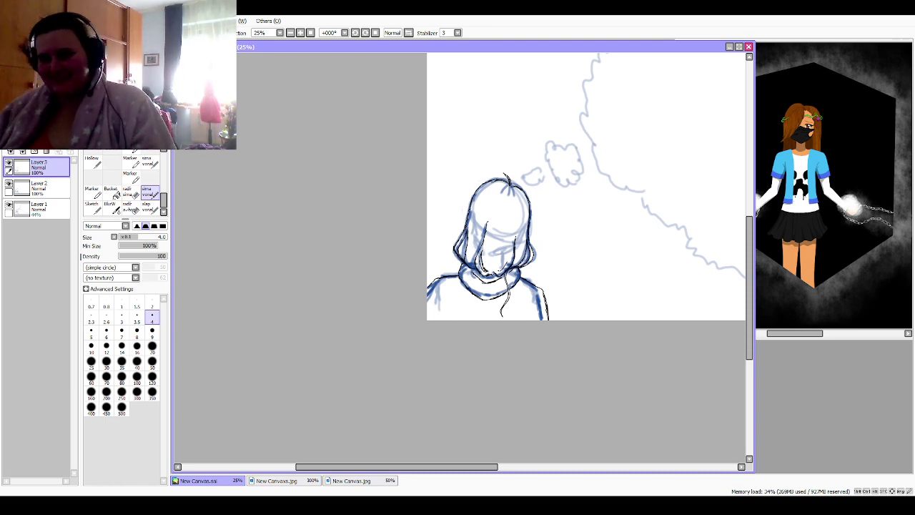
pyautogui.scroll(1, 581, 197)
pyautogui.scroll(3, 459, 257)
pyautogui.moveTo(571, 143); pyautogui.dragTo(344, 384)
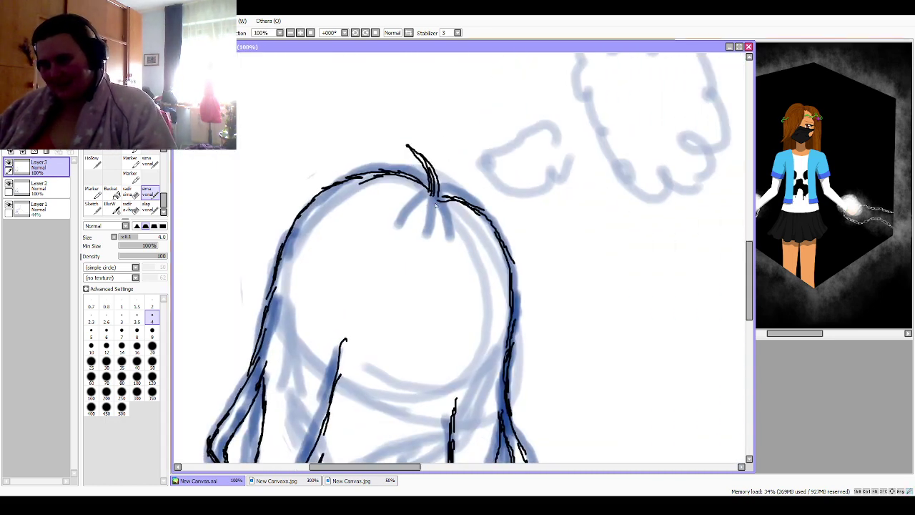
pyautogui.moveTo(437, 202); pyautogui.dragTo(455, 253)
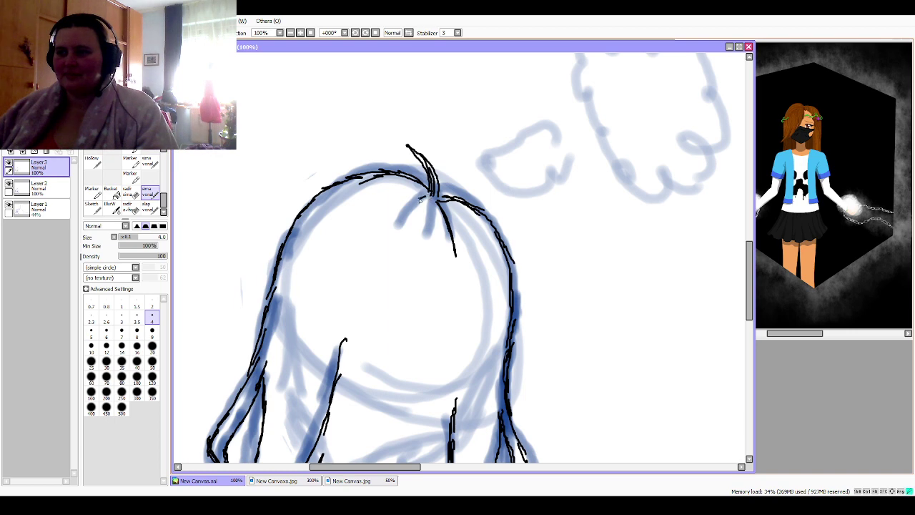
pyautogui.moveTo(401, 216); pyautogui.dragTo(398, 220)
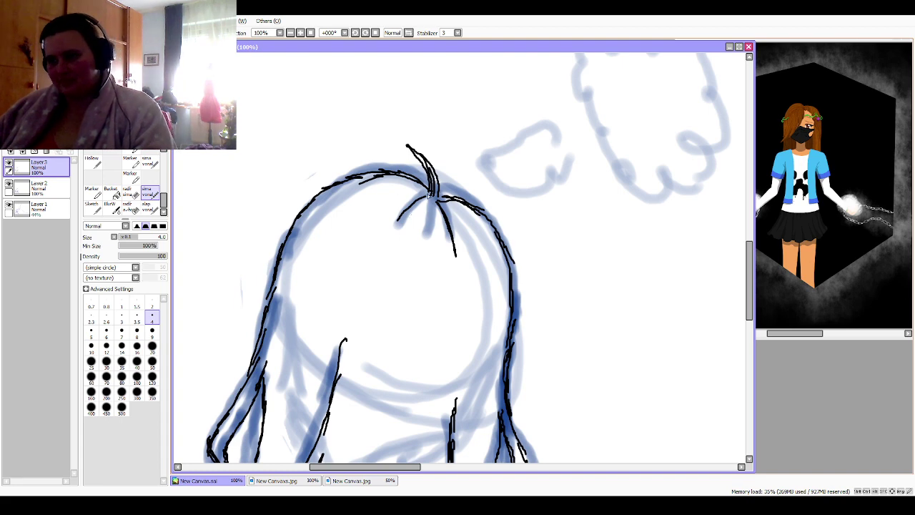
pyautogui.moveTo(430, 192); pyautogui.dragTo(372, 255)
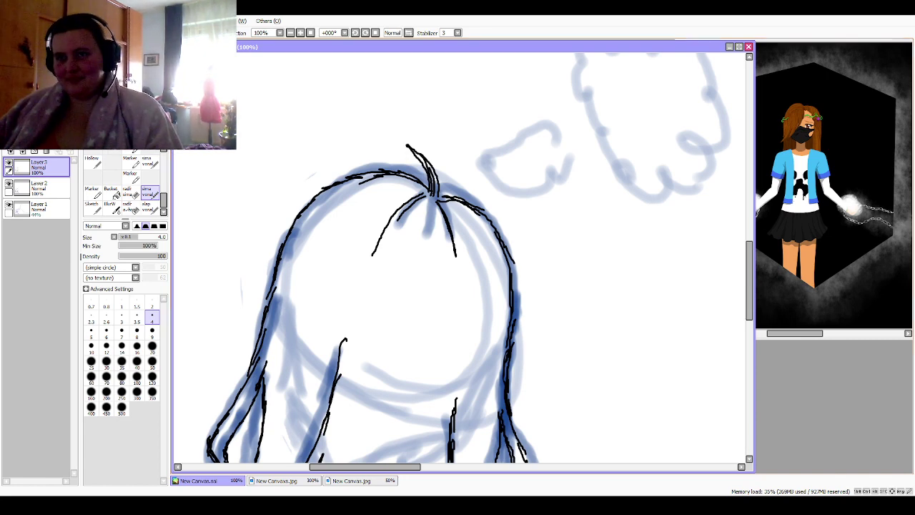
pyautogui.scroll(-3, 459, 258)
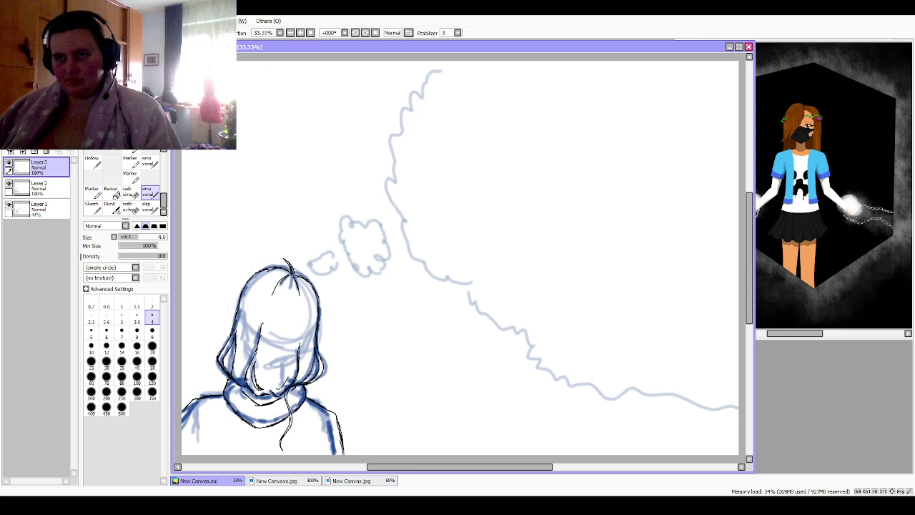
pyautogui.scroll(-1, 459, 257)
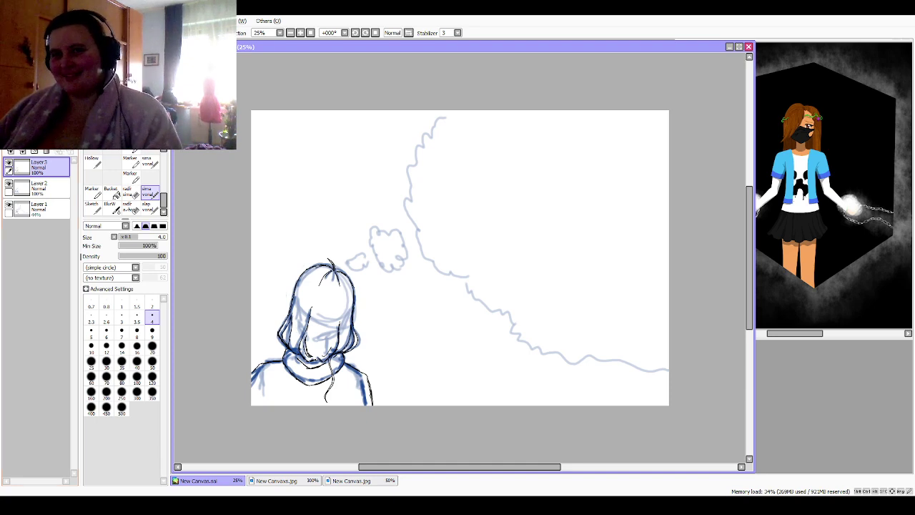
pyautogui.hotkey('ctrl', '+')
pyautogui.moveTo(463, 257); pyautogui.dragTo(531, 205)
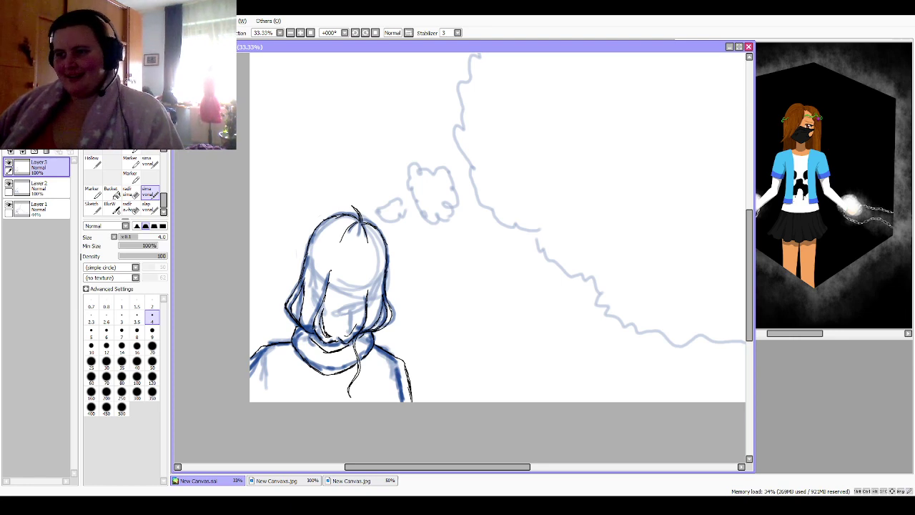
pyautogui.scroll(1, 460, 257)
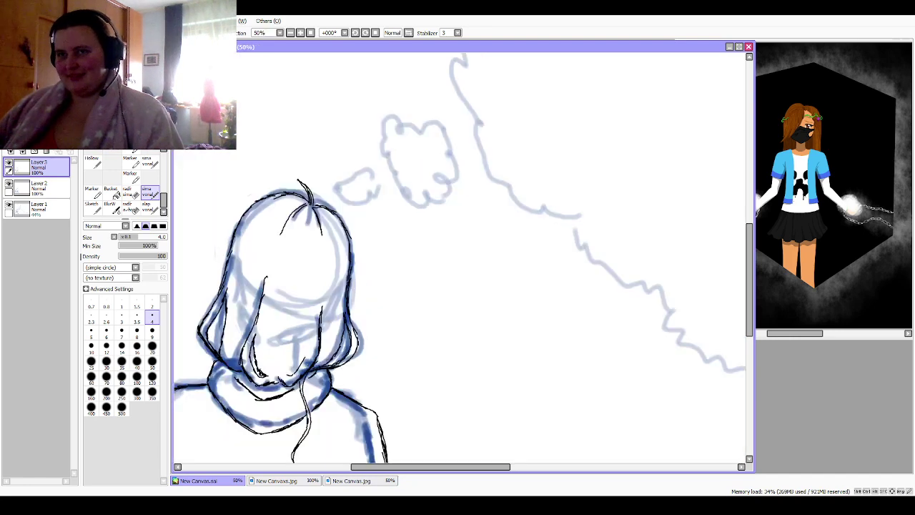
pyautogui.hotkey('ctrl', '-')
pyautogui.hotkey('ctrl', '-')
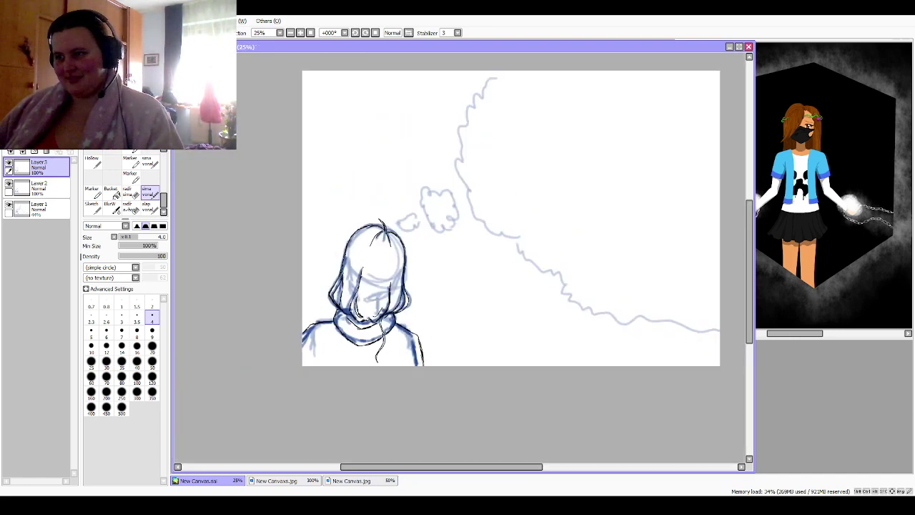
pyautogui.hotkey('ctrl', '+')
pyautogui.moveTo(535, 228); pyautogui.dragTo(453, 304)
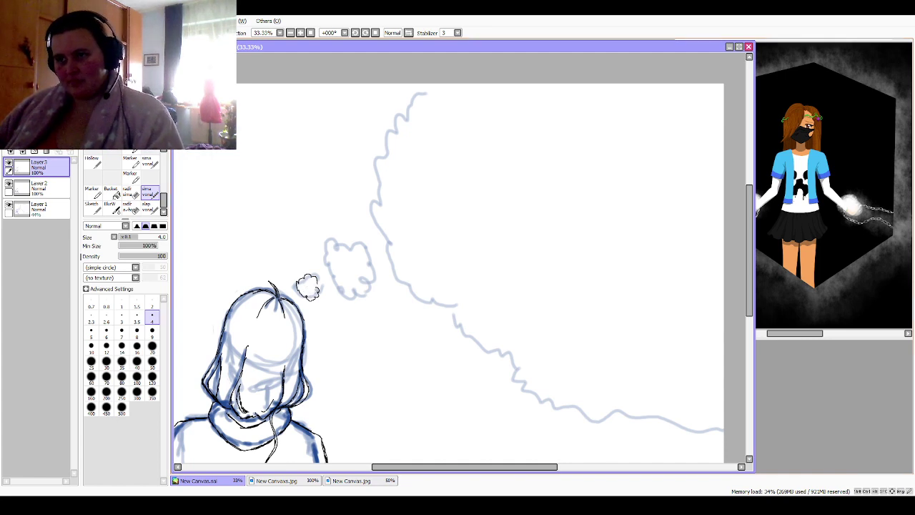
pyautogui.hotkey('ctrl', 'z')
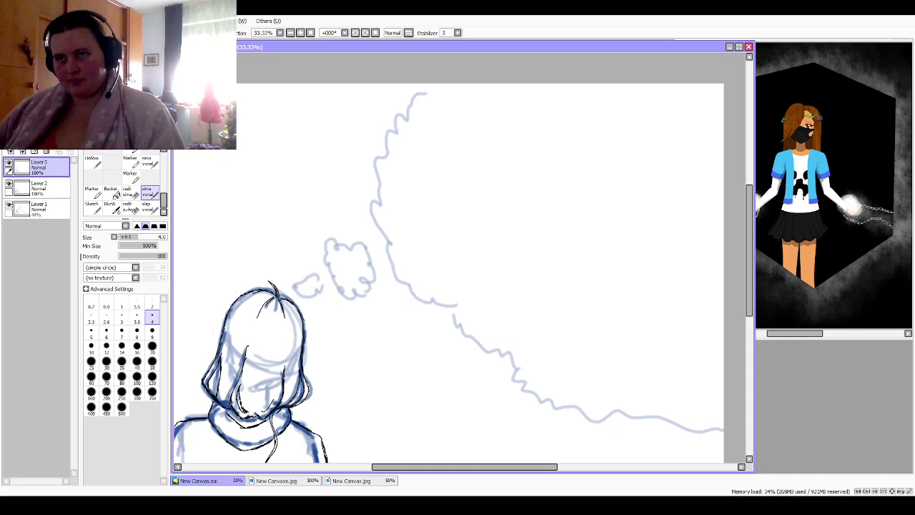
# Step: Ink the small thought cloud nearest the head as a closed outline of rounded puffs
pyautogui.scroll(2, 460, 258)
pyautogui.moveTo(460, 257); pyautogui.dragTo(666, 168)
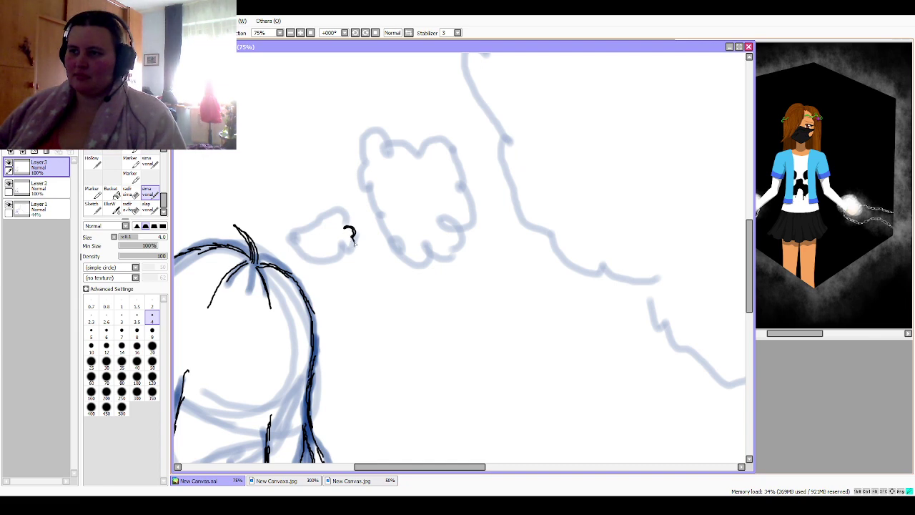
pyautogui.moveTo(354, 243)
pyautogui.mouseDown()
pyautogui.moveTo(346, 253)
pyautogui.moveTo(307, 251)
pyautogui.moveTo(300, 230)
pyautogui.moveTo(333, 208)
pyautogui.moveTo(349, 227)
pyautogui.moveTo(341, 212)
pyautogui.moveTo(303, 229)
pyautogui.moveTo(299, 248)
pyautogui.moveTo(327, 257)
pyautogui.moveTo(347, 248)
pyautogui.moveTo(350, 231)
pyautogui.mouseUp()
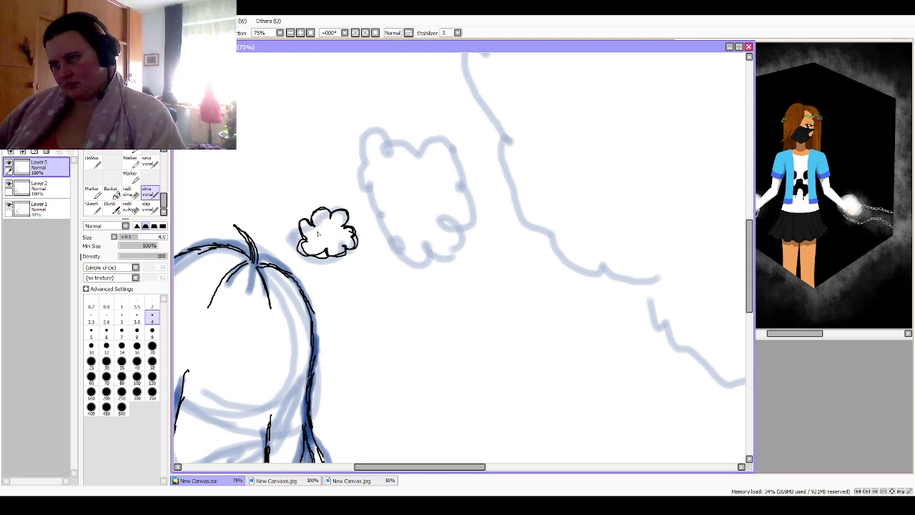
# Step: Letter a black Z inside the small inked thought cloud nearest the head
pyautogui.moveTo(316, 230)
pyautogui.mouseDown()
pyautogui.moveTo(335, 230)
pyautogui.moveTo(319, 232)
pyautogui.moveTo(333, 230)
pyautogui.moveTo(322, 242)
pyautogui.moveTo(335, 240)
pyautogui.mouseUp()
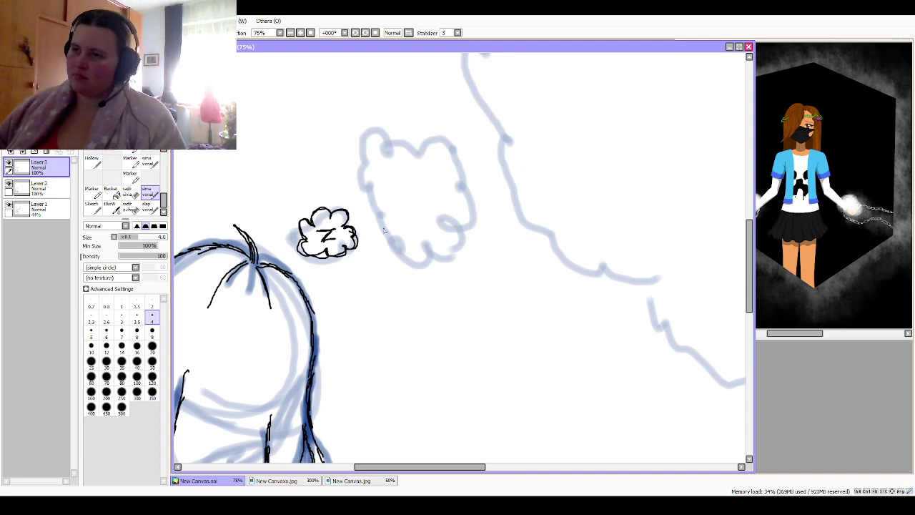
pyautogui.hotkey('ctrl', '+')
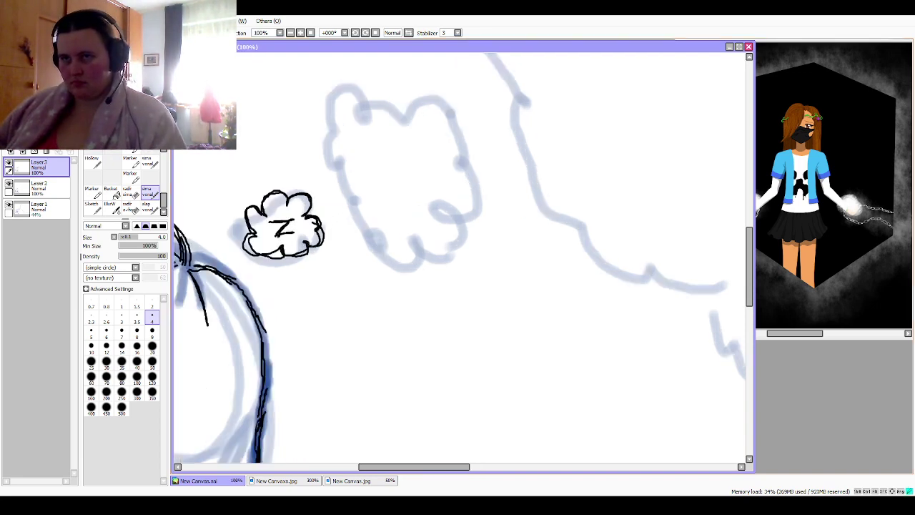
pyautogui.hotkey('ctrl', '-')
pyautogui.hotkey('ctrl', '-')
pyautogui.hotkey('ctrl', '-')
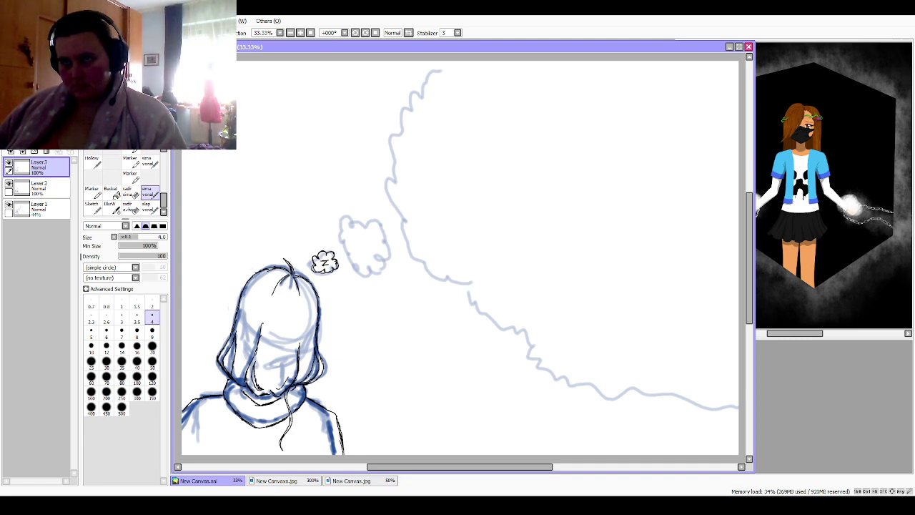
pyautogui.hotkey('ctrl', 't')
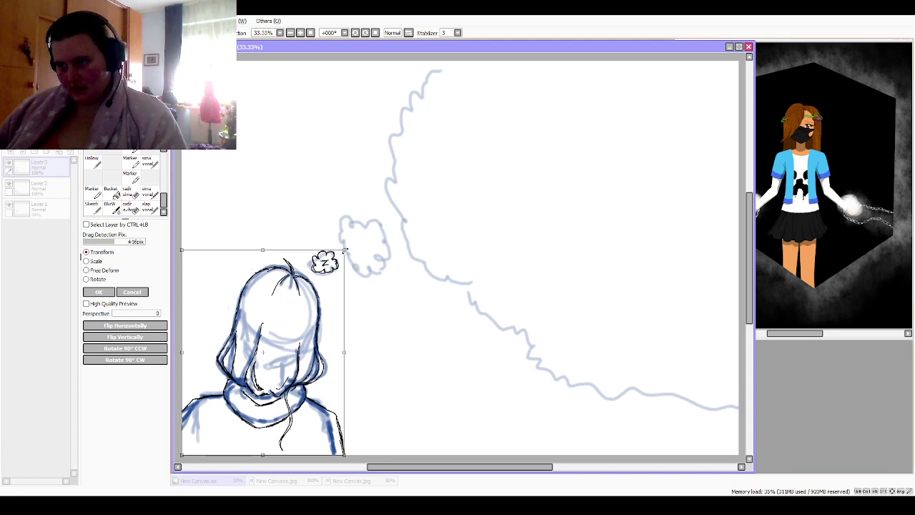
pyautogui.moveTo(344, 250)
pyautogui.mouseDown()
pyautogui.moveTo(315, 274)
pyautogui.moveTo(294, 312)
pyautogui.mouseUp()
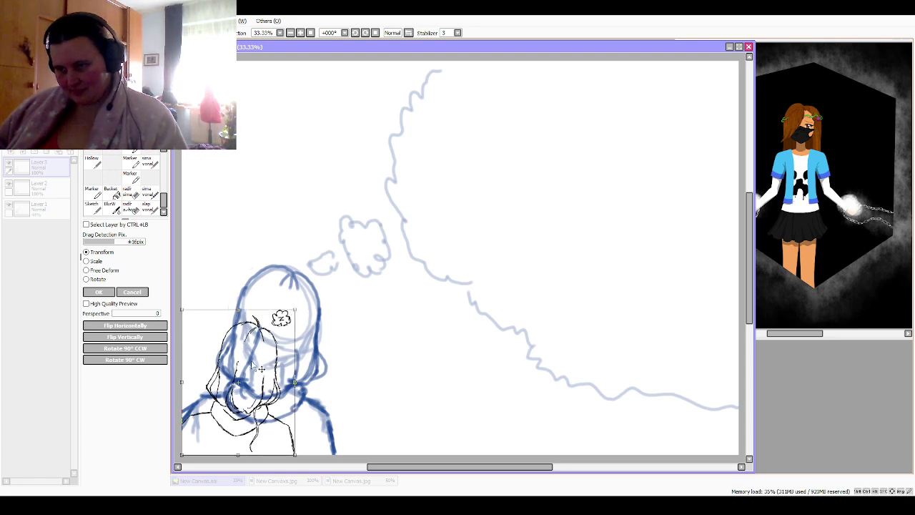
pyautogui.moveTo(254, 364); pyautogui.dragTo(283, 308)
pyautogui.click(128, 293)
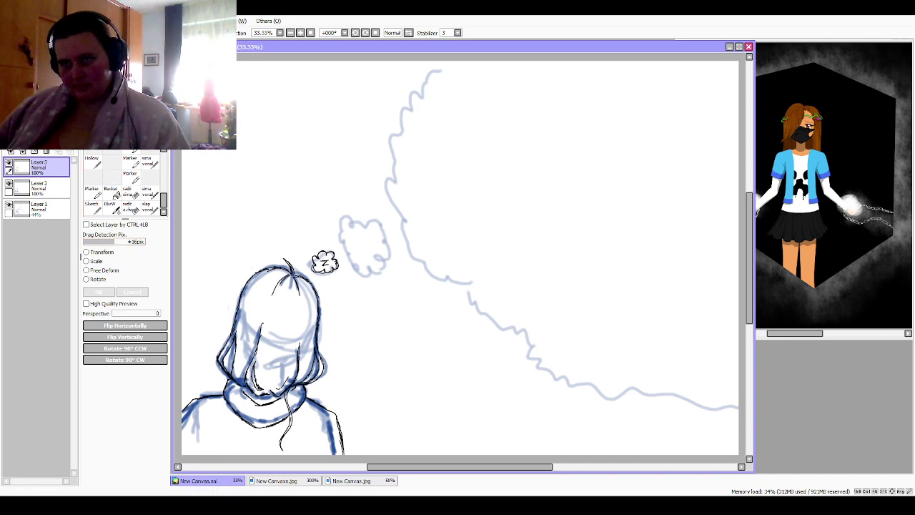
# Step: Move all the inked line art on Layer 3 upward, leaving empty canvas below the shoulders
pyautogui.click(118, 143)
pyautogui.moveTo(269, 399); pyautogui.dragTo(268, 361)
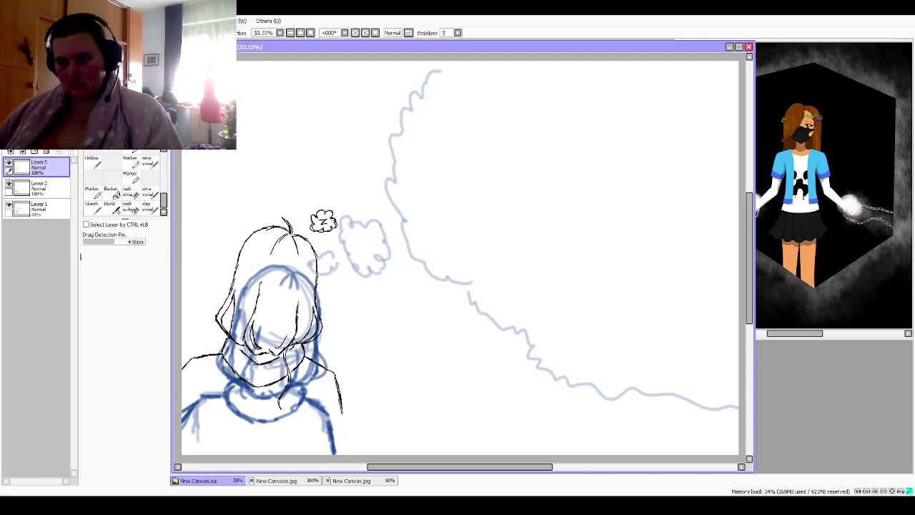
pyautogui.moveTo(294, 407); pyautogui.dragTo(309, 385)
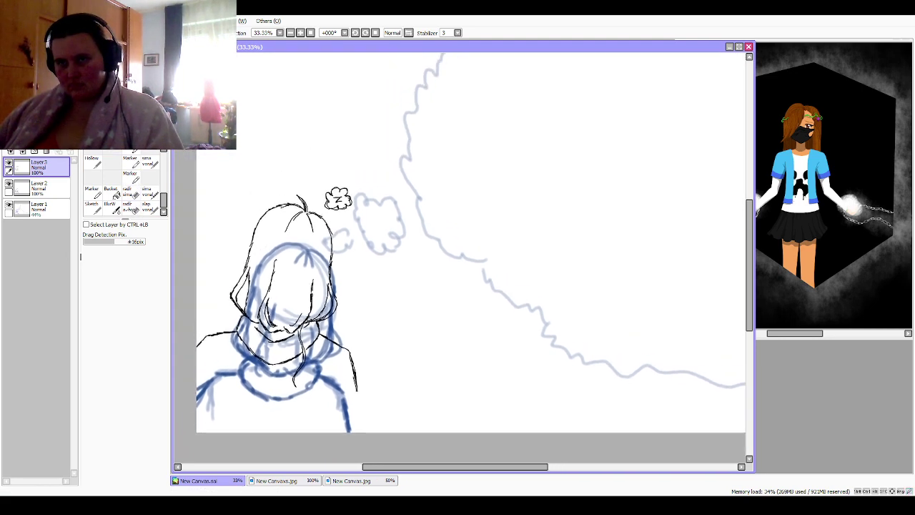
# Step: Hide both sketch layers, Layer 2 and Layer 1, leaving only the inked line art displayed
pyautogui.click(9, 186)
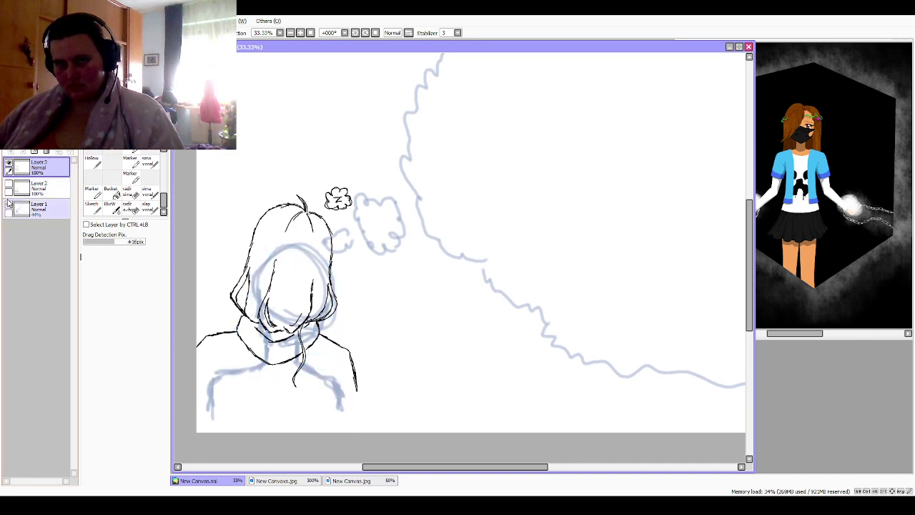
pyautogui.click(10, 206)
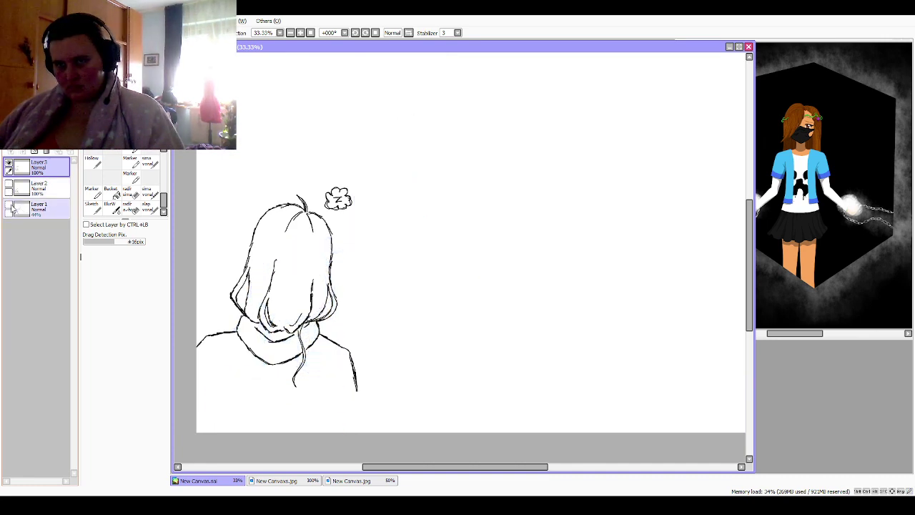
pyautogui.click(10, 208)
pyautogui.click(10, 208)
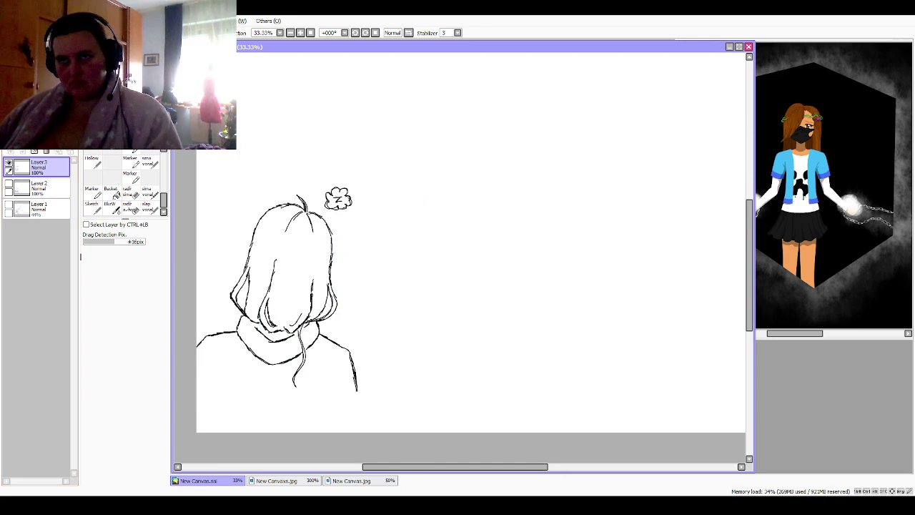
# Step: Extend the character's right arm outline downward from its cut-off end, using the size 4 inking brush
pyautogui.moveTo(457, 286); pyautogui.dragTo(481, 279)
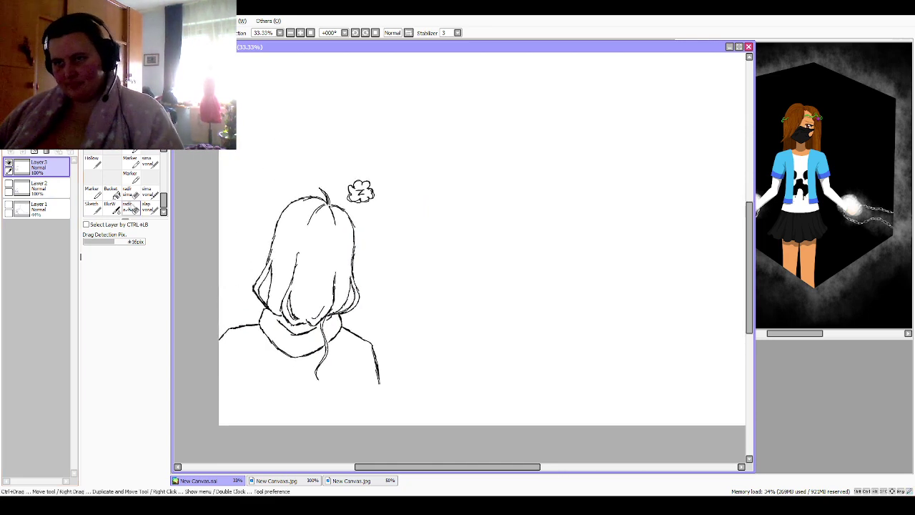
pyautogui.click(149, 192)
pyautogui.scroll(2, 458, 257)
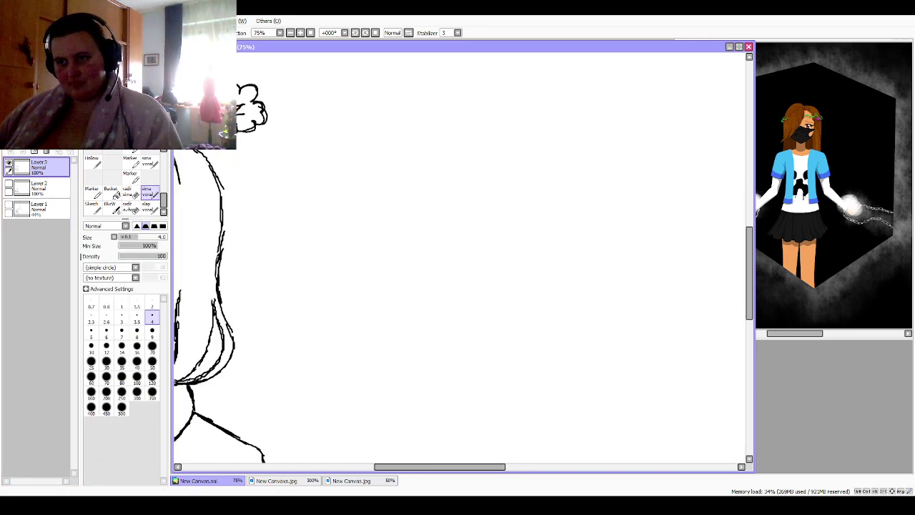
pyautogui.moveTo(386, 358); pyautogui.dragTo(710, 190)
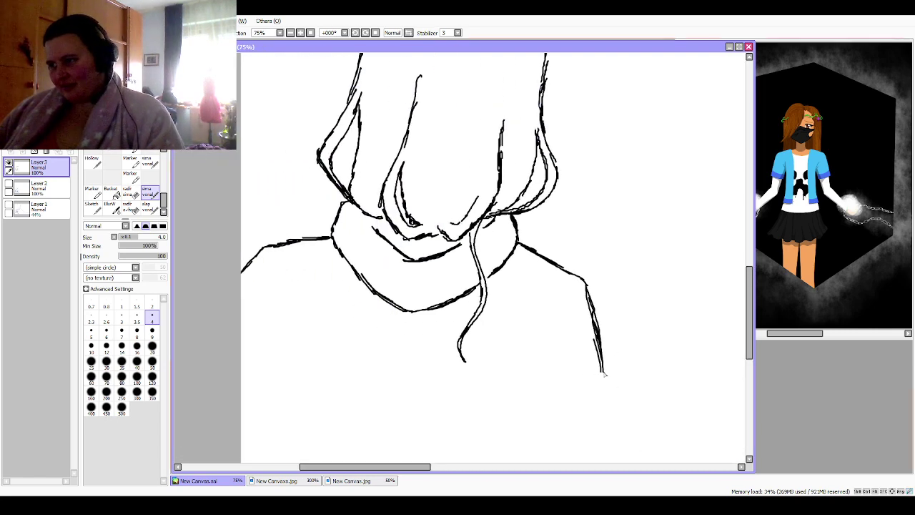
pyautogui.moveTo(604, 373); pyautogui.dragTo(608, 438)
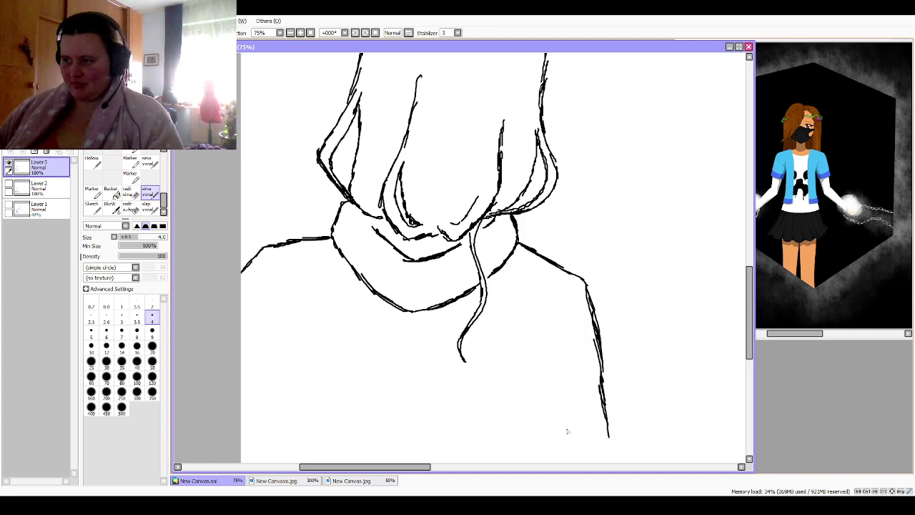
# Step: Finish the right arm outline to the canvas's lower edge, adding a curved elbow crease and a short inner-arm line
pyautogui.moveTo(749, 333); pyautogui.dragTo(750, 342)
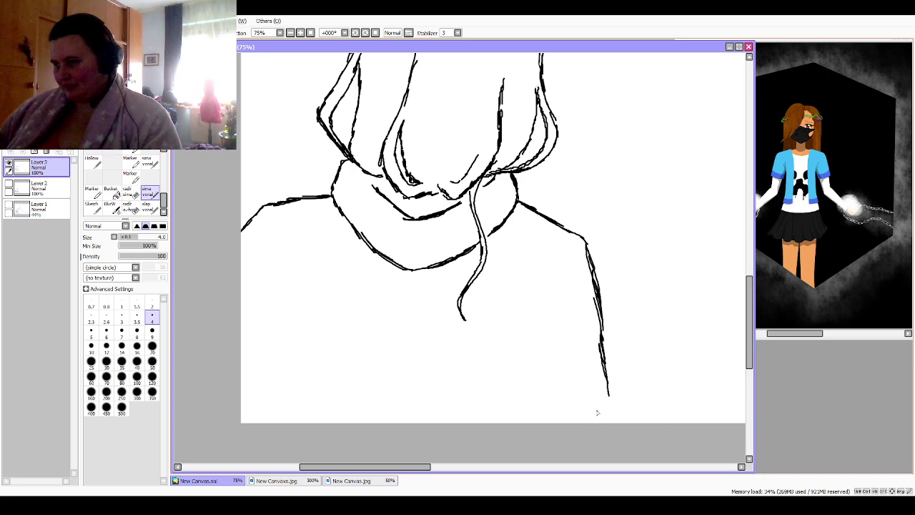
pyautogui.moveTo(607, 398); pyautogui.dragTo(564, 423)
pyautogui.moveTo(612, 400); pyautogui.dragTo(613, 425)
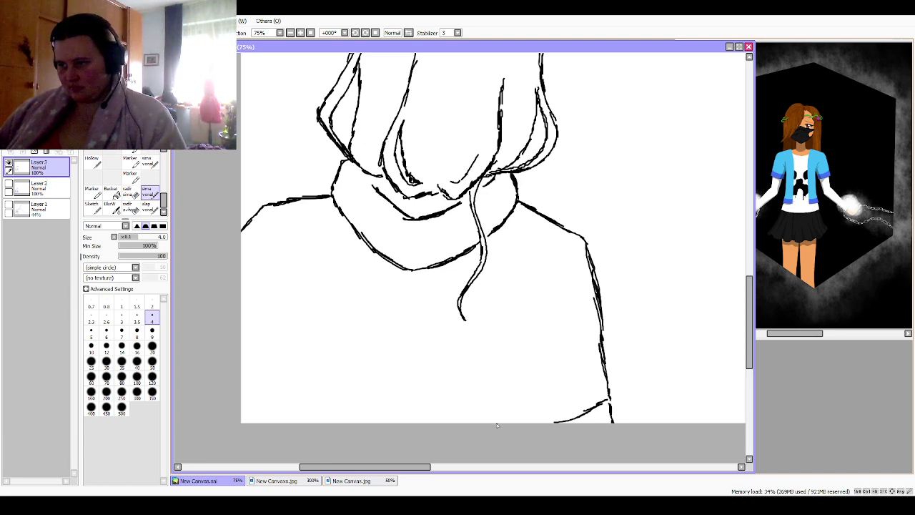
pyautogui.moveTo(495, 423)
pyautogui.mouseDown()
pyautogui.moveTo(493, 378)
pyautogui.moveTo(494, 402)
pyautogui.mouseUp()
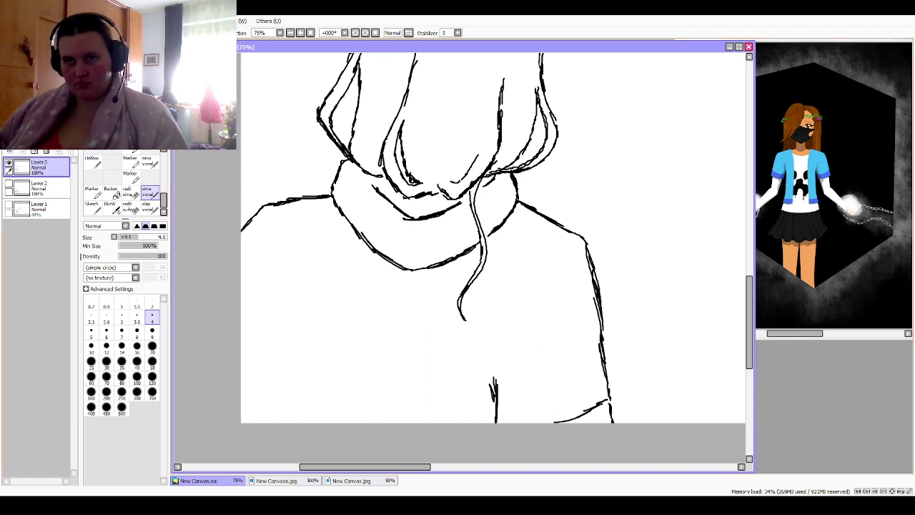
# Step: Add a new layer above Layer 3 and ink the left inner-arm line down to the canvas edge
pyautogui.click(24, 151)
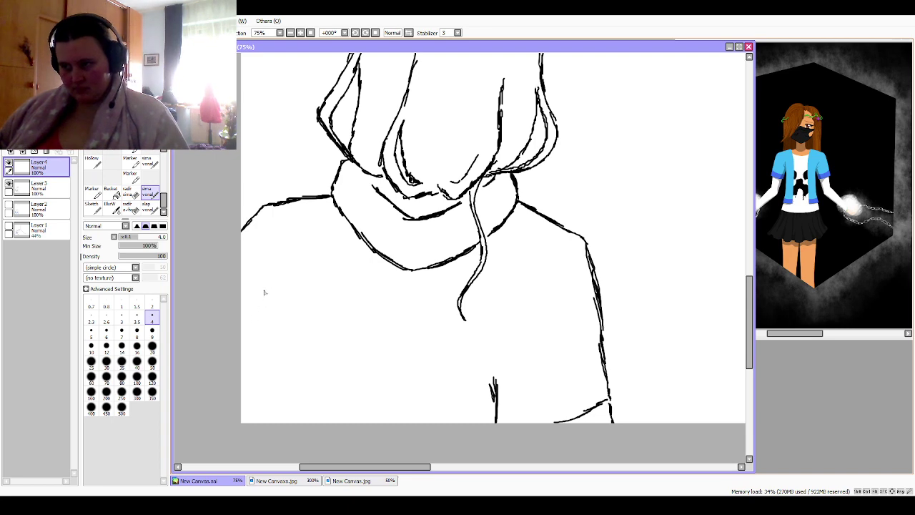
pyautogui.moveTo(262, 294)
pyautogui.mouseDown()
pyautogui.moveTo(240, 420)
pyautogui.moveTo(267, 302)
pyautogui.moveTo(251, 331)
pyautogui.mouseUp()
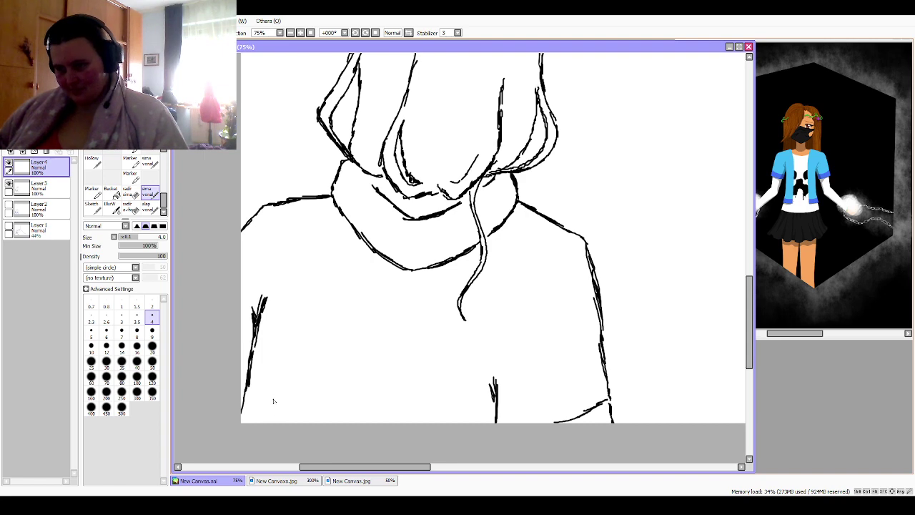
# Step: Ink two tilted rectangles side by side on the back, joined at their lower corners by a line with short downward strokes
pyautogui.moveTo(274, 392); pyautogui.dragTo(293, 326)
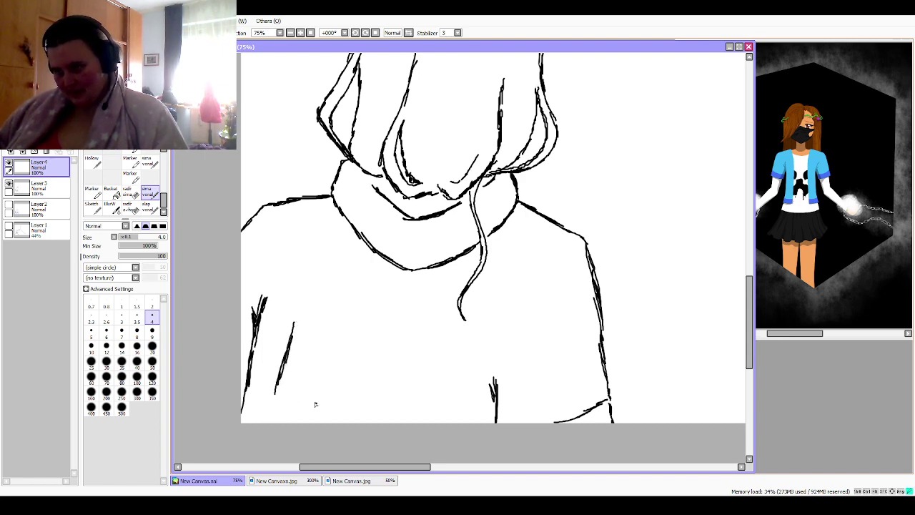
pyautogui.moveTo(317, 404)
pyautogui.mouseDown()
pyautogui.moveTo(275, 393)
pyautogui.moveTo(308, 410)
pyautogui.moveTo(338, 341)
pyautogui.moveTo(310, 323)
pyautogui.moveTo(336, 331)
pyautogui.moveTo(296, 322)
pyautogui.mouseUp()
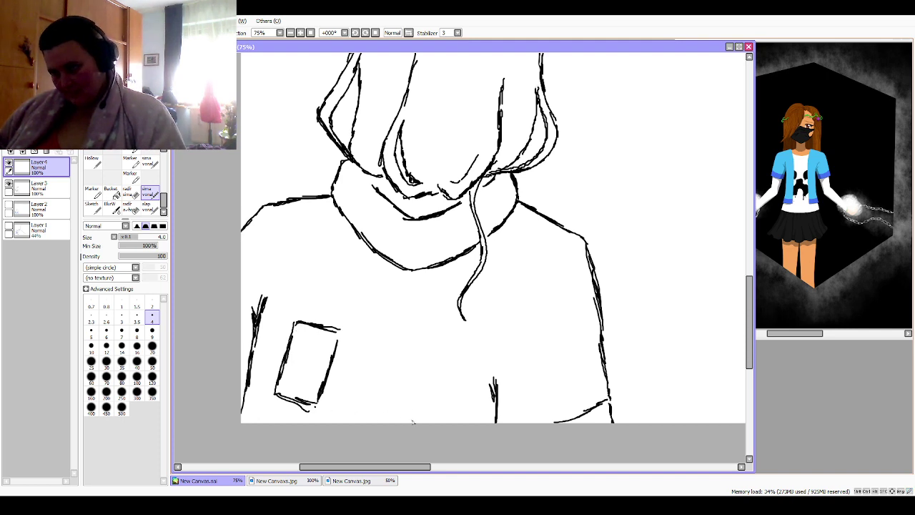
pyautogui.moveTo(412, 422)
pyautogui.mouseDown()
pyautogui.moveTo(383, 406)
pyautogui.moveTo(406, 337)
pyautogui.moveTo(450, 349)
pyautogui.mouseUp()
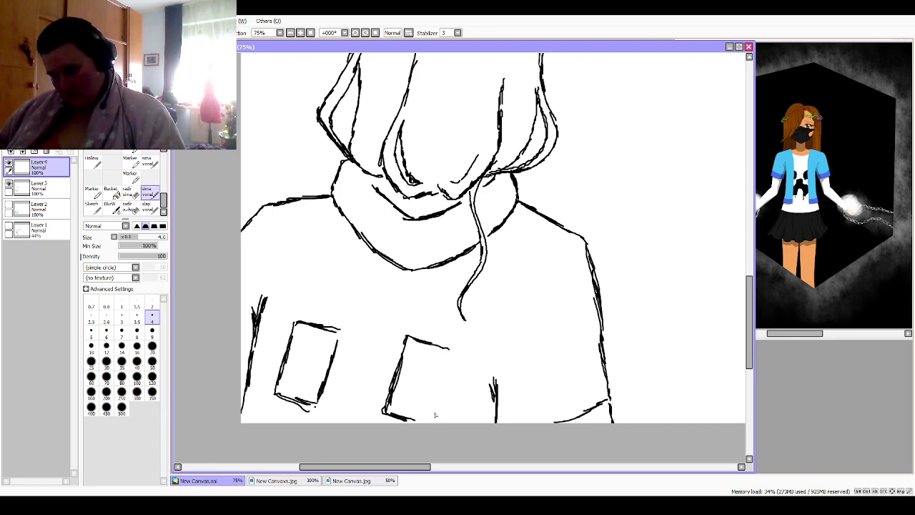
pyautogui.moveTo(433, 423)
pyautogui.mouseDown()
pyautogui.moveTo(454, 350)
pyautogui.moveTo(440, 341)
pyautogui.mouseUp()
pyautogui.moveTo(380, 414)
pyautogui.mouseDown()
pyautogui.moveTo(319, 407)
pyautogui.moveTo(318, 425)
pyautogui.mouseUp()
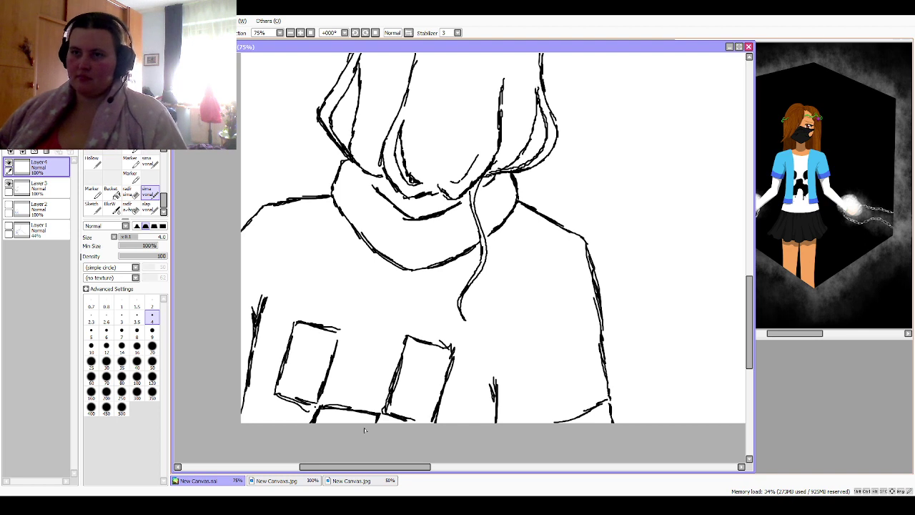
pyautogui.press('ctrl')
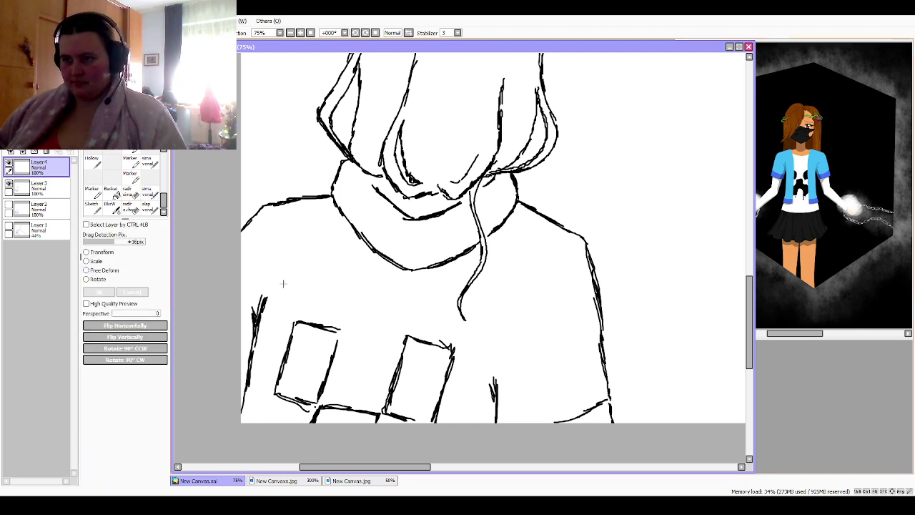
pyautogui.moveTo(280, 284)
pyautogui.mouseDown()
pyautogui.moveTo(287, 357)
pyautogui.moveTo(352, 402)
pyautogui.mouseUp()
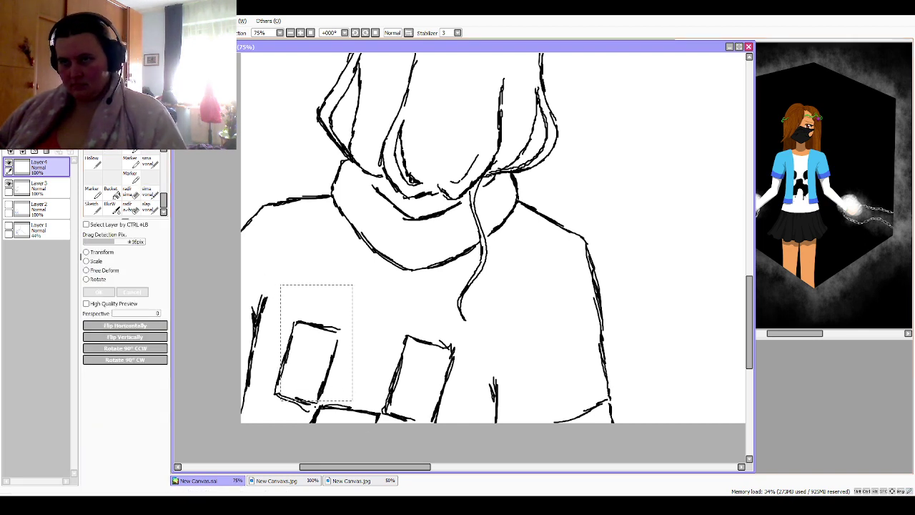
pyautogui.hotkey('ctrl', 'c')
pyautogui.click(263, 419)
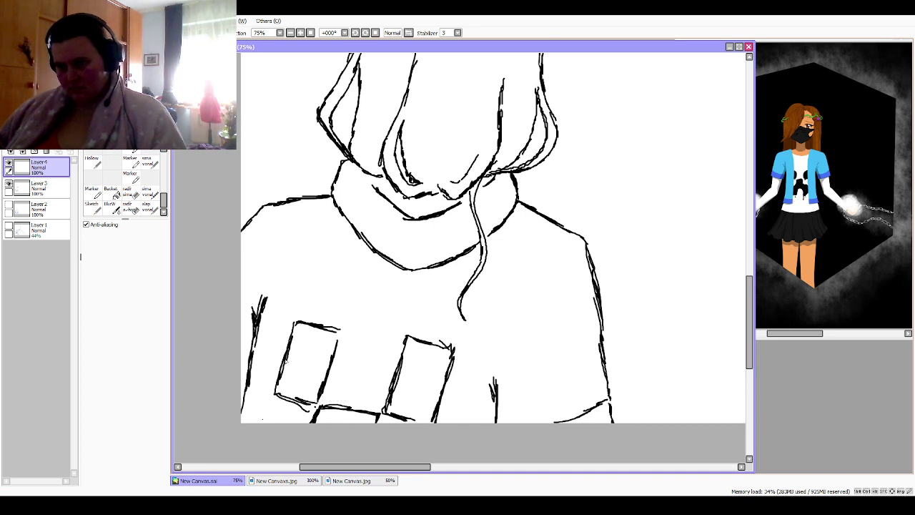
# Step: Lasso the two joined rectangles on the back, move them slightly upward and clear the selection
pyautogui.moveTo(288, 352); pyautogui.dragTo(292, 348)
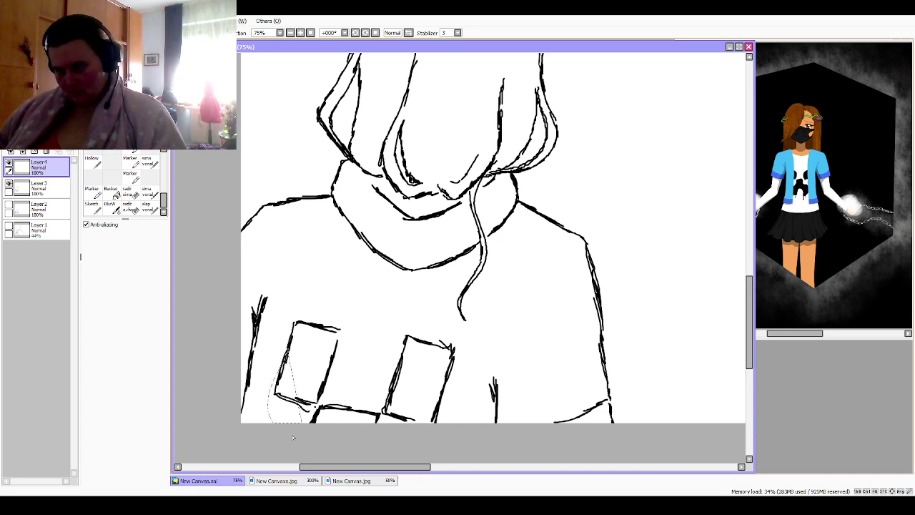
pyautogui.moveTo(319, 446)
pyautogui.mouseDown()
pyautogui.moveTo(268, 408)
pyautogui.moveTo(276, 336)
pyautogui.moveTo(303, 300)
pyautogui.moveTo(454, 339)
pyautogui.moveTo(466, 372)
pyautogui.moveTo(438, 418)
pyautogui.moveTo(388, 443)
pyautogui.moveTo(317, 449)
pyautogui.moveTo(328, 380)
pyautogui.mouseUp()
pyautogui.hotkey('ctrl', 'd')
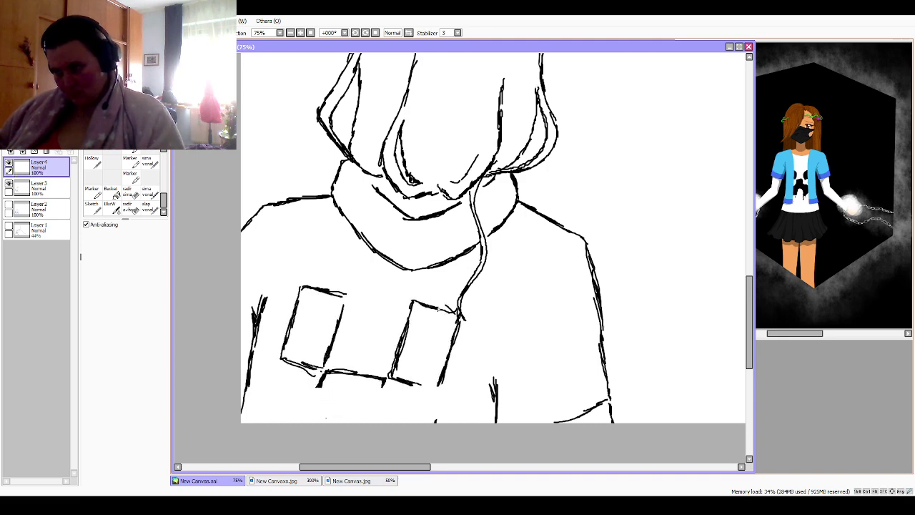
# Step: Lasso the right side of the second rectangle, shift it slightly outward to widen the shape, and clear the selection
pyautogui.moveTo(438, 300)
pyautogui.mouseDown()
pyautogui.moveTo(411, 410)
pyautogui.moveTo(467, 360)
pyautogui.mouseUp()
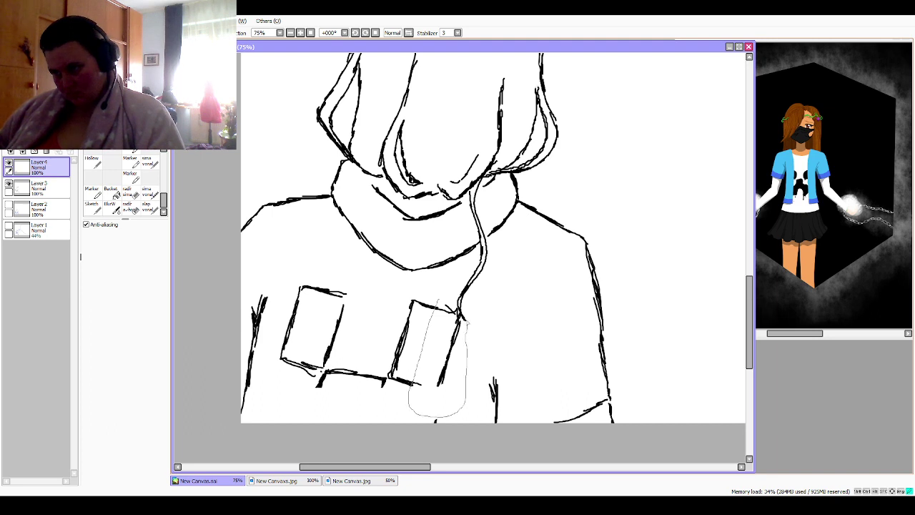
pyautogui.moveTo(457, 309); pyautogui.dragTo(442, 303)
pyautogui.moveTo(436, 353); pyautogui.dragTo(449, 358)
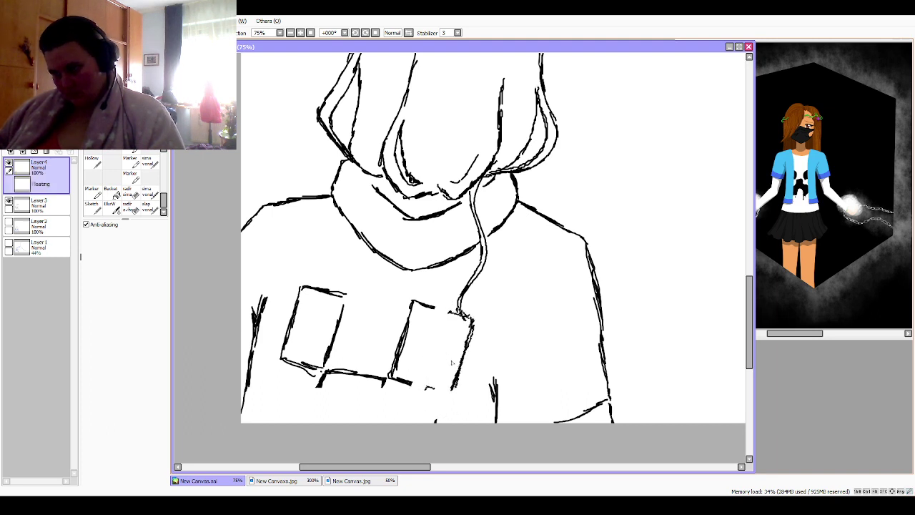
pyautogui.click(410, 358)
pyautogui.hotkey('ctrl', 'z')
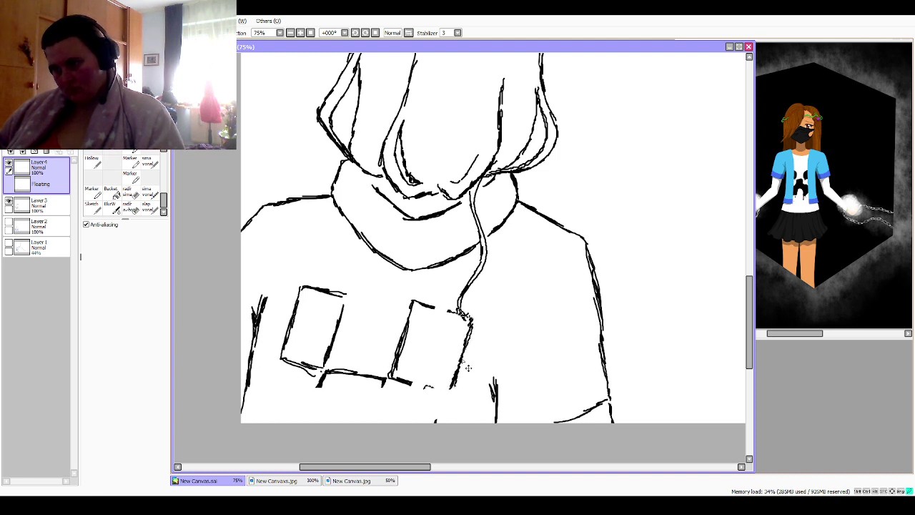
pyautogui.moveTo(468, 367); pyautogui.dragTo(465, 368)
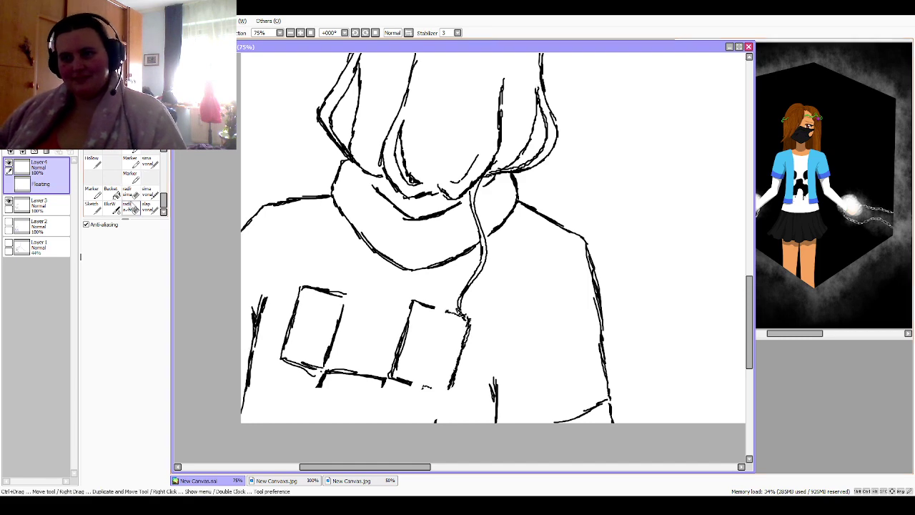
pyautogui.click(148, 192)
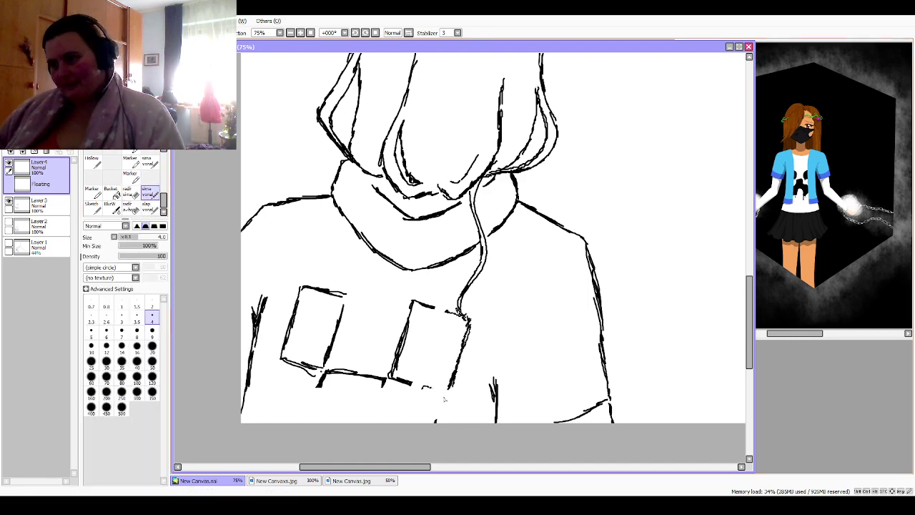
pyautogui.hotkey('ctrl', 'd')
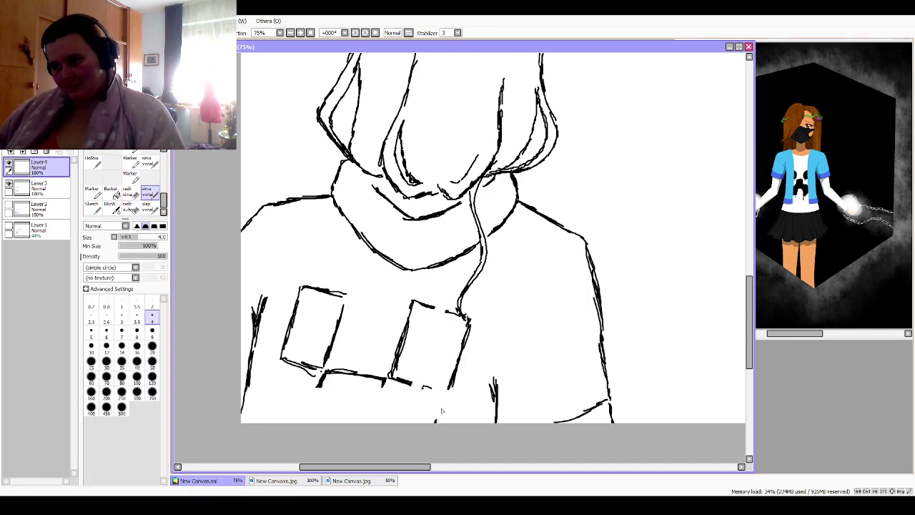
# Step: Close the gaps in the second rectangle's upper and lower edges and ink stepped outlines from the joining line down to the canvas edge
pyautogui.moveTo(450, 398); pyautogui.dragTo(404, 383)
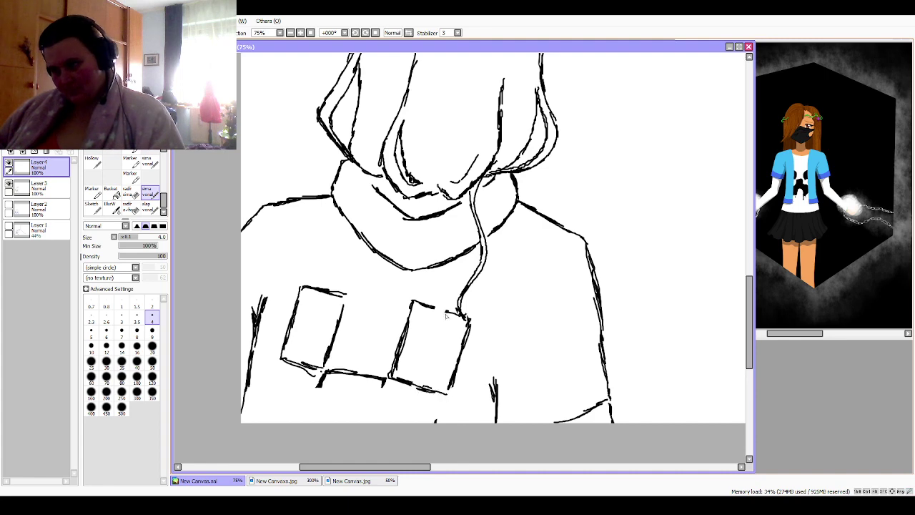
pyautogui.moveTo(456, 314); pyautogui.dragTo(425, 308)
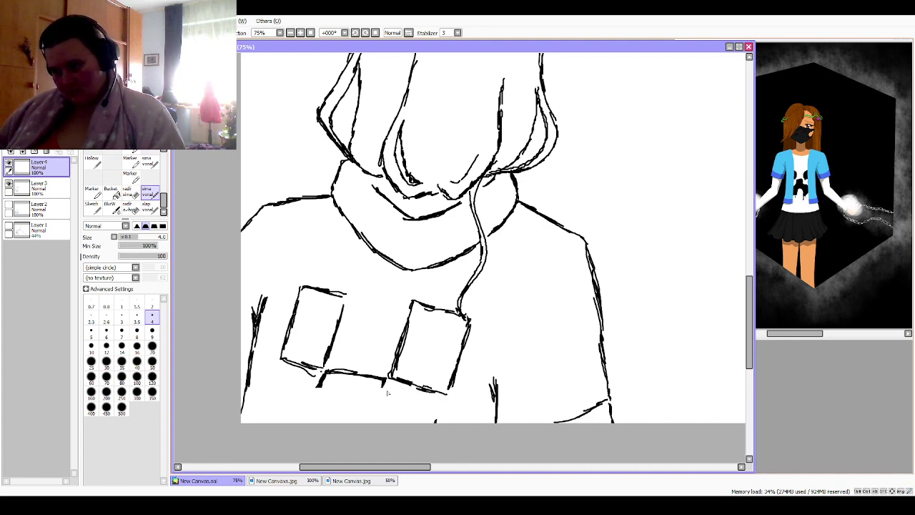
pyautogui.moveTo(386, 380)
pyautogui.mouseDown()
pyautogui.moveTo(372, 416)
pyautogui.moveTo(396, 428)
pyautogui.mouseUp()
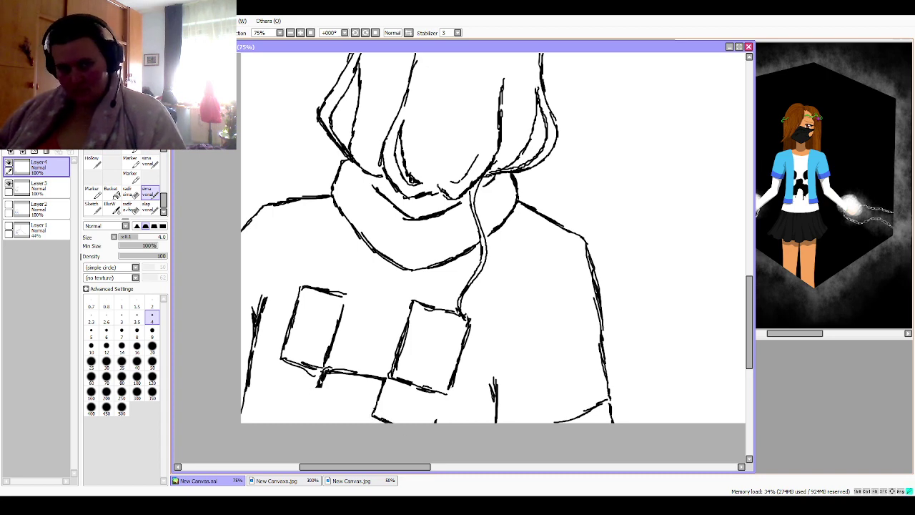
pyautogui.moveTo(316, 392)
pyautogui.mouseDown()
pyautogui.moveTo(312, 404)
pyautogui.moveTo(266, 405)
pyautogui.moveTo(265, 423)
pyautogui.mouseUp()
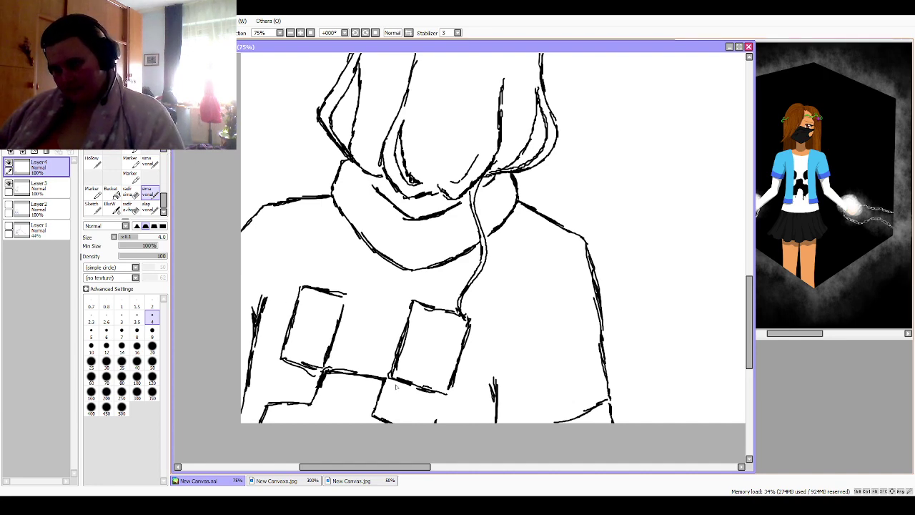
# Step: Add short stitch marks across all four sides of the second rectangle on the back
pyautogui.moveTo(395, 386)
pyautogui.mouseDown()
pyautogui.moveTo(418, 377)
pyautogui.moveTo(446, 390)
pyautogui.moveTo(468, 320)
pyautogui.moveTo(450, 305)
pyautogui.mouseUp()
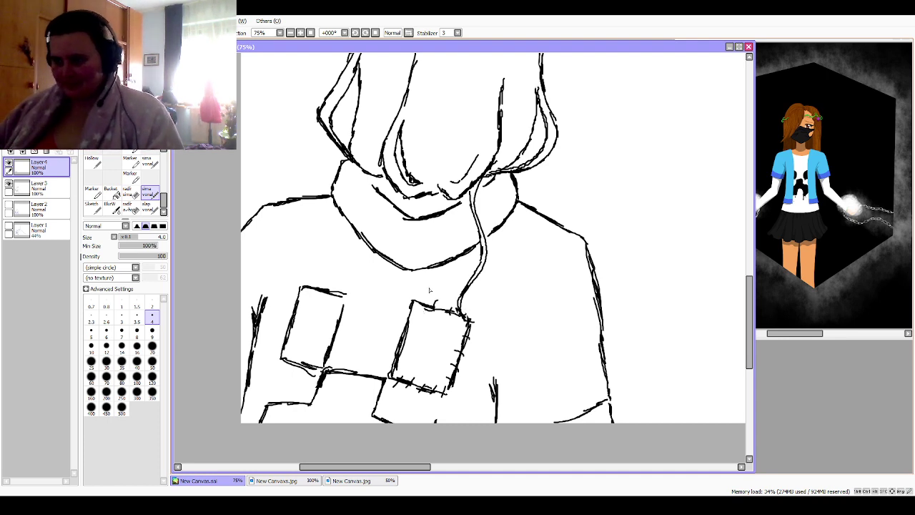
pyautogui.moveTo(425, 296); pyautogui.dragTo(403, 316)
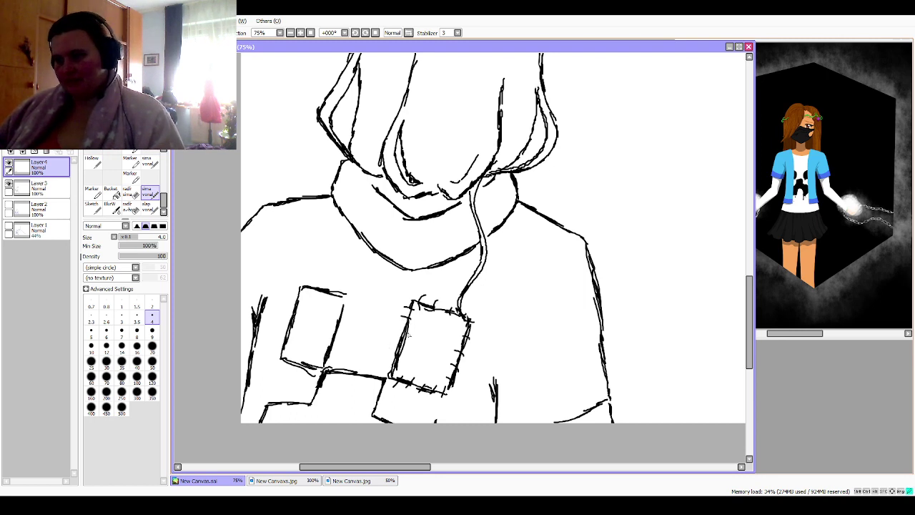
pyautogui.moveTo(408, 333)
pyautogui.mouseDown()
pyautogui.moveTo(395, 330)
pyautogui.moveTo(401, 345)
pyautogui.moveTo(393, 342)
pyautogui.moveTo(386, 369)
pyautogui.mouseUp()
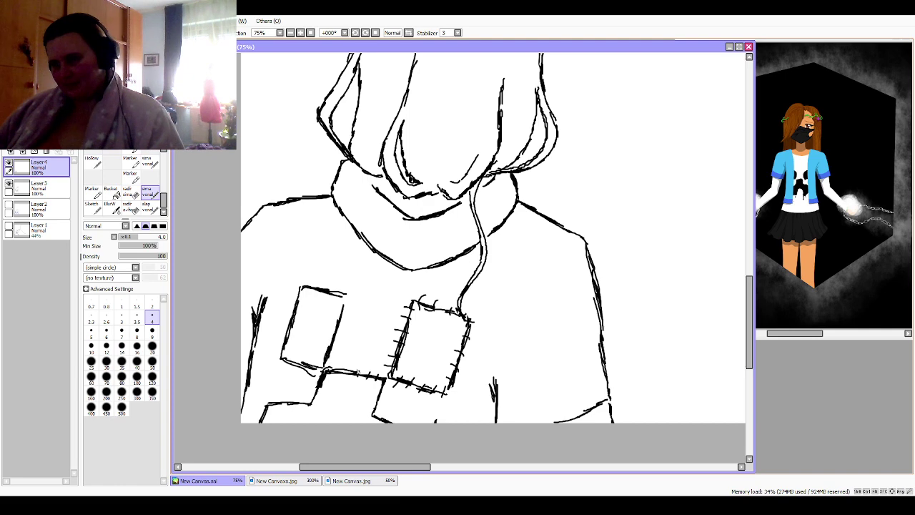
# Step: Add short stitch marks along the joining line, around the first rectangle and along the stepped outlines below them
pyautogui.moveTo(350, 368)
pyautogui.mouseDown()
pyautogui.moveTo(347, 377)
pyautogui.moveTo(330, 379)
pyautogui.moveTo(333, 372)
pyautogui.mouseUp()
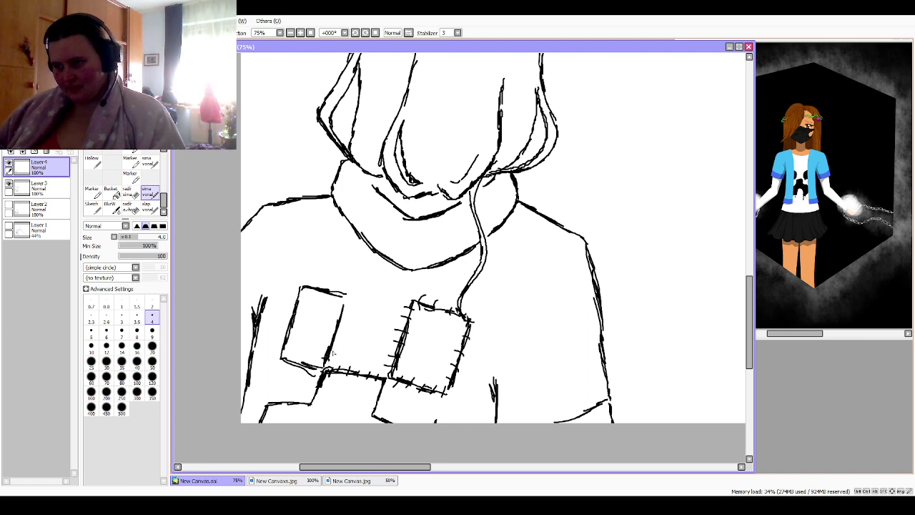
pyautogui.moveTo(341, 333)
pyautogui.mouseDown()
pyautogui.moveTo(329, 342)
pyautogui.moveTo(332, 327)
pyautogui.mouseUp()
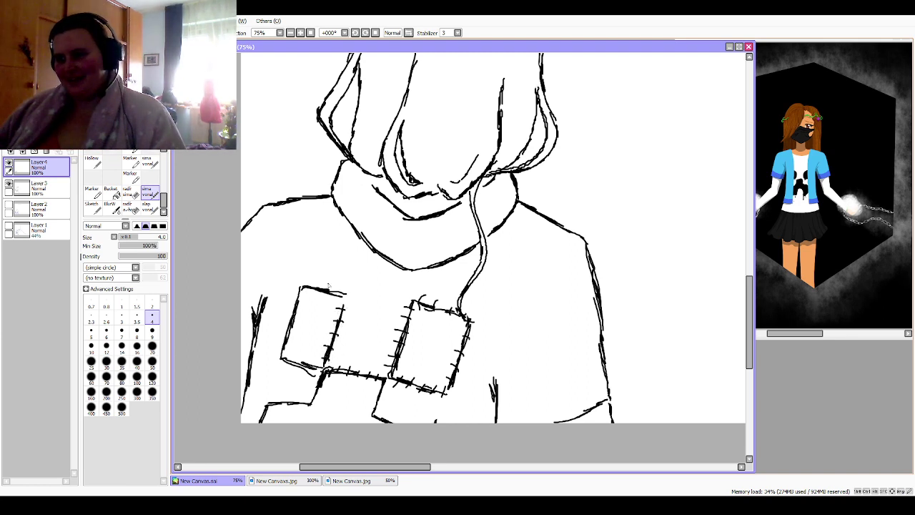
pyautogui.moveTo(348, 298)
pyautogui.mouseDown()
pyautogui.moveTo(337, 305)
pyautogui.moveTo(308, 292)
pyautogui.mouseUp()
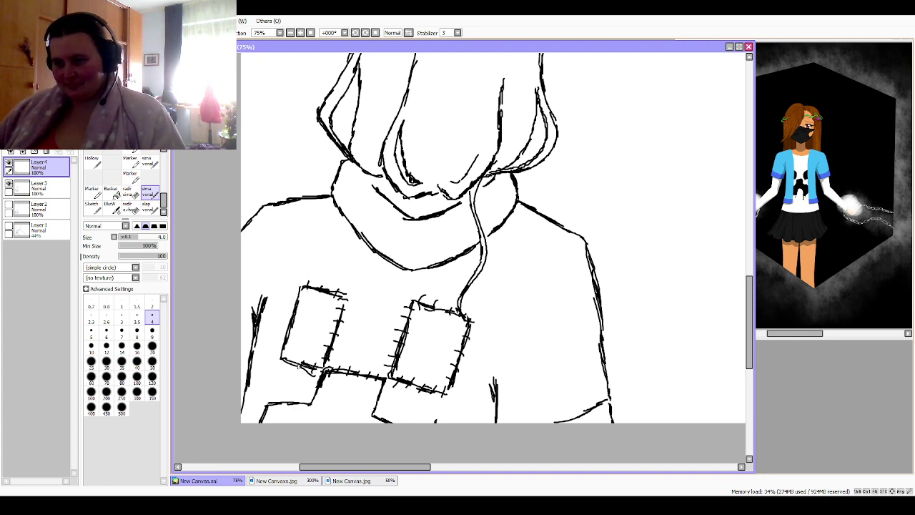
pyautogui.moveTo(292, 367); pyautogui.dragTo(290, 356)
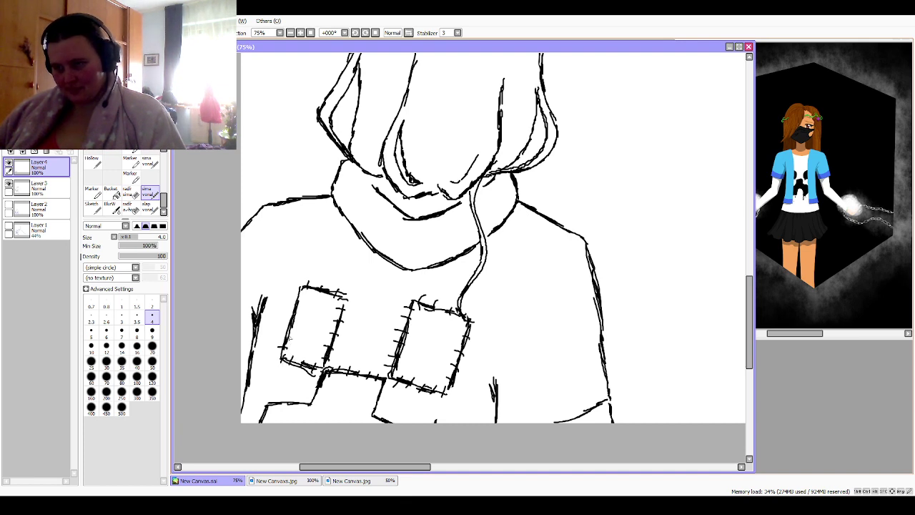
pyautogui.moveTo(293, 336); pyautogui.dragTo(281, 337)
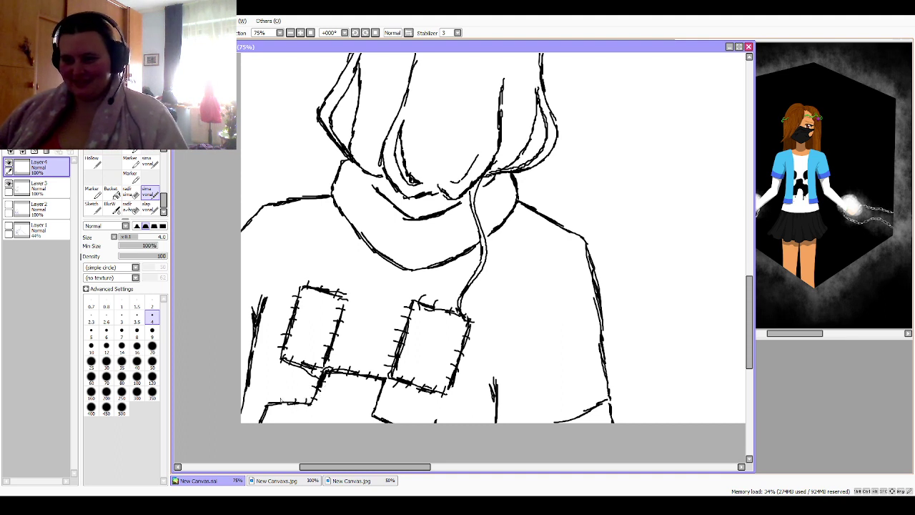
pyautogui.moveTo(286, 398)
pyautogui.mouseDown()
pyautogui.moveTo(261, 408)
pyautogui.moveTo(258, 422)
pyautogui.mouseUp()
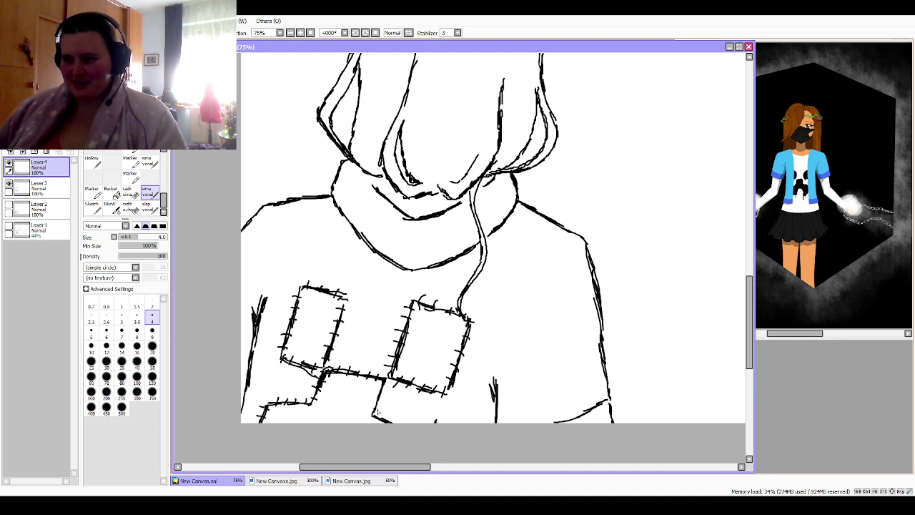
pyautogui.moveTo(378, 410); pyautogui.dragTo(372, 399)
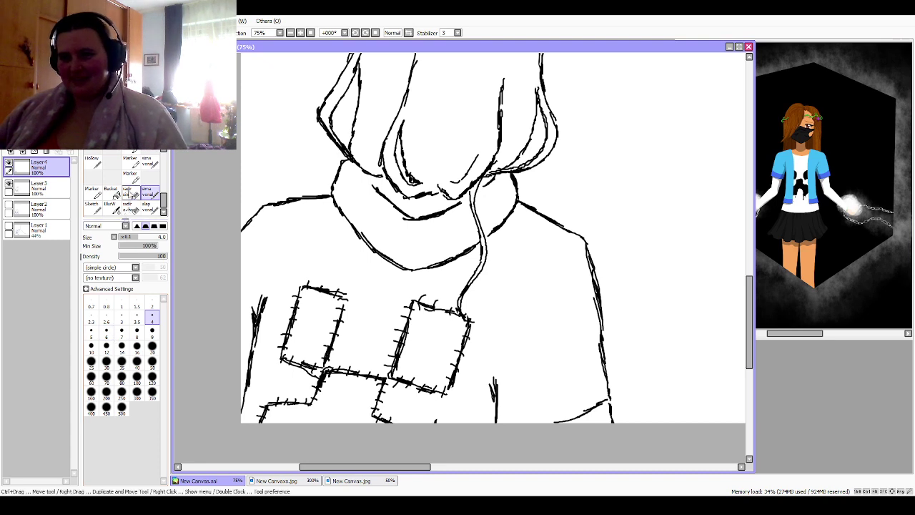
# Step: Review the inked figure, the stitched back design and the small Z cloud up close and across the whole canvas
pyautogui.click(129, 195)
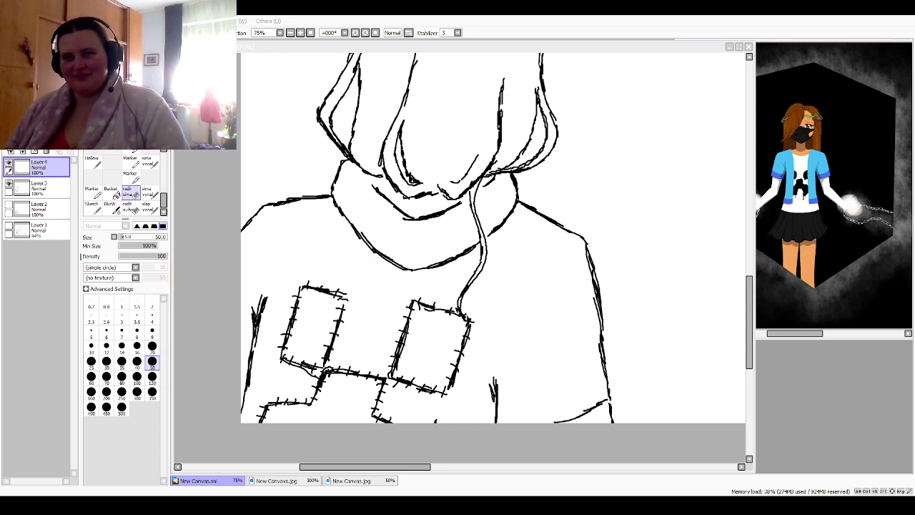
pyautogui.hotkey('alt', 'Tab')
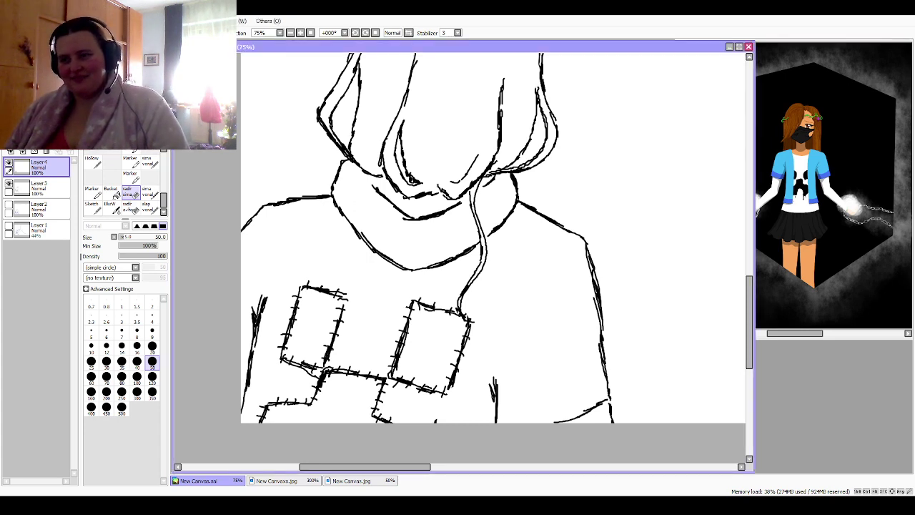
pyautogui.moveTo(457, 257); pyautogui.dragTo(441, 207)
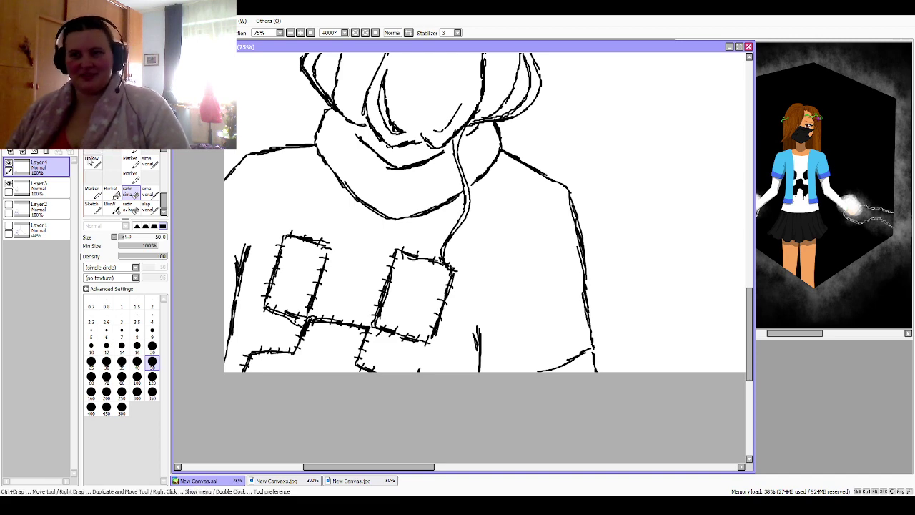
pyautogui.scroll(-4, 460, 255)
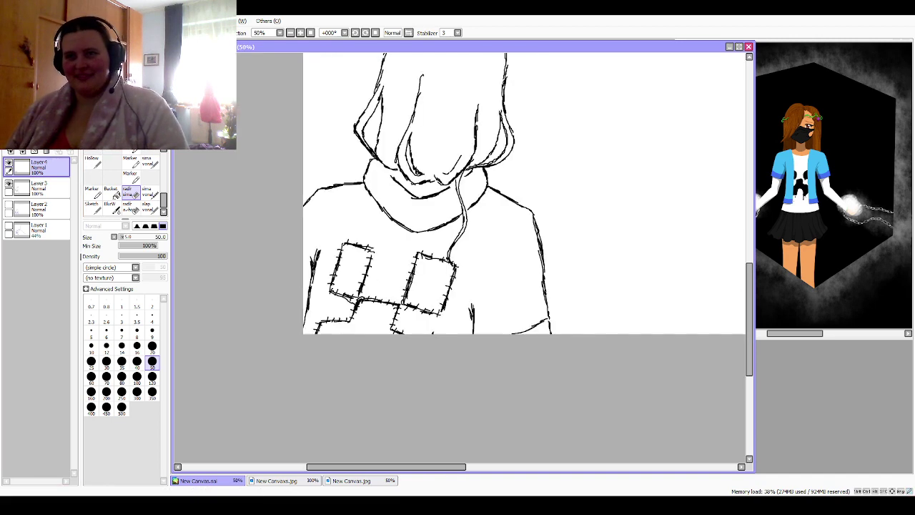
pyautogui.moveTo(539, 192); pyautogui.dragTo(445, 222)
pyautogui.scroll(1, 459, 257)
pyautogui.scroll(2, 460, 257)
pyautogui.moveTo(459, 258); pyautogui.dragTo(572, 371)
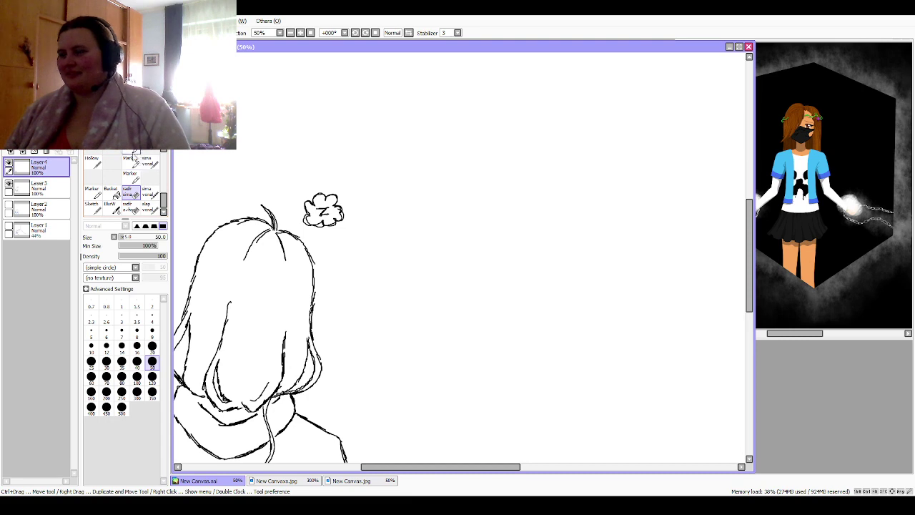
pyautogui.moveTo(402, 362)
pyautogui.mouseDown()
pyautogui.moveTo(505, 500)
pyautogui.moveTo(470, 331)
pyautogui.moveTo(449, 272)
pyautogui.moveTo(426, 271)
pyautogui.moveTo(426, 259)
pyautogui.moveTo(459, 307)
pyautogui.moveTo(528, 317)
pyautogui.mouseUp()
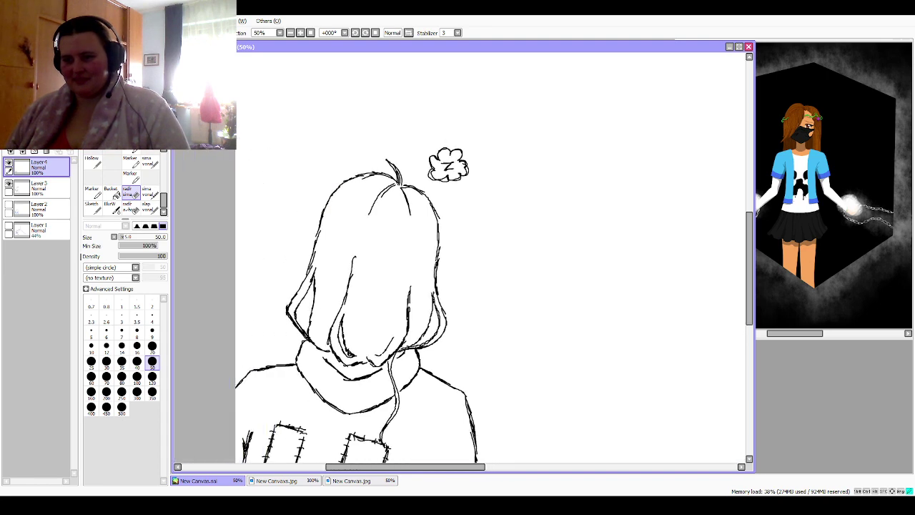
pyautogui.scroll(-5, 457, 257)
pyautogui.scroll(1, 457, 257)
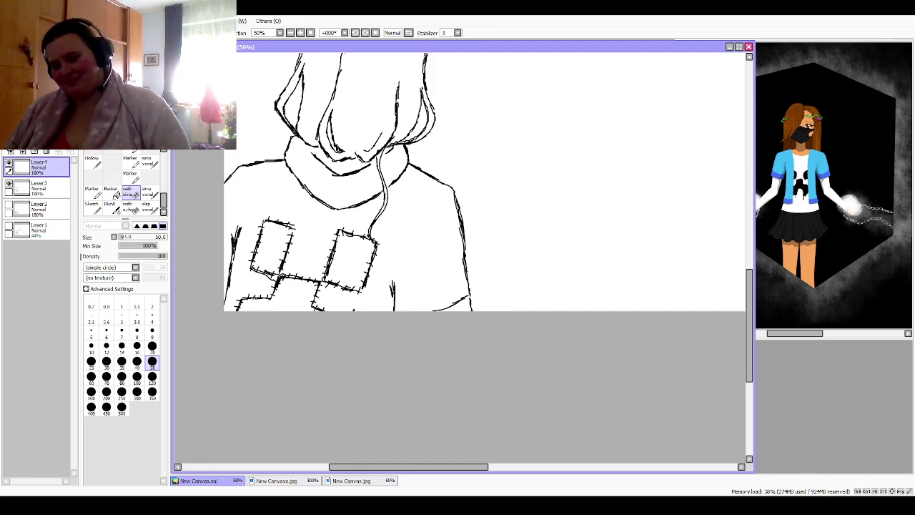
pyautogui.moveTo(457, 179); pyautogui.dragTo(423, 326)
pyautogui.scroll(-2, 460, 257)
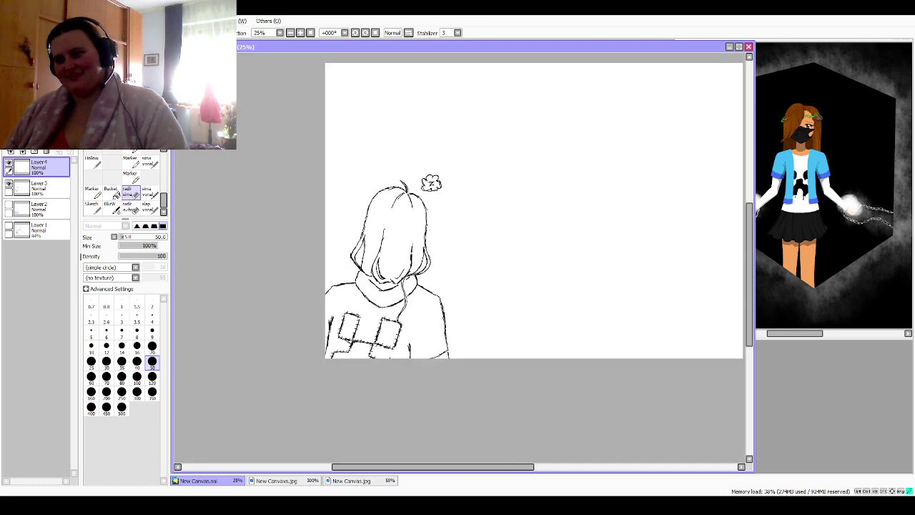
pyautogui.moveTo(460, 257); pyautogui.dragTo(414, 273)
pyautogui.hscroll(1, 479, 227)
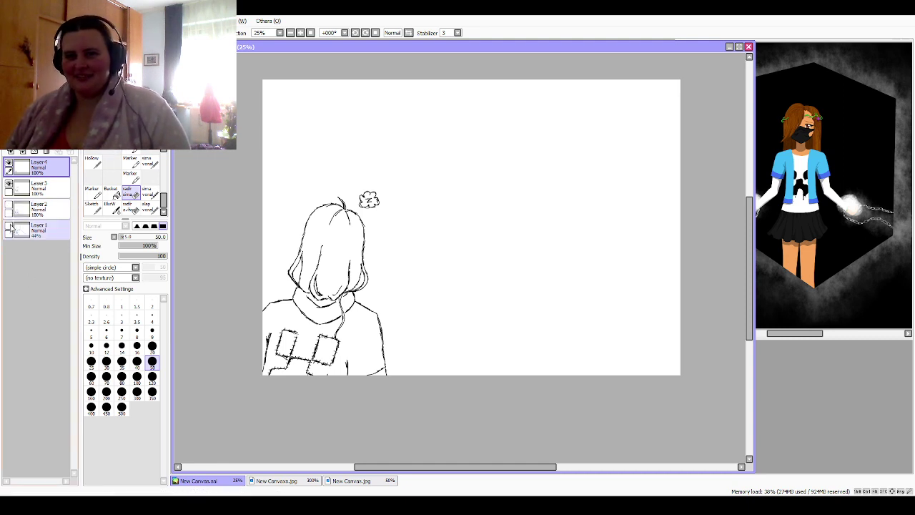
# Step: Show the Layer 1 sketch and merge the Layer 4 line art into Layer 3, keeping the merged layer visible
pyautogui.click(9, 227)
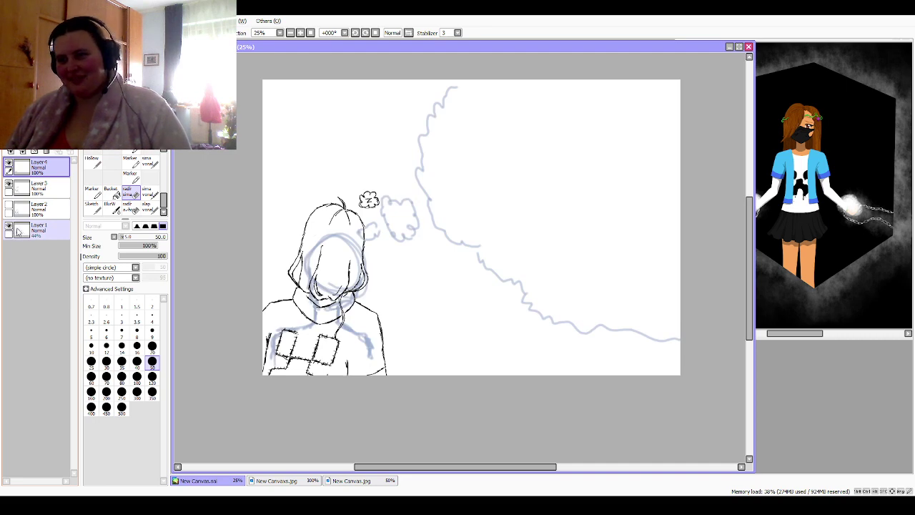
pyautogui.click(9, 164)
pyautogui.click(10, 164)
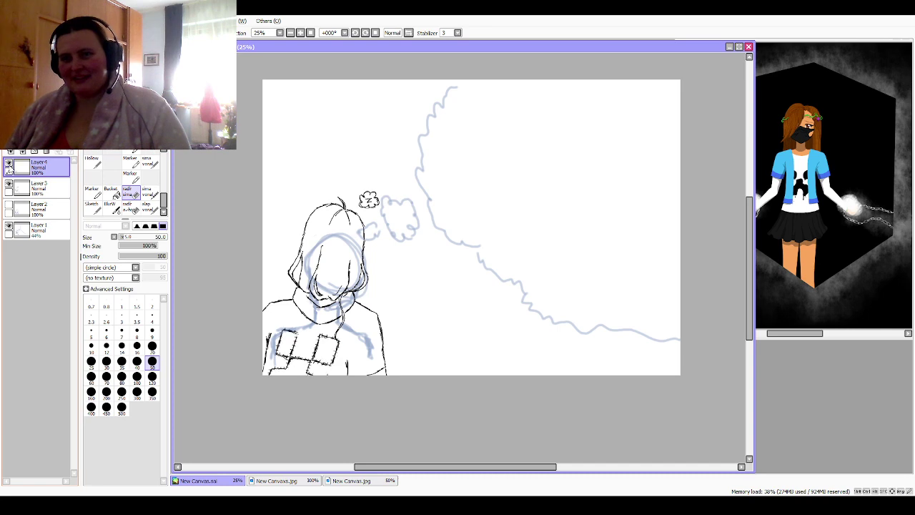
pyautogui.click(9, 164)
pyautogui.click(9, 163)
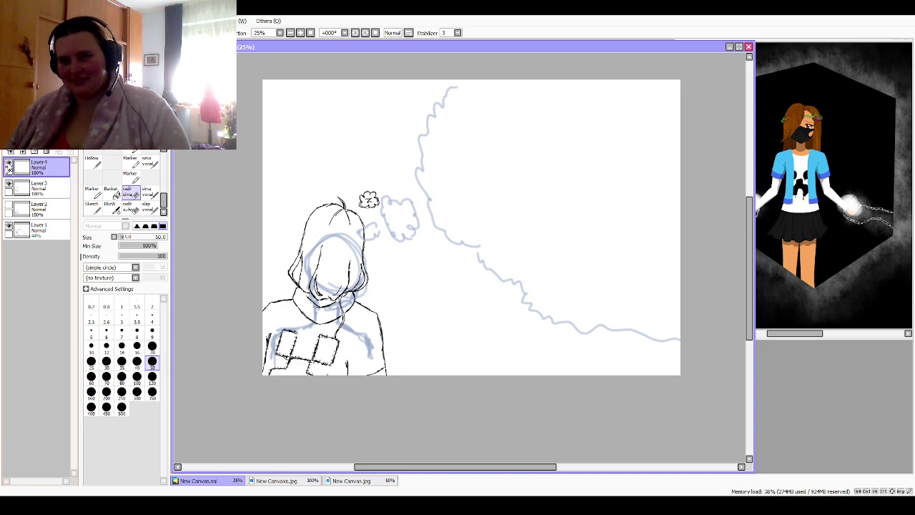
pyautogui.click(22, 152)
pyautogui.click(9, 165)
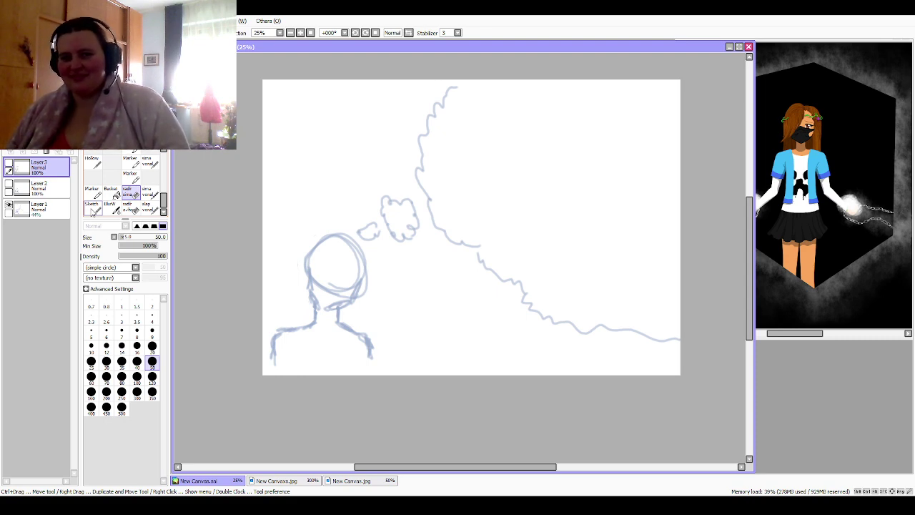
pyautogui.click(9, 184)
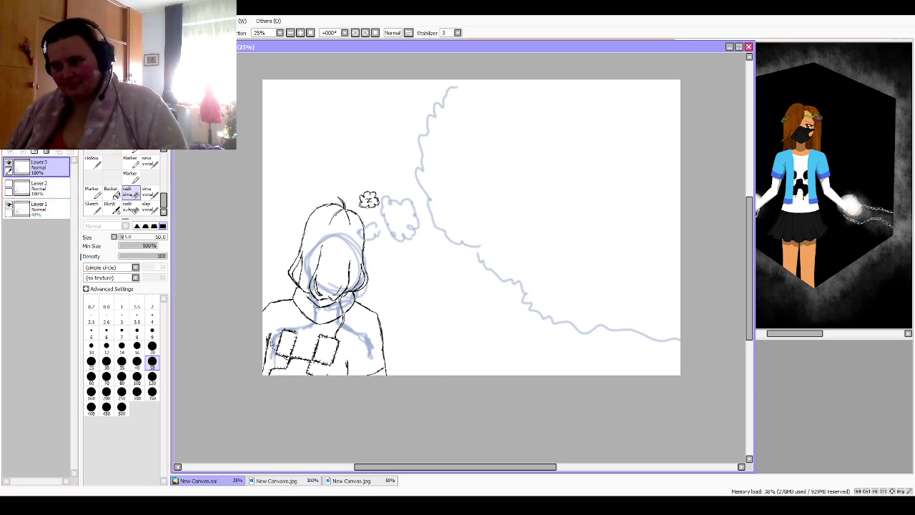
# Step: Add a new layer above Layer 3 and ink a rounded, finger-like shape with inner lines beside the figure at the canvas's lower edge
pyautogui.click(10, 151)
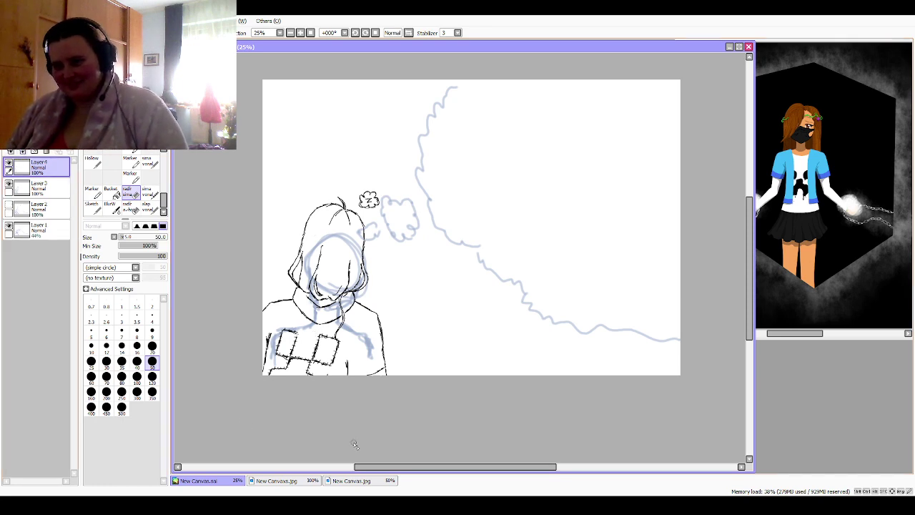
pyautogui.click(149, 193)
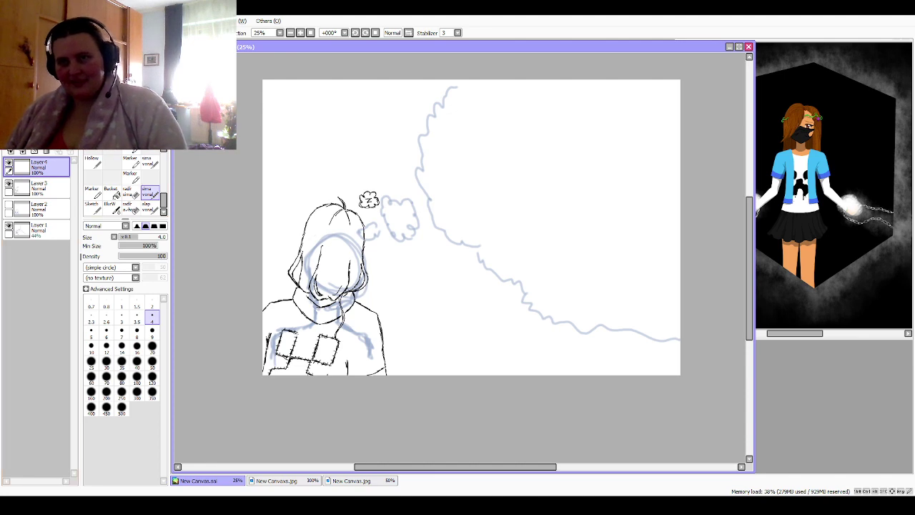
pyautogui.scroll(2, 460, 257)
pyautogui.moveTo(459, 257); pyautogui.dragTo(550, 100)
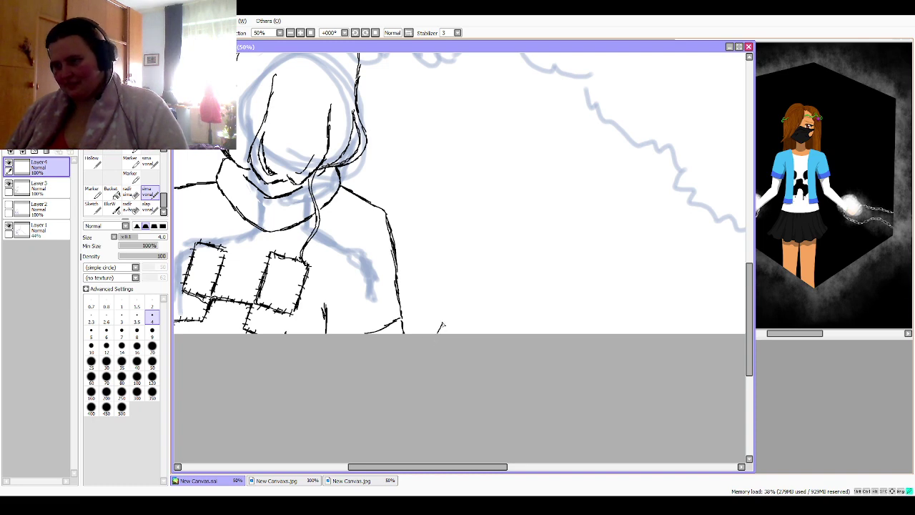
pyautogui.moveTo(438, 332)
pyautogui.mouseDown()
pyautogui.moveTo(455, 302)
pyautogui.moveTo(470, 296)
pyautogui.moveTo(476, 333)
pyautogui.moveTo(473, 316)
pyautogui.moveTo(461, 324)
pyautogui.mouseUp()
pyautogui.moveTo(465, 319)
pyautogui.mouseDown()
pyautogui.moveTo(452, 333)
pyautogui.moveTo(484, 334)
pyautogui.mouseUp()
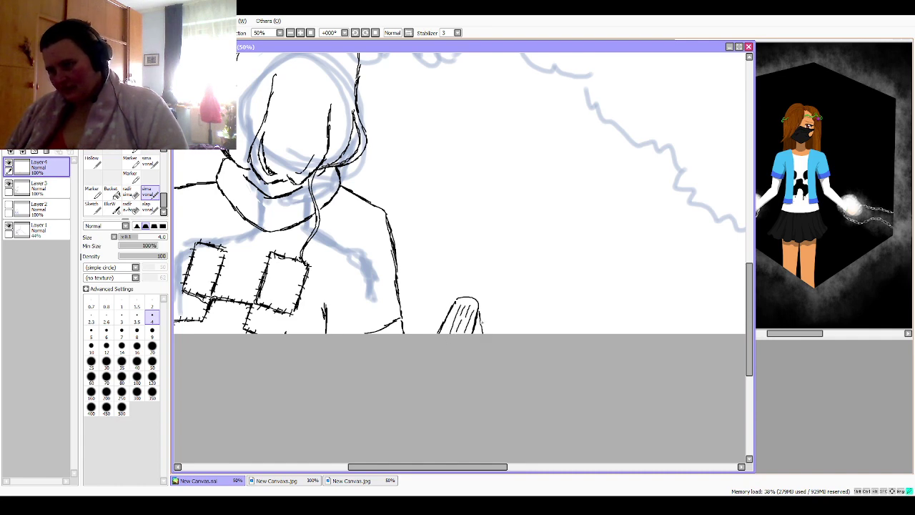
# Step: Ink two more rounded shapes fanning out beside the first one and fill them with thin lengthwise lines
pyautogui.moveTo(477, 302); pyautogui.dragTo(483, 333)
pyautogui.moveTo(478, 301)
pyautogui.mouseDown()
pyautogui.moveTo(479, 291)
pyautogui.moveTo(495, 291)
pyautogui.moveTo(506, 338)
pyautogui.mouseUp()
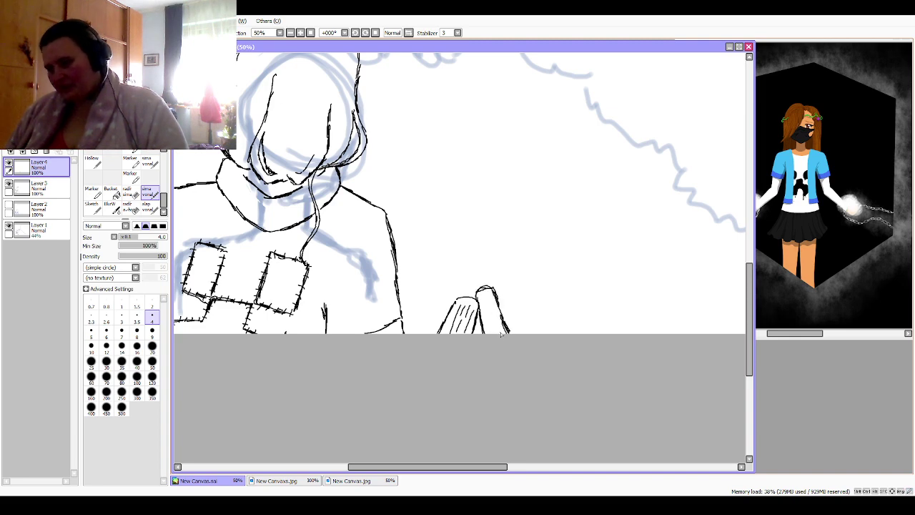
pyautogui.moveTo(490, 298)
pyautogui.mouseDown()
pyautogui.moveTo(502, 329)
pyautogui.moveTo(491, 331)
pyautogui.moveTo(526, 333)
pyautogui.moveTo(533, 310)
pyautogui.moveTo(500, 286)
pyautogui.mouseUp()
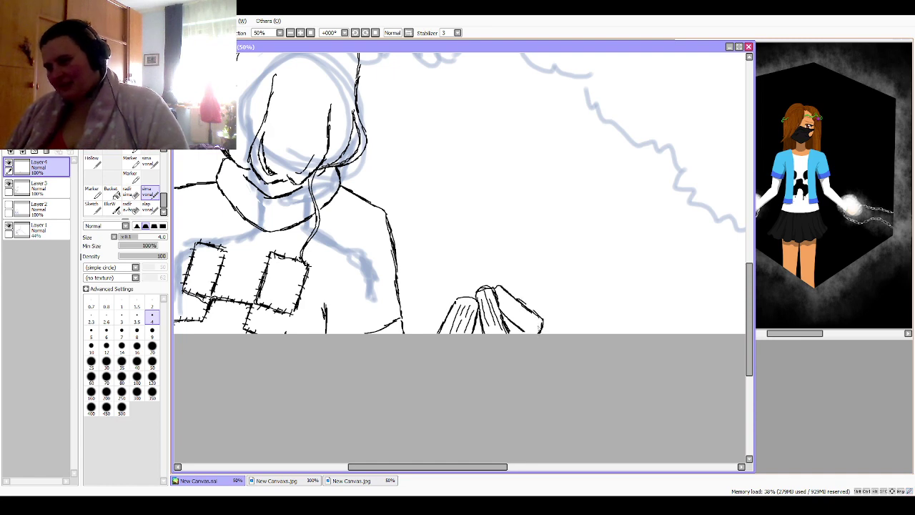
pyautogui.moveTo(540, 330)
pyautogui.mouseDown()
pyautogui.moveTo(516, 301)
pyautogui.moveTo(526, 326)
pyautogui.mouseUp()
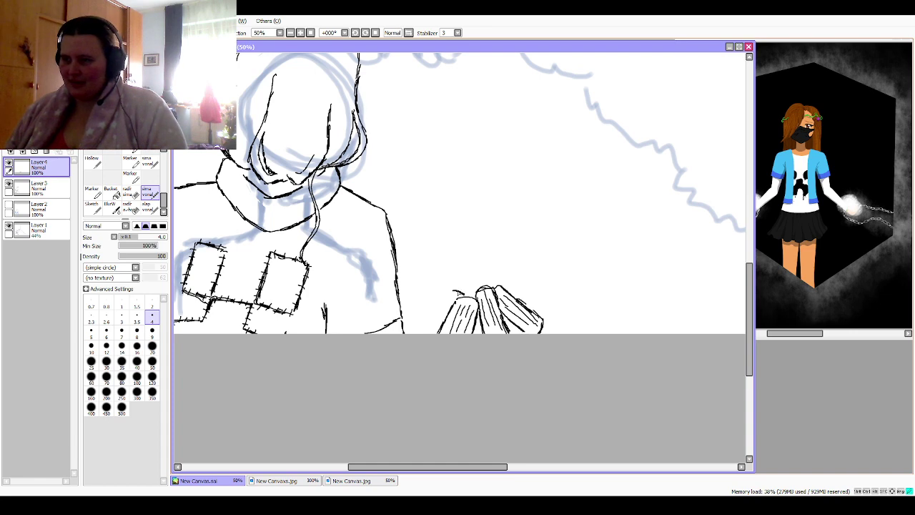
# Step: Ink a fourth log on the side of the pile nearest the figure and an outer and inner flame rising from the logs
pyautogui.moveTo(446, 319)
pyautogui.mouseDown()
pyautogui.moveTo(426, 323)
pyautogui.moveTo(453, 291)
pyautogui.moveTo(444, 304)
pyautogui.mouseUp()
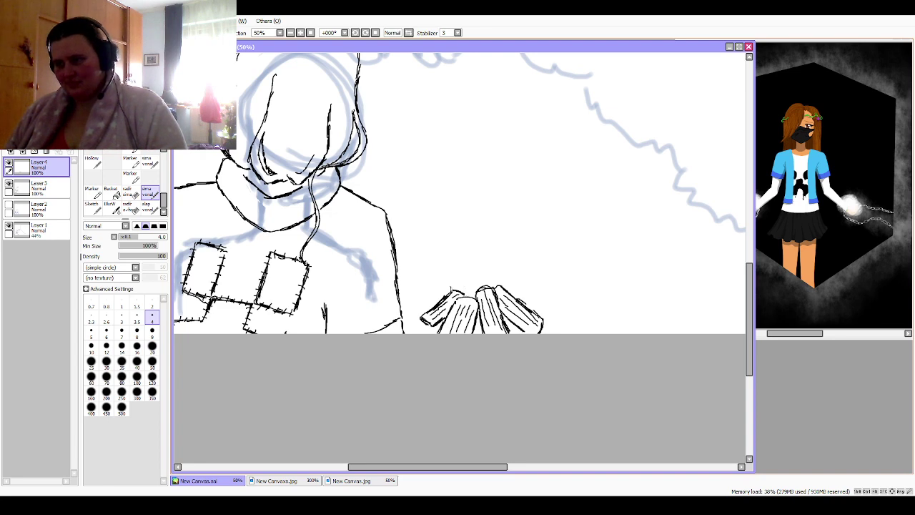
pyautogui.moveTo(460, 294); pyautogui.dragTo(453, 288)
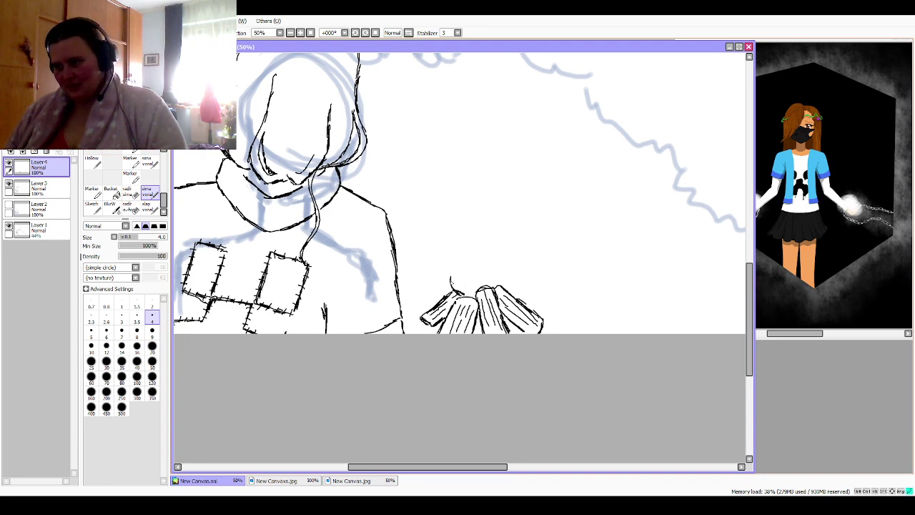
pyautogui.moveTo(457, 285)
pyautogui.mouseDown()
pyautogui.moveTo(451, 262)
pyautogui.moveTo(469, 202)
pyautogui.moveTo(481, 213)
pyautogui.mouseUp()
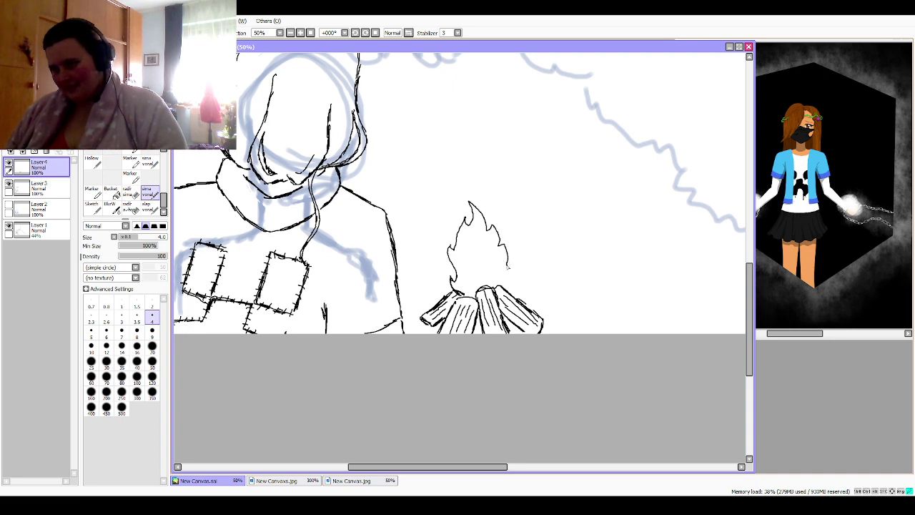
pyautogui.moveTo(507, 267)
pyautogui.mouseDown()
pyautogui.moveTo(495, 287)
pyautogui.moveTo(485, 248)
pyautogui.moveTo(464, 250)
pyautogui.moveTo(463, 282)
pyautogui.mouseUp()
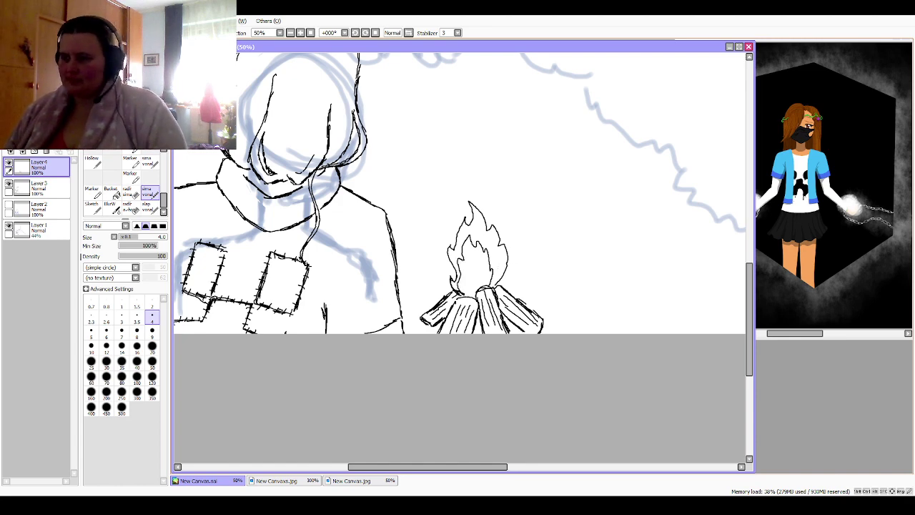
# Step: Thicken the campfire's outer flame outline and reshape the inner flame with extra pointed tongues
pyautogui.scroll(1, 498, 271)
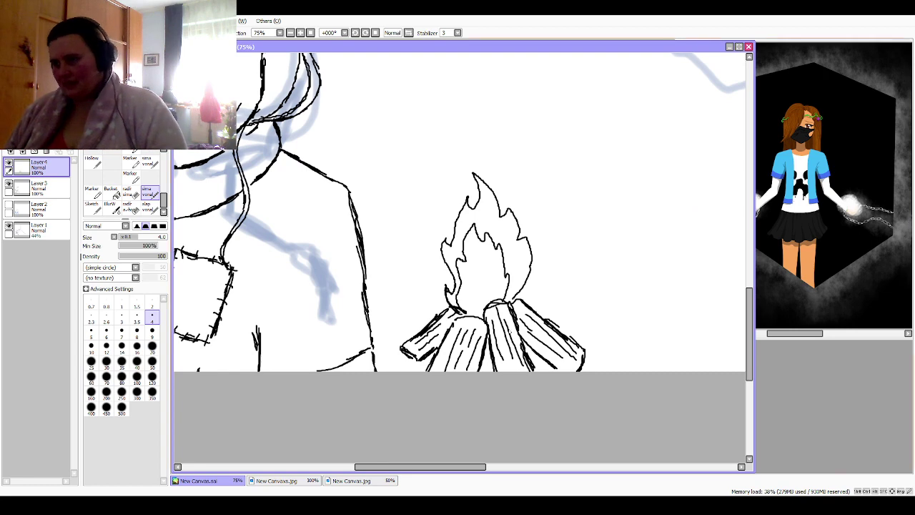
pyautogui.moveTo(513, 304)
pyautogui.mouseDown()
pyautogui.moveTo(529, 264)
pyautogui.moveTo(505, 211)
pyautogui.mouseUp()
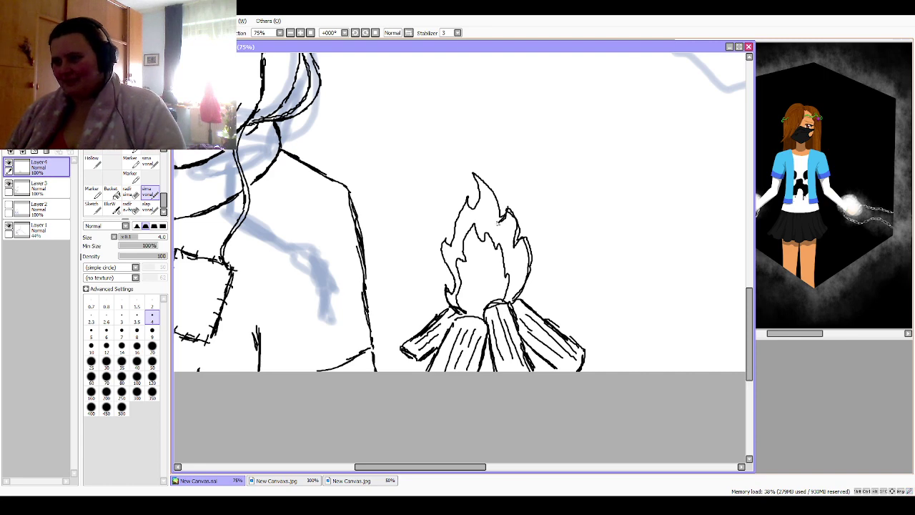
pyautogui.moveTo(500, 223)
pyautogui.mouseDown()
pyautogui.moveTo(496, 199)
pyautogui.moveTo(471, 170)
pyautogui.moveTo(476, 212)
pyautogui.moveTo(468, 198)
pyautogui.moveTo(444, 239)
pyautogui.moveTo(452, 295)
pyautogui.moveTo(510, 285)
pyautogui.moveTo(496, 240)
pyautogui.moveTo(474, 224)
pyautogui.mouseUp()
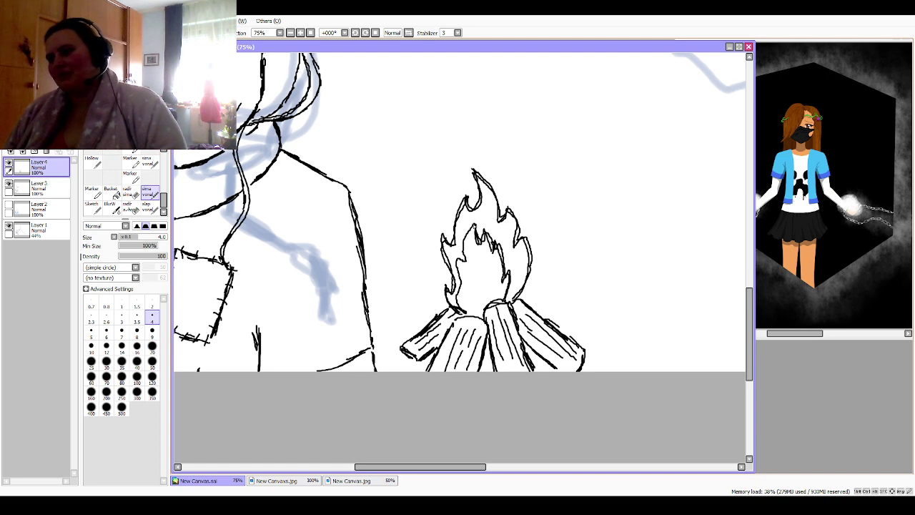
pyautogui.moveTo(473, 229)
pyautogui.mouseDown()
pyautogui.moveTo(468, 263)
pyautogui.moveTo(466, 227)
pyautogui.mouseUp()
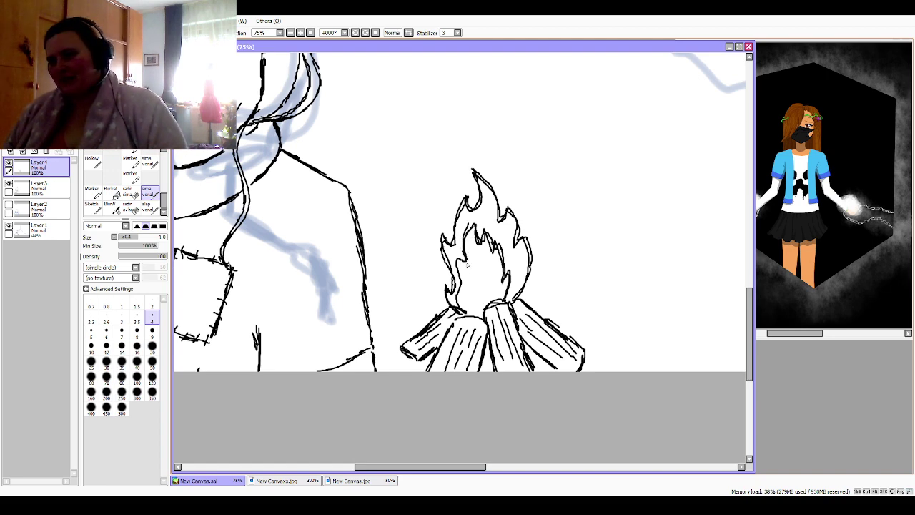
pyautogui.moveTo(468, 266)
pyautogui.mouseDown()
pyautogui.moveTo(455, 263)
pyautogui.moveTo(461, 283)
pyautogui.moveTo(454, 299)
pyautogui.mouseUp()
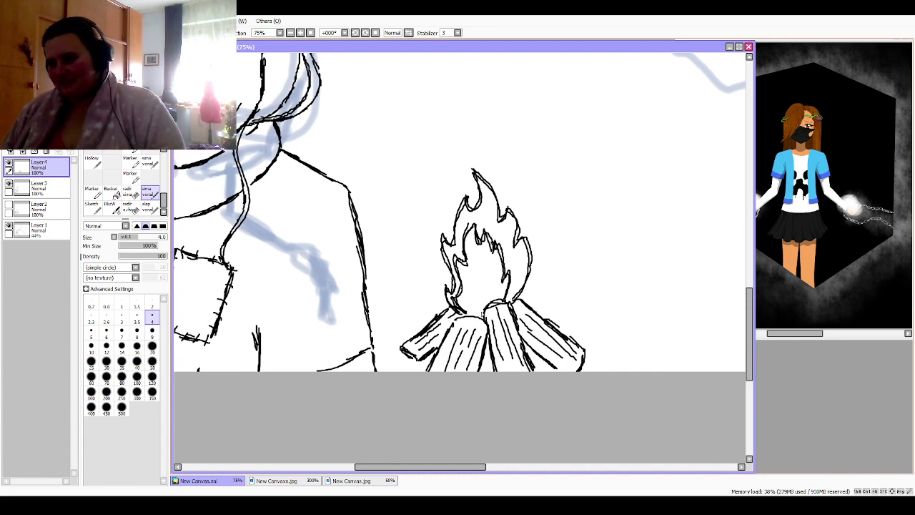
# Step: Ink small drop-shaped sparks inside the flame and around its tips
pyautogui.moveTo(519, 268); pyautogui.dragTo(517, 256)
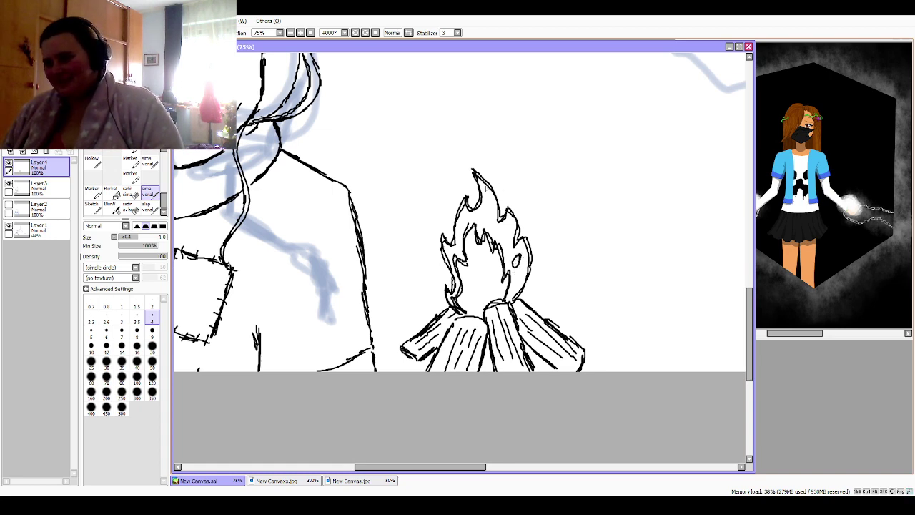
pyautogui.moveTo(485, 190)
pyautogui.mouseDown()
pyautogui.moveTo(491, 203)
pyautogui.moveTo(486, 190)
pyautogui.moveTo(452, 195)
pyautogui.mouseUp()
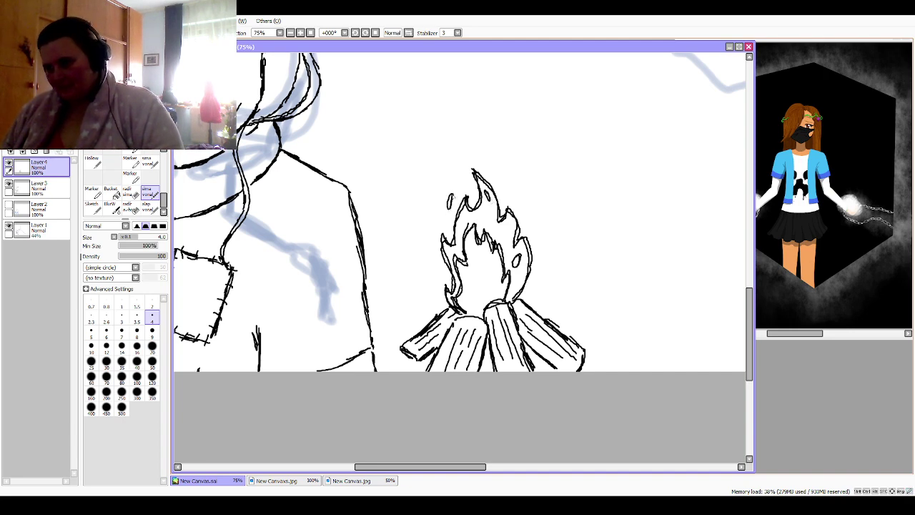
pyautogui.moveTo(533, 230); pyautogui.dragTo(529, 219)
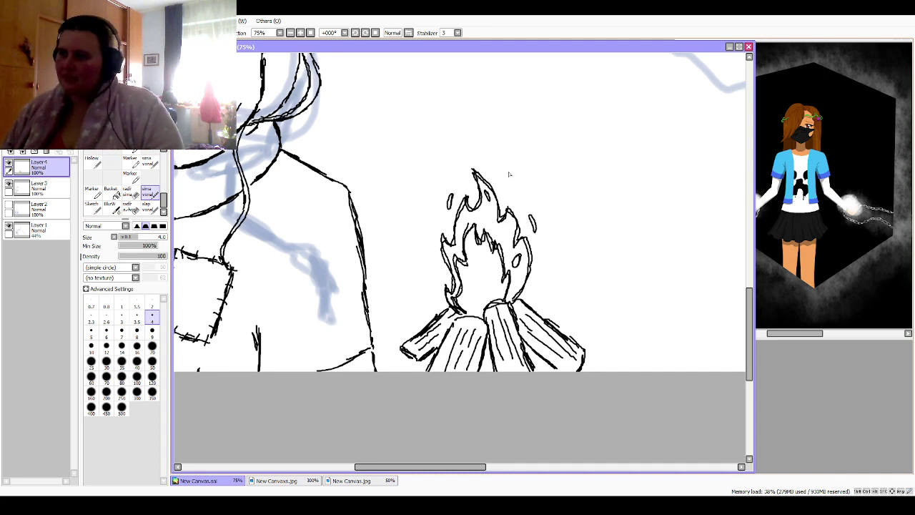
pyautogui.moveTo(499, 183); pyautogui.dragTo(494, 162)
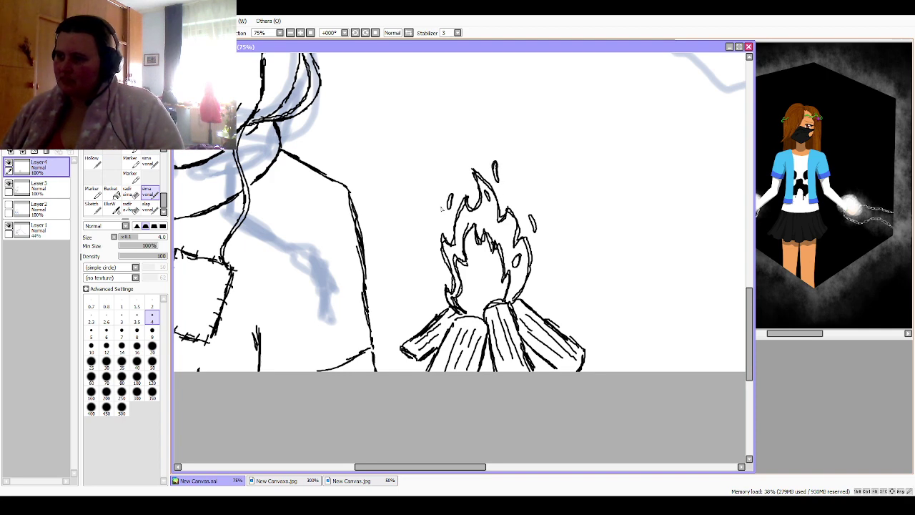
pyautogui.moveTo(453, 202)
pyautogui.mouseDown()
pyautogui.moveTo(448, 188)
pyautogui.moveTo(447, 208)
pyautogui.mouseUp()
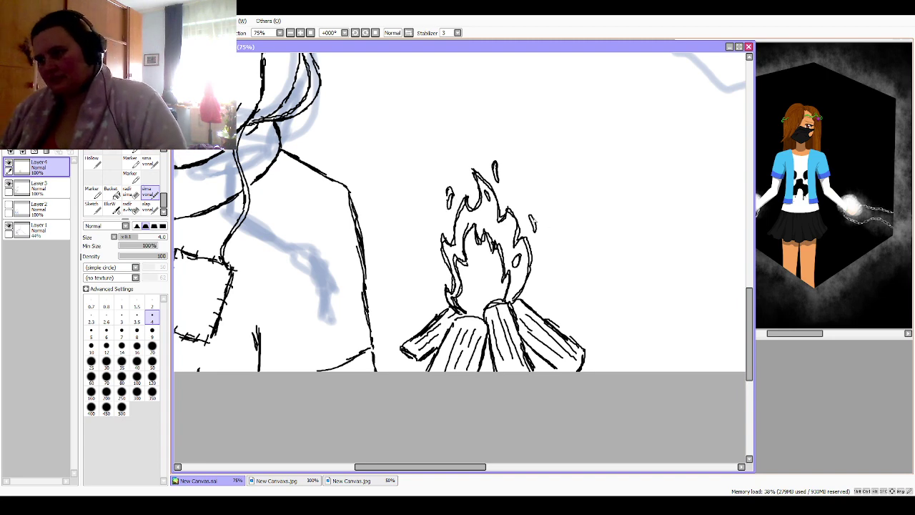
pyautogui.moveTo(533, 225); pyautogui.dragTo(538, 233)
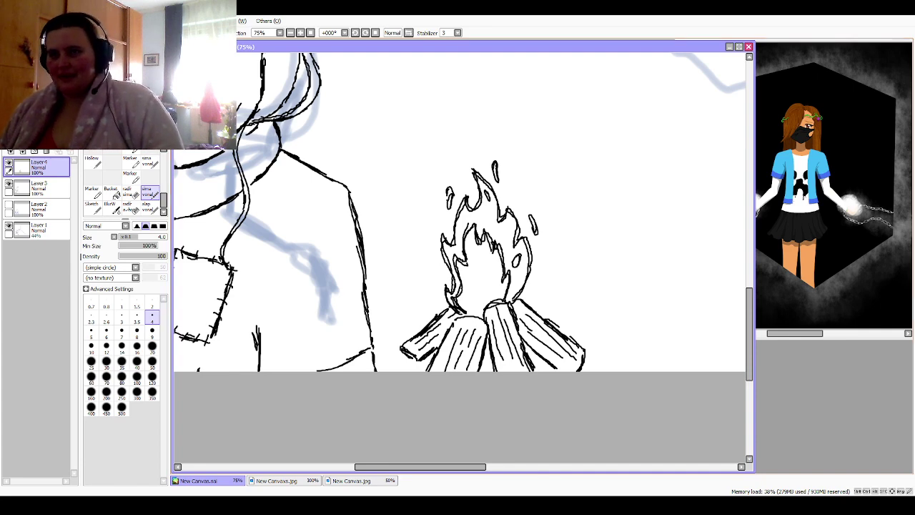
# Step: Ink a second, larger puffy thought cloud diagonally above the small Z cloud
pyautogui.scroll(2, 460, 257)
pyautogui.scroll(-4, 461, 257)
pyautogui.hotkey('ctrl', '-')
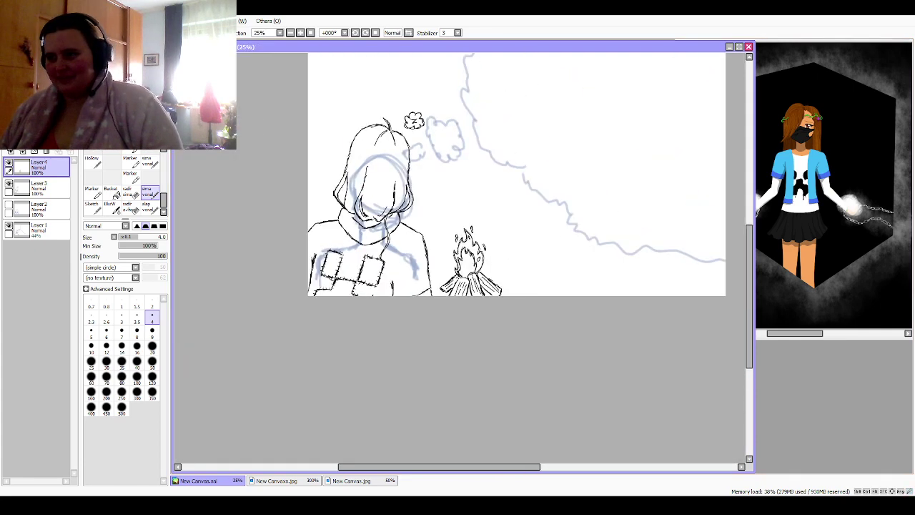
pyautogui.moveTo(460, 257)
pyautogui.mouseDown()
pyautogui.moveTo(398, 349)
pyautogui.moveTo(398, 365)
pyautogui.mouseUp()
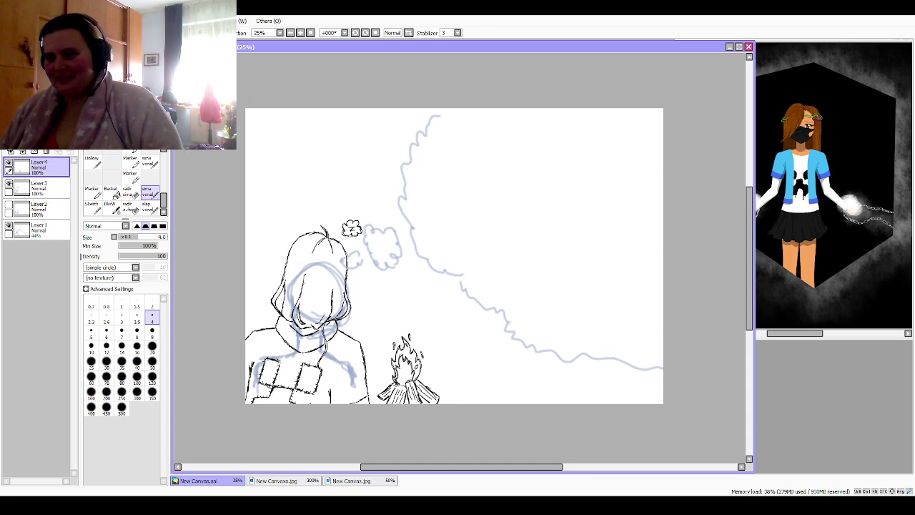
pyautogui.hotkey('ctrl', '+')
pyautogui.hotkey('ctrl', '+')
pyautogui.moveTo(457, 243); pyautogui.dragTo(458, 259)
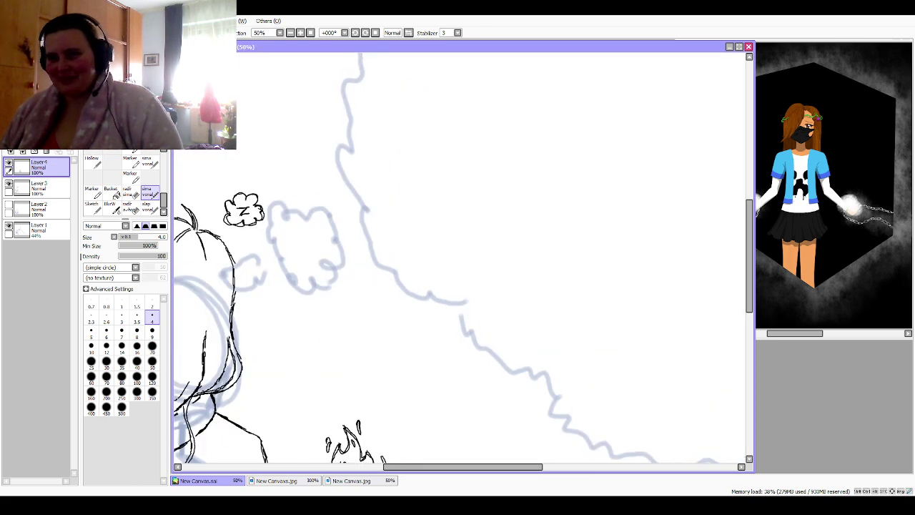
pyautogui.hotkey('ctrl', '+')
pyautogui.hotkey('ctrl', '+')
pyautogui.moveTo(329, 200); pyautogui.dragTo(646, 337)
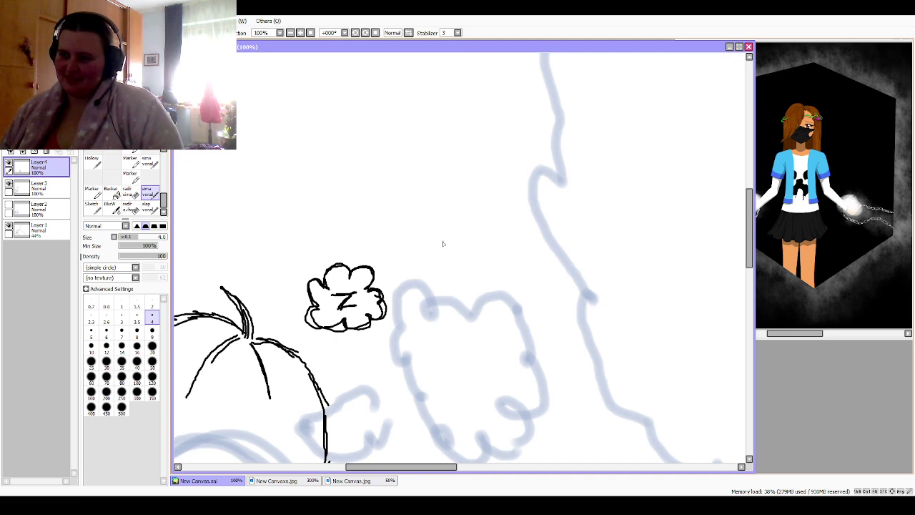
pyautogui.moveTo(446, 235)
pyautogui.mouseDown()
pyautogui.moveTo(433, 250)
pyautogui.moveTo(426, 243)
pyautogui.moveTo(464, 223)
pyautogui.moveTo(446, 241)
pyautogui.moveTo(460, 190)
pyautogui.moveTo(469, 188)
pyautogui.moveTo(474, 212)
pyautogui.mouseUp()
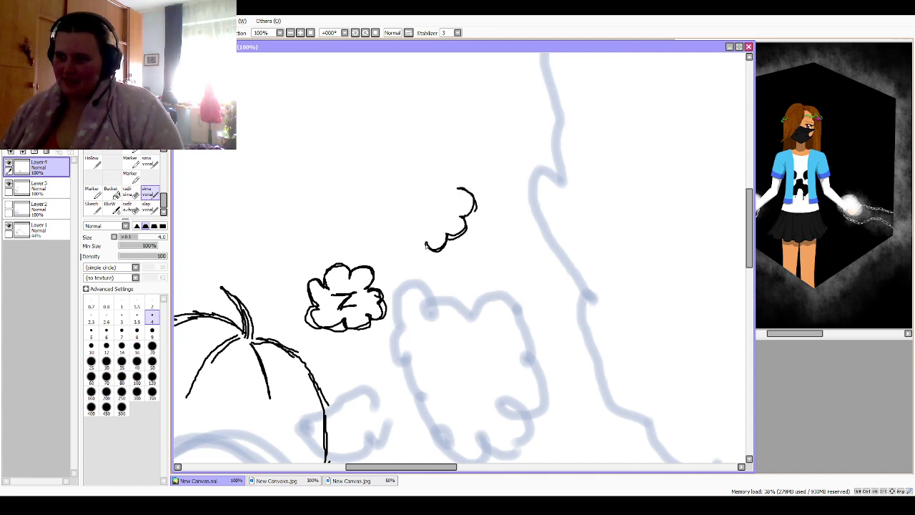
pyautogui.moveTo(426, 246)
pyautogui.mouseDown()
pyautogui.moveTo(406, 254)
pyautogui.moveTo(394, 232)
pyautogui.mouseUp()
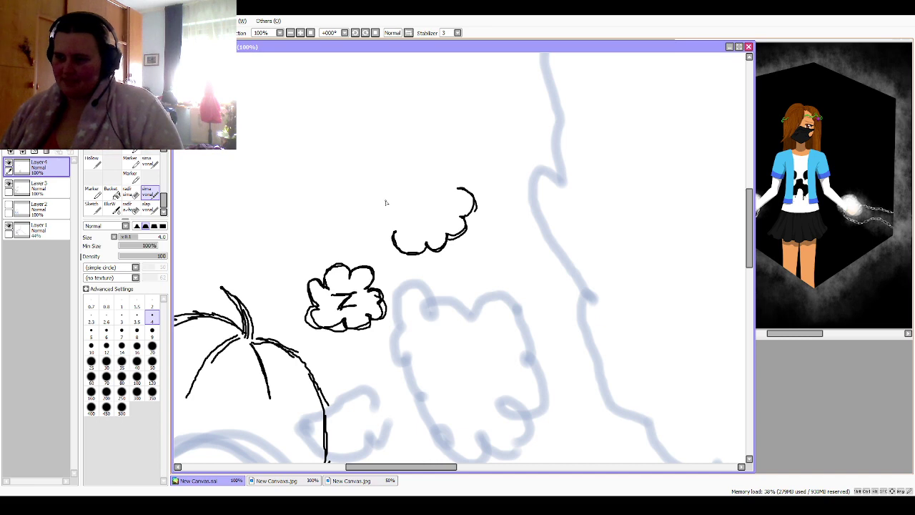
pyautogui.moveTo(393, 231)
pyautogui.mouseDown()
pyautogui.moveTo(374, 213)
pyautogui.moveTo(388, 206)
pyautogui.moveTo(387, 186)
pyautogui.moveTo(408, 180)
pyautogui.moveTo(418, 154)
pyautogui.moveTo(439, 160)
pyautogui.mouseUp()
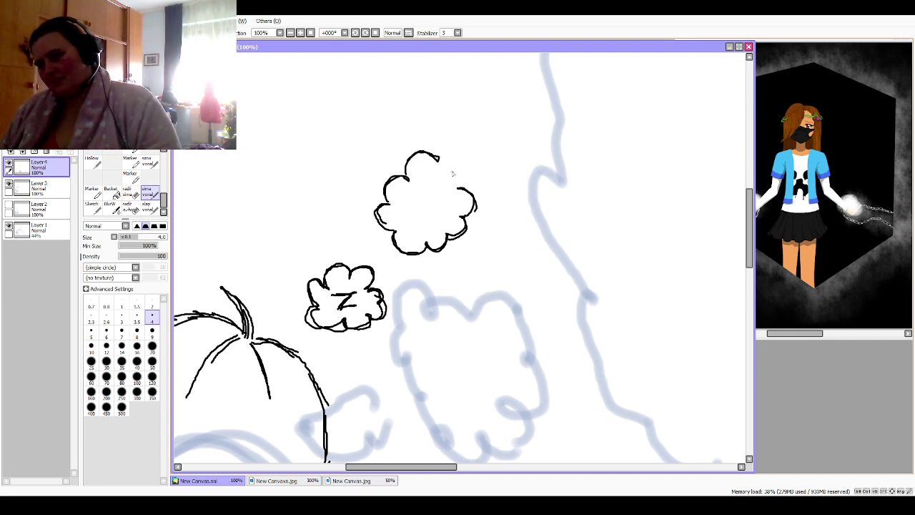
pyautogui.moveTo(466, 191)
pyautogui.mouseDown()
pyautogui.moveTo(454, 153)
pyautogui.moveTo(442, 164)
pyautogui.mouseUp()
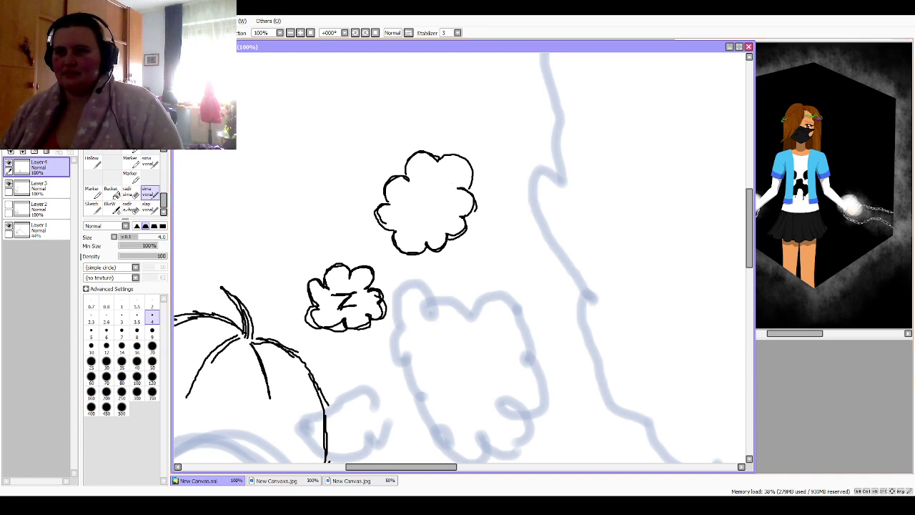
# Step: Hide the Layer 1 sketch and ink a double-lined scalloped thought-bubble edge from the canvas's lower edge past the campfire to the small clouds
pyautogui.press('Home')
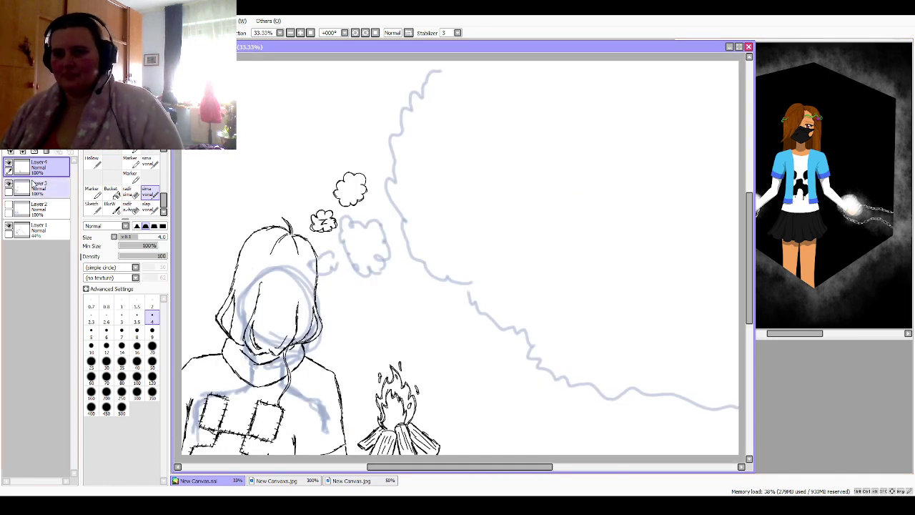
pyautogui.click(9, 225)
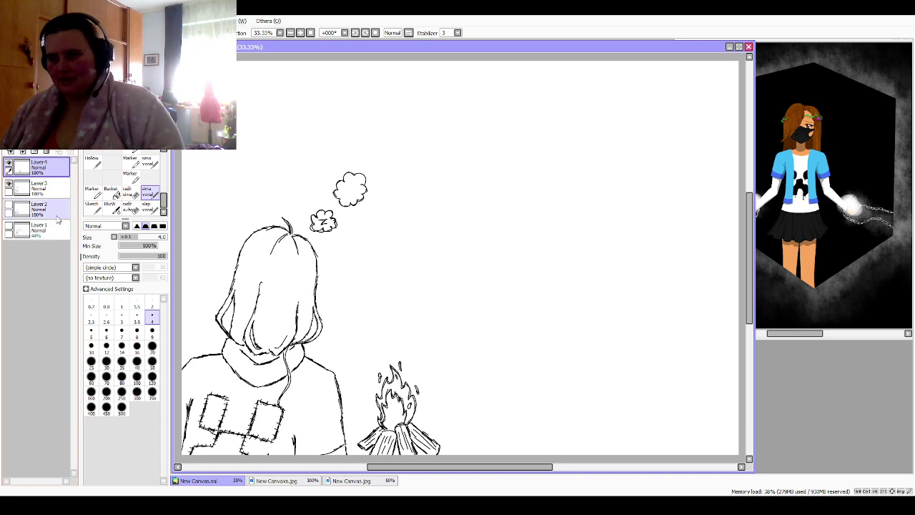
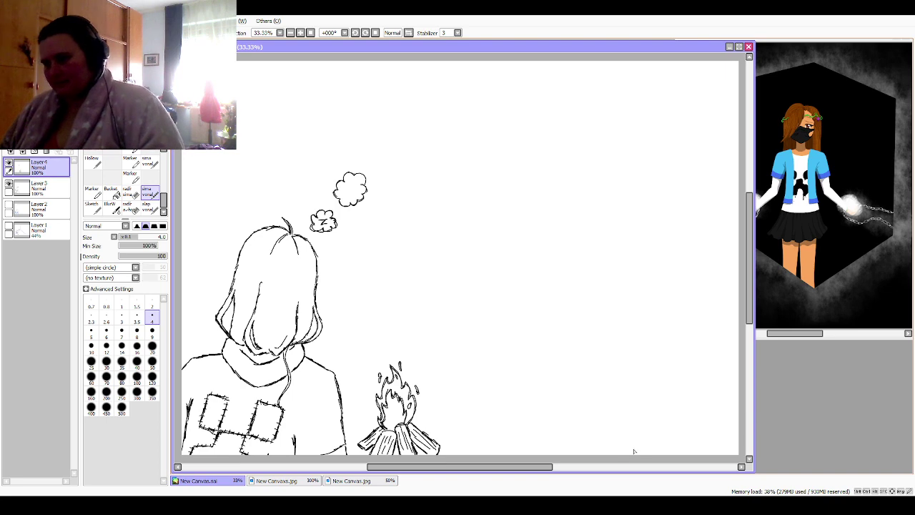
pyautogui.moveTo(520, 455)
pyautogui.mouseDown()
pyautogui.moveTo(429, 363)
pyautogui.moveTo(477, 389)
pyautogui.moveTo(438, 380)
pyautogui.moveTo(416, 314)
pyautogui.moveTo(433, 349)
pyautogui.moveTo(418, 338)
pyautogui.mouseUp()
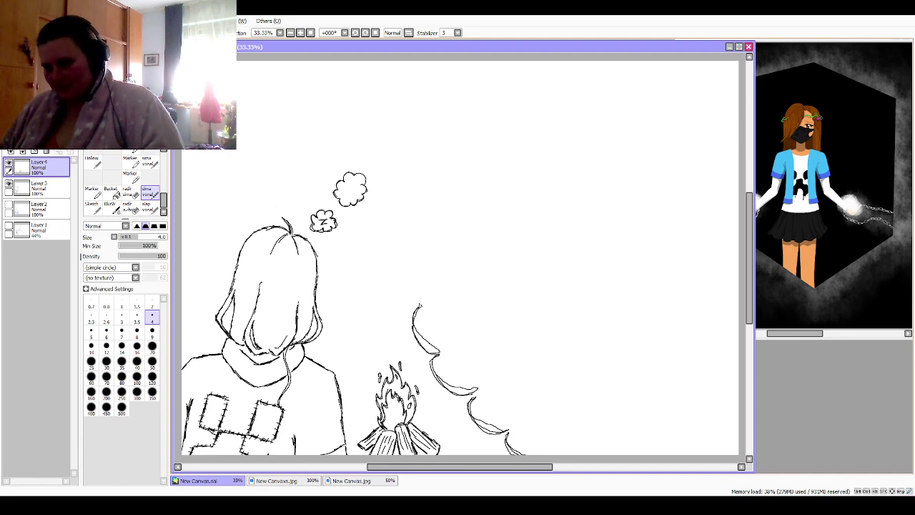
pyautogui.moveTo(420, 306)
pyautogui.mouseDown()
pyautogui.moveTo(404, 282)
pyautogui.moveTo(409, 260)
pyautogui.moveTo(406, 289)
pyautogui.moveTo(398, 275)
pyautogui.moveTo(412, 259)
pyautogui.moveTo(395, 245)
pyautogui.moveTo(406, 224)
pyautogui.moveTo(409, 259)
pyautogui.moveTo(393, 233)
pyautogui.moveTo(406, 220)
pyautogui.moveTo(386, 187)
pyautogui.moveTo(405, 152)
pyautogui.mouseUp()
pyautogui.moveTo(389, 164); pyautogui.dragTo(393, 193)
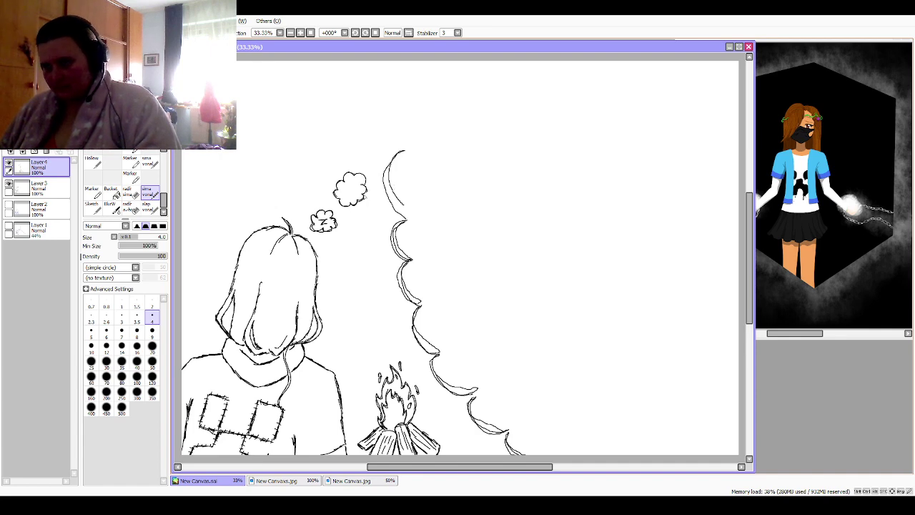
# Step: Ink a third, larger puffy cloud joining the second cloud to the scalloped edge and erase the edge lines inside it
pyautogui.moveTo(365, 198); pyautogui.dragTo(377, 206)
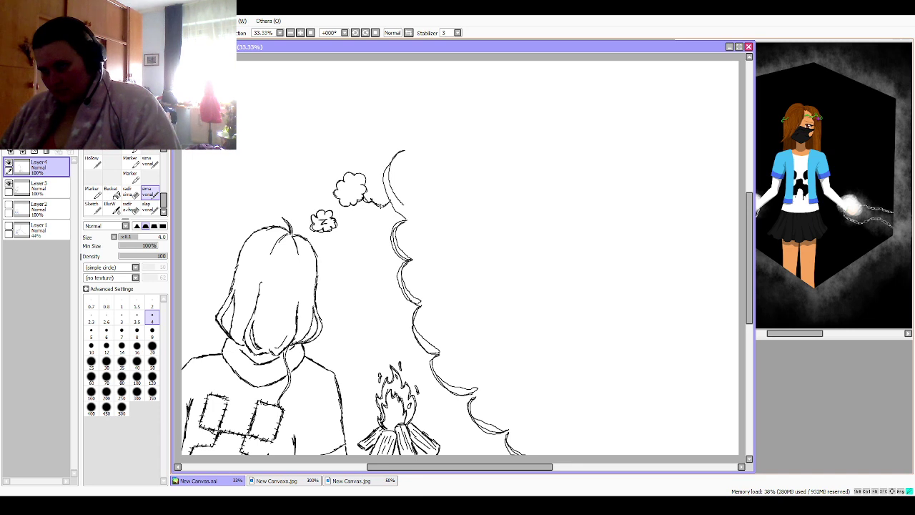
pyautogui.moveTo(404, 188)
pyautogui.mouseDown()
pyautogui.moveTo(390, 204)
pyautogui.moveTo(401, 172)
pyautogui.moveTo(379, 166)
pyautogui.moveTo(396, 167)
pyautogui.moveTo(399, 186)
pyautogui.moveTo(380, 159)
pyautogui.moveTo(368, 160)
pyautogui.moveTo(385, 167)
pyautogui.mouseUp()
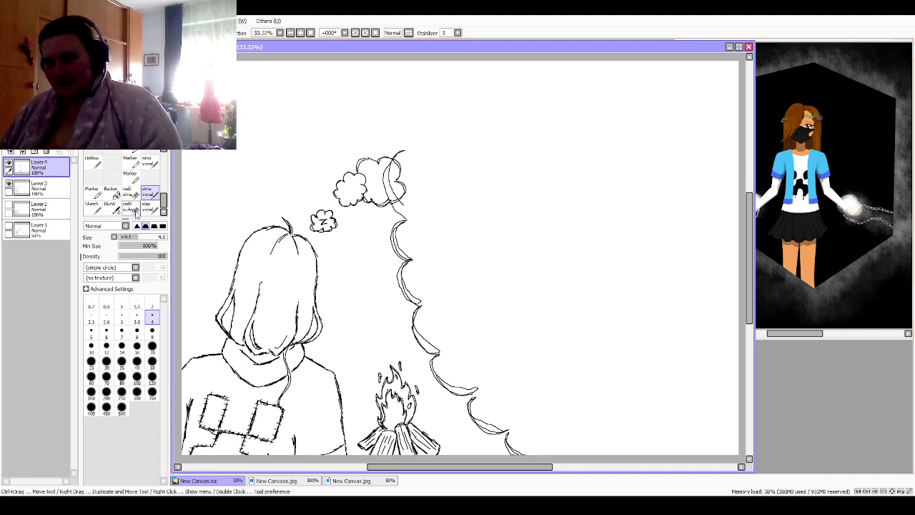
pyautogui.click(135, 209)
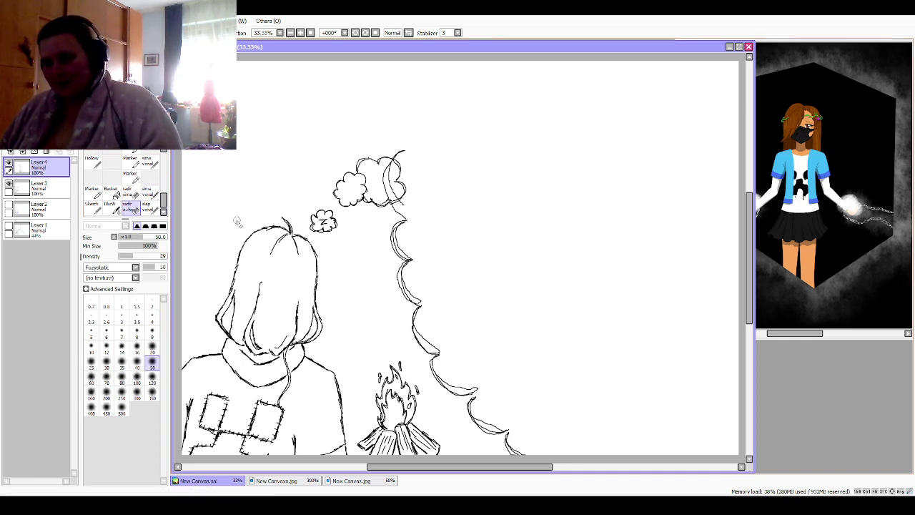
pyautogui.click(134, 197)
pyautogui.moveTo(395, 185)
pyautogui.mouseDown()
pyautogui.moveTo(390, 193)
pyautogui.moveTo(390, 169)
pyautogui.moveTo(389, 182)
pyautogui.mouseUp()
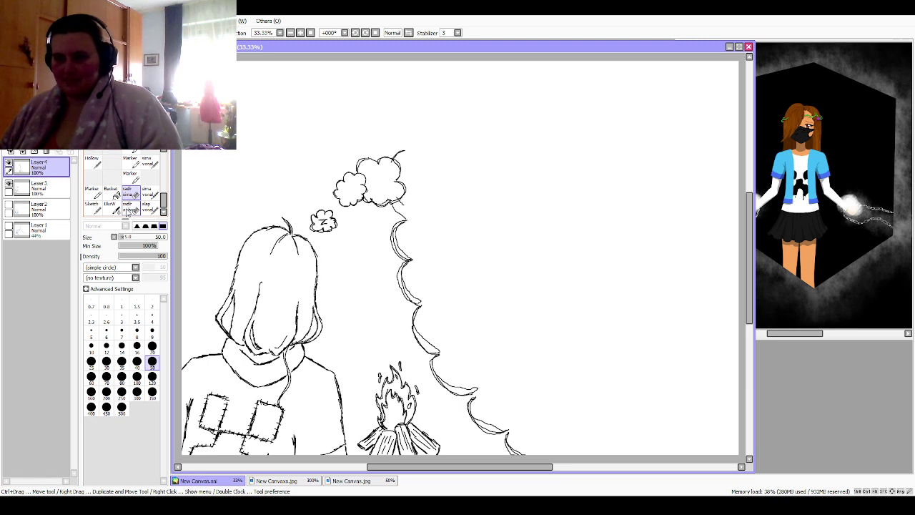
# Step: Return to the inking brush and extend the scalloped bubble edge from the third cloud up to the canvas's upper edge
pyautogui.click(148, 208)
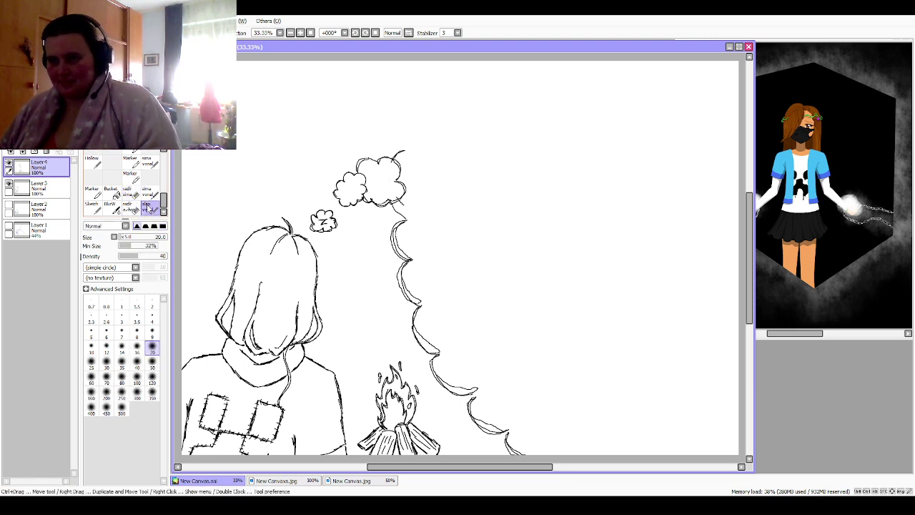
pyautogui.click(148, 192)
pyautogui.moveTo(405, 153); pyautogui.dragTo(409, 125)
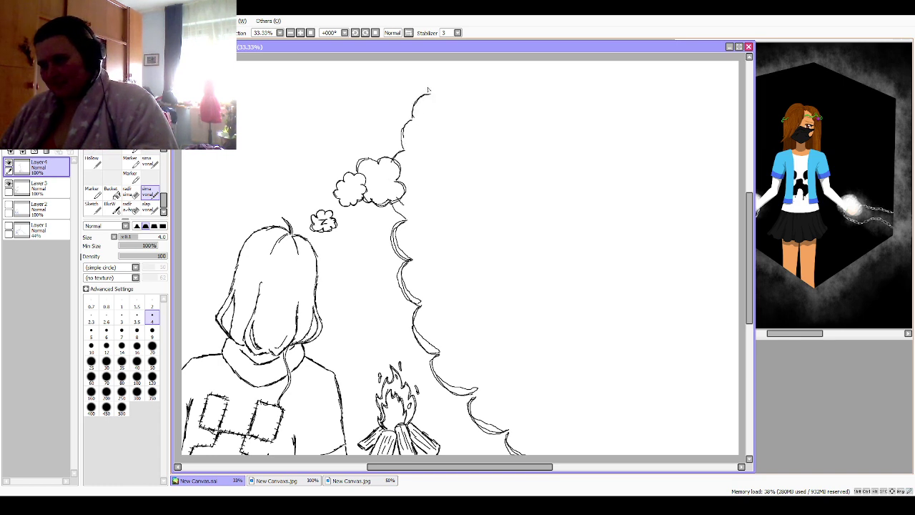
pyautogui.moveTo(428, 94); pyautogui.dragTo(458, 62)
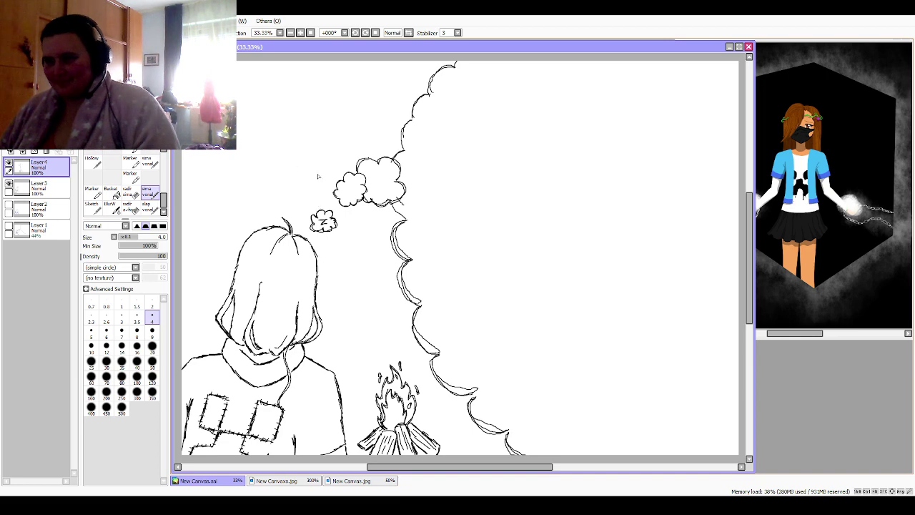
# Step: Ink a letter Z inside each of the two larger puffy thought clouds
pyautogui.moveTo(343, 187)
pyautogui.mouseDown()
pyautogui.moveTo(354, 185)
pyautogui.moveTo(356, 199)
pyautogui.moveTo(386, 169)
pyautogui.mouseUp()
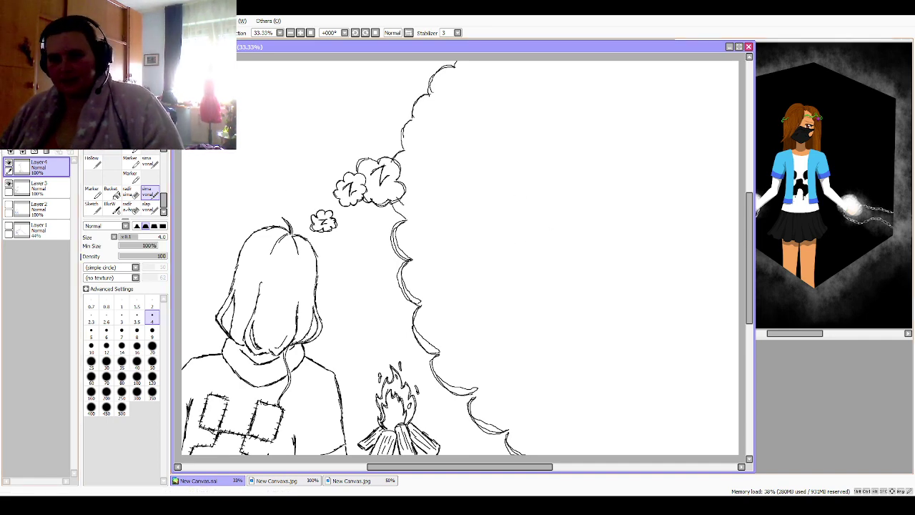
# Step: Merge the two ink layers into one and place an empty layer directly beneath the line art for colouring
pyautogui.click(10, 150)
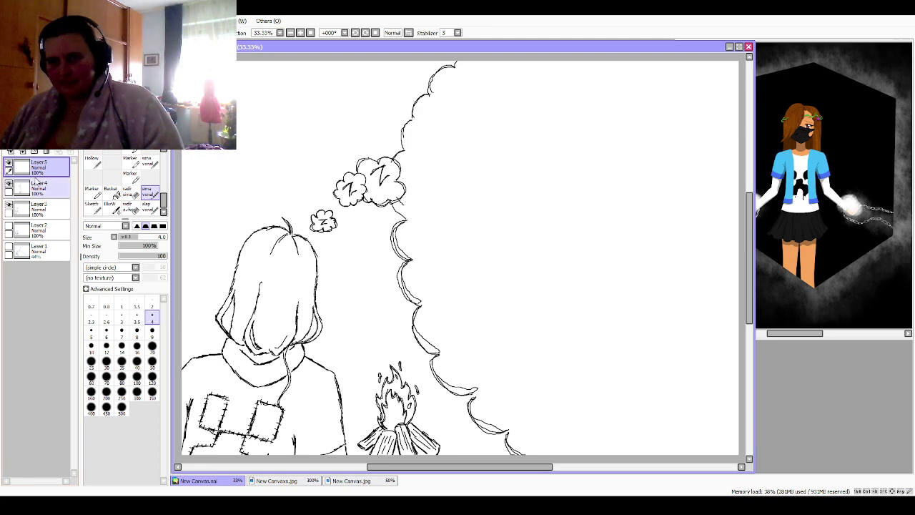
pyautogui.click(27, 192)
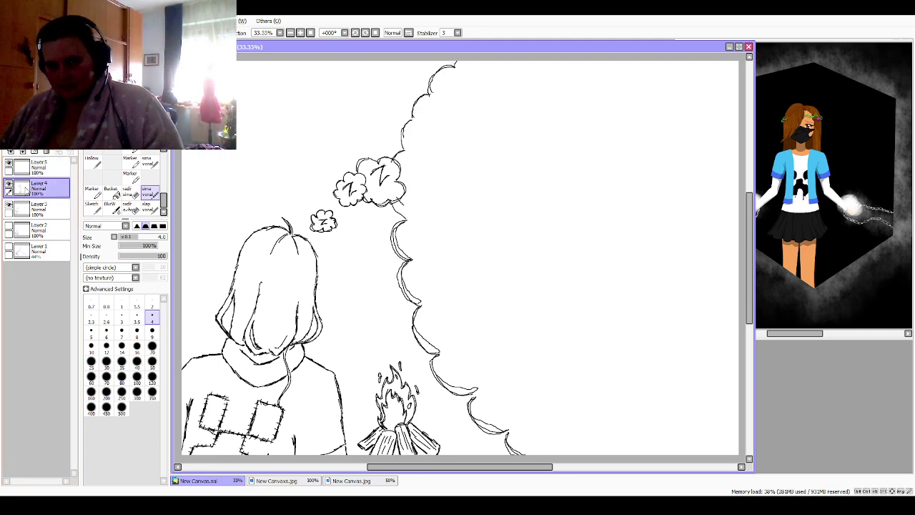
pyautogui.hotkey('ctrl', 'e')
pyautogui.moveTo(40, 186); pyautogui.dragTo(36, 168)
pyautogui.click(38, 181)
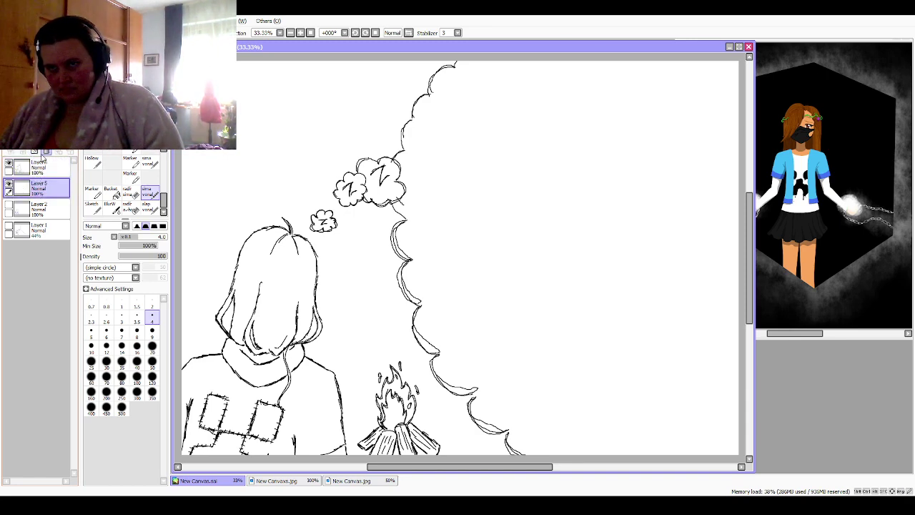
pyautogui.click(32, 153)
pyautogui.click(11, 143)
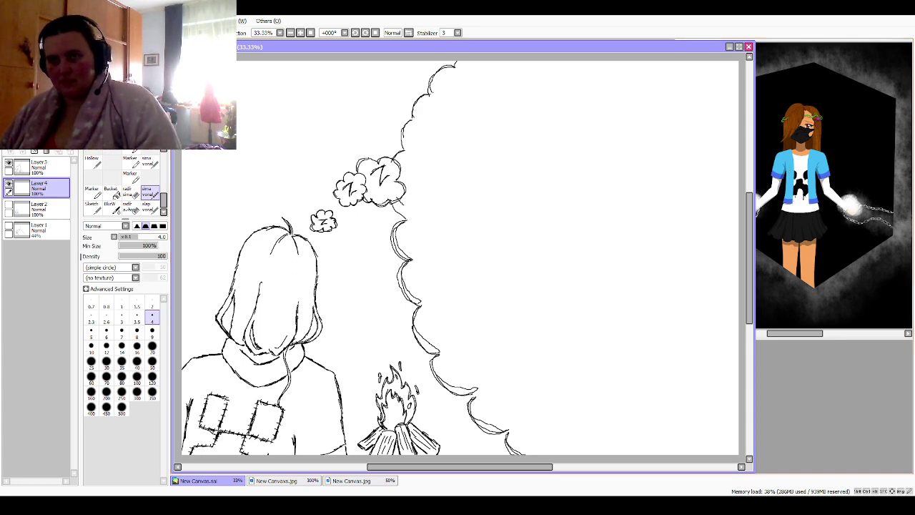
# Step: Add a linework layer and a layer set below the line art, and move the empty Layer 4 into the set
pyautogui.scroll(2, 458, 257)
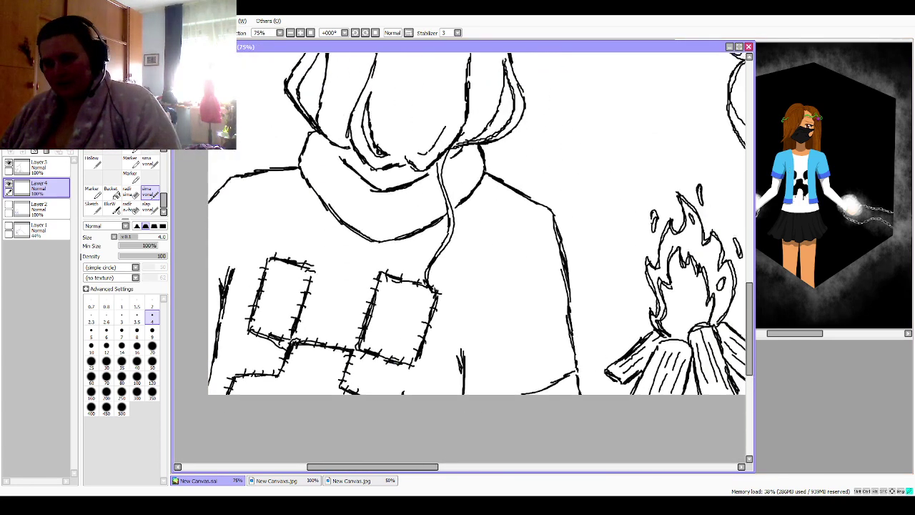
pyautogui.moveTo(459, 257); pyautogui.dragTo(493, 291)
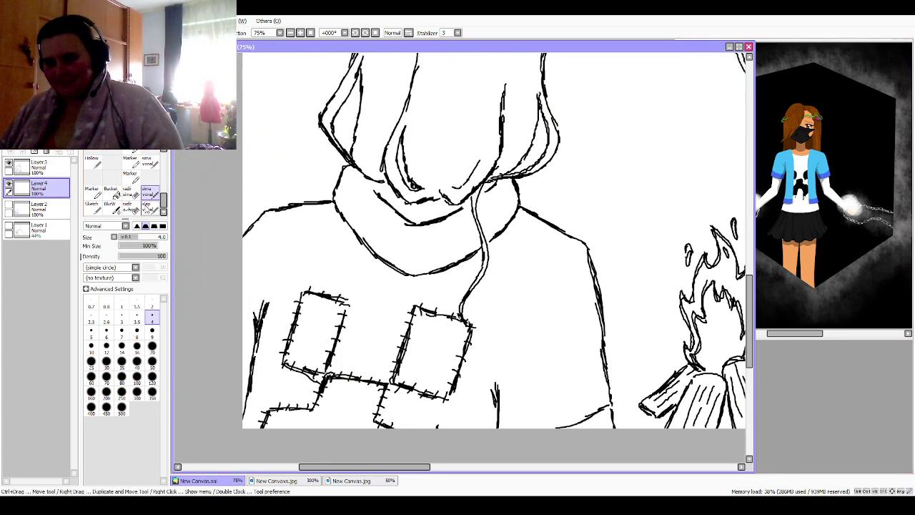
pyautogui.click(148, 208)
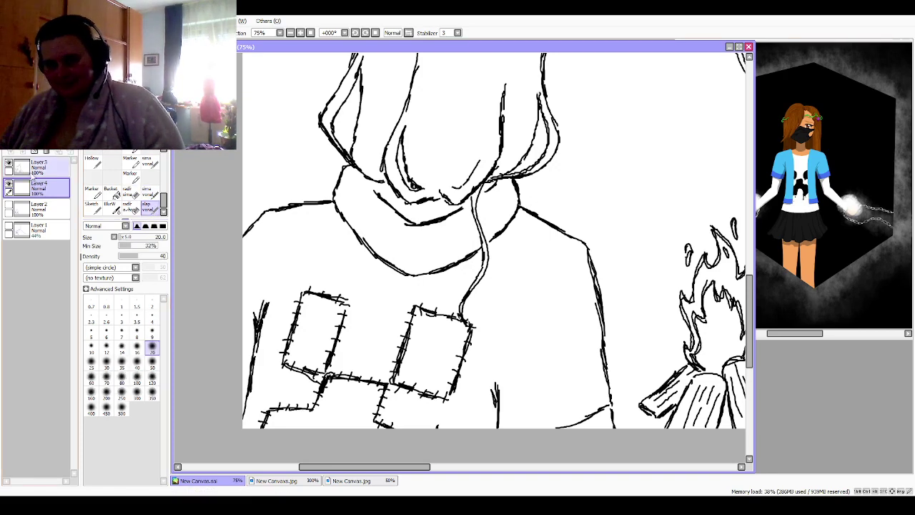
pyautogui.click(23, 152)
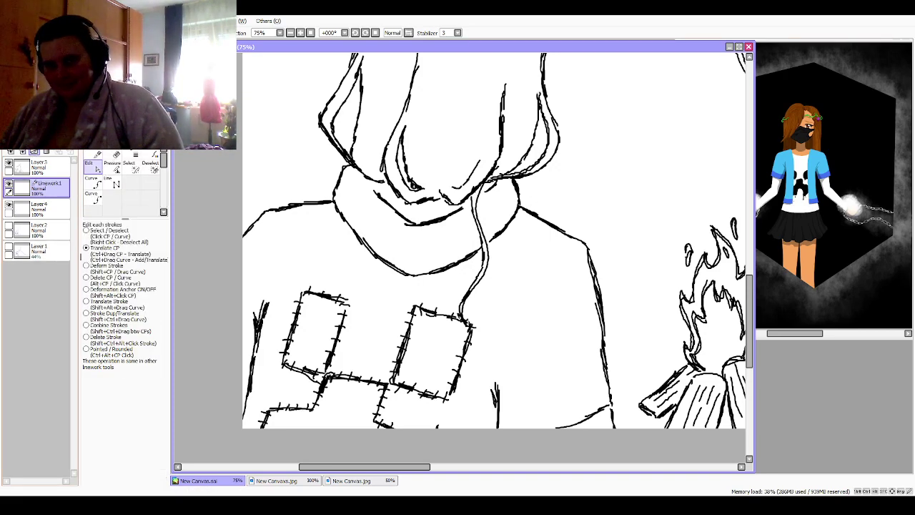
pyautogui.click(34, 152)
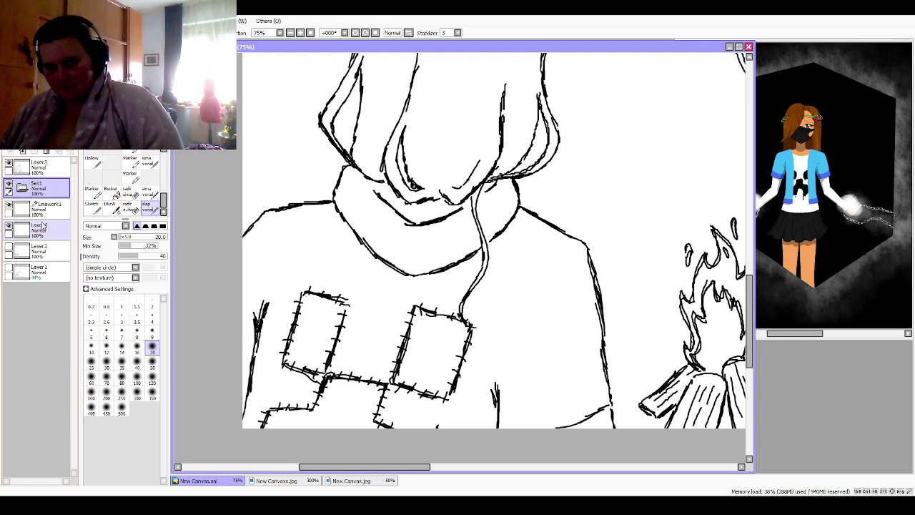
pyautogui.moveTo(43, 226)
pyautogui.mouseDown()
pyautogui.moveTo(46, 193)
pyautogui.moveTo(50, 211)
pyautogui.mouseUp()
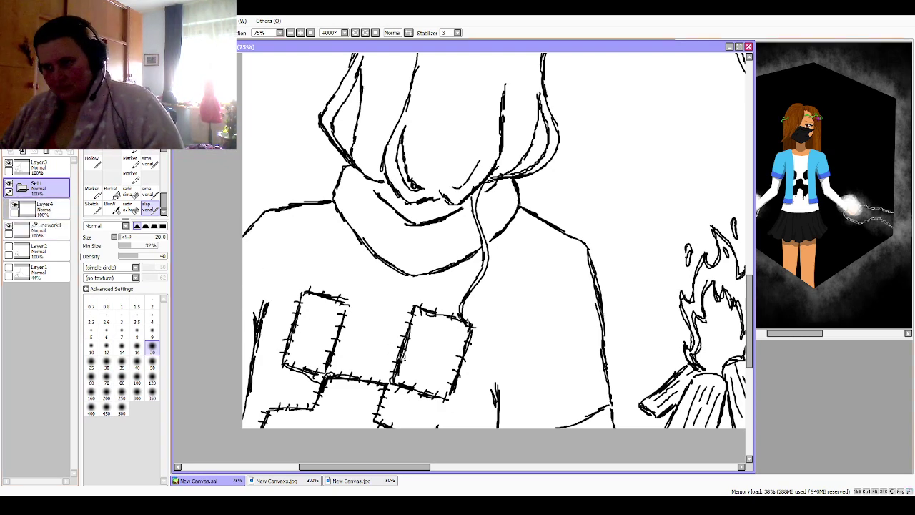
# Step: On Layer 4, trace light blue along the inside edges of the shirt's right half and around the right-hand patches with the sima vonal brush at size 20
pyautogui.click(150, 193)
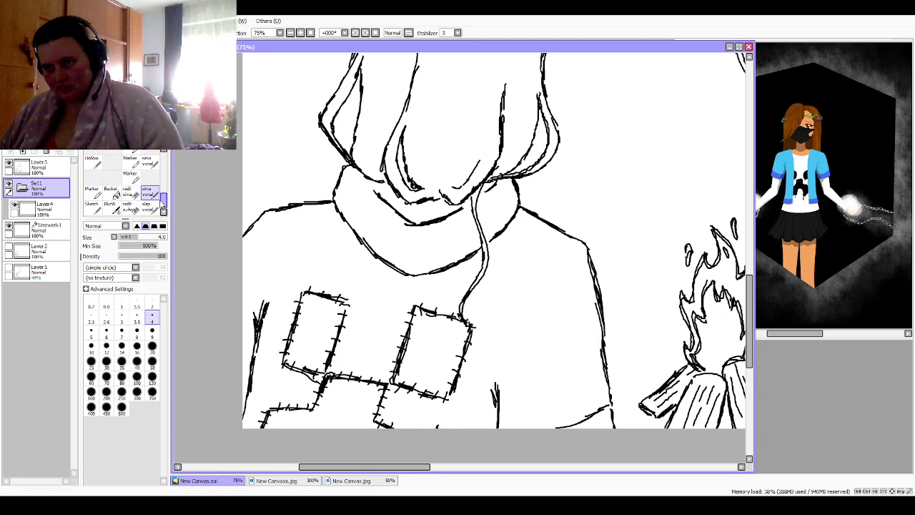
pyautogui.click(151, 332)
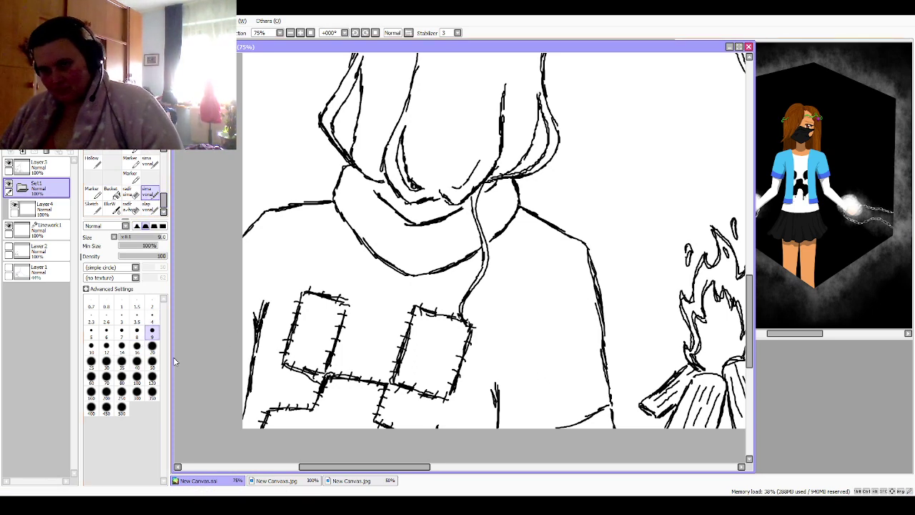
pyautogui.click(152, 345)
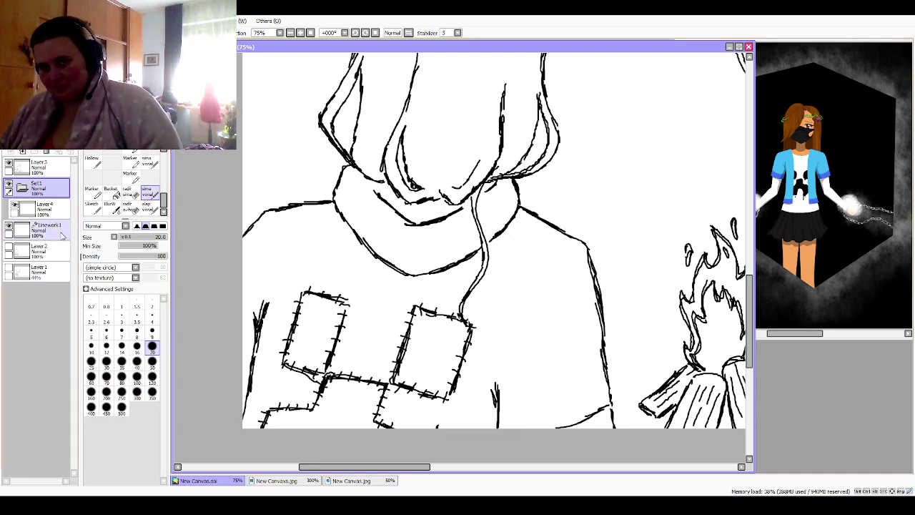
pyautogui.click(42, 208)
pyautogui.moveTo(529, 417)
pyautogui.mouseDown()
pyautogui.moveTo(555, 422)
pyautogui.moveTo(547, 428)
pyautogui.moveTo(576, 420)
pyautogui.moveTo(609, 396)
pyautogui.moveTo(583, 245)
pyautogui.mouseUp()
pyautogui.moveTo(556, 236); pyautogui.dragTo(531, 220)
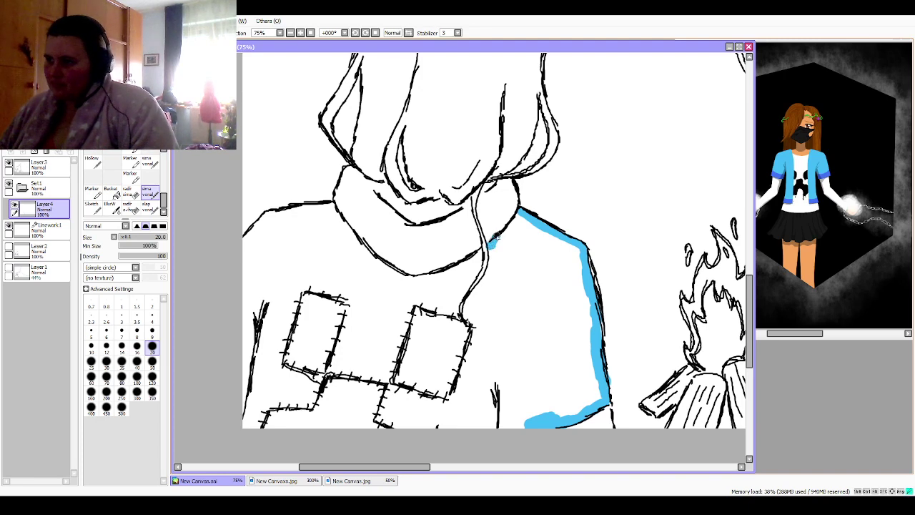
pyautogui.moveTo(493, 244)
pyautogui.mouseDown()
pyautogui.moveTo(521, 212)
pyautogui.moveTo(483, 254)
pyautogui.mouseUp()
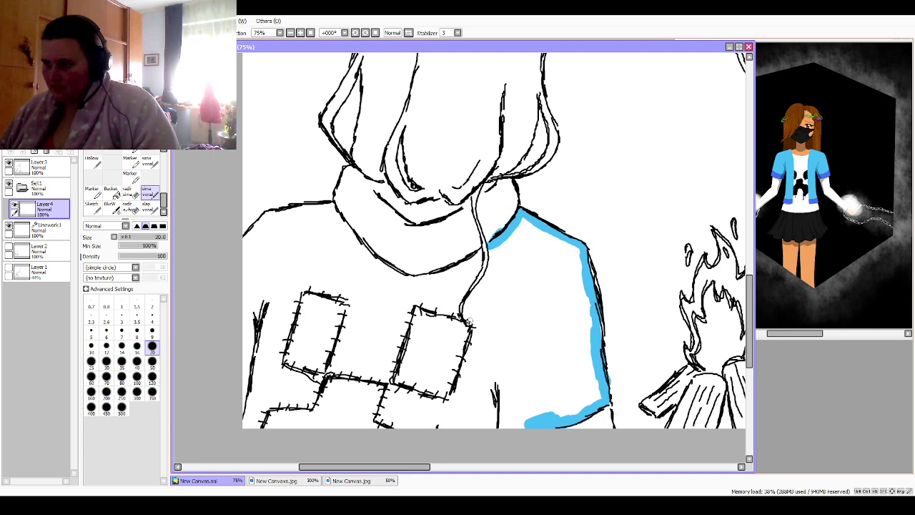
pyautogui.moveTo(469, 324)
pyautogui.mouseDown()
pyautogui.moveTo(485, 288)
pyautogui.moveTo(471, 303)
pyautogui.moveTo(492, 262)
pyautogui.mouseUp()
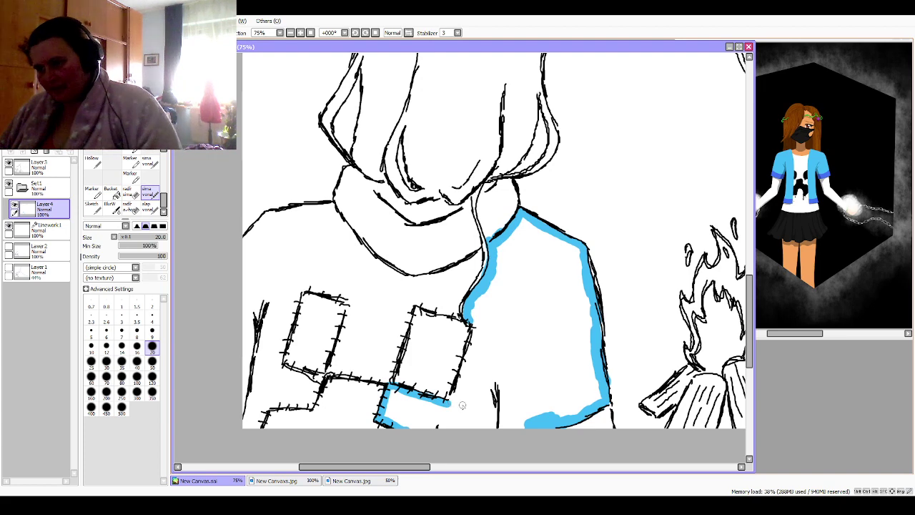
pyautogui.moveTo(451, 393); pyautogui.dragTo(467, 356)
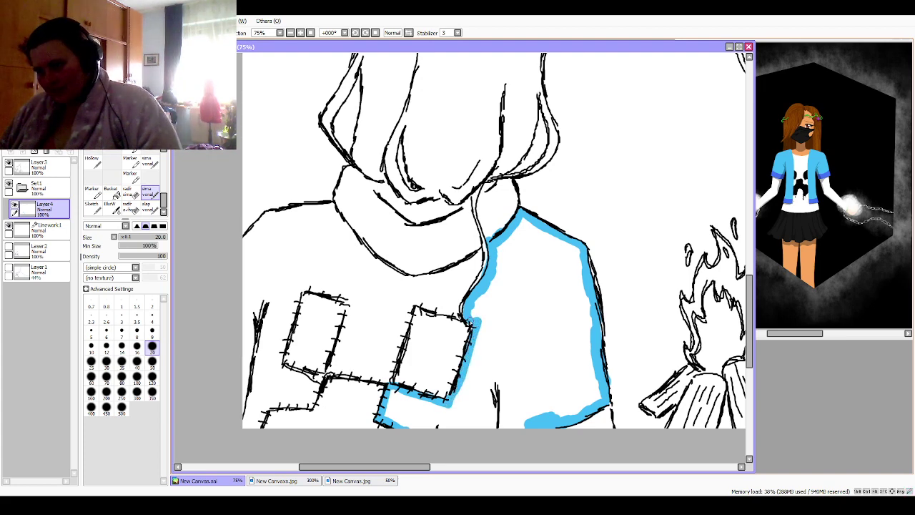
pyautogui.moveTo(522, 428); pyautogui.dragTo(460, 426)
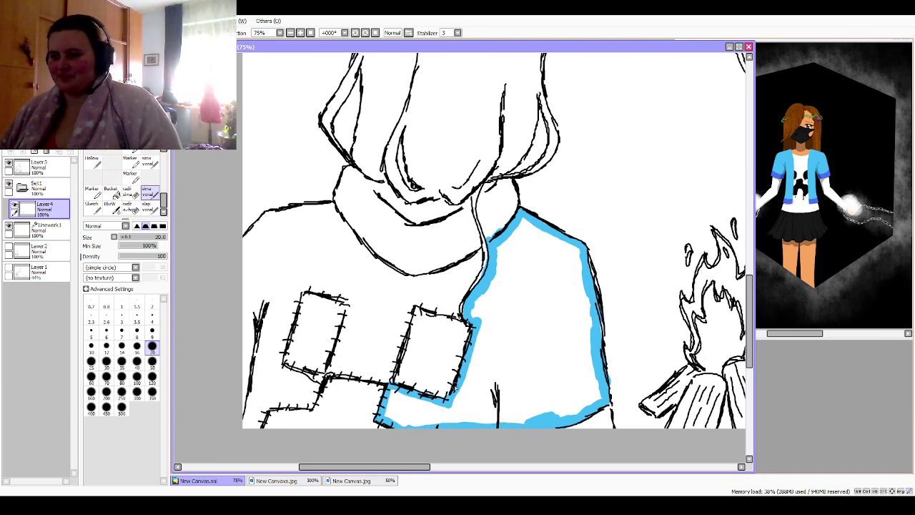
# Step: Fill the outlined right half of the shirt with solid light blue at brush size 50
pyautogui.click(151, 361)
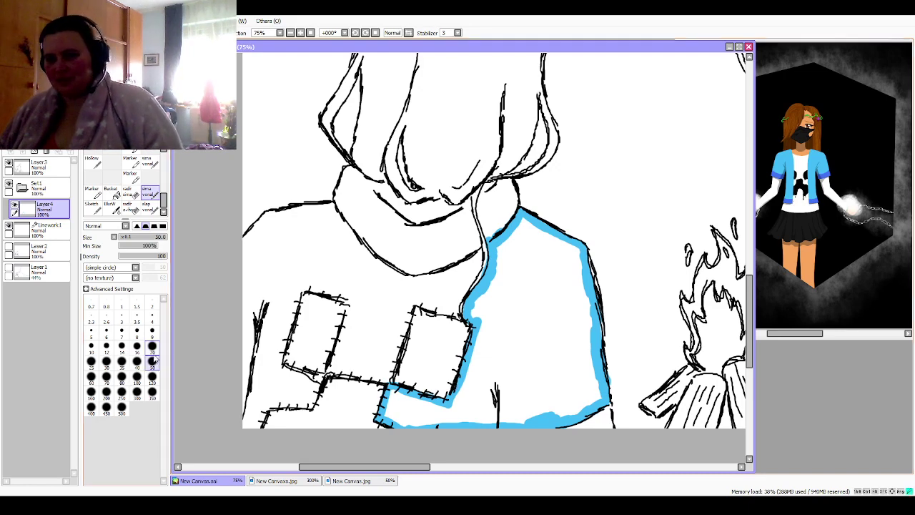
pyautogui.moveTo(416, 422)
pyautogui.mouseDown()
pyautogui.moveTo(395, 399)
pyautogui.moveTo(449, 414)
pyautogui.moveTo(420, 422)
pyautogui.moveTo(428, 424)
pyautogui.moveTo(547, 411)
pyautogui.moveTo(534, 420)
pyautogui.moveTo(569, 408)
pyautogui.moveTo(566, 418)
pyautogui.moveTo(594, 398)
pyautogui.moveTo(573, 256)
pyautogui.moveTo(525, 226)
pyautogui.moveTo(503, 251)
pyautogui.moveTo(499, 283)
pyautogui.moveTo(477, 314)
pyautogui.moveTo(479, 300)
pyautogui.moveTo(487, 322)
pyautogui.moveTo(457, 408)
pyautogui.moveTo(574, 390)
pyautogui.moveTo(551, 399)
pyautogui.mouseUp()
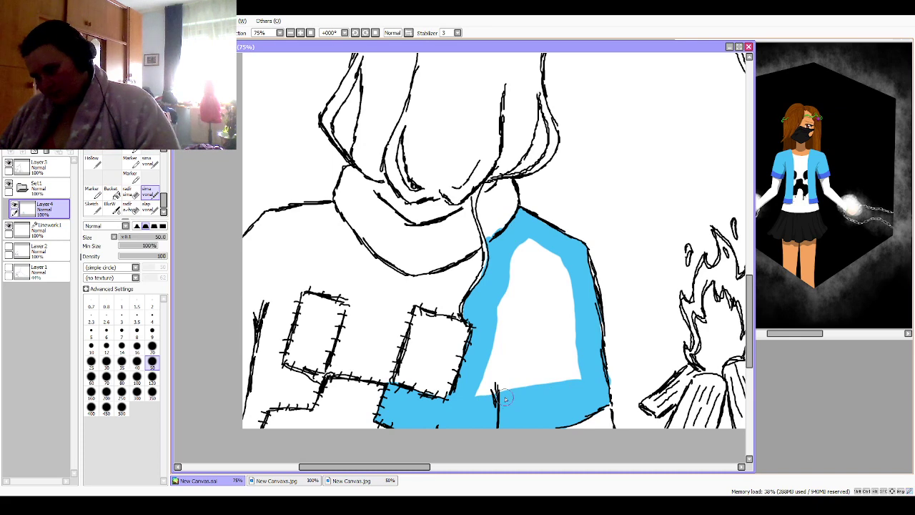
pyautogui.moveTo(582, 372)
pyautogui.mouseDown()
pyautogui.moveTo(559, 268)
pyautogui.moveTo(524, 242)
pyautogui.moveTo(520, 254)
pyautogui.moveTo(550, 286)
pyautogui.moveTo(563, 381)
pyautogui.moveTo(476, 406)
pyautogui.moveTo(480, 395)
pyautogui.moveTo(563, 372)
pyautogui.moveTo(488, 387)
pyautogui.moveTo(516, 258)
pyautogui.moveTo(525, 312)
pyautogui.moveTo(510, 375)
pyautogui.moveTo(506, 346)
pyautogui.moveTo(530, 268)
pyautogui.moveTo(529, 360)
pyautogui.mouseUp()
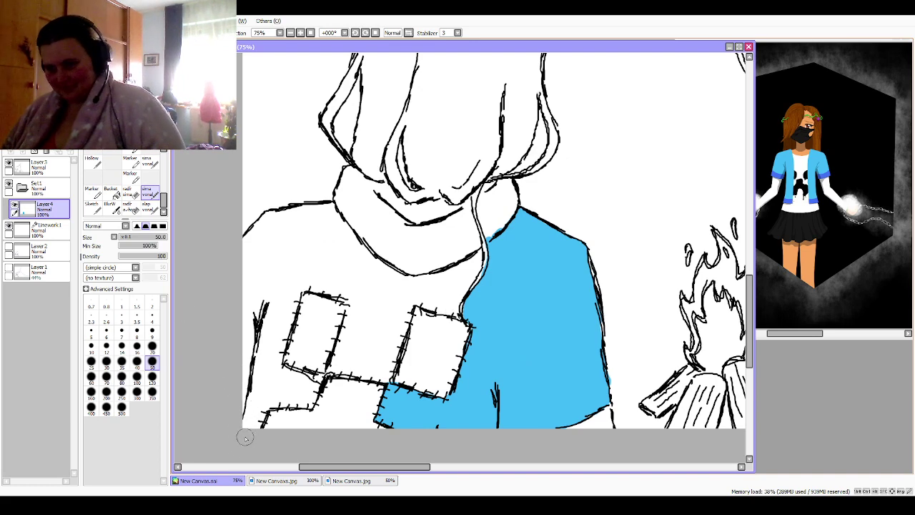
# Step: Paint the left side of the shirt light blue from the canvas's lower edge around the patches up to the shoulder line
pyautogui.moveTo(250, 427)
pyautogui.mouseDown()
pyautogui.moveTo(255, 403)
pyautogui.moveTo(243, 405)
pyautogui.moveTo(245, 420)
pyautogui.moveTo(272, 402)
pyautogui.moveTo(262, 402)
pyautogui.moveTo(307, 403)
pyautogui.moveTo(292, 397)
pyautogui.moveTo(313, 395)
pyautogui.moveTo(318, 379)
pyautogui.moveTo(277, 384)
pyautogui.moveTo(264, 367)
pyautogui.moveTo(240, 387)
pyautogui.moveTo(264, 354)
pyautogui.mouseUp()
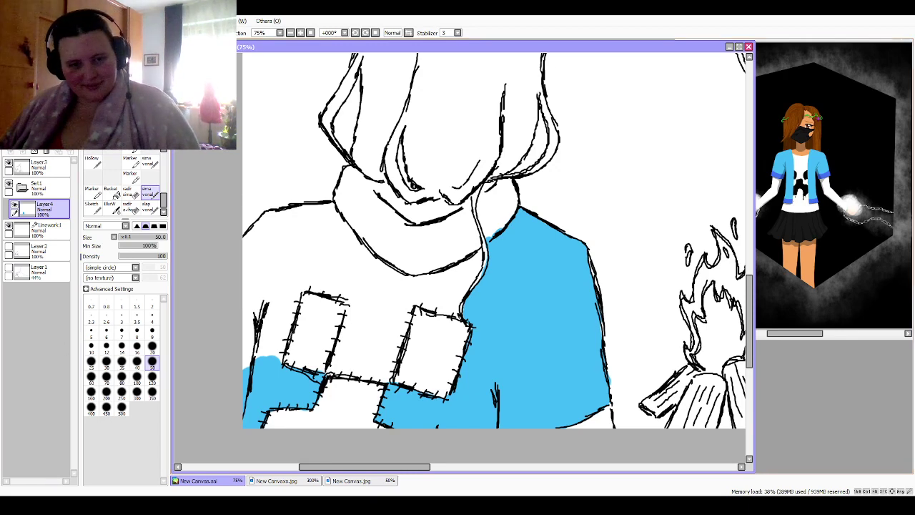
pyautogui.hotkey('alt', 'Tab')
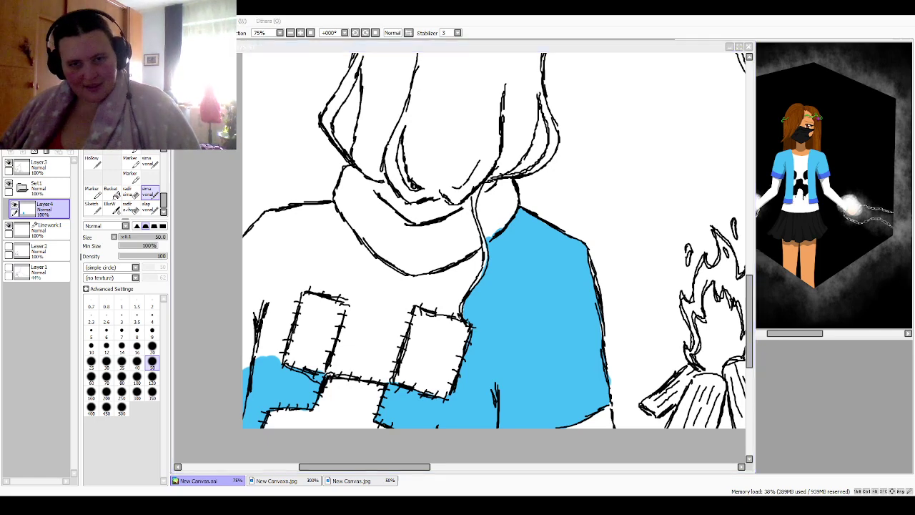
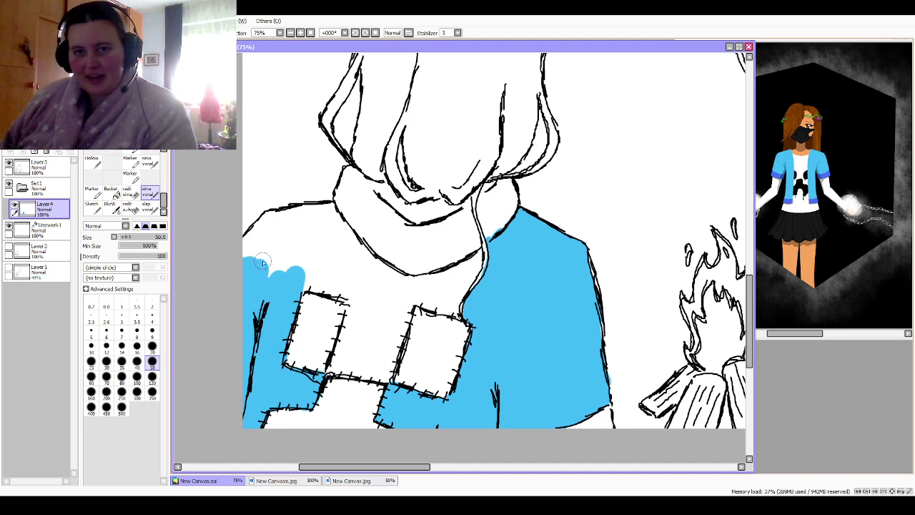
pyautogui.moveTo(293, 284)
pyautogui.mouseDown()
pyautogui.moveTo(282, 220)
pyautogui.moveTo(261, 222)
pyautogui.moveTo(243, 256)
pyautogui.moveTo(272, 237)
pyautogui.mouseUp()
pyautogui.moveTo(264, 272); pyautogui.dragTo(280, 273)
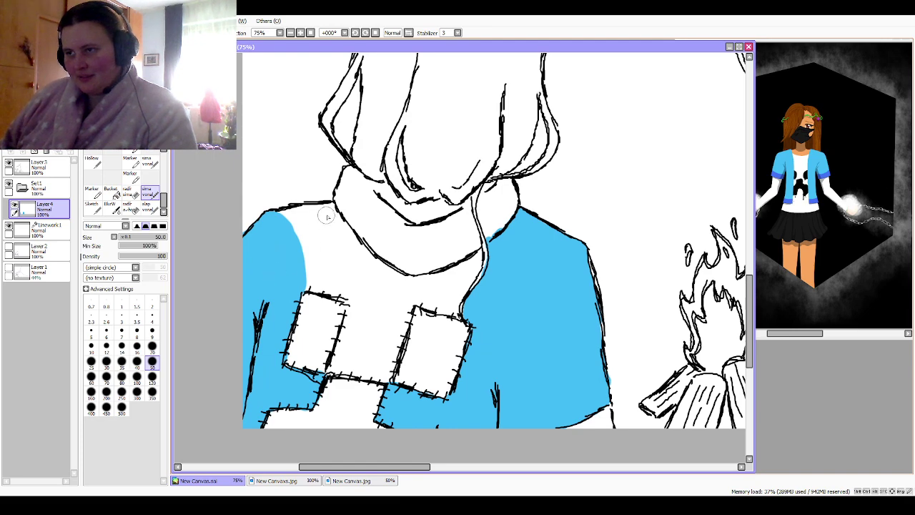
pyautogui.moveTo(329, 209)
pyautogui.mouseDown()
pyautogui.moveTo(282, 212)
pyautogui.moveTo(276, 223)
pyautogui.mouseUp()
# Step: Fill the shirt's centre light blue below the collar and between the stitched patches, leaving the patches white
pyautogui.moveTo(448, 309)
pyautogui.mouseDown()
pyautogui.moveTo(485, 258)
pyautogui.moveTo(409, 285)
pyautogui.moveTo(381, 268)
pyautogui.moveTo(386, 277)
pyautogui.moveTo(330, 214)
pyautogui.moveTo(328, 226)
pyautogui.moveTo(296, 234)
pyautogui.moveTo(317, 264)
pyautogui.moveTo(291, 305)
pyautogui.moveTo(338, 295)
pyautogui.moveTo(318, 277)
pyautogui.moveTo(307, 284)
pyautogui.moveTo(348, 296)
pyautogui.moveTo(340, 293)
pyautogui.moveTo(356, 268)
pyautogui.moveTo(316, 275)
pyautogui.moveTo(311, 253)
pyautogui.mouseUp()
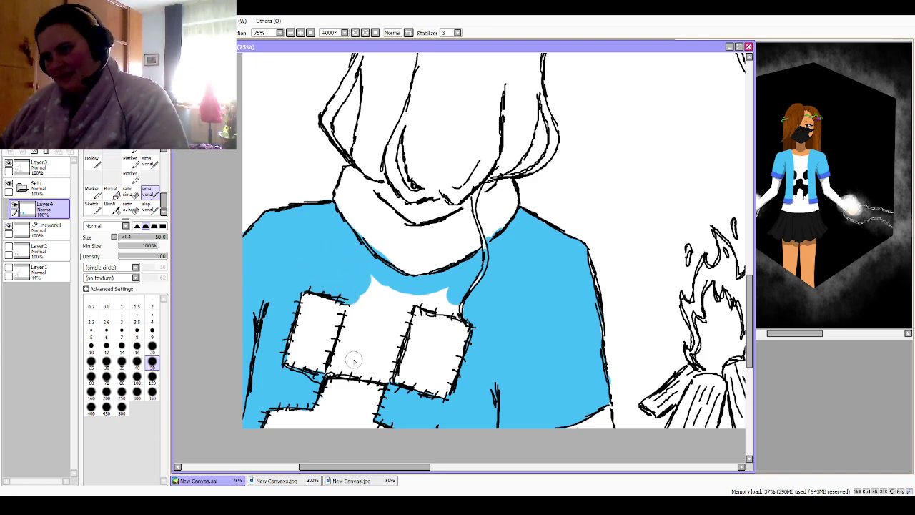
pyautogui.moveTo(385, 376)
pyautogui.mouseDown()
pyautogui.moveTo(405, 302)
pyautogui.moveTo(355, 272)
pyautogui.moveTo(364, 298)
pyautogui.moveTo(333, 370)
pyautogui.moveTo(360, 317)
pyautogui.mouseUp()
pyautogui.moveTo(338, 367)
pyautogui.mouseDown()
pyautogui.moveTo(376, 373)
pyautogui.moveTo(385, 322)
pyautogui.moveTo(377, 307)
pyautogui.moveTo(355, 364)
pyautogui.mouseUp()
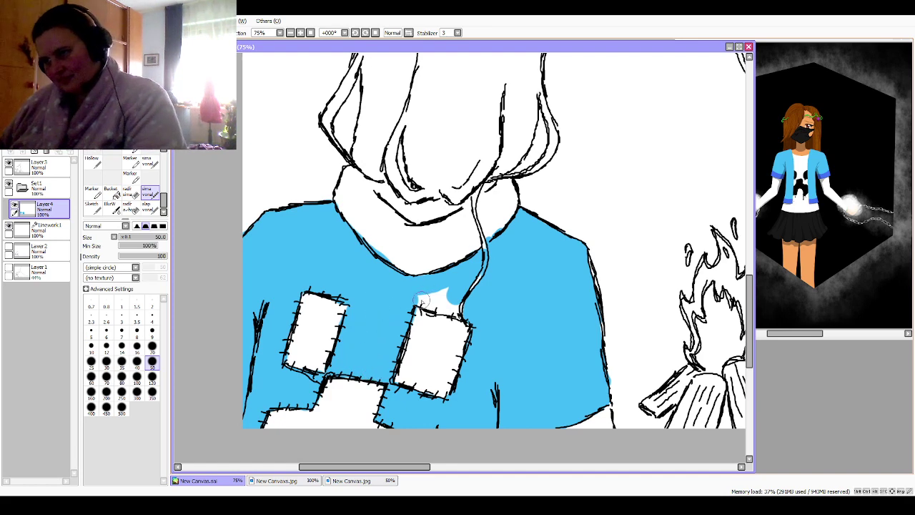
pyautogui.moveTo(461, 308)
pyautogui.mouseDown()
pyautogui.moveTo(417, 298)
pyautogui.moveTo(450, 293)
pyautogui.mouseUp()
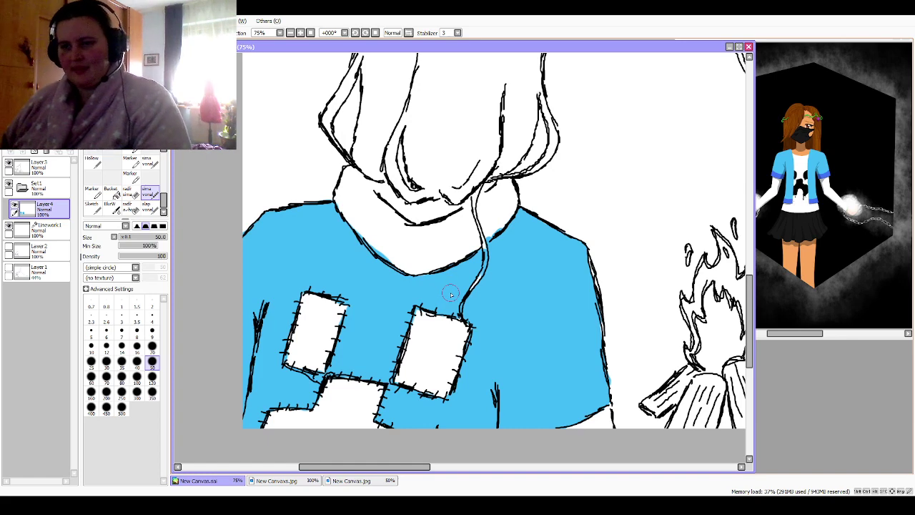
# Step: Paint the thin loose hair strand brown at brush size 9, from the nape across the collar to the right-hand patch
pyautogui.click(152, 330)
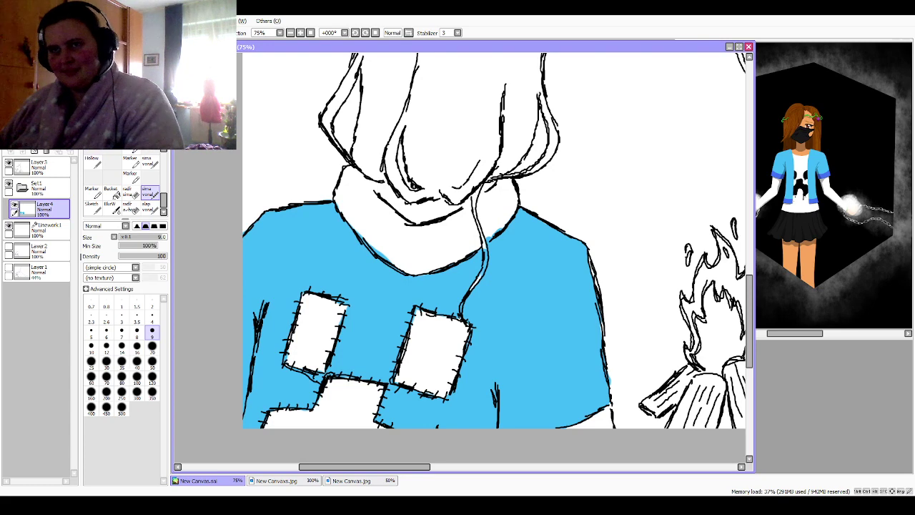
pyautogui.scroll(1, 468, 254)
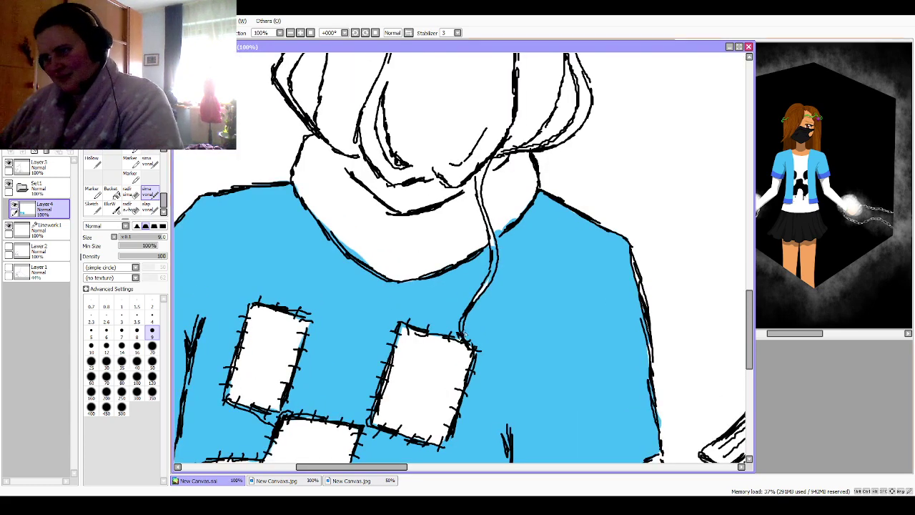
pyautogui.moveTo(464, 318)
pyautogui.mouseDown()
pyautogui.moveTo(478, 282)
pyautogui.moveTo(471, 305)
pyautogui.moveTo(497, 272)
pyautogui.mouseUp()
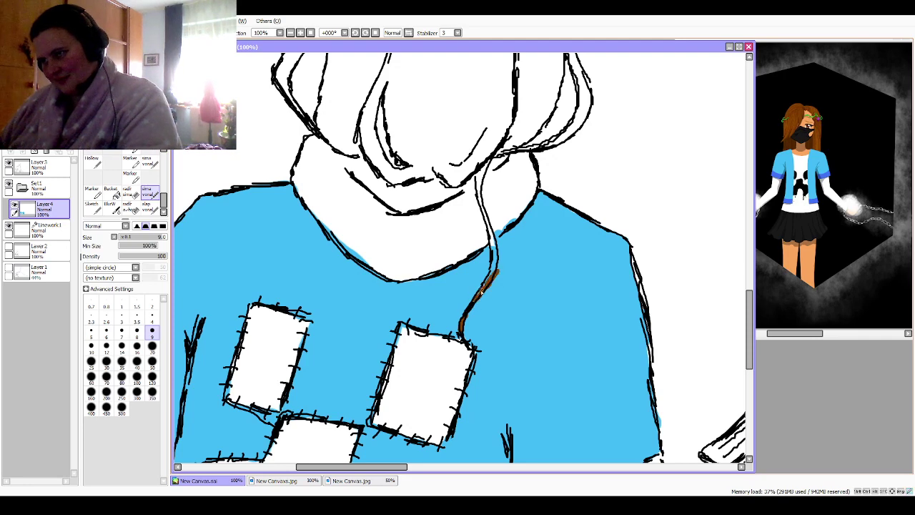
pyautogui.hotkey('ctrl', 'z')
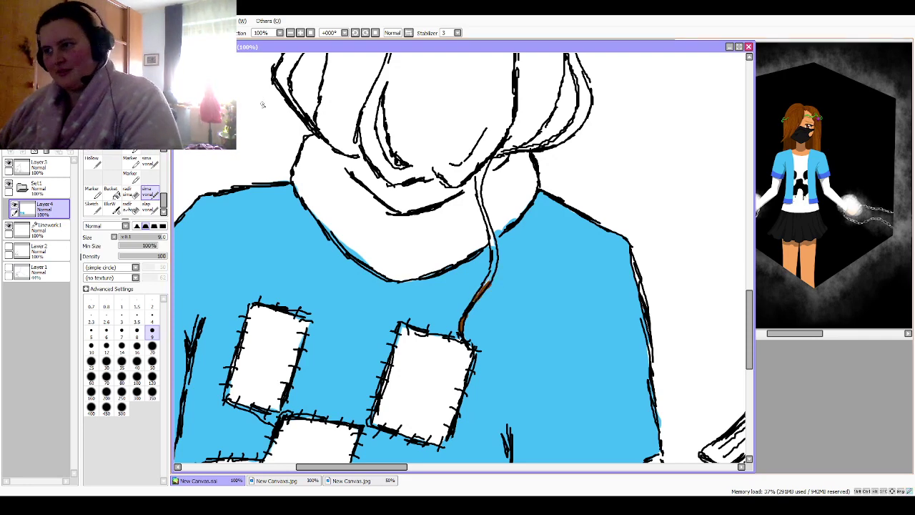
pyautogui.hotkey('ctrl', 'z')
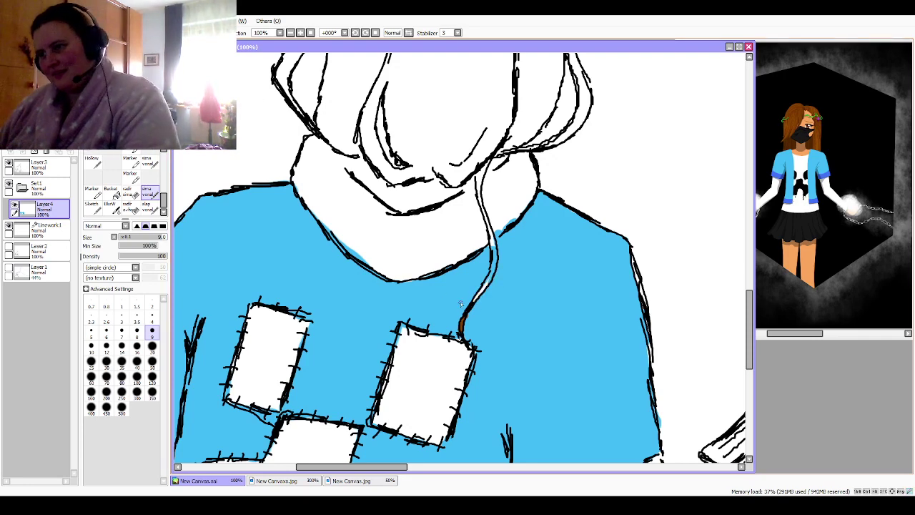
pyautogui.moveTo(473, 303)
pyautogui.mouseDown()
pyautogui.moveTo(498, 262)
pyautogui.moveTo(493, 251)
pyautogui.mouseUp()
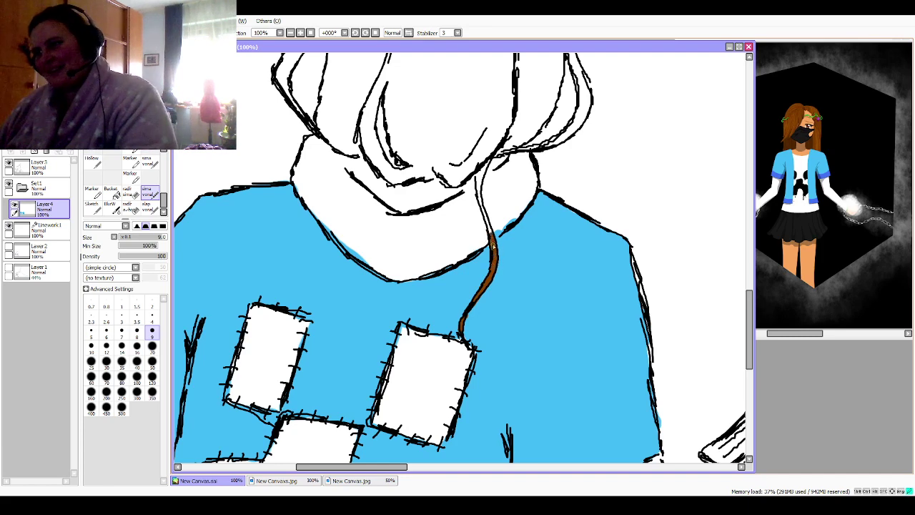
pyautogui.moveTo(483, 207)
pyautogui.mouseDown()
pyautogui.moveTo(492, 156)
pyautogui.moveTo(479, 192)
pyautogui.moveTo(475, 180)
pyautogui.moveTo(485, 176)
pyautogui.mouseUp()
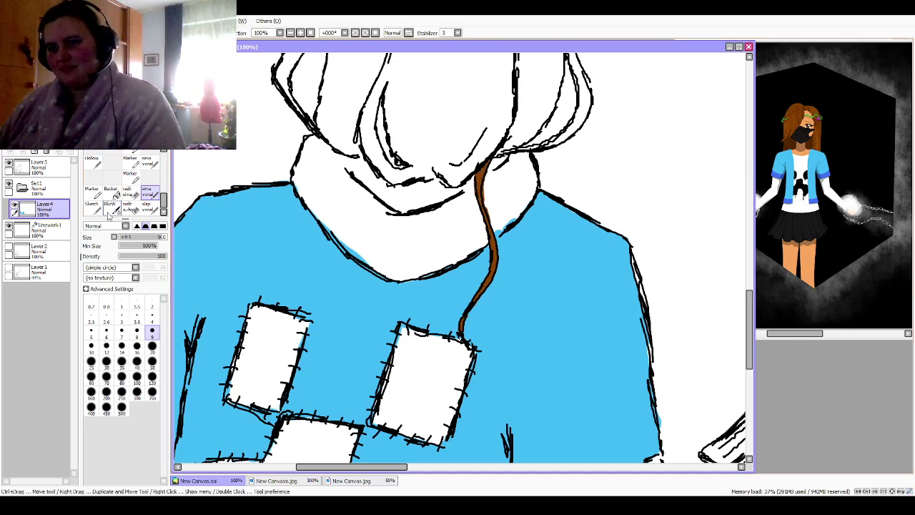
# Step: Trace brown inside the hair's lower right edge at brush size 20 and fill the thin outer right lock at size 9
pyautogui.click(152, 346)
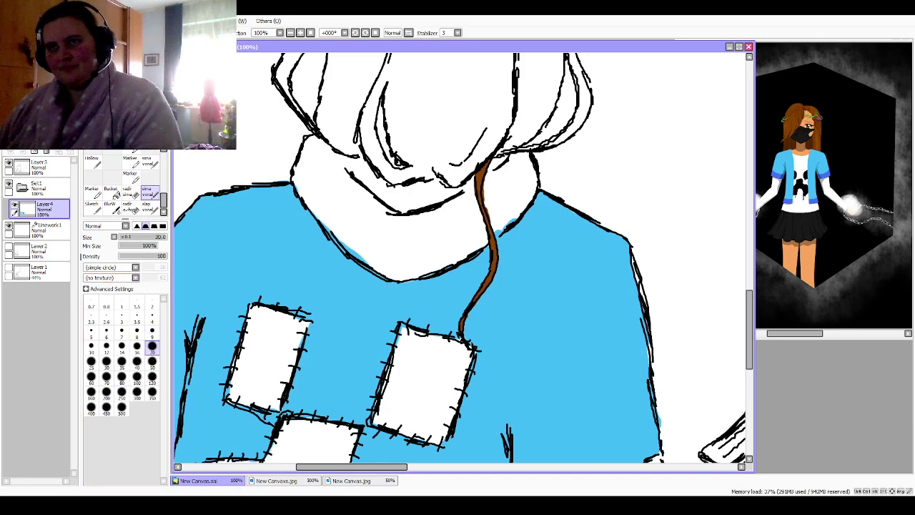
pyautogui.moveTo(18, 85); pyautogui.dragTo(16, 80)
pyautogui.moveTo(482, 290)
pyautogui.mouseDown()
pyautogui.moveTo(552, 232)
pyautogui.moveTo(541, 264)
pyautogui.moveTo(581, 237)
pyautogui.moveTo(567, 252)
pyautogui.moveTo(592, 221)
pyautogui.moveTo(577, 247)
pyautogui.moveTo(599, 201)
pyautogui.moveTo(591, 223)
pyautogui.moveTo(607, 161)
pyautogui.mouseUp()
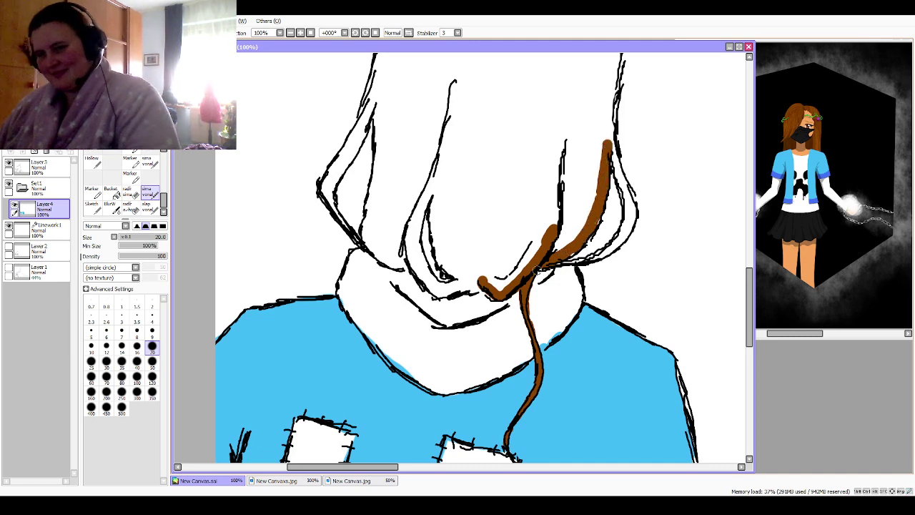
pyautogui.click(151, 331)
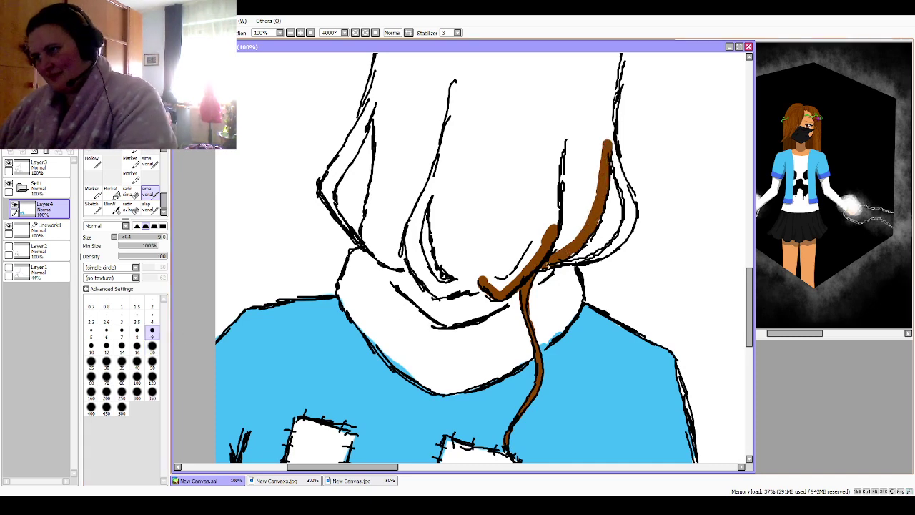
pyautogui.moveTo(577, 262)
pyautogui.mouseDown()
pyautogui.moveTo(621, 240)
pyautogui.moveTo(611, 253)
pyautogui.moveTo(634, 213)
pyautogui.moveTo(623, 240)
pyautogui.moveTo(632, 207)
pyautogui.moveTo(612, 145)
pyautogui.mouseUp()
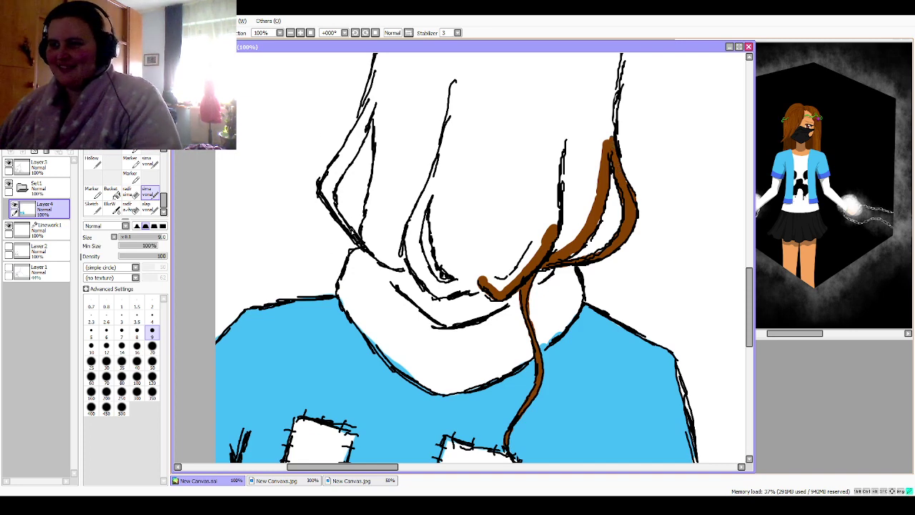
# Step: Fill the thin outer left lock brown, and trace the hair's inner left side and lower edge to close the outline at size 20
pyautogui.moveTo(335, 212)
pyautogui.mouseDown()
pyautogui.moveTo(344, 227)
pyautogui.moveTo(327, 183)
pyautogui.moveTo(333, 188)
pyautogui.moveTo(344, 162)
pyautogui.moveTo(331, 170)
pyautogui.moveTo(357, 143)
pyautogui.moveTo(372, 105)
pyautogui.moveTo(341, 153)
pyautogui.moveTo(370, 96)
pyautogui.mouseUp()
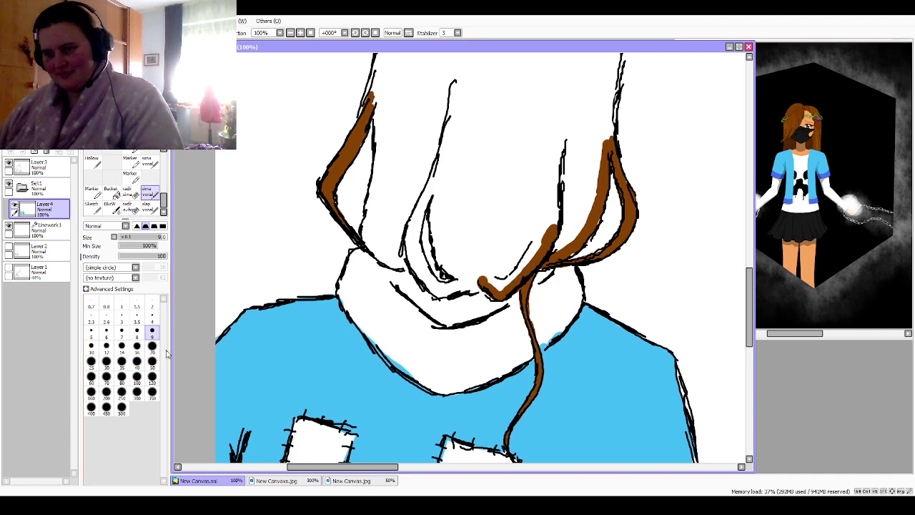
pyautogui.click(152, 315)
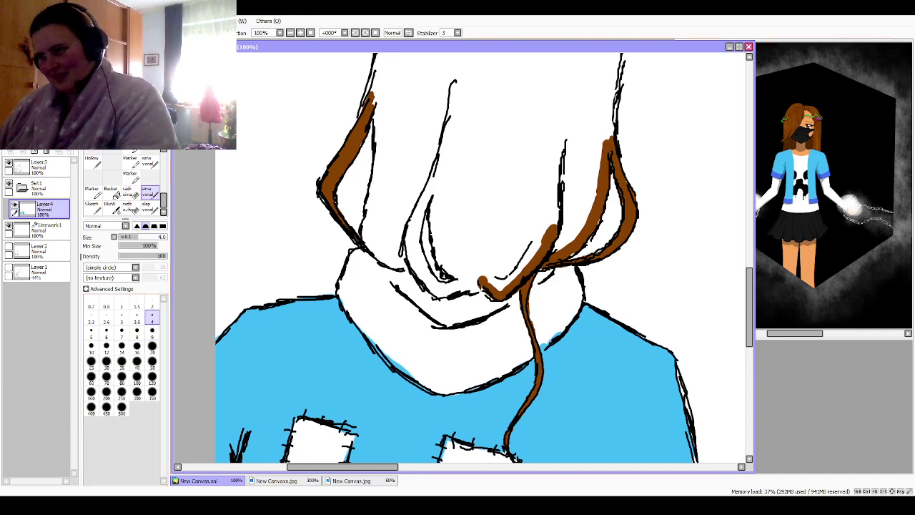
pyautogui.moveTo(483, 285)
pyautogui.mouseDown()
pyautogui.moveTo(439, 293)
pyautogui.moveTo(482, 284)
pyautogui.moveTo(435, 291)
pyautogui.moveTo(410, 250)
pyautogui.moveTo(412, 266)
pyautogui.moveTo(368, 248)
pyautogui.moveTo(383, 129)
pyautogui.moveTo(379, 162)
pyautogui.moveTo(377, 98)
pyautogui.mouseUp()
pyautogui.click(151, 345)
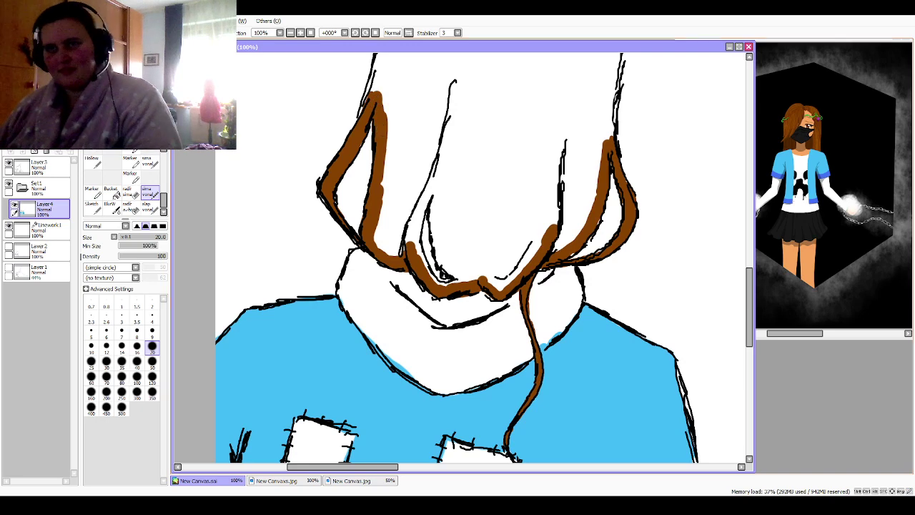
# Step: Fill the small tuft on the crown brown at brush size 9 and trace both sides of the head outline down to the outer locks
pyautogui.moveTo(458, 178); pyautogui.dragTo(367, 429)
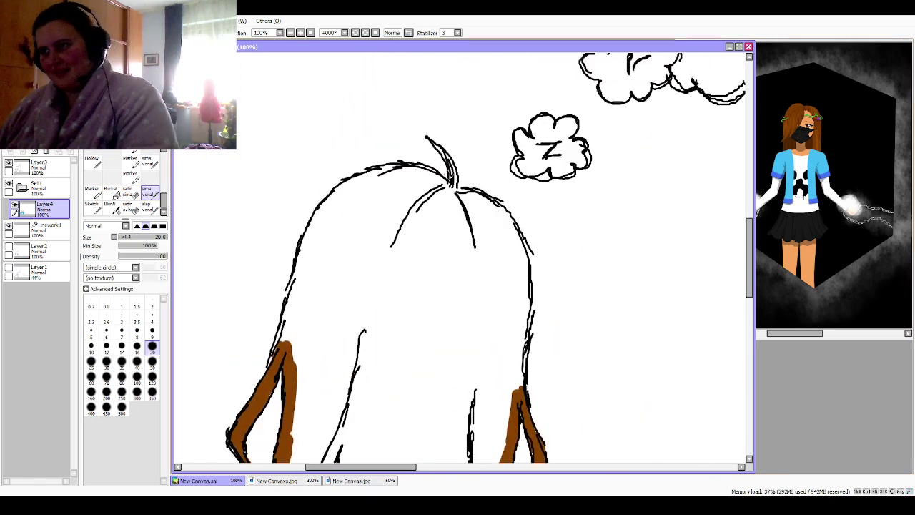
pyautogui.click(151, 330)
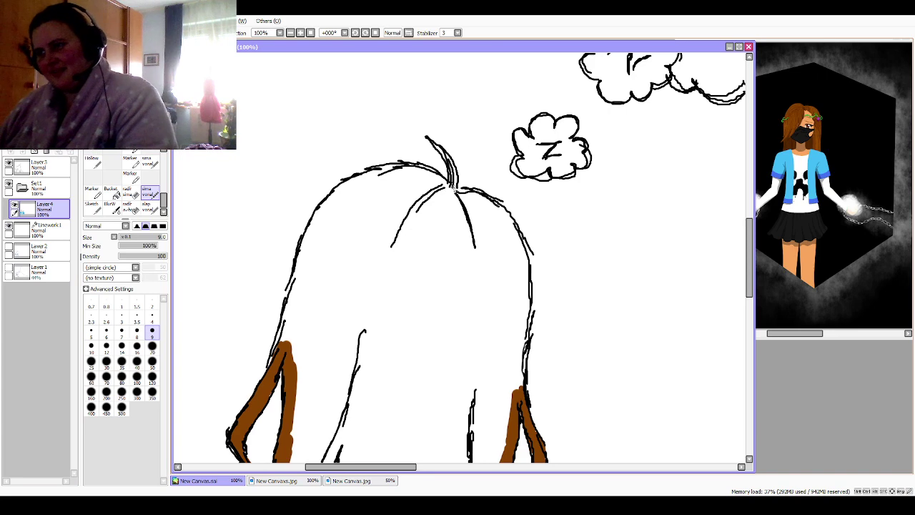
pyautogui.moveTo(455, 190); pyautogui.dragTo(451, 168)
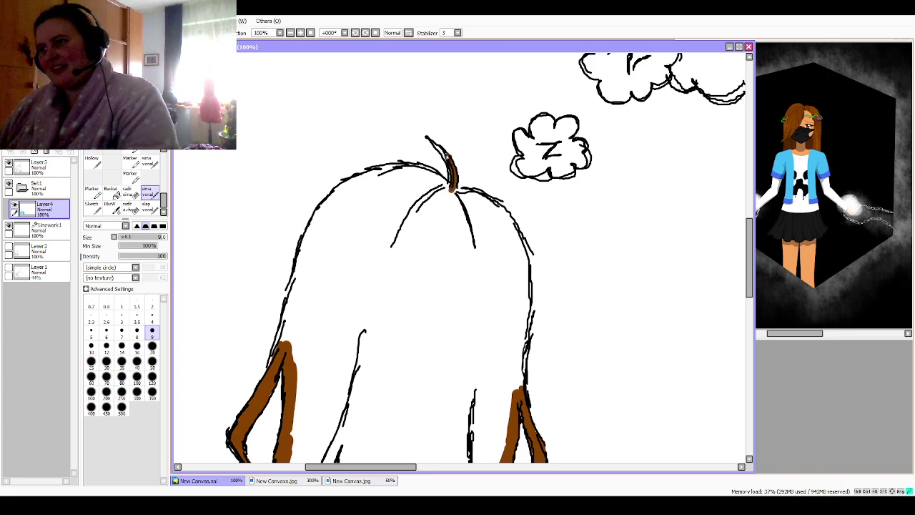
pyautogui.moveTo(451, 187); pyautogui.dragTo(447, 168)
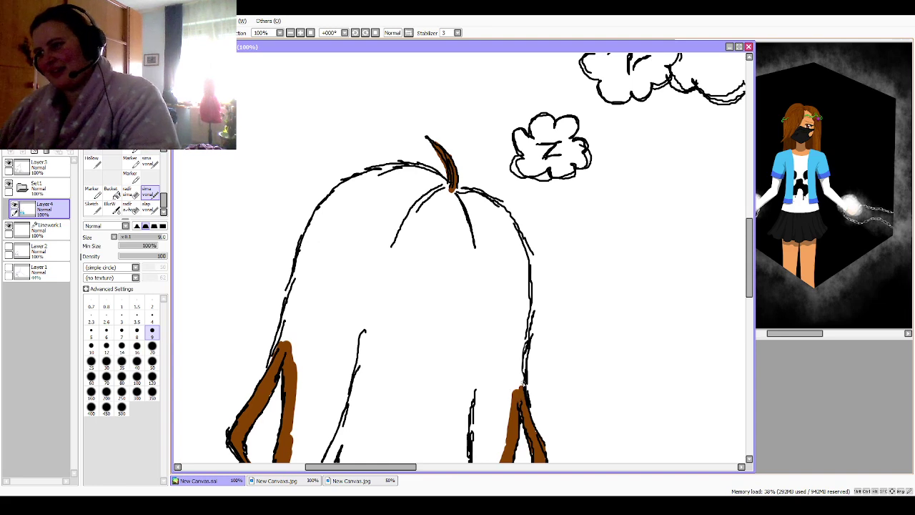
pyautogui.moveTo(522, 385)
pyautogui.mouseDown()
pyautogui.moveTo(526, 257)
pyautogui.moveTo(505, 214)
pyautogui.moveTo(477, 191)
pyautogui.mouseUp()
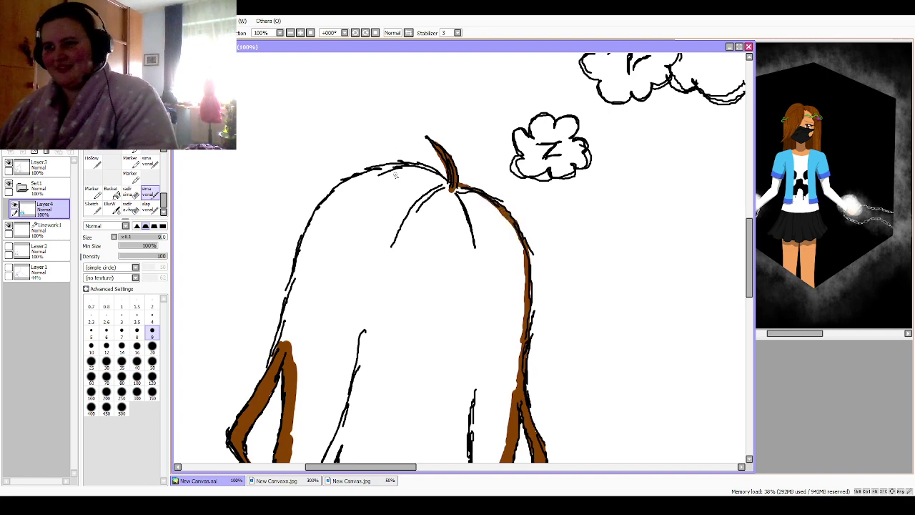
pyautogui.moveTo(451, 188); pyautogui.dragTo(418, 166)
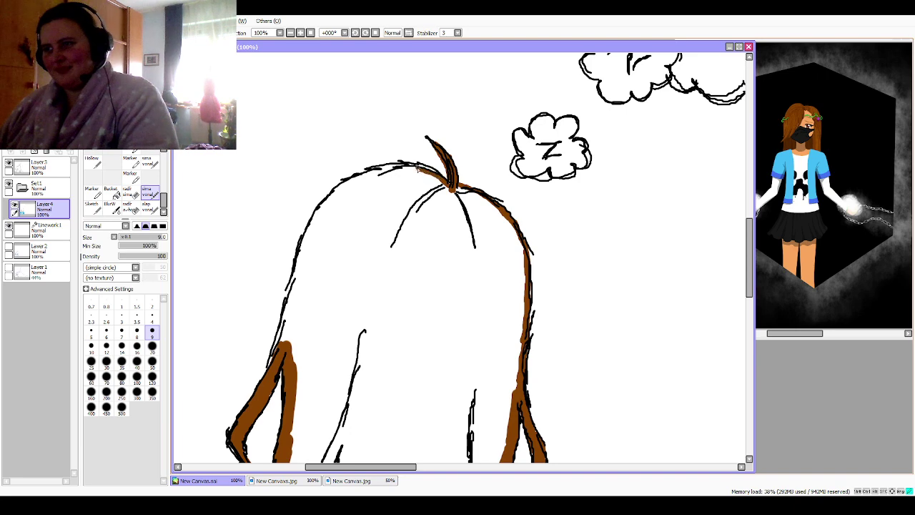
pyautogui.moveTo(358, 179); pyautogui.dragTo(332, 197)
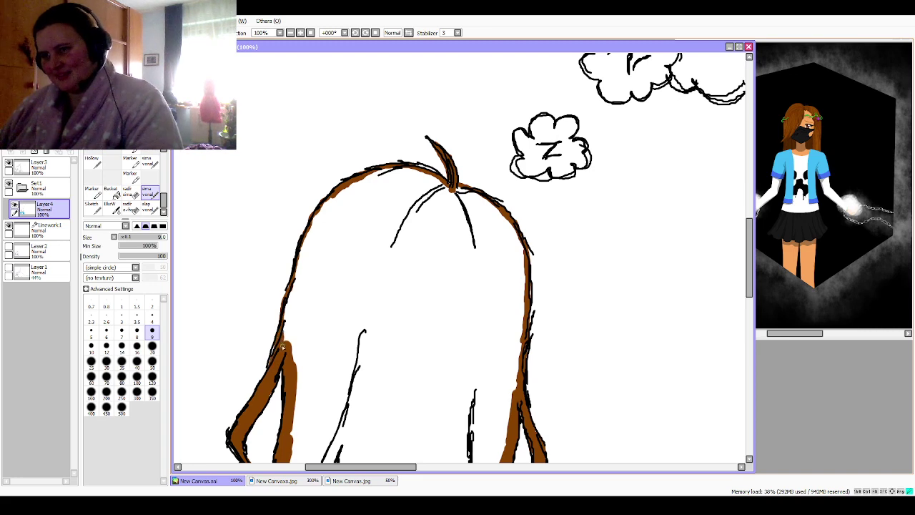
# Step: Fill the enclosed hair area with solid brown using the Bucket tool on the working layer
pyautogui.click(112, 195)
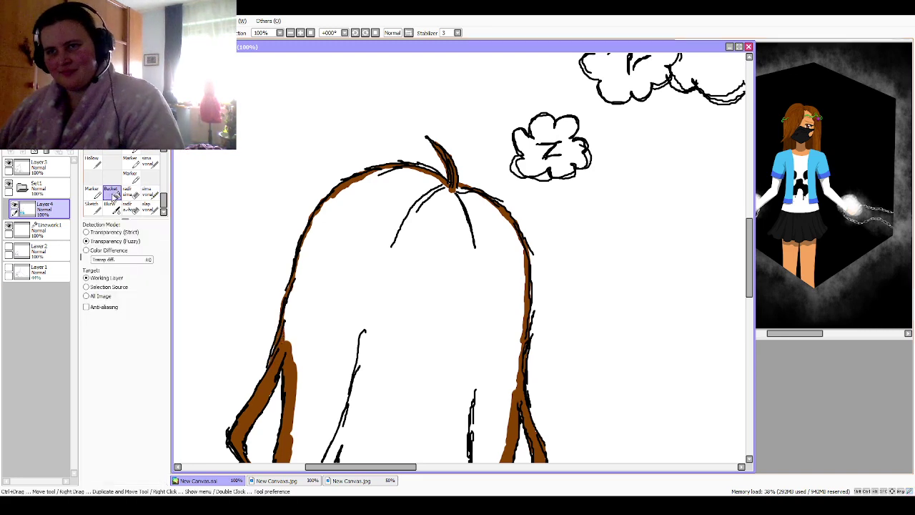
pyautogui.click(368, 301)
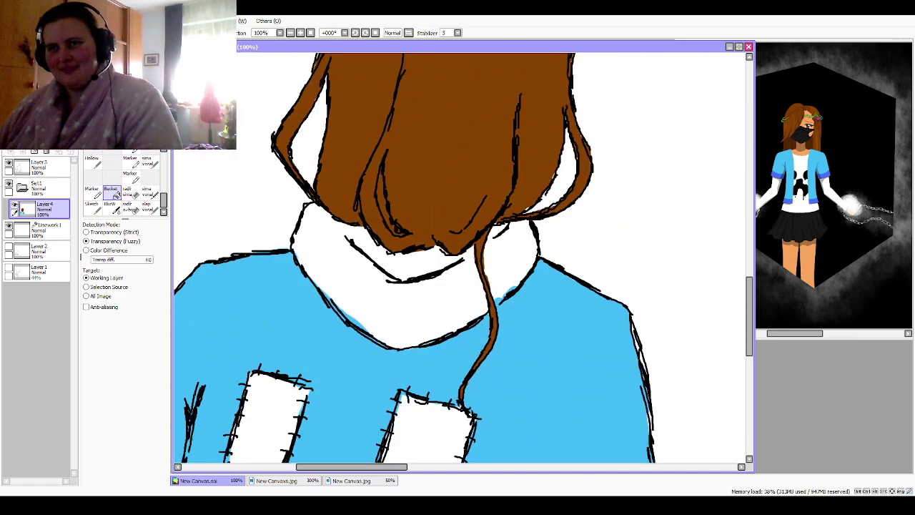
pyautogui.scroll(-3, 460, 257)
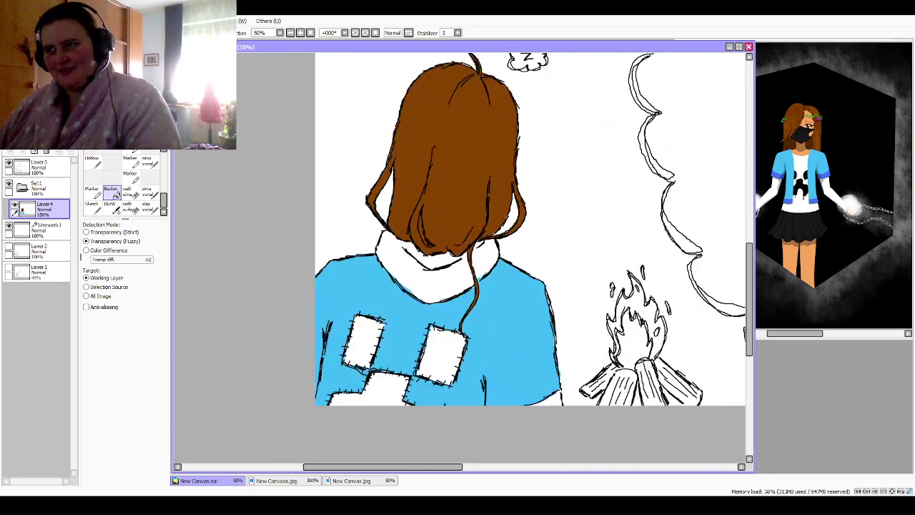
pyautogui.scroll(1, 459, 258)
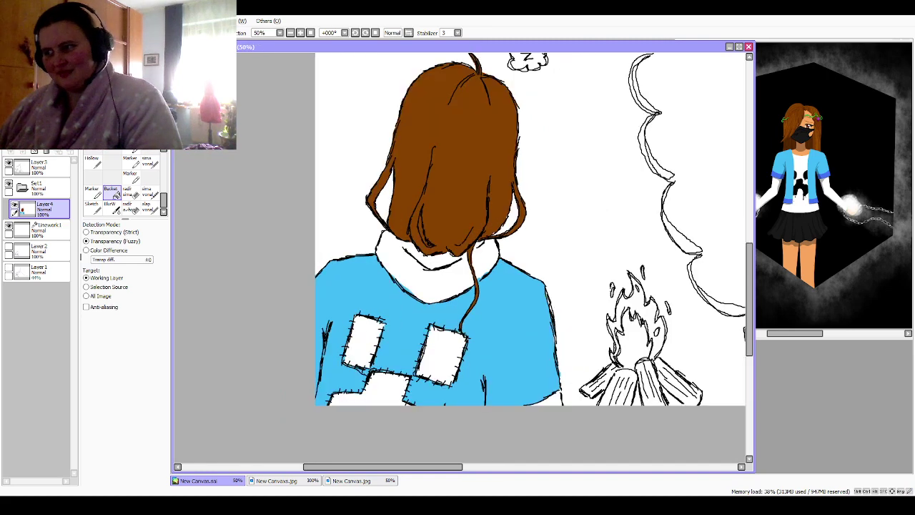
# Step: Paint all four campfire logs solid brown with the sima vonal brush at size 20, staying inside the ink outlines
pyautogui.moveTo(656, 331); pyautogui.dragTo(463, 286)
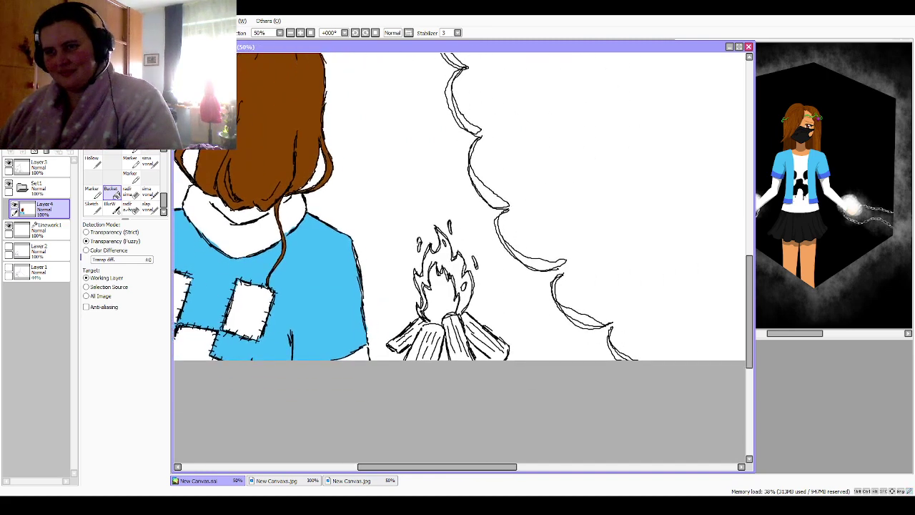
pyautogui.click(148, 193)
pyautogui.scroll(1, 459, 257)
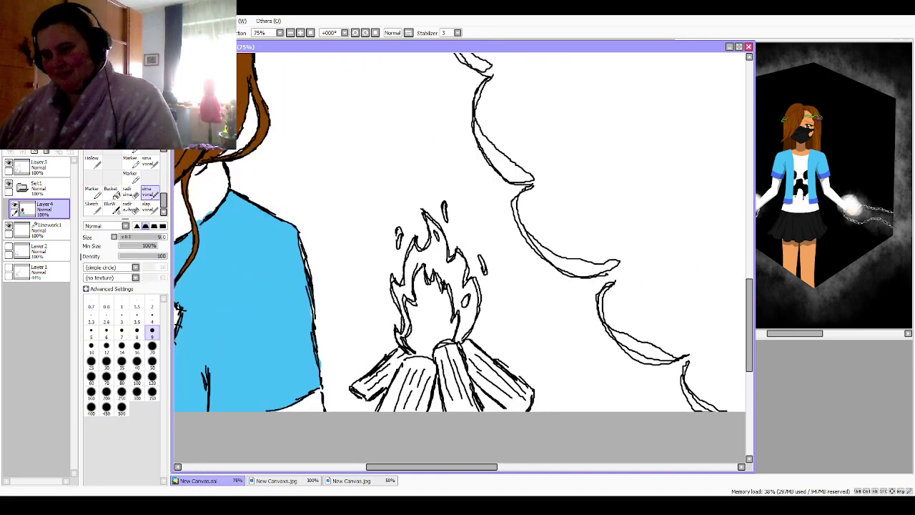
pyautogui.click(151, 346)
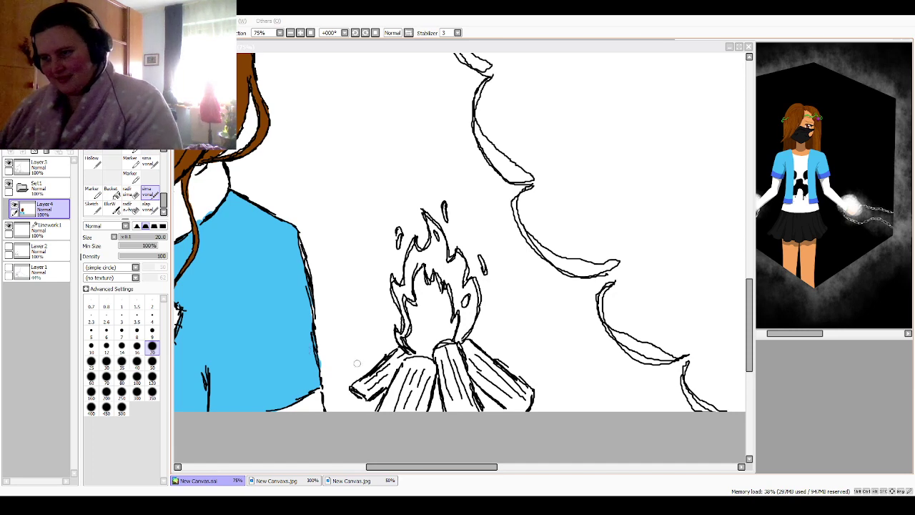
pyautogui.click(368, 395)
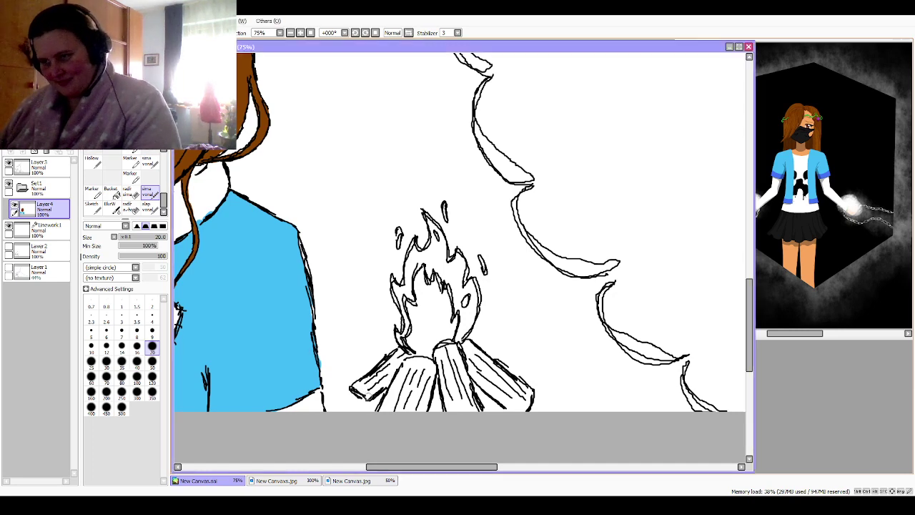
pyautogui.moveTo(362, 397)
pyautogui.mouseDown()
pyautogui.moveTo(407, 354)
pyautogui.moveTo(354, 382)
pyautogui.moveTo(360, 393)
pyautogui.moveTo(402, 365)
pyautogui.mouseUp()
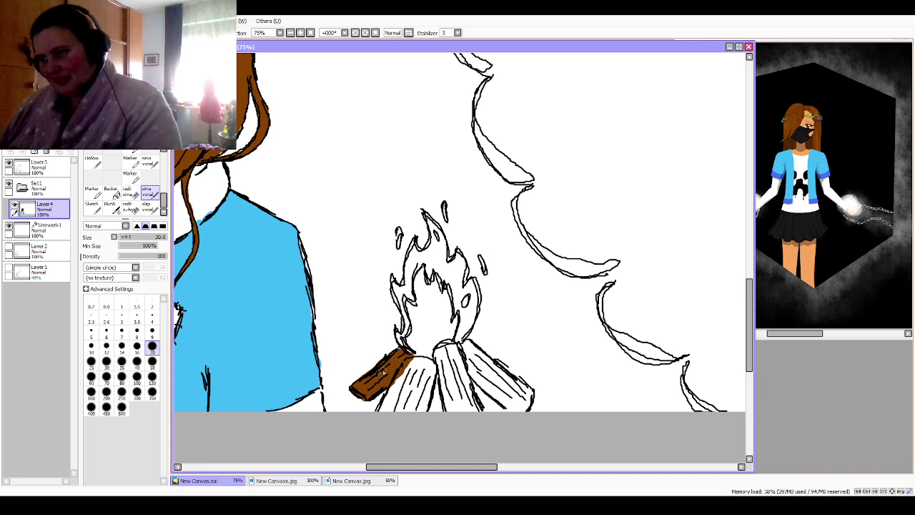
pyautogui.moveTo(389, 400)
pyautogui.mouseDown()
pyautogui.moveTo(420, 359)
pyautogui.moveTo(434, 368)
pyautogui.moveTo(420, 416)
pyautogui.moveTo(418, 393)
pyautogui.moveTo(390, 408)
pyautogui.moveTo(399, 384)
pyautogui.moveTo(425, 365)
pyautogui.moveTo(422, 386)
pyautogui.moveTo(450, 413)
pyautogui.moveTo(436, 356)
pyautogui.moveTo(445, 343)
pyautogui.moveTo(476, 415)
pyautogui.moveTo(464, 369)
pyautogui.moveTo(446, 350)
pyautogui.moveTo(455, 416)
pyautogui.moveTo(447, 352)
pyautogui.moveTo(467, 416)
pyautogui.moveTo(464, 386)
pyautogui.mouseUp()
pyautogui.moveTo(519, 409)
pyautogui.mouseDown()
pyautogui.moveTo(518, 381)
pyautogui.moveTo(503, 387)
pyautogui.moveTo(521, 395)
pyautogui.moveTo(458, 355)
pyautogui.mouseUp()
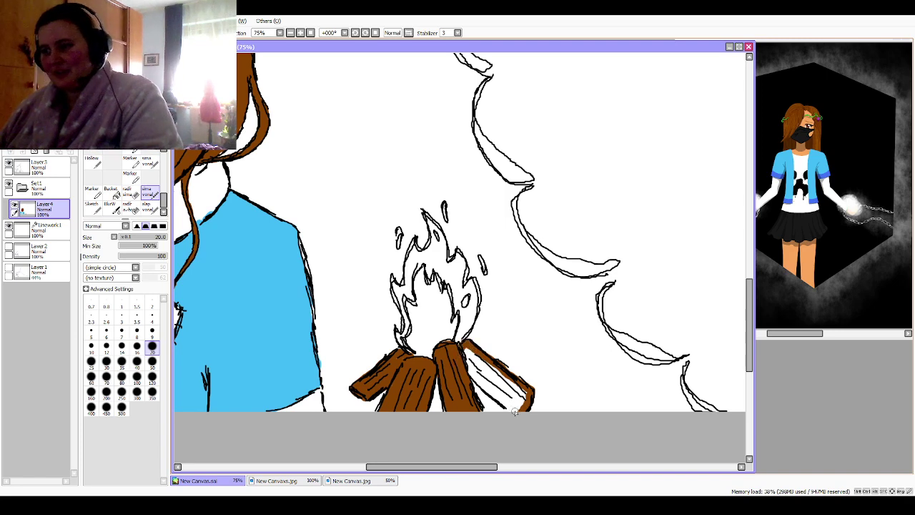
pyautogui.moveTo(513, 408)
pyautogui.mouseDown()
pyautogui.moveTo(468, 365)
pyautogui.moveTo(477, 380)
pyautogui.moveTo(465, 353)
pyautogui.moveTo(505, 379)
pyautogui.moveTo(525, 406)
pyautogui.moveTo(489, 372)
pyautogui.moveTo(472, 375)
pyautogui.mouseUp()
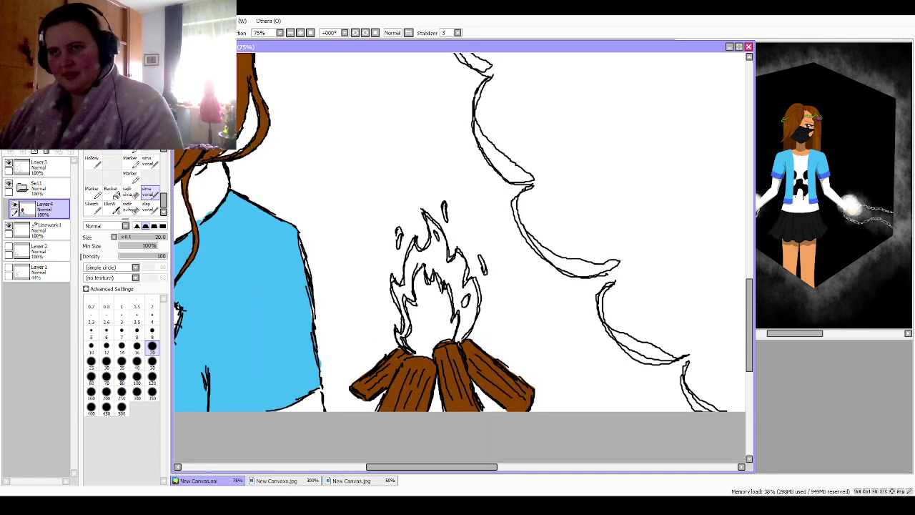
# Step: Add a new layer beneath the current colour layer and paint the campfire's outer flame solid red at brush size 20
pyautogui.click(51, 233)
pyautogui.click(44, 211)
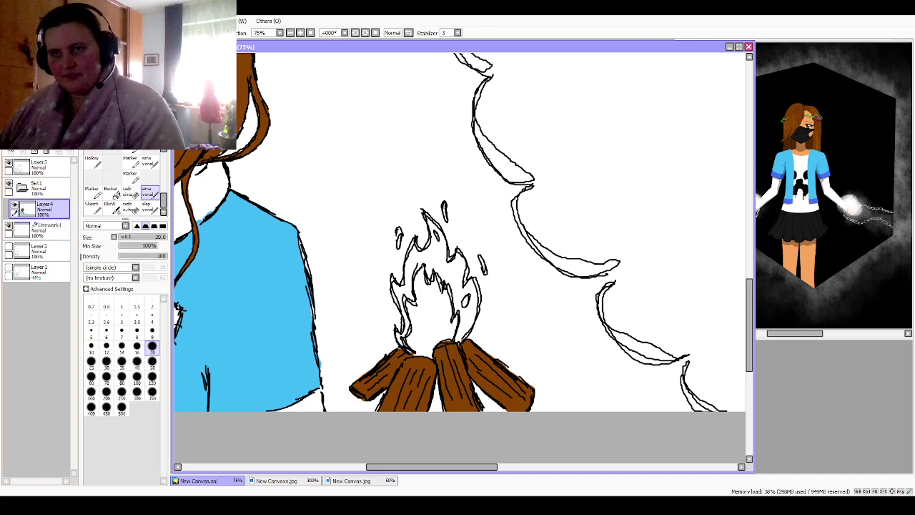
pyautogui.click(11, 141)
pyautogui.moveTo(30, 213); pyautogui.dragTo(40, 227)
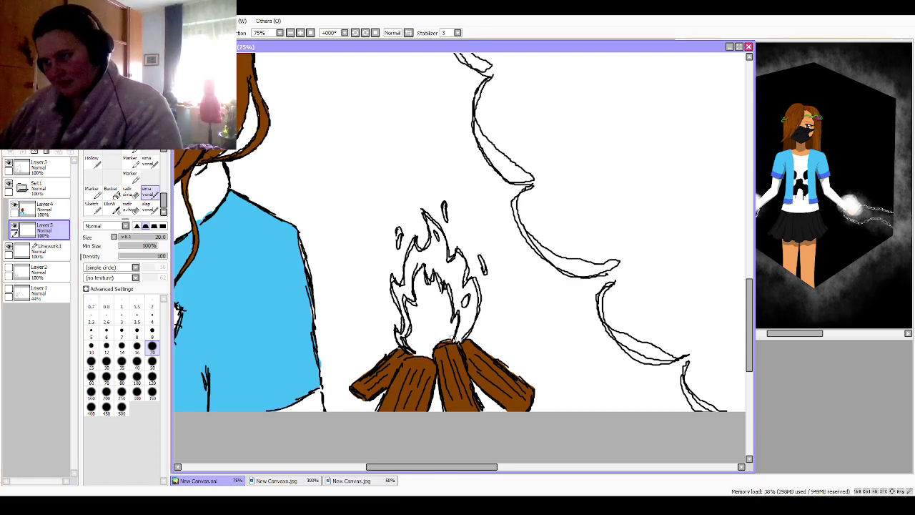
pyautogui.moveTo(456, 341); pyautogui.dragTo(465, 325)
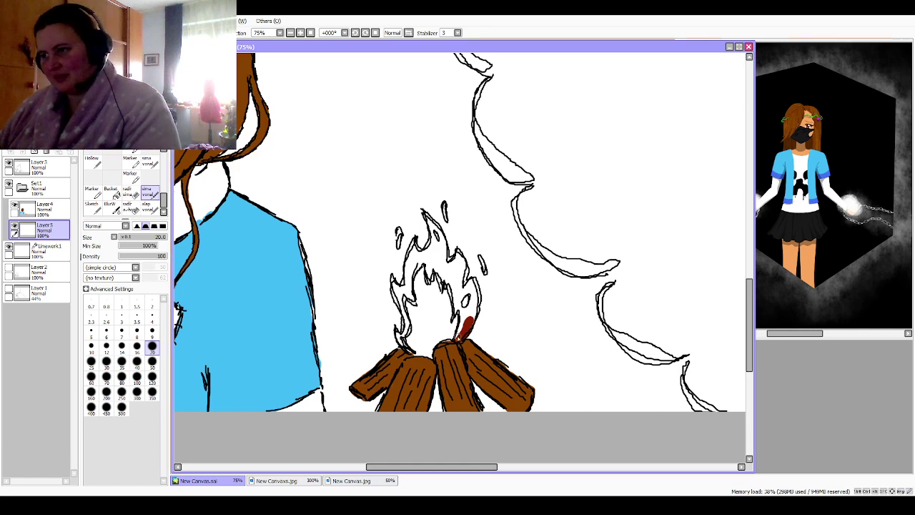
pyautogui.moveTo(457, 339)
pyautogui.mouseDown()
pyautogui.moveTo(474, 283)
pyautogui.moveTo(468, 299)
pyautogui.moveTo(464, 289)
pyautogui.moveTo(455, 300)
pyautogui.moveTo(459, 332)
pyautogui.moveTo(469, 293)
pyautogui.moveTo(460, 308)
pyautogui.moveTo(459, 293)
pyautogui.moveTo(432, 284)
pyautogui.moveTo(459, 293)
pyautogui.moveTo(462, 262)
pyautogui.moveTo(458, 255)
pyautogui.moveTo(449, 270)
pyautogui.moveTo(452, 292)
pyautogui.moveTo(455, 275)
pyautogui.moveTo(444, 273)
pyautogui.moveTo(426, 218)
pyautogui.moveTo(432, 252)
pyautogui.moveTo(434, 243)
pyautogui.moveTo(425, 254)
pyautogui.moveTo(438, 245)
pyautogui.moveTo(432, 282)
pyautogui.mouseUp()
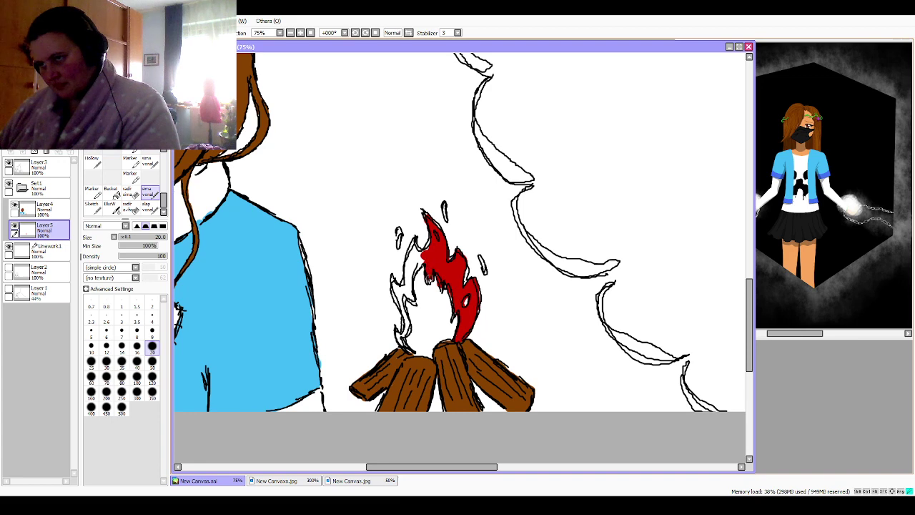
pyautogui.moveTo(428, 244)
pyautogui.mouseDown()
pyautogui.moveTo(433, 231)
pyautogui.moveTo(430, 249)
pyautogui.moveTo(416, 248)
pyautogui.moveTo(409, 268)
pyautogui.moveTo(410, 303)
pyautogui.moveTo(414, 258)
pyautogui.moveTo(395, 289)
pyautogui.moveTo(409, 352)
pyautogui.moveTo(405, 326)
pyautogui.mouseUp()
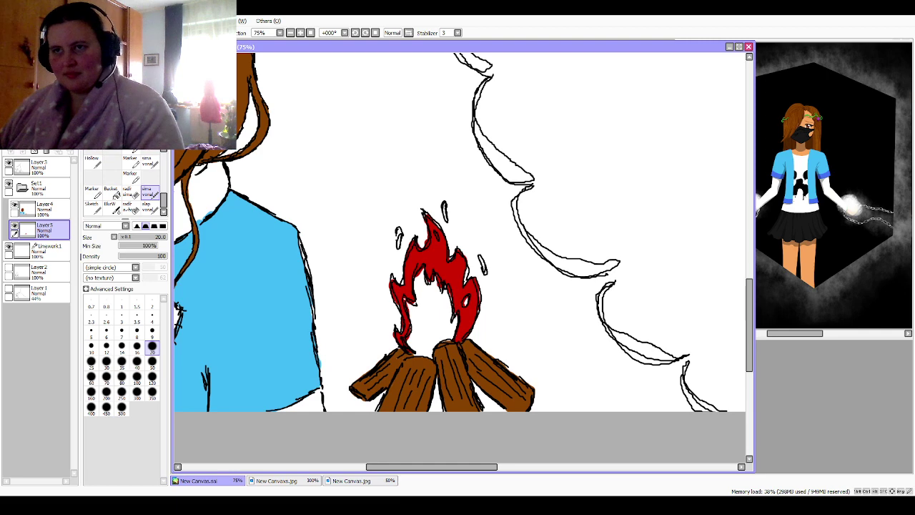
# Step: Fill the three small sparks around the flame red at brush size 9
pyautogui.press('pageup')
pyautogui.press('pageup')
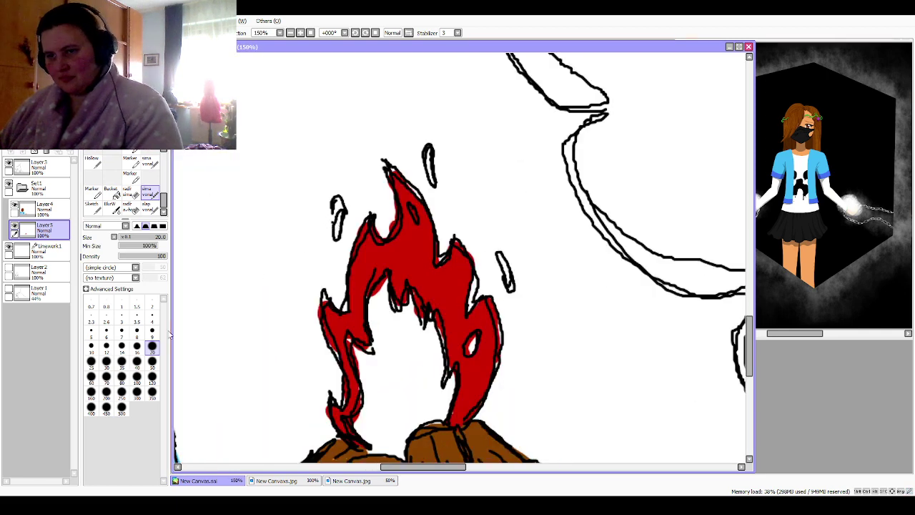
pyautogui.click(151, 330)
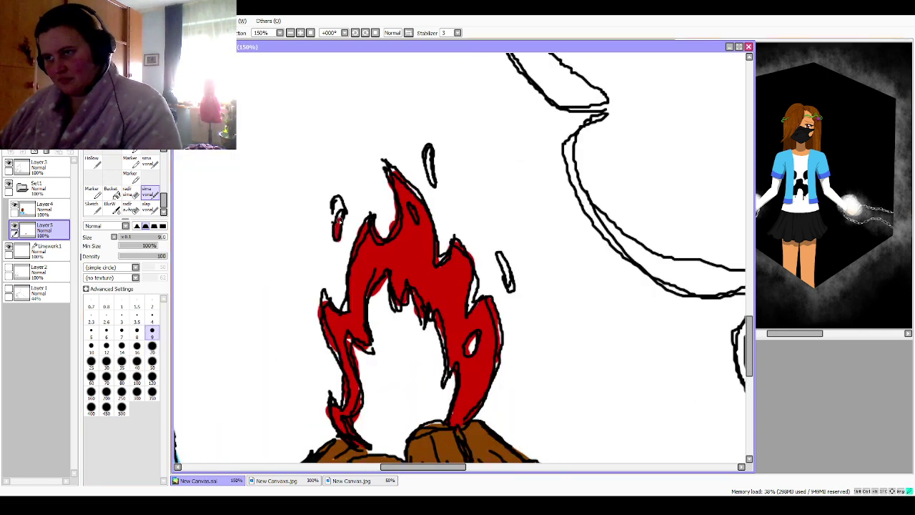
pyautogui.moveTo(341, 216); pyautogui.dragTo(341, 224)
pyautogui.moveTo(432, 183); pyautogui.dragTo(429, 163)
pyautogui.moveTo(510, 289)
pyautogui.mouseDown()
pyautogui.moveTo(501, 257)
pyautogui.moveTo(491, 259)
pyautogui.mouseUp()
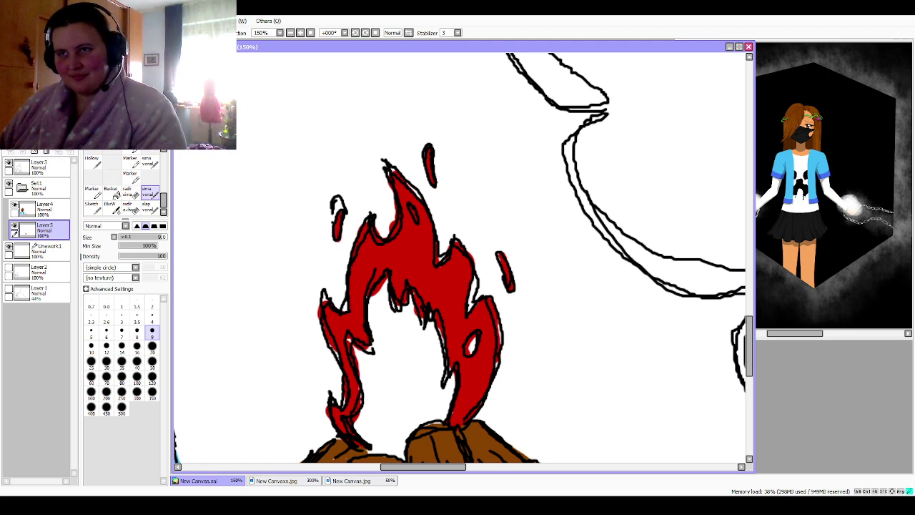
# Step: Paint the two small openings in the flame yellow-orange at size 9 and the whole inner flame at size 20
pyautogui.click(471, 346)
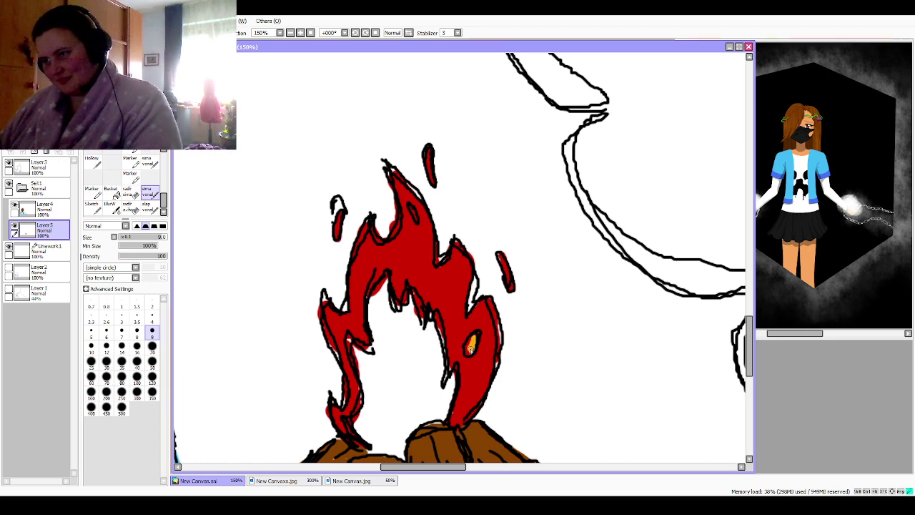
pyautogui.click(411, 210)
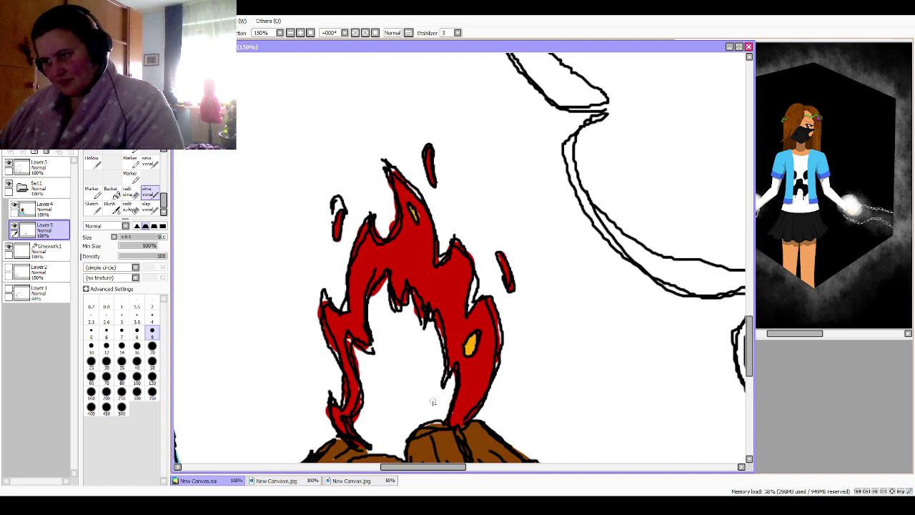
pyautogui.moveTo(444, 405)
pyautogui.mouseDown()
pyautogui.moveTo(449, 375)
pyautogui.moveTo(433, 417)
pyautogui.moveTo(441, 398)
pyautogui.moveTo(425, 418)
pyautogui.mouseUp()
pyautogui.click(151, 345)
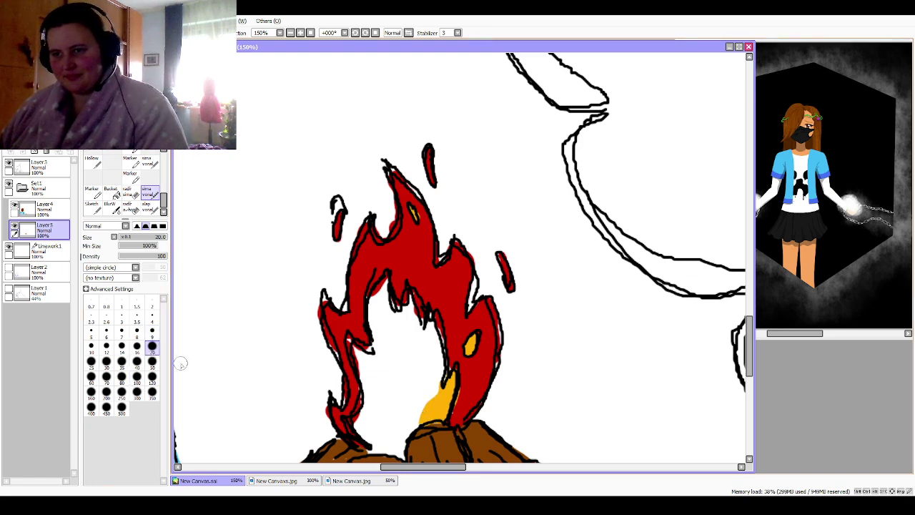
pyautogui.moveTo(394, 449)
pyautogui.mouseDown()
pyautogui.moveTo(354, 423)
pyautogui.moveTo(370, 419)
pyautogui.moveTo(359, 424)
pyautogui.moveTo(371, 402)
pyautogui.moveTo(353, 344)
pyautogui.moveTo(378, 350)
pyautogui.moveTo(378, 340)
pyautogui.moveTo(380, 351)
pyautogui.moveTo(372, 310)
pyautogui.moveTo(382, 286)
pyautogui.moveTo(393, 318)
pyautogui.moveTo(407, 300)
pyautogui.moveTo(418, 325)
pyautogui.moveTo(416, 338)
pyautogui.moveTo(385, 330)
pyautogui.moveTo(438, 375)
pyautogui.moveTo(430, 321)
pyautogui.moveTo(429, 398)
pyautogui.moveTo(411, 432)
pyautogui.moveTo(390, 433)
pyautogui.moveTo(417, 405)
pyautogui.moveTo(387, 395)
pyautogui.mouseUp()
pyautogui.moveTo(383, 359)
pyautogui.mouseDown()
pyautogui.moveTo(381, 348)
pyautogui.moveTo(408, 342)
pyautogui.moveTo(425, 358)
pyautogui.mouseUp()
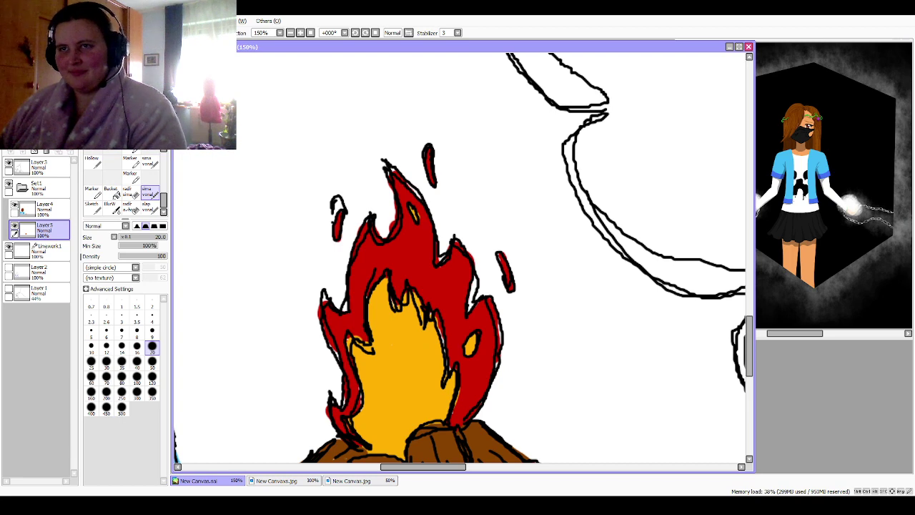
pyautogui.scroll(-4, 459, 258)
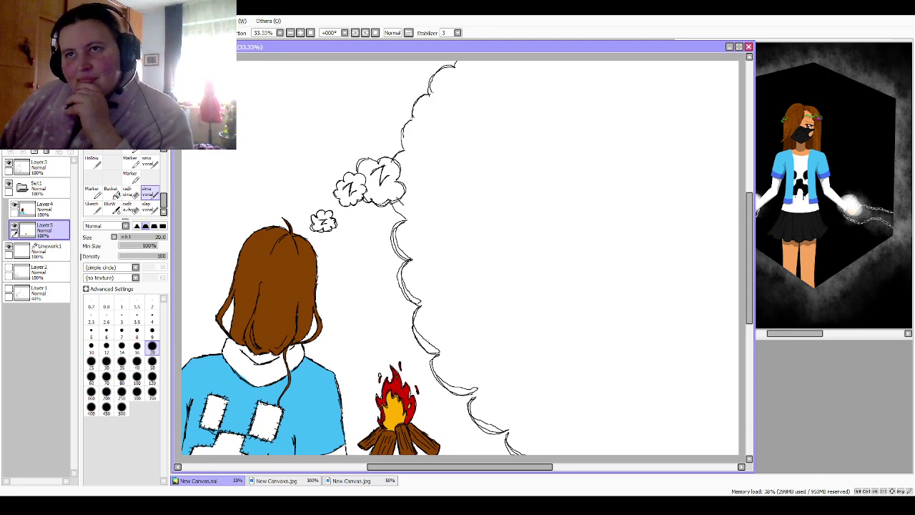
pyautogui.hotkey('alt', 'Tab')
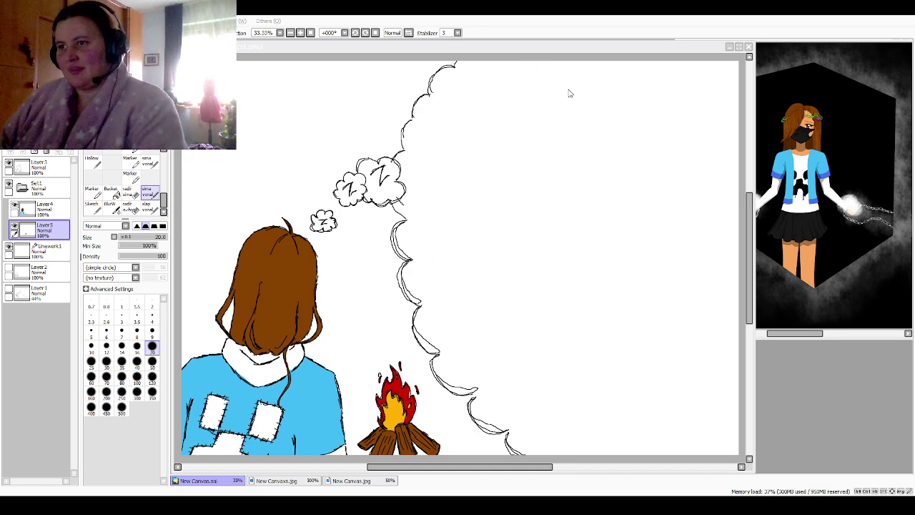
pyautogui.click(541, 61)
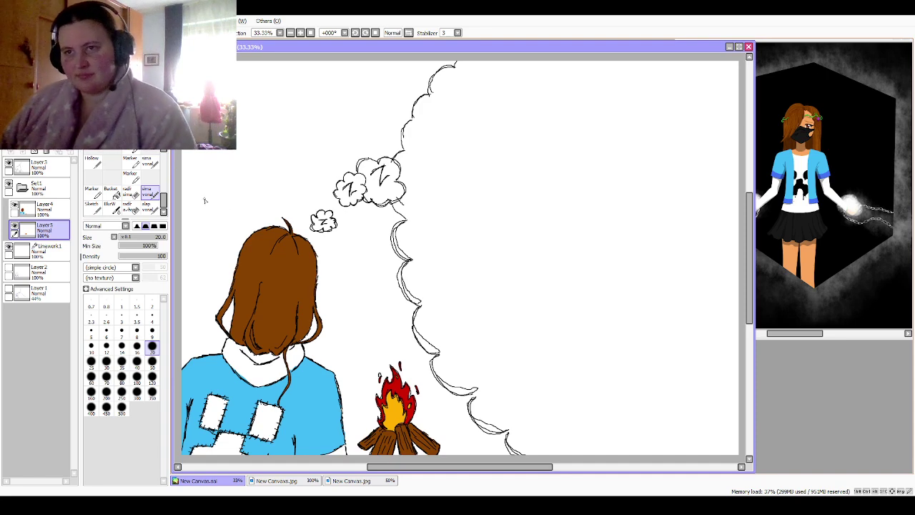
pyautogui.click(25, 207)
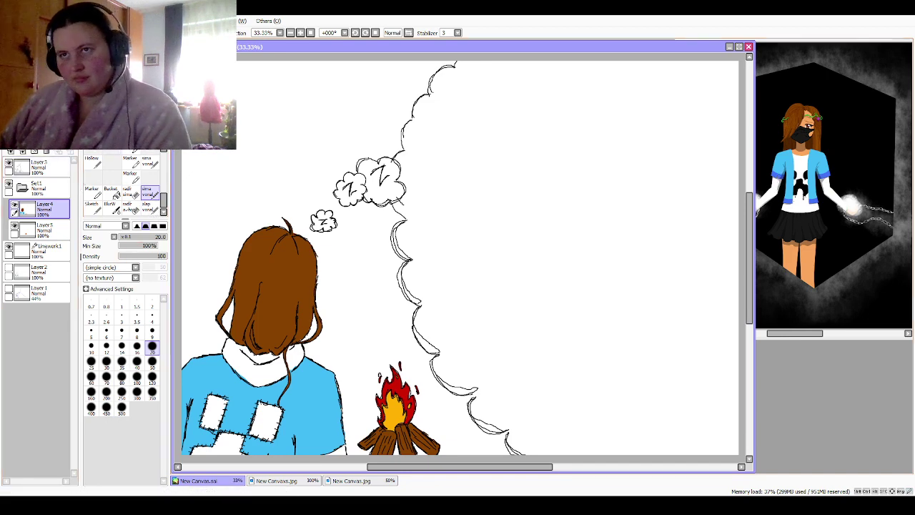
# Step: Paint the hoodie's collar and visible sleeve cuff darker blue on the flame layer, using brush size 50 for the larger areas
pyautogui.press('pageup')
pyautogui.press('pageup')
pyautogui.press('pageup')
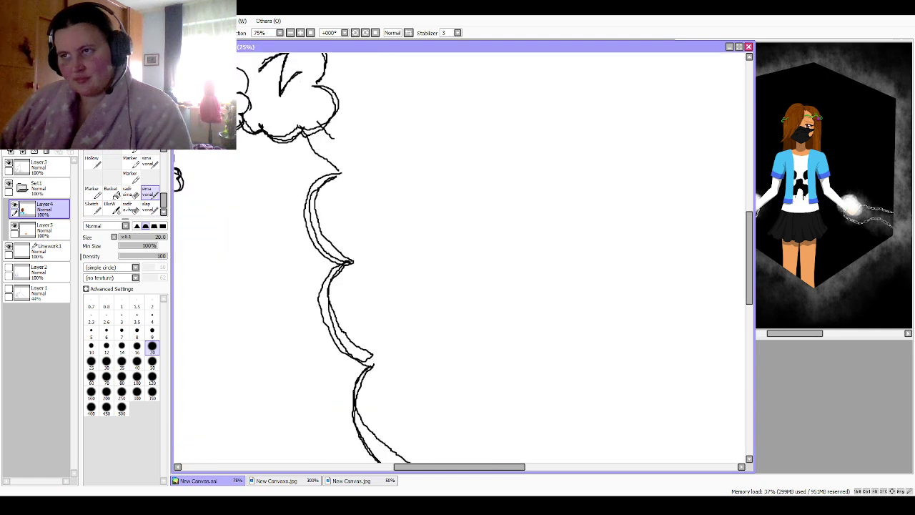
pyautogui.moveTo(278, 457); pyautogui.dragTo(662, 57)
pyautogui.scroll(4, 461, 261)
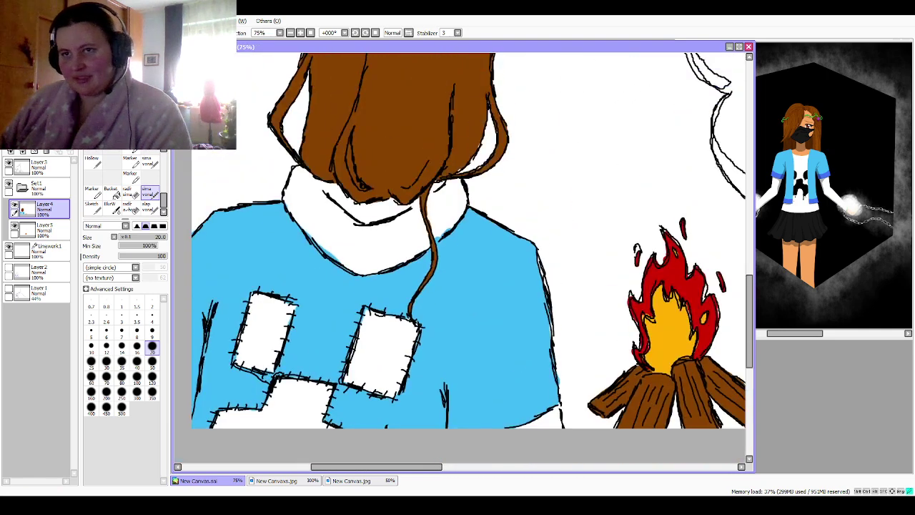
pyautogui.click(43, 229)
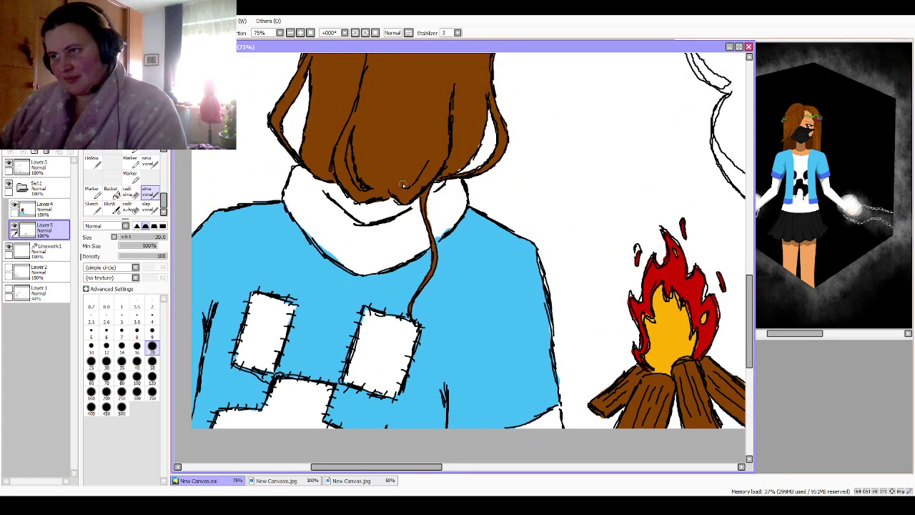
pyautogui.moveTo(461, 206)
pyautogui.mouseDown()
pyautogui.moveTo(444, 172)
pyautogui.moveTo(454, 223)
pyautogui.moveTo(434, 173)
pyautogui.moveTo(435, 224)
pyautogui.moveTo(409, 183)
pyautogui.moveTo(421, 250)
pyautogui.mouseUp()
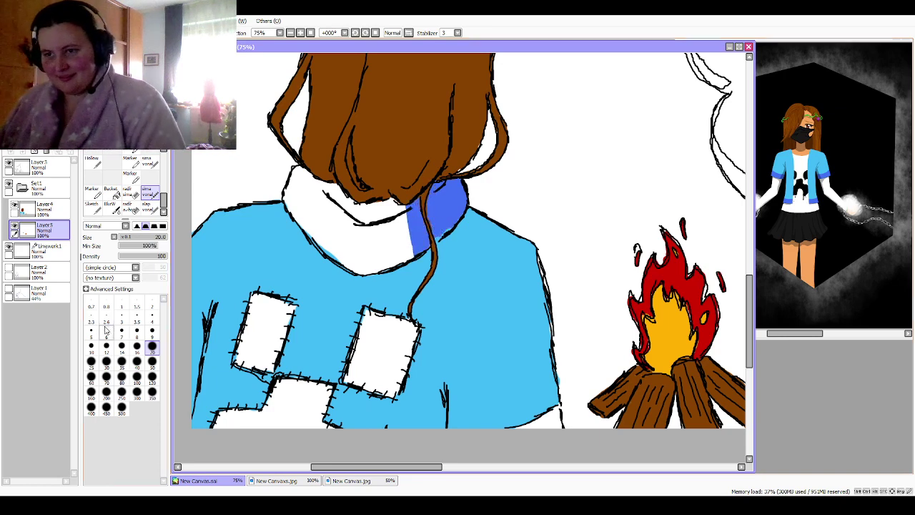
pyautogui.click(152, 362)
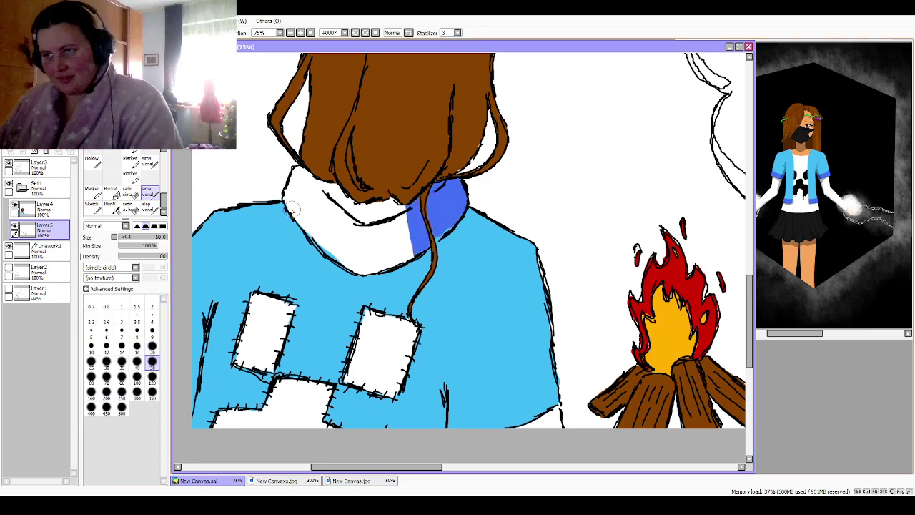
pyautogui.moveTo(292, 210)
pyautogui.mouseDown()
pyautogui.moveTo(303, 175)
pyautogui.moveTo(293, 233)
pyautogui.moveTo(307, 243)
pyautogui.moveTo(334, 208)
pyautogui.moveTo(387, 247)
pyautogui.moveTo(391, 278)
pyautogui.moveTo(406, 263)
pyautogui.moveTo(384, 218)
pyautogui.moveTo(403, 203)
pyautogui.moveTo(348, 231)
pyautogui.mouseUp()
pyautogui.moveTo(540, 424)
pyautogui.mouseDown()
pyautogui.moveTo(512, 437)
pyautogui.moveTo(496, 416)
pyautogui.mouseUp()
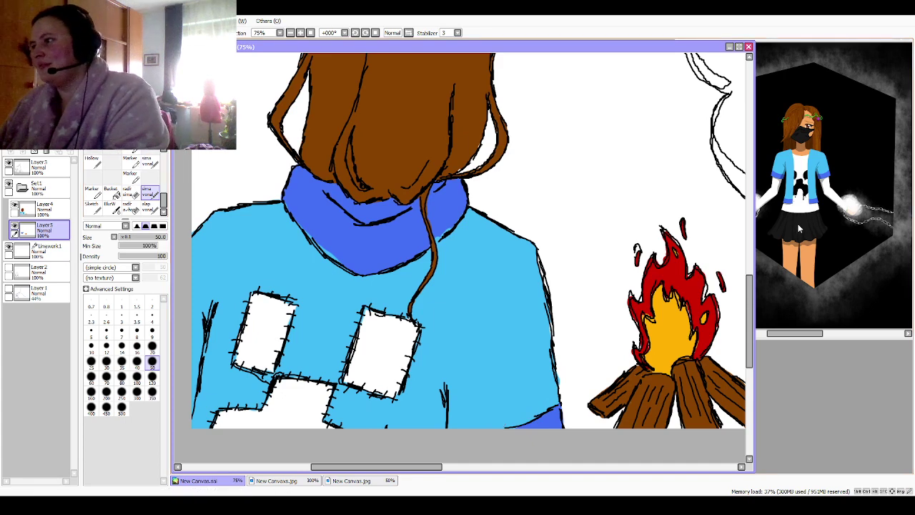
# Step: Fill the stitched face patches on the back of the hoodie near-black at brush size 50
pyautogui.moveTo(413, 323)
pyautogui.mouseDown()
pyautogui.moveTo(387, 399)
pyautogui.moveTo(372, 379)
pyautogui.moveTo(400, 329)
pyautogui.moveTo(354, 382)
pyautogui.moveTo(333, 370)
pyautogui.moveTo(317, 429)
pyautogui.moveTo(271, 400)
pyautogui.moveTo(221, 443)
pyautogui.moveTo(228, 413)
pyautogui.moveTo(216, 418)
pyautogui.mouseUp()
pyautogui.moveTo(290, 304)
pyautogui.mouseDown()
pyautogui.moveTo(266, 354)
pyautogui.moveTo(259, 285)
pyautogui.moveTo(240, 336)
pyautogui.moveTo(246, 318)
pyautogui.mouseUp()
pyautogui.scroll(-3, 459, 257)
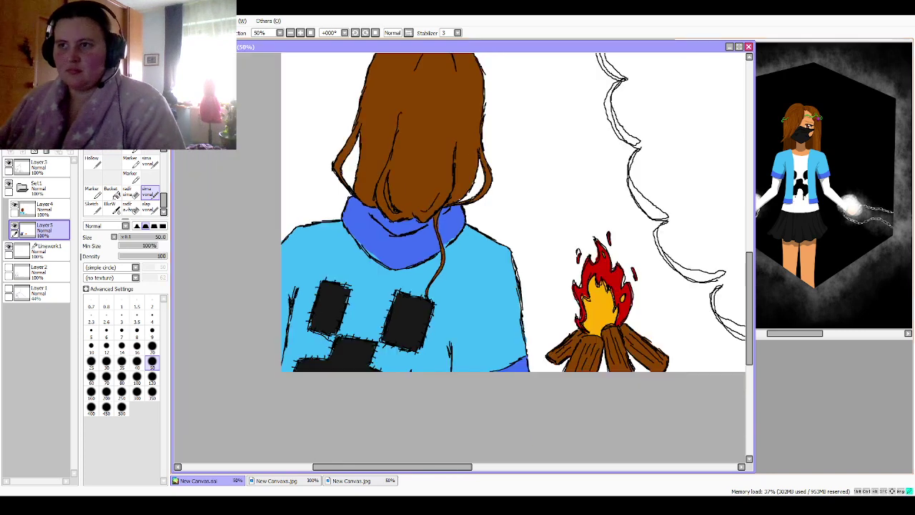
pyautogui.moveTo(460, 257)
pyautogui.mouseDown()
pyautogui.moveTo(385, 290)
pyautogui.moveTo(403, 308)
pyautogui.moveTo(392, 286)
pyautogui.mouseUp()
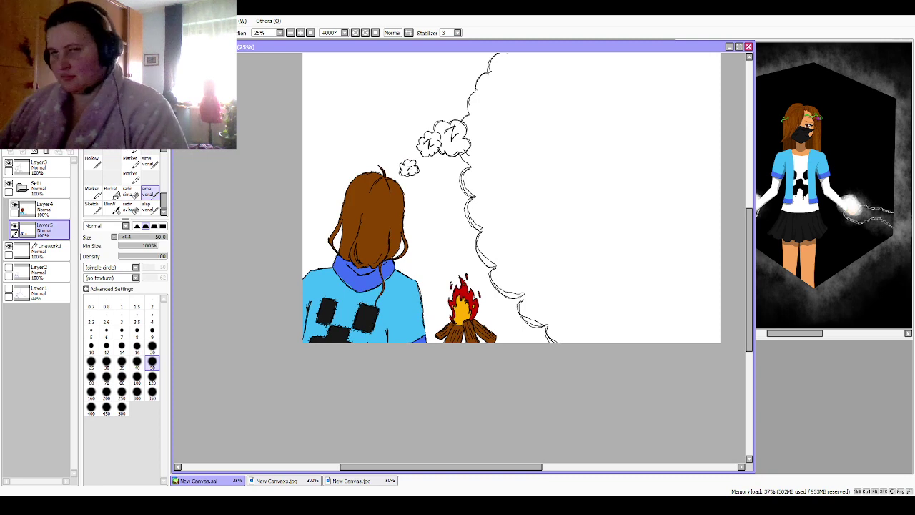
pyautogui.moveTo(459, 257)
pyautogui.mouseDown()
pyautogui.moveTo(435, 313)
pyautogui.moveTo(421, 319)
pyautogui.moveTo(472, 302)
pyautogui.moveTo(471, 268)
pyautogui.mouseUp()
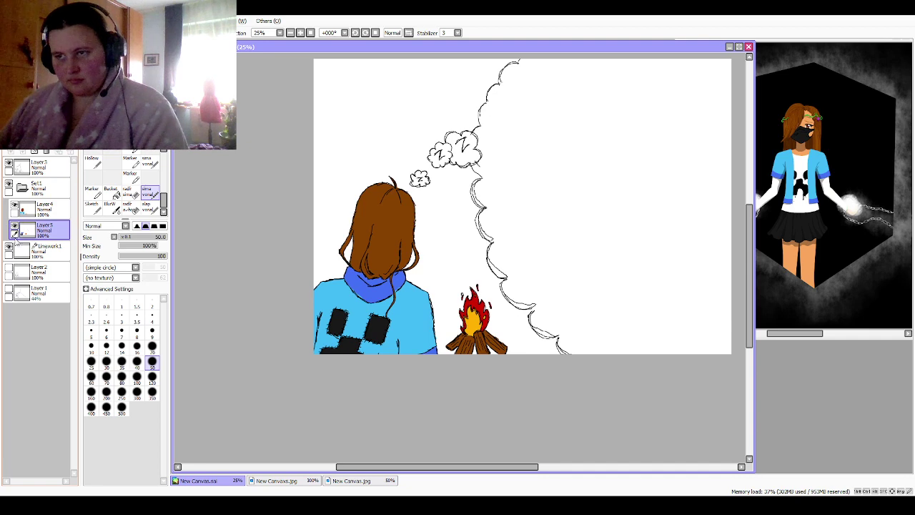
# Step: Merge the two colour layers, put an empty layer beneath the merged one, and add a clipped layer above it
pyautogui.click(43, 209)
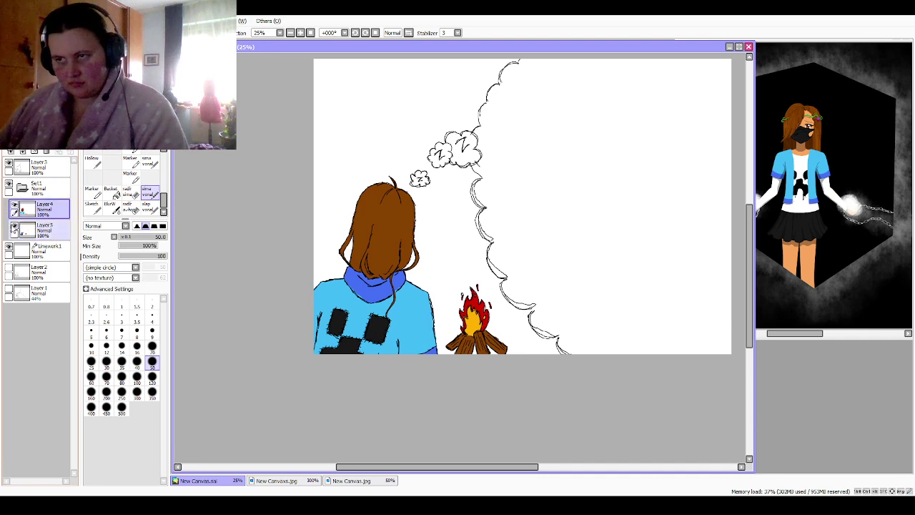
pyautogui.click(15, 226)
pyautogui.click(14, 226)
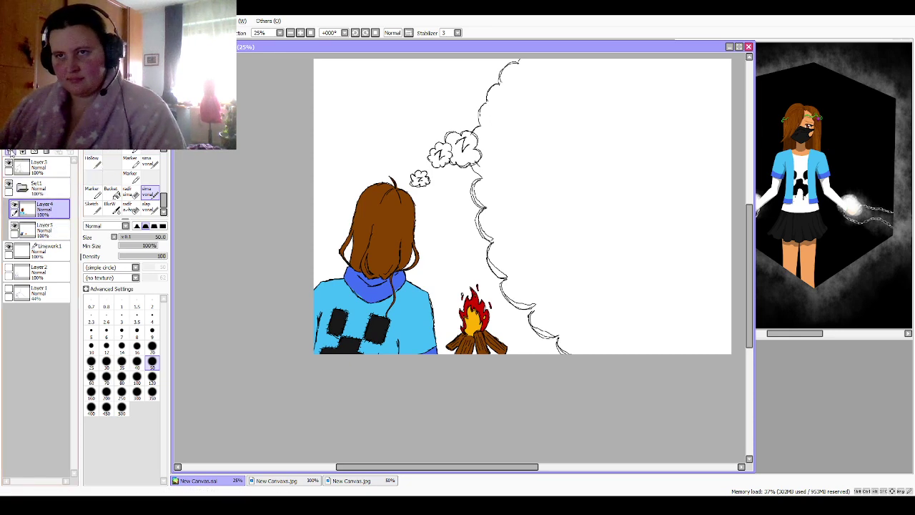
pyautogui.moveTo(26, 211); pyautogui.dragTo(32, 235)
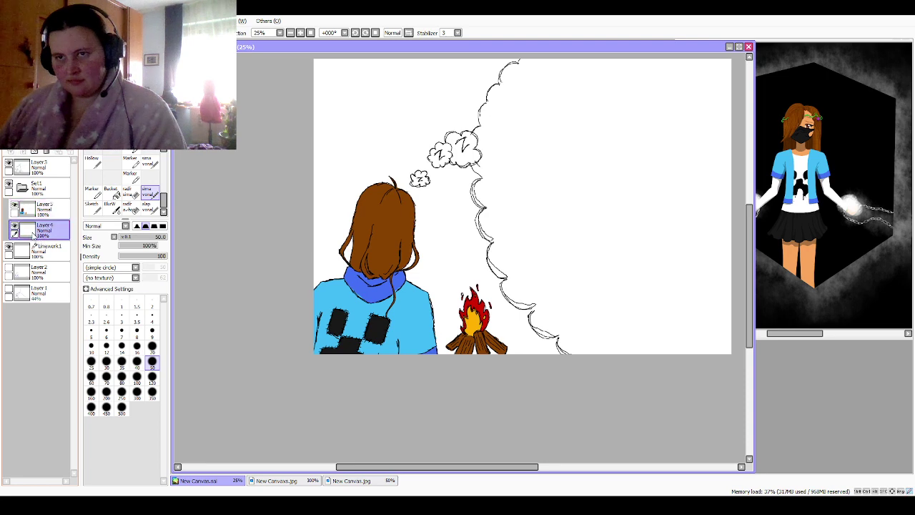
pyautogui.click(33, 209)
pyautogui.click(11, 151)
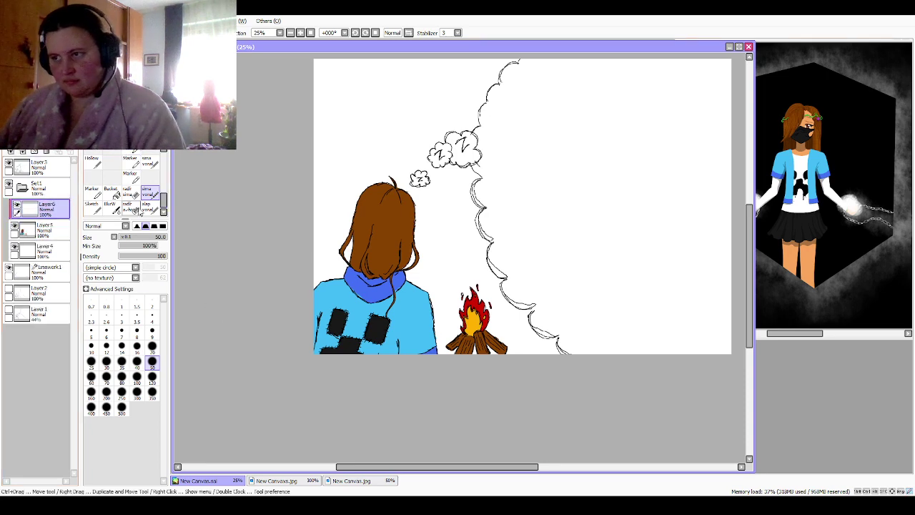
# Step: Paint a near-black stripe from the hoodie's right cuff up to the shoulder on the clipped layer at brush size 50
pyautogui.click(152, 318)
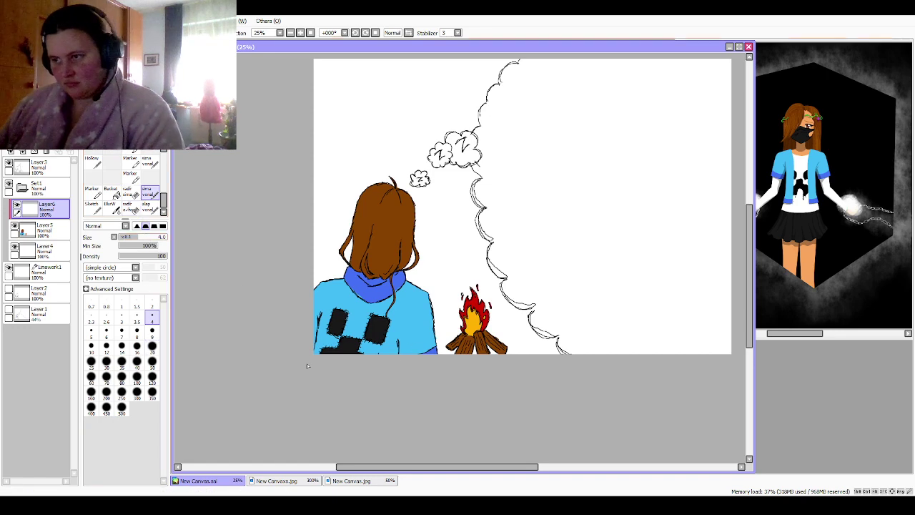
pyautogui.click(151, 346)
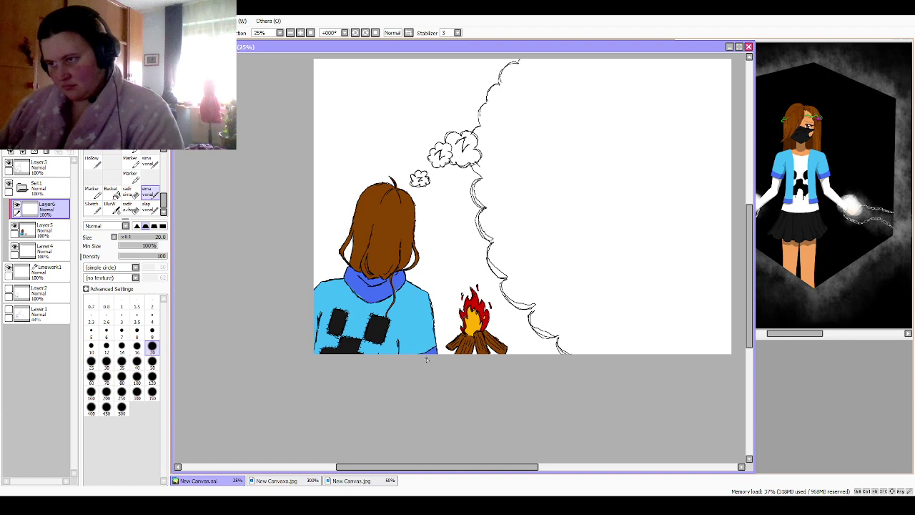
pyautogui.click(151, 361)
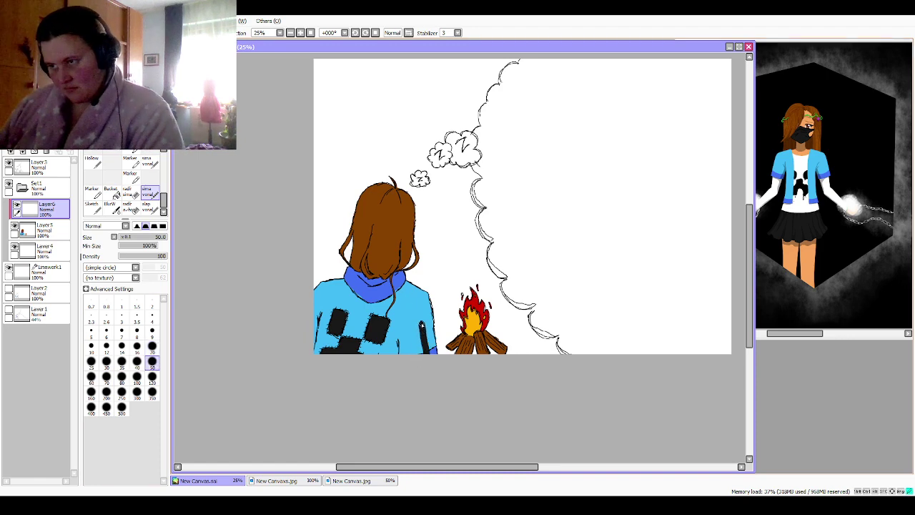
pyautogui.moveTo(421, 325); pyautogui.dragTo(401, 284)
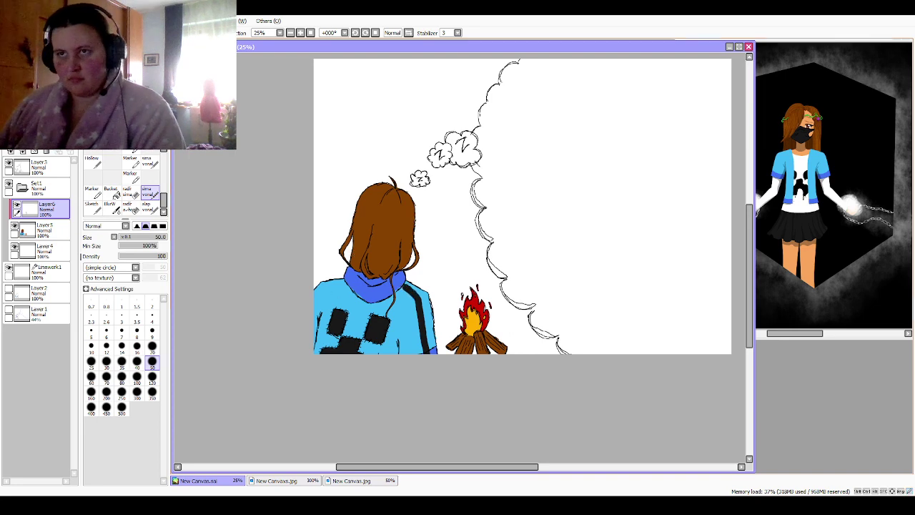
# Step: Paint the collar's right side near-black at brush size 50 on the clipped layer, and reduce the brush size to 20
pyautogui.press('pageup')
pyautogui.press('pageup')
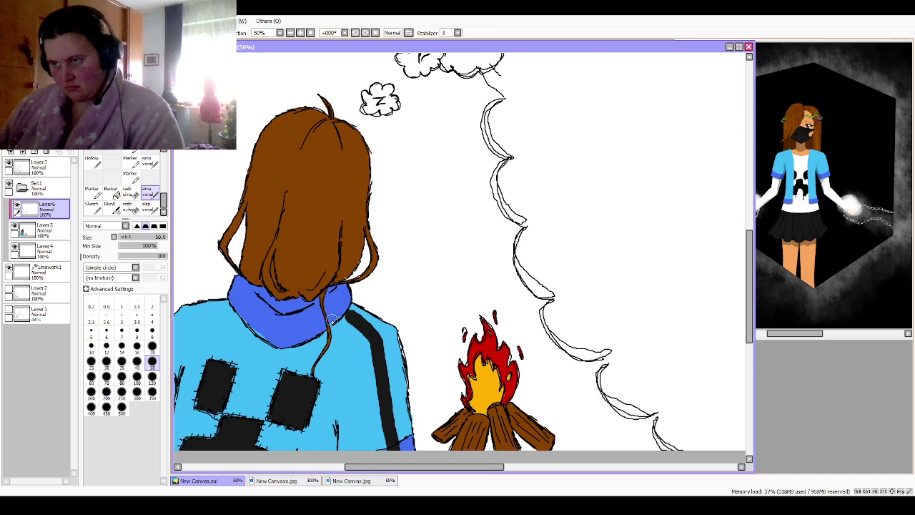
pyautogui.moveTo(331, 319)
pyautogui.mouseDown()
pyautogui.moveTo(328, 295)
pyautogui.moveTo(317, 307)
pyautogui.moveTo(317, 334)
pyautogui.moveTo(330, 325)
pyautogui.moveTo(332, 339)
pyautogui.moveTo(349, 318)
pyautogui.moveTo(338, 333)
pyautogui.moveTo(285, 323)
pyautogui.moveTo(296, 304)
pyautogui.moveTo(315, 306)
pyautogui.moveTo(283, 309)
pyautogui.mouseUp()
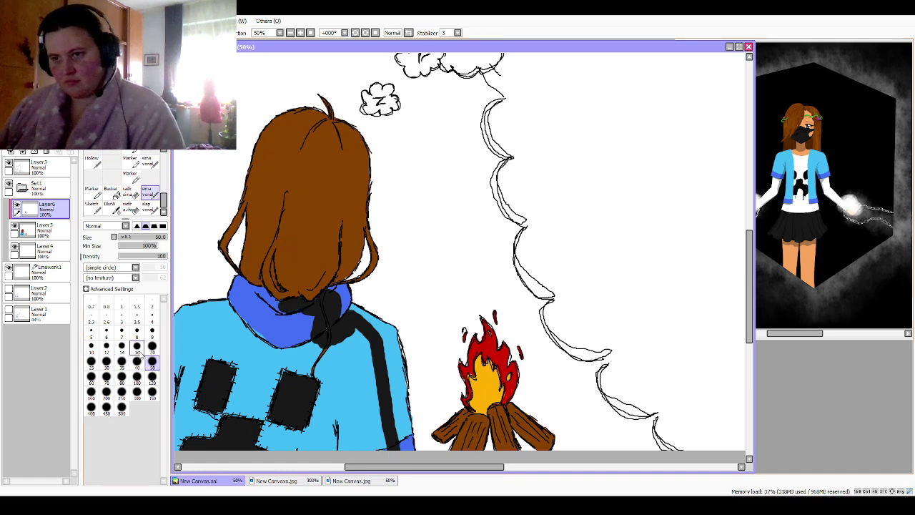
pyautogui.click(152, 330)
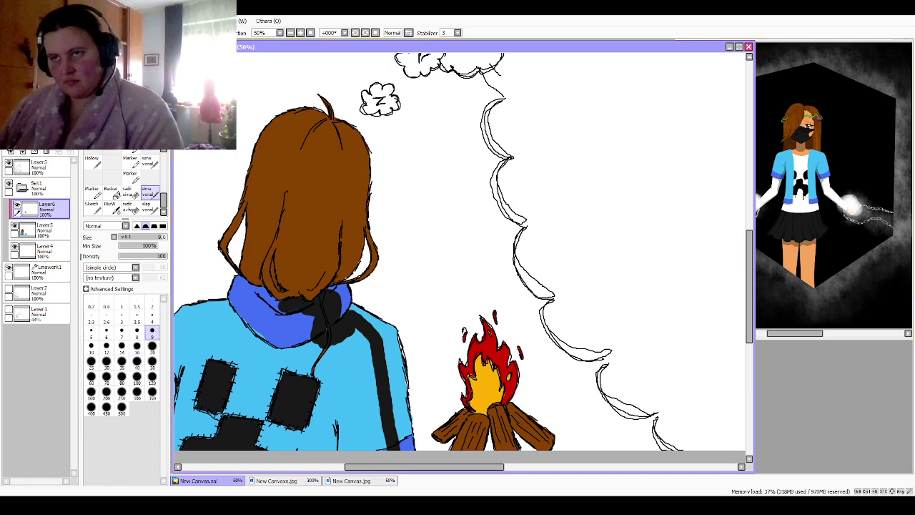
pyautogui.hotkey('ctrl', '+')
pyautogui.moveTo(260, 366); pyautogui.dragTo(583, 332)
pyautogui.click(151, 346)
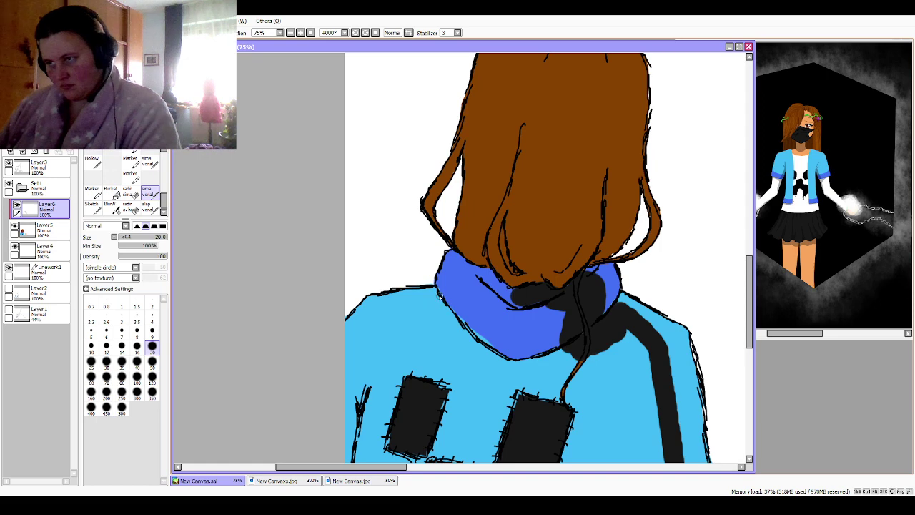
pyautogui.moveTo(441, 295)
pyautogui.mouseDown()
pyautogui.moveTo(414, 291)
pyautogui.moveTo(429, 292)
pyautogui.mouseUp()
pyautogui.hotkey('ctrl', 'z')
pyautogui.hotkey('ctrl', 'z')
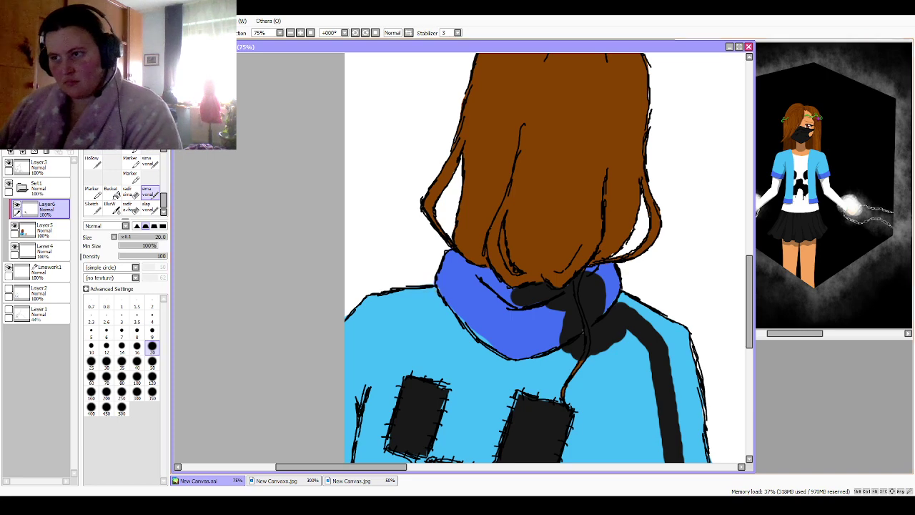
# Step: Outline the shadow along the left shoulder and collar at size 20 and bucket-fill the enclosed hoodie area near-black
pyautogui.moveTo(342, 347)
pyautogui.mouseDown()
pyautogui.moveTo(388, 306)
pyautogui.moveTo(452, 303)
pyautogui.moveTo(376, 314)
pyautogui.moveTo(451, 298)
pyautogui.moveTo(370, 311)
pyautogui.mouseUp()
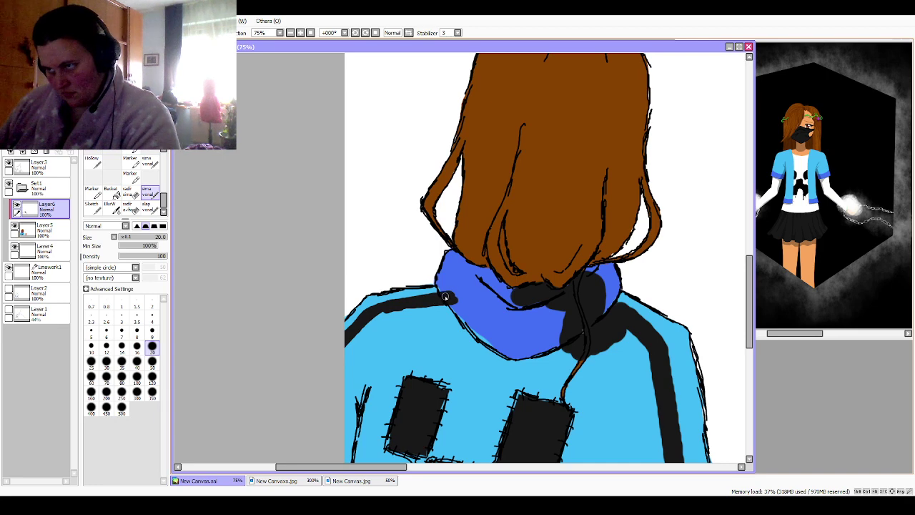
pyautogui.moveTo(446, 280)
pyautogui.mouseDown()
pyautogui.moveTo(443, 288)
pyautogui.moveTo(456, 257)
pyautogui.moveTo(509, 291)
pyautogui.moveTo(502, 283)
pyautogui.mouseUp()
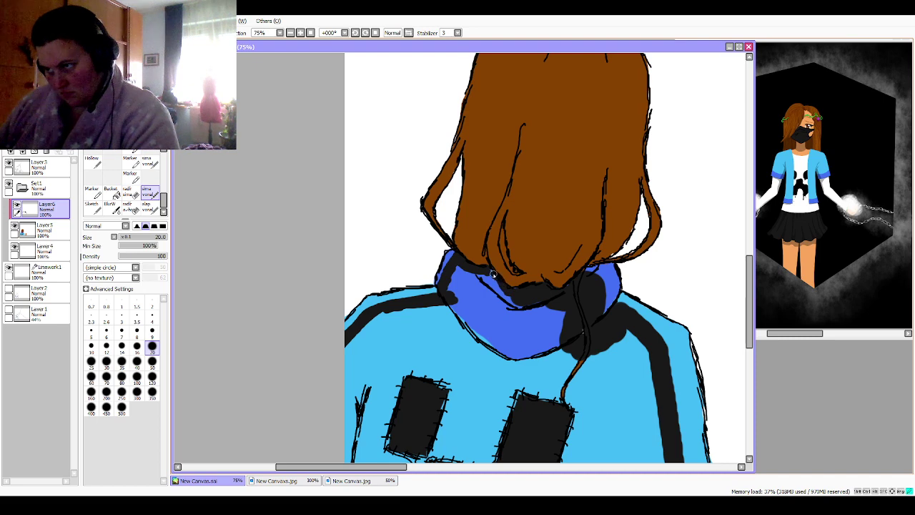
pyautogui.click(111, 192)
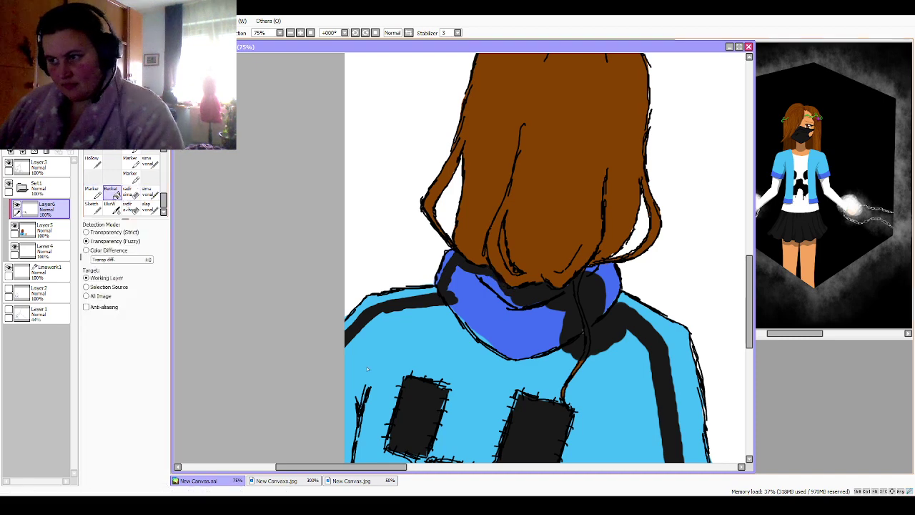
pyautogui.click(367, 369)
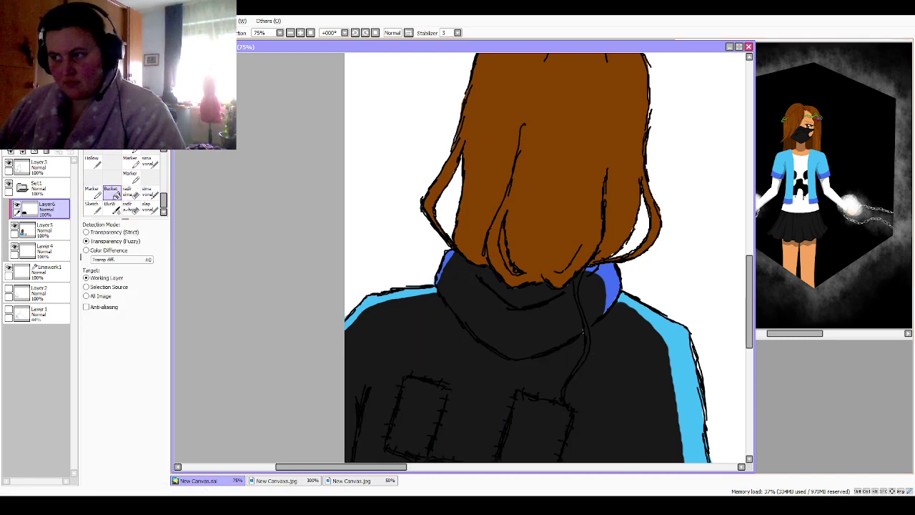
# Step: Paint a near-black shadow wedge on the lower right of the hair at size 20 and trim its edge with the eraser
pyautogui.moveTo(584, 331)
pyautogui.mouseDown()
pyautogui.moveTo(480, 250)
pyautogui.moveTo(532, 264)
pyautogui.moveTo(447, 450)
pyautogui.mouseUp()
pyautogui.hscroll(-2, 475, 258)
pyautogui.scroll(-2, 475, 257)
pyautogui.click(147, 191)
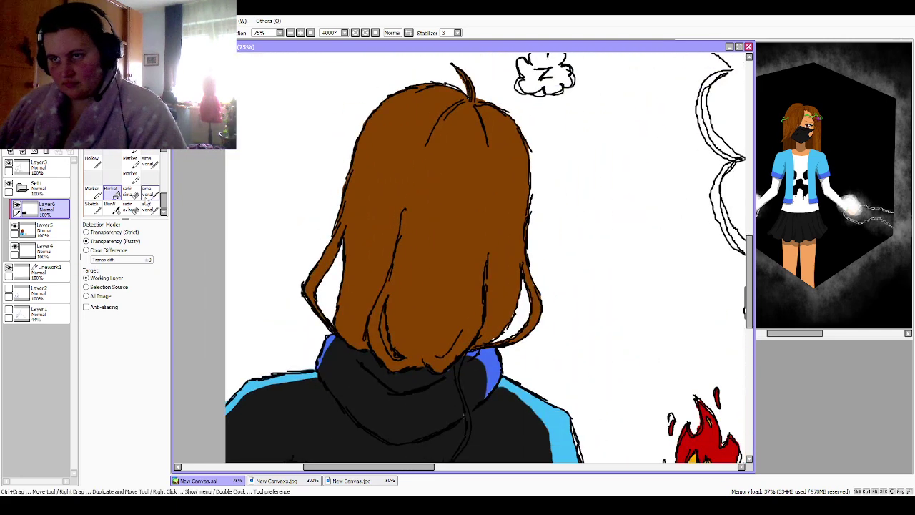
pyautogui.moveTo(472, 349)
pyautogui.mouseDown()
pyautogui.moveTo(506, 304)
pyautogui.moveTo(513, 231)
pyautogui.moveTo(475, 341)
pyautogui.moveTo(501, 293)
pyautogui.mouseUp()
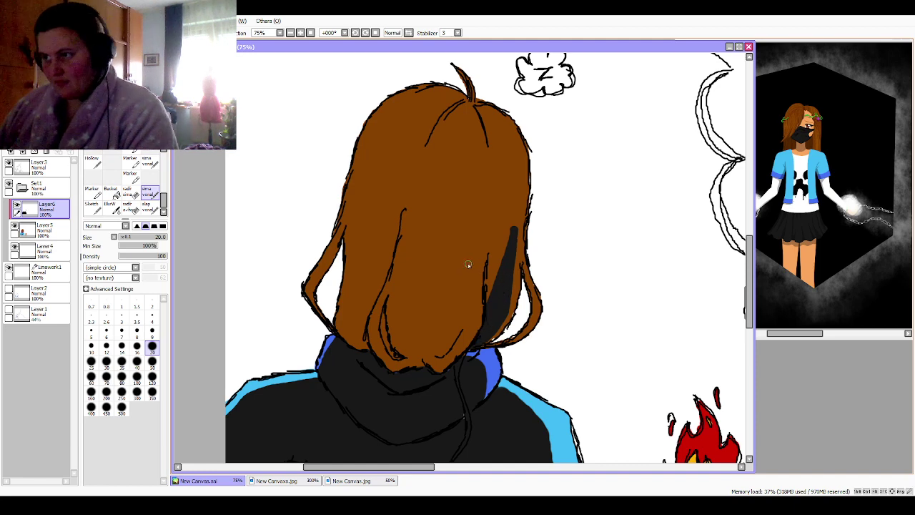
pyautogui.click(130, 193)
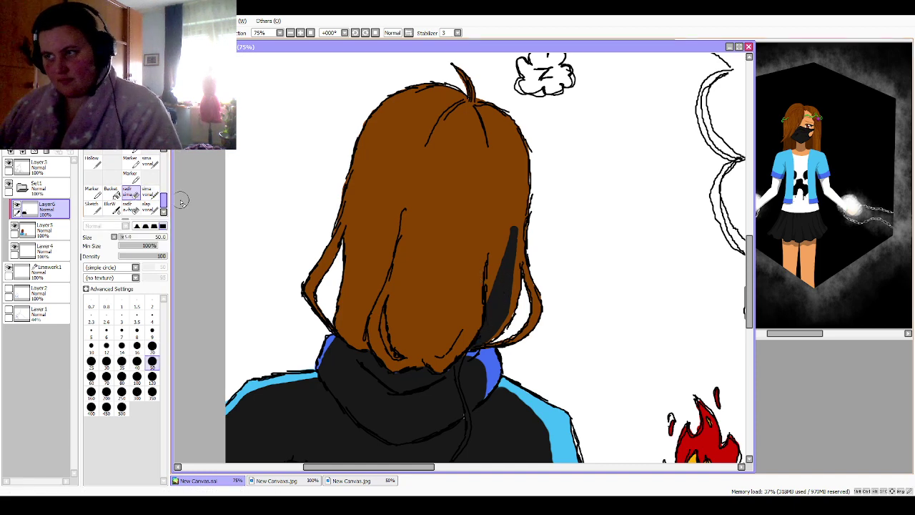
pyautogui.moveTo(496, 263)
pyautogui.mouseDown()
pyautogui.moveTo(485, 280)
pyautogui.moveTo(505, 231)
pyautogui.mouseUp()
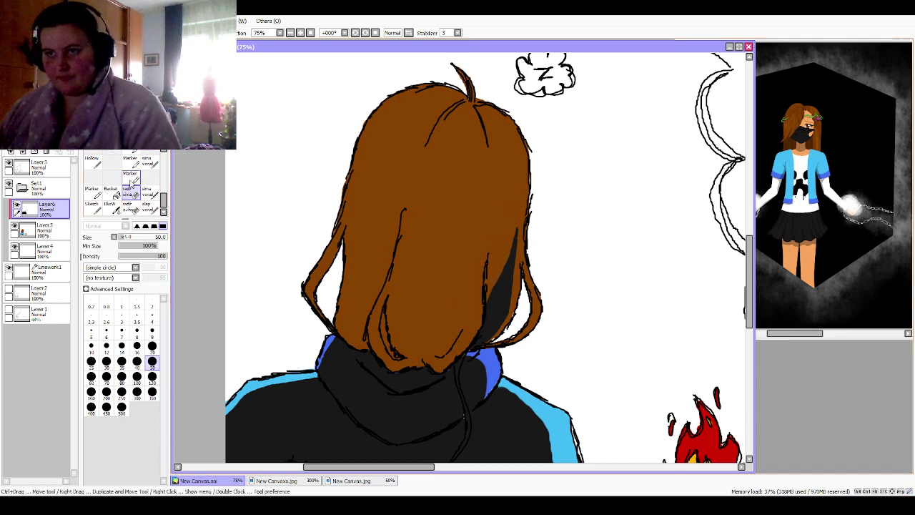
# Step: Outline the central hair shadow from the crown down to the tips at brush size 20 and bucket-fill it near-black
pyautogui.click(146, 207)
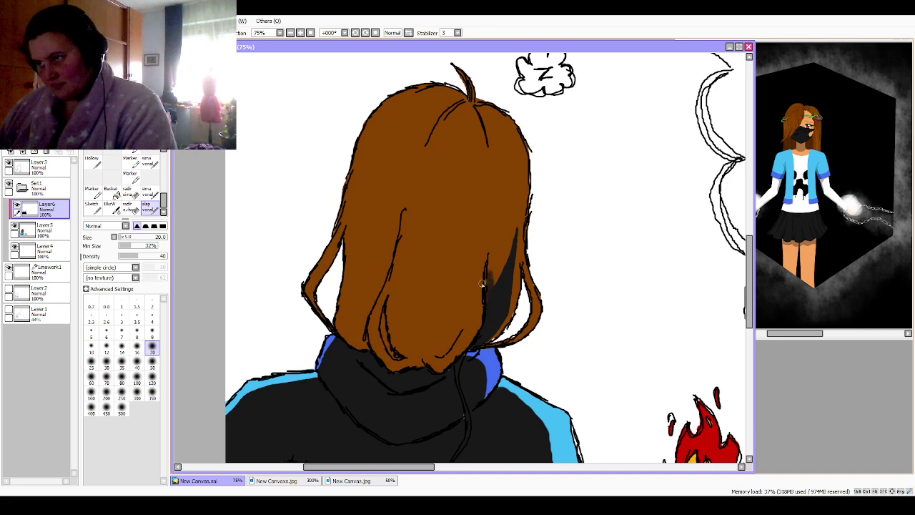
pyautogui.click(149, 195)
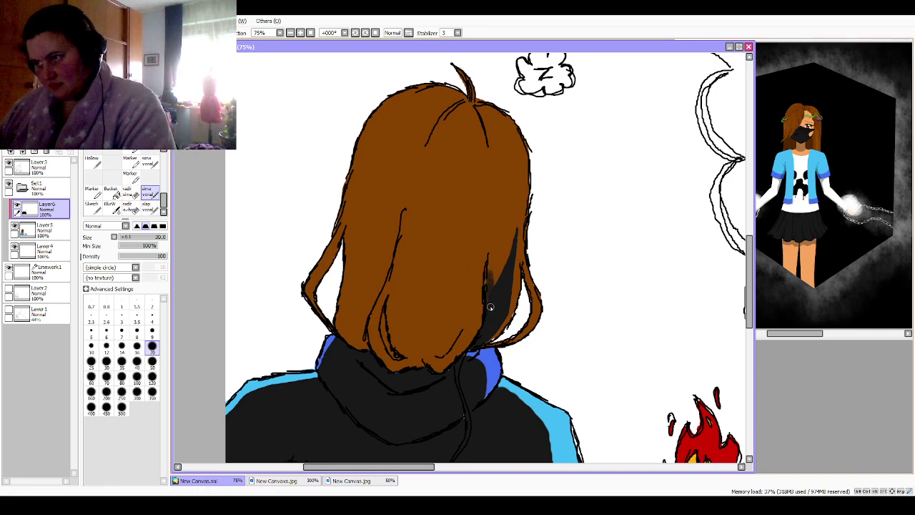
pyautogui.moveTo(489, 307)
pyautogui.mouseDown()
pyautogui.moveTo(504, 192)
pyautogui.moveTo(501, 151)
pyautogui.moveTo(479, 107)
pyautogui.moveTo(490, 150)
pyautogui.moveTo(489, 259)
pyautogui.moveTo(498, 168)
pyautogui.moveTo(495, 195)
pyautogui.mouseUp()
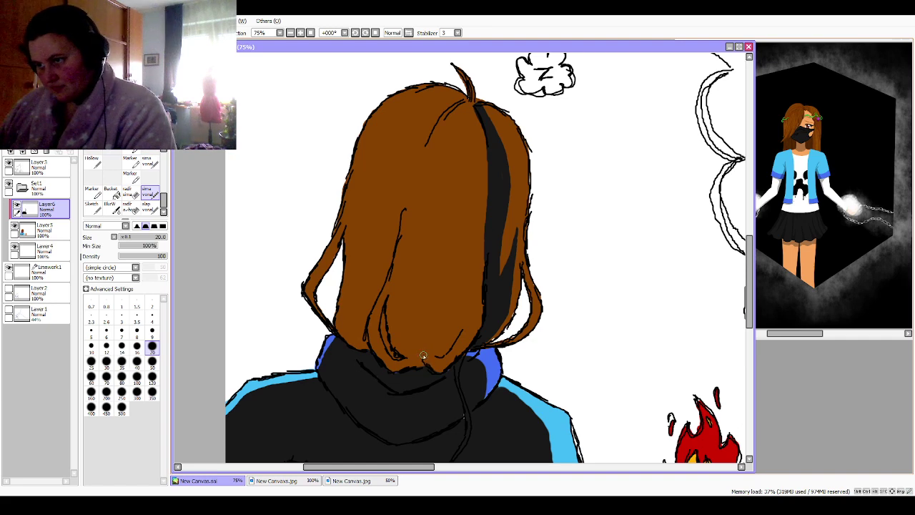
pyautogui.moveTo(423, 355)
pyautogui.mouseDown()
pyautogui.moveTo(467, 322)
pyautogui.moveTo(425, 353)
pyautogui.moveTo(441, 360)
pyautogui.moveTo(470, 321)
pyautogui.moveTo(465, 334)
pyautogui.moveTo(485, 255)
pyautogui.mouseUp()
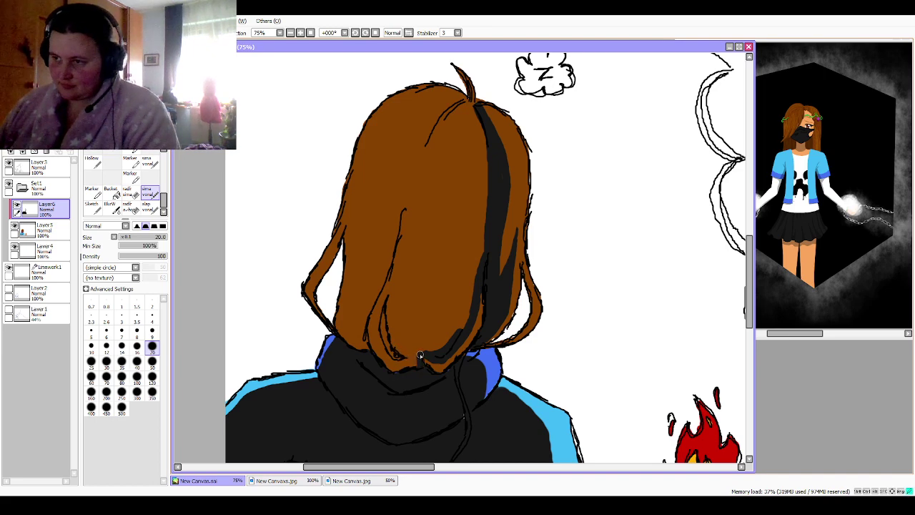
pyautogui.moveTo(420, 355); pyautogui.dragTo(406, 373)
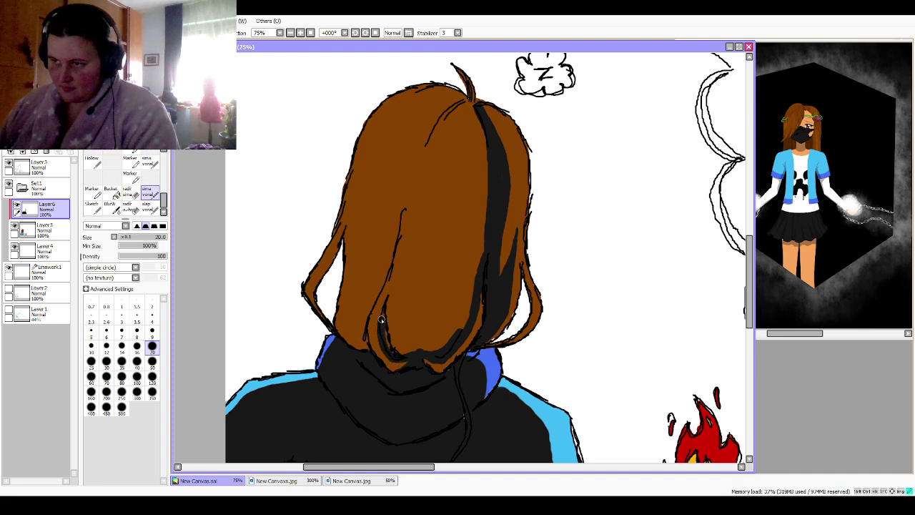
pyautogui.moveTo(387, 305)
pyautogui.mouseDown()
pyautogui.moveTo(402, 269)
pyautogui.moveTo(388, 306)
pyautogui.moveTo(402, 279)
pyautogui.moveTo(410, 221)
pyautogui.moveTo(388, 308)
pyautogui.moveTo(406, 204)
pyautogui.moveTo(412, 300)
pyautogui.mouseUp()
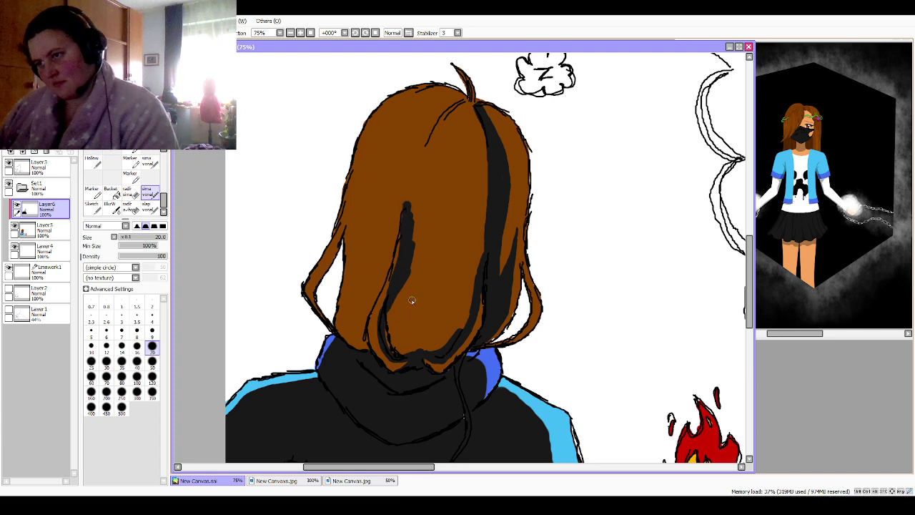
pyautogui.moveTo(405, 210); pyautogui.dragTo(435, 140)
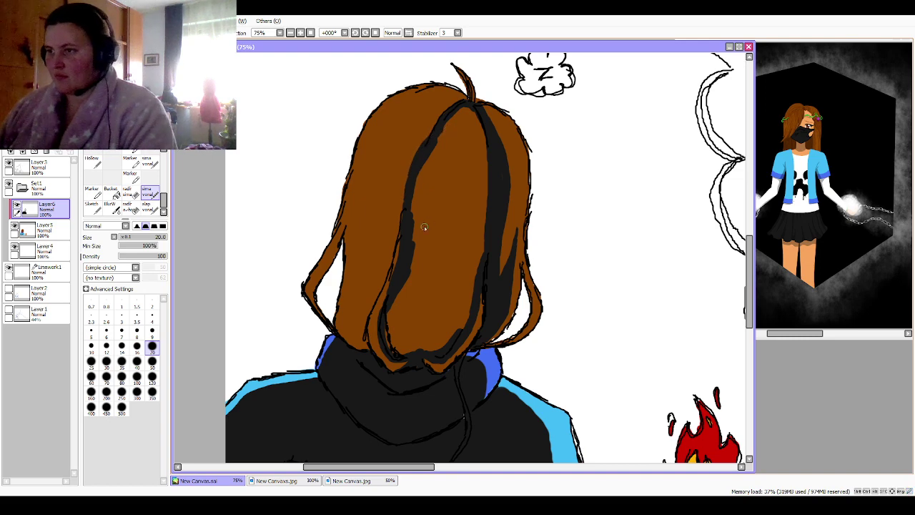
pyautogui.click(111, 191)
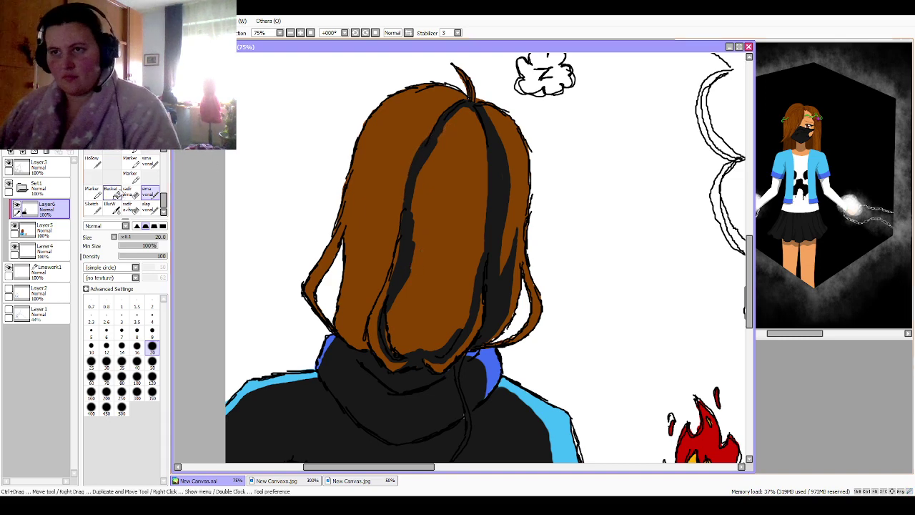
pyautogui.click(433, 271)
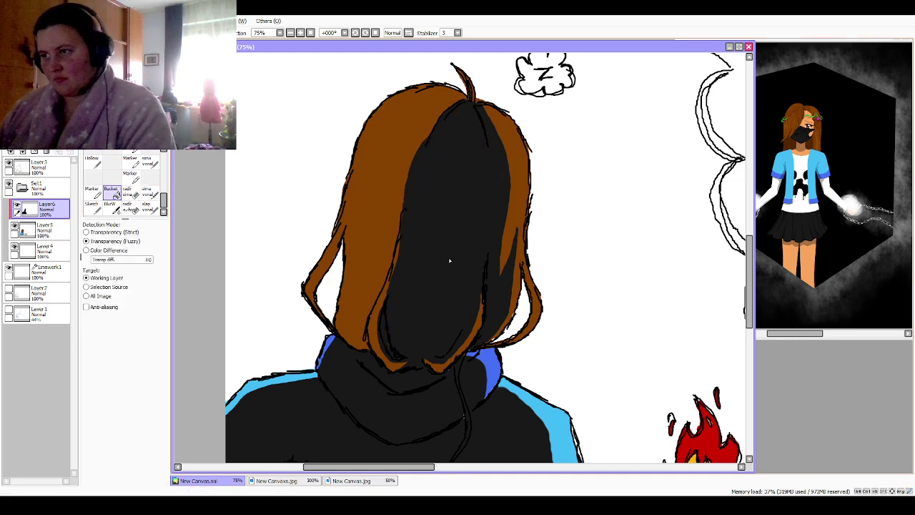
# Step: Outline a shadow section on the lower left of the hair at brush size 20 and bucket-fill it near-black
pyautogui.click(149, 191)
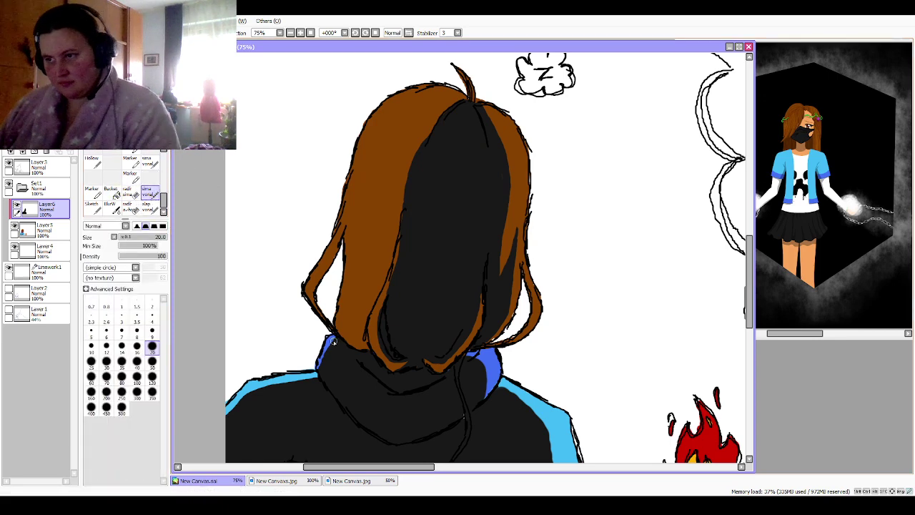
pyautogui.moveTo(363, 350)
pyautogui.mouseDown()
pyautogui.moveTo(363, 338)
pyautogui.moveTo(347, 338)
pyautogui.moveTo(347, 309)
pyautogui.moveTo(373, 238)
pyautogui.mouseUp()
pyautogui.moveTo(377, 227); pyautogui.dragTo(401, 196)
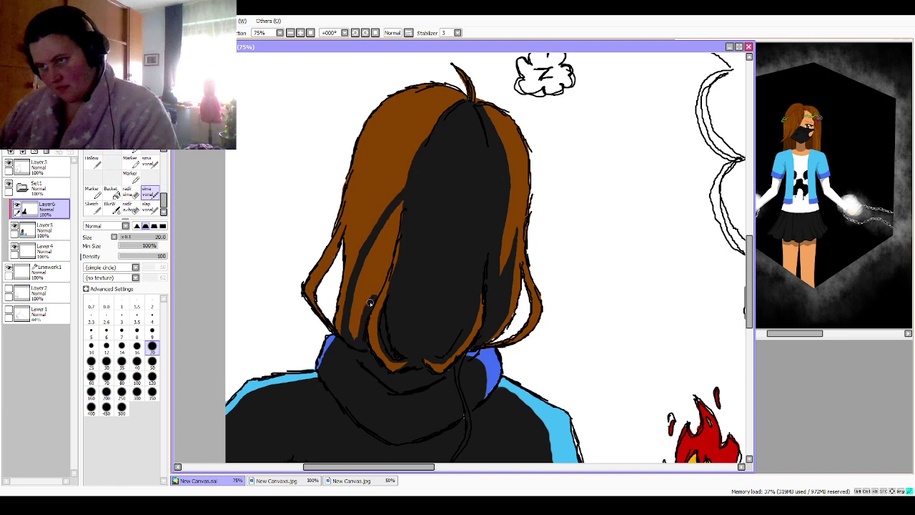
pyautogui.moveTo(369, 303); pyautogui.dragTo(403, 198)
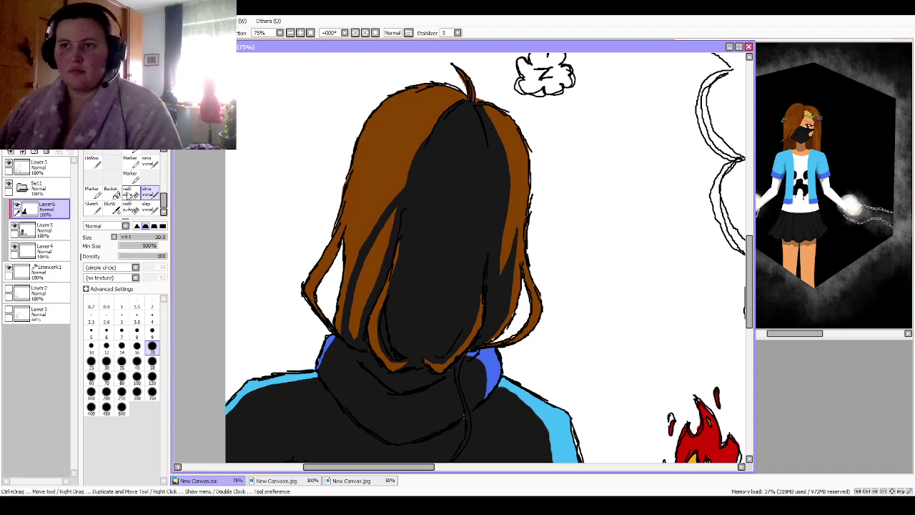
pyautogui.click(111, 192)
pyautogui.click(367, 282)
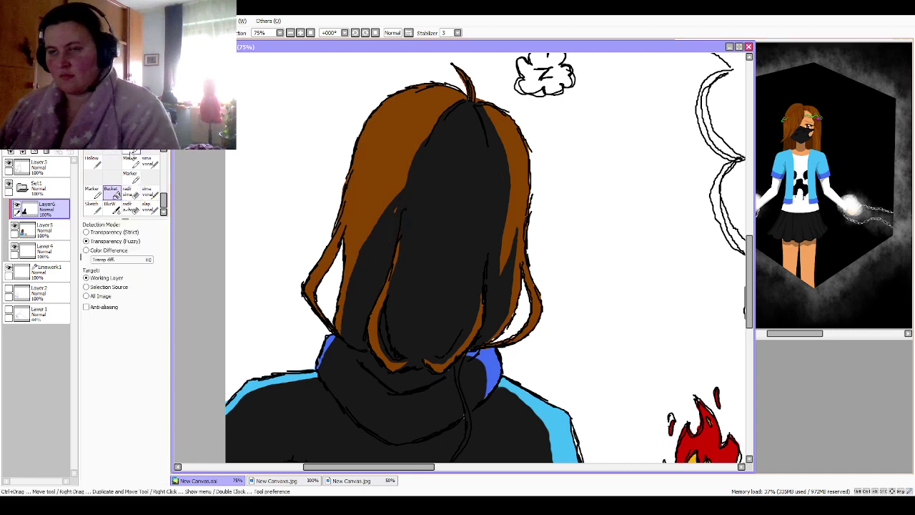
# Step: Paint a near-black strand along the hair's left edge at size 20 and thin it to a taper with the size 50 eraser
pyautogui.click(148, 191)
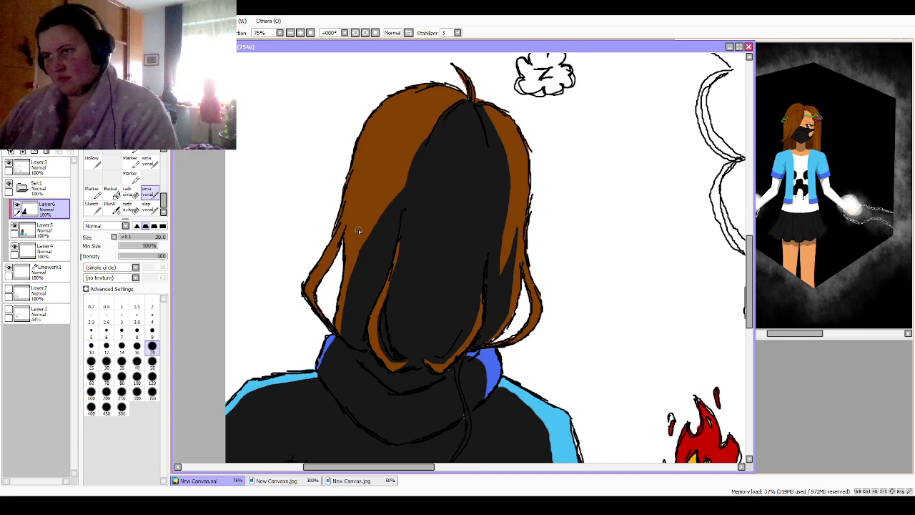
pyautogui.moveTo(345, 244); pyautogui.dragTo(362, 171)
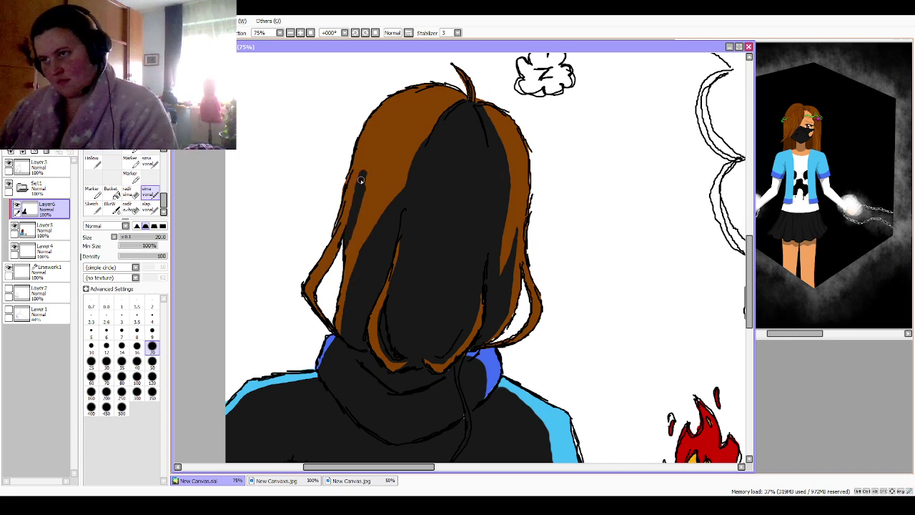
pyautogui.click(131, 192)
pyautogui.moveTo(380, 231)
pyautogui.mouseDown()
pyautogui.moveTo(350, 252)
pyautogui.moveTo(371, 181)
pyautogui.moveTo(360, 234)
pyautogui.moveTo(367, 192)
pyautogui.mouseUp()
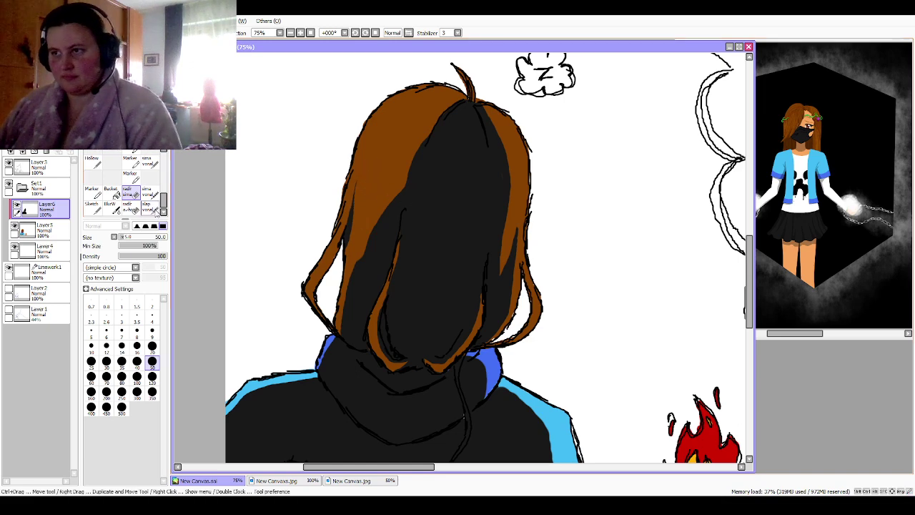
# Step: Outline the upper-left hair shadow up to the crown at size 20 and bucket-fill the gap beside the central shadow near-black
pyautogui.click(147, 193)
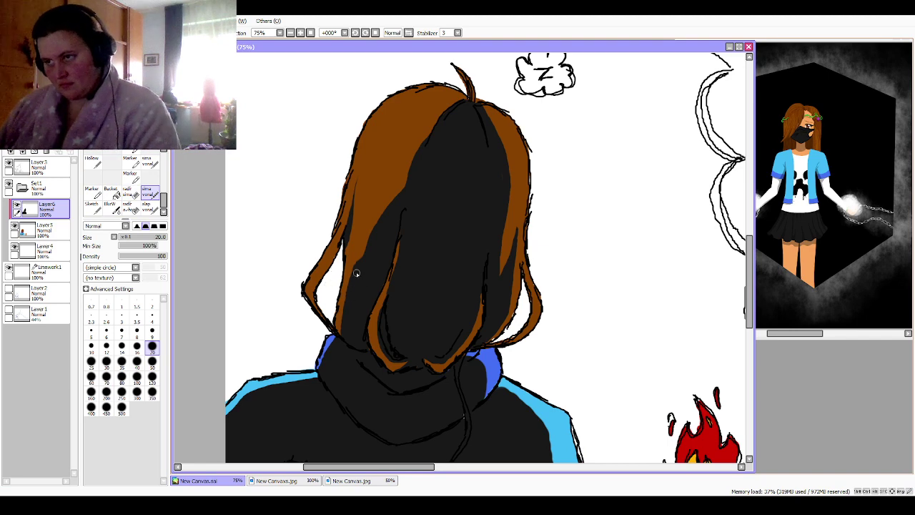
pyautogui.moveTo(354, 284); pyautogui.dragTo(368, 220)
pyautogui.moveTo(360, 253)
pyautogui.mouseDown()
pyautogui.moveTo(384, 140)
pyautogui.moveTo(403, 120)
pyautogui.moveTo(442, 122)
pyautogui.moveTo(406, 120)
pyautogui.mouseUp()
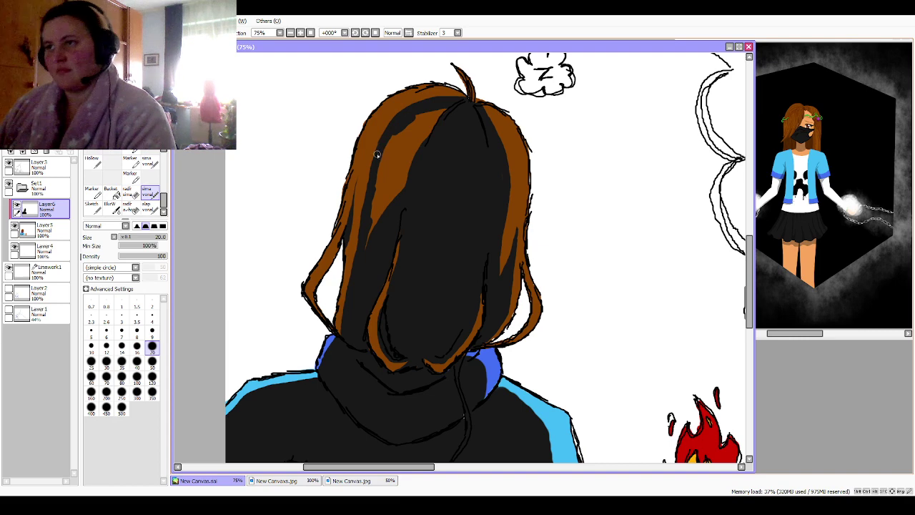
pyautogui.click(110, 192)
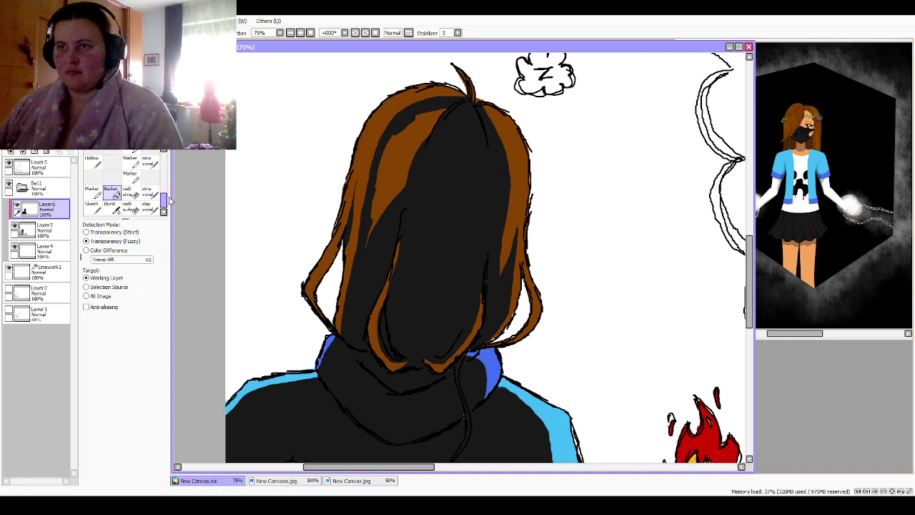
pyautogui.click(392, 163)
# Step: Set the shadow layer to Multiply at 40% opacity and add a new clipped layer above it
pyautogui.click(152, 194)
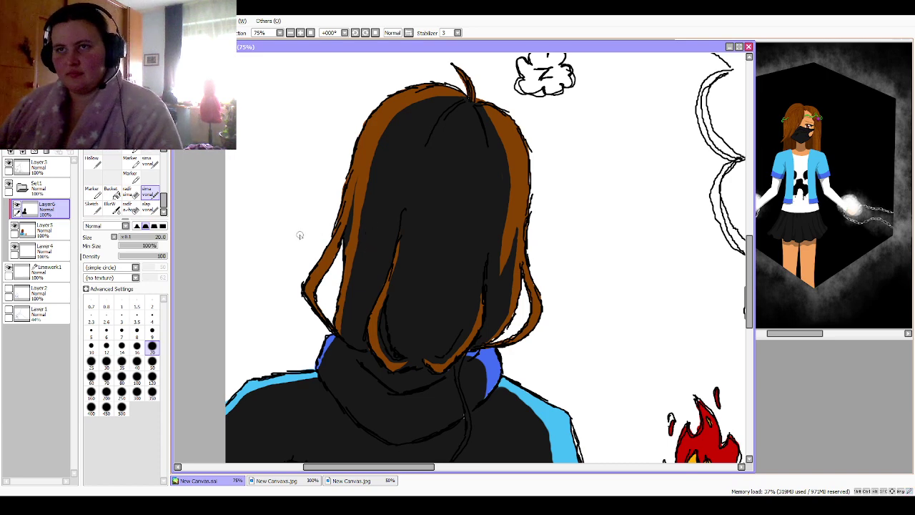
pyautogui.scroll(-3, 463, 416)
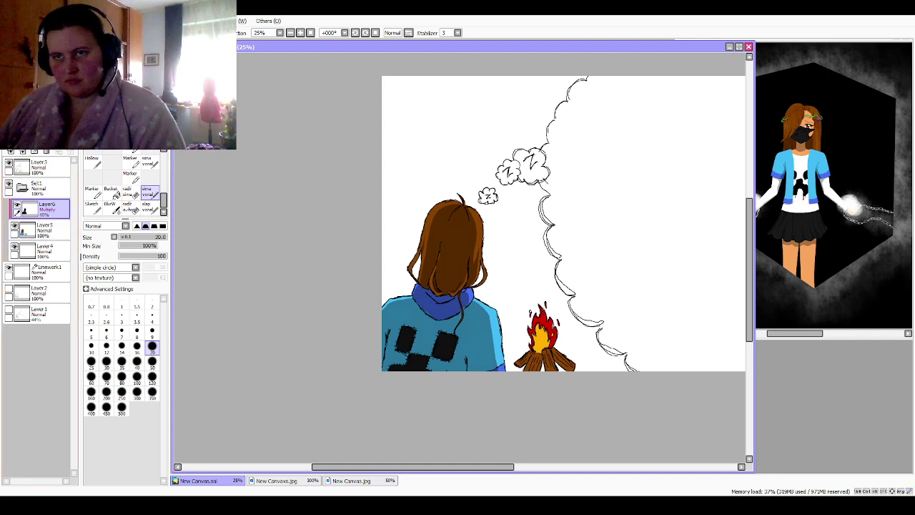
pyautogui.hotkey('ctrl', 'shift', 'n')
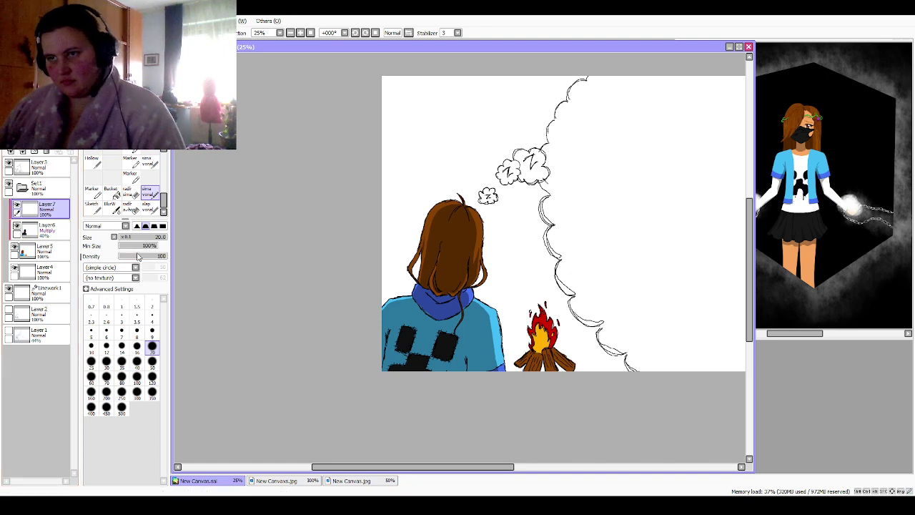
# Step: Airbrush a soft near-black shadow across the back of the hoodie at size 120 and set the layer to Multiply
pyautogui.click(151, 208)
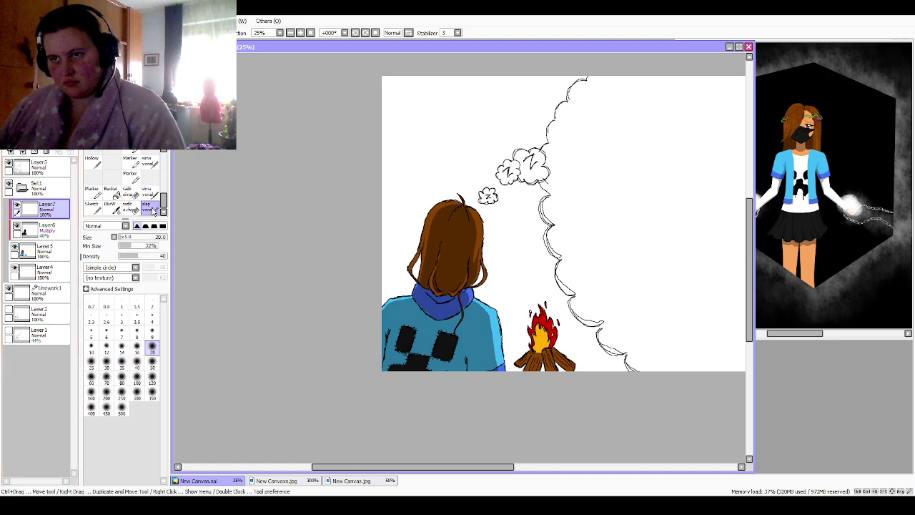
pyautogui.click(152, 361)
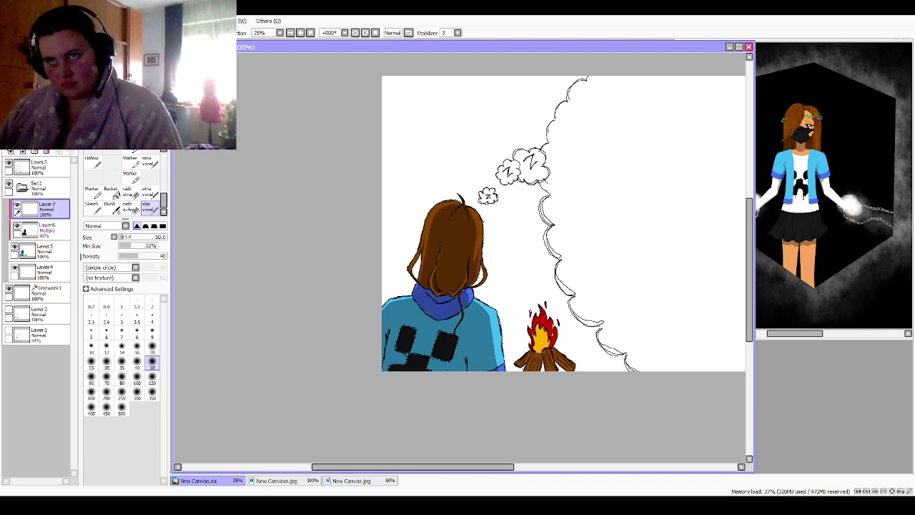
pyautogui.click(152, 382)
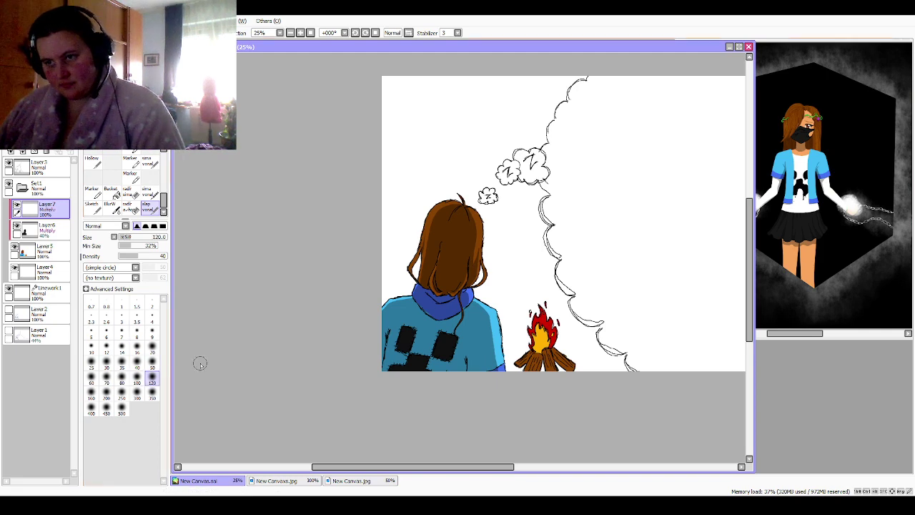
pyautogui.moveTo(465, 328)
pyautogui.mouseDown()
pyautogui.moveTo(455, 365)
pyautogui.moveTo(454, 333)
pyautogui.moveTo(442, 370)
pyautogui.moveTo(456, 358)
pyautogui.moveTo(442, 341)
pyautogui.moveTo(428, 370)
pyautogui.moveTo(423, 325)
pyautogui.moveTo(403, 370)
pyautogui.moveTo(409, 331)
pyautogui.moveTo(377, 370)
pyautogui.moveTo(386, 334)
pyautogui.moveTo(403, 315)
pyautogui.moveTo(446, 327)
pyautogui.moveTo(447, 376)
pyautogui.moveTo(457, 385)
pyautogui.moveTo(453, 374)
pyautogui.moveTo(443, 381)
pyautogui.moveTo(423, 374)
pyautogui.moveTo(421, 340)
pyautogui.moveTo(396, 355)
pyautogui.mouseUp()
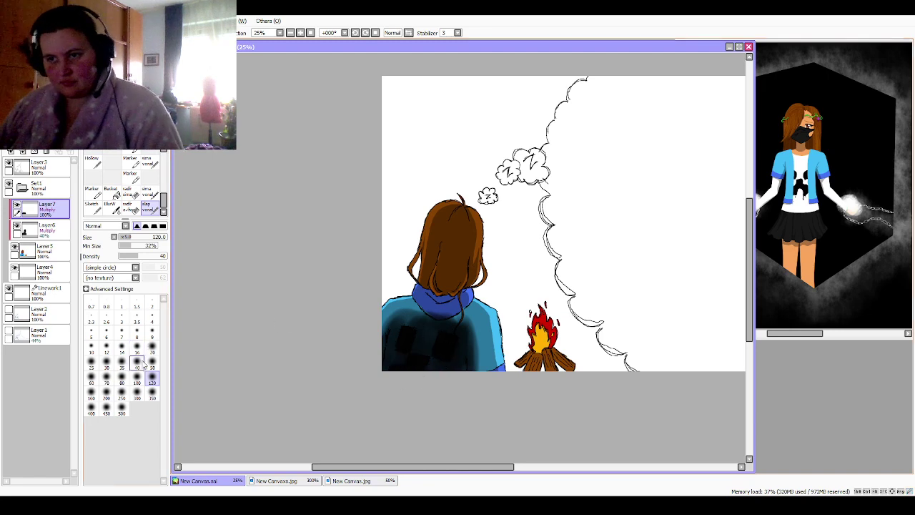
# Step: Extend the soft shadow over the hoodie and hair at brush size 350 and lower the layer's opacity to 34%
pyautogui.click(151, 391)
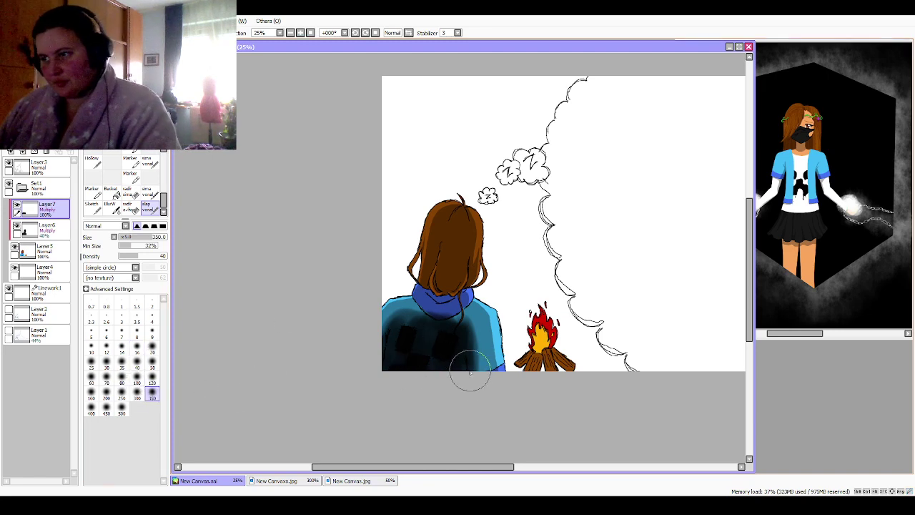
pyautogui.moveTo(470, 381)
pyautogui.mouseDown()
pyautogui.moveTo(461, 331)
pyautogui.moveTo(441, 315)
pyautogui.moveTo(407, 325)
pyautogui.moveTo(394, 357)
pyautogui.mouseUp()
pyautogui.moveTo(456, 323)
pyautogui.mouseDown()
pyautogui.moveTo(436, 333)
pyautogui.moveTo(451, 226)
pyautogui.moveTo(434, 303)
pyautogui.mouseUp()
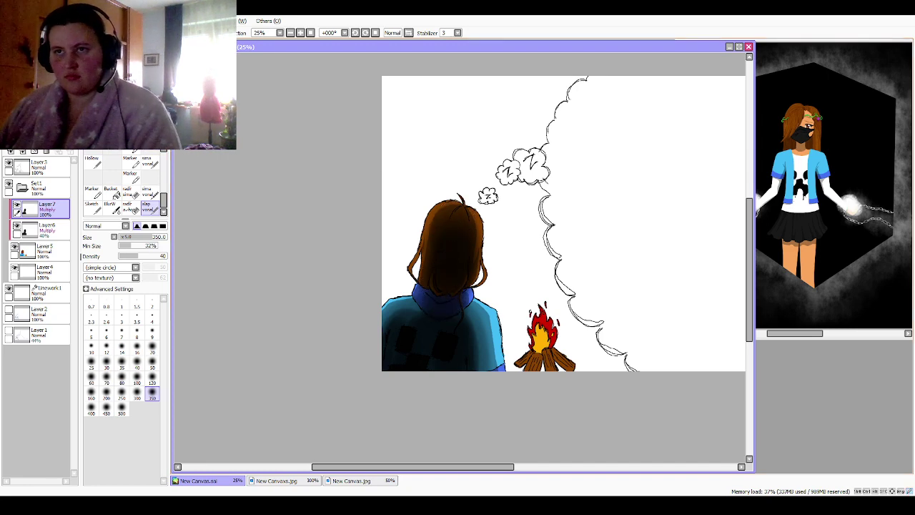
pyautogui.hotkey('ctrl', 'z')
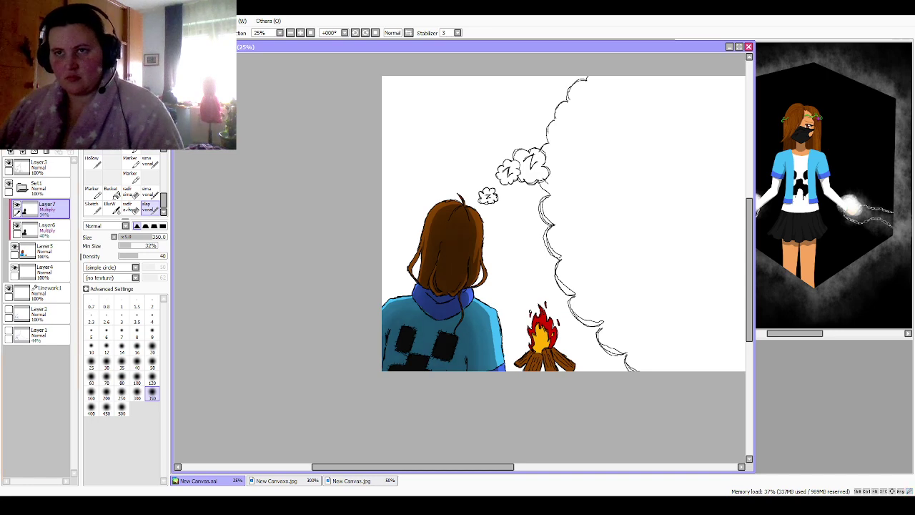
# Step: Add a clipped layer and paint a soft orange rim light along the hoodie and hair edges at brush size 120
pyautogui.click(11, 141)
pyautogui.click(10, 121)
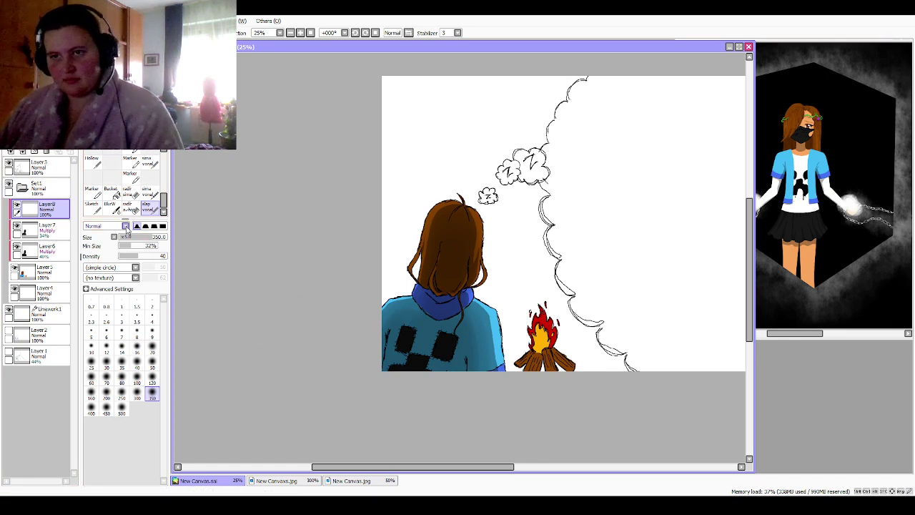
pyautogui.click(152, 383)
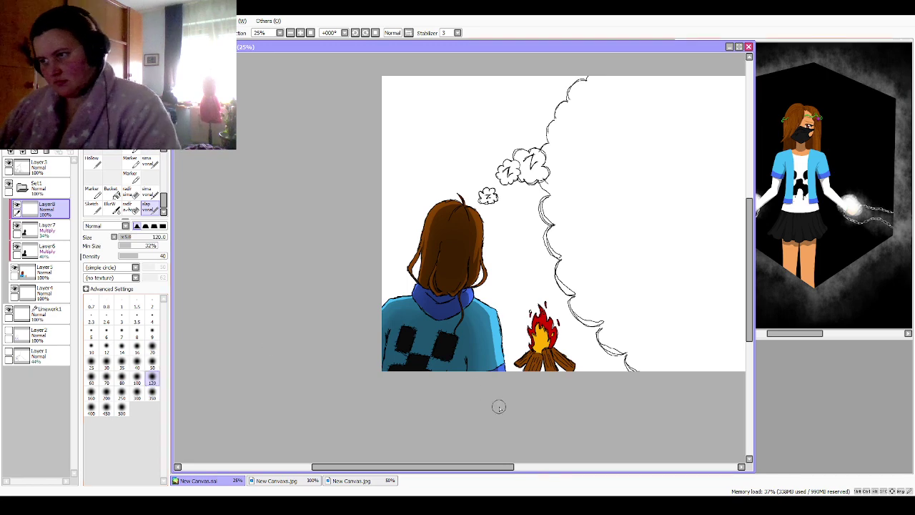
pyautogui.moveTo(508, 357)
pyautogui.mouseDown()
pyautogui.moveTo(499, 317)
pyautogui.moveTo(476, 295)
pyautogui.mouseUp()
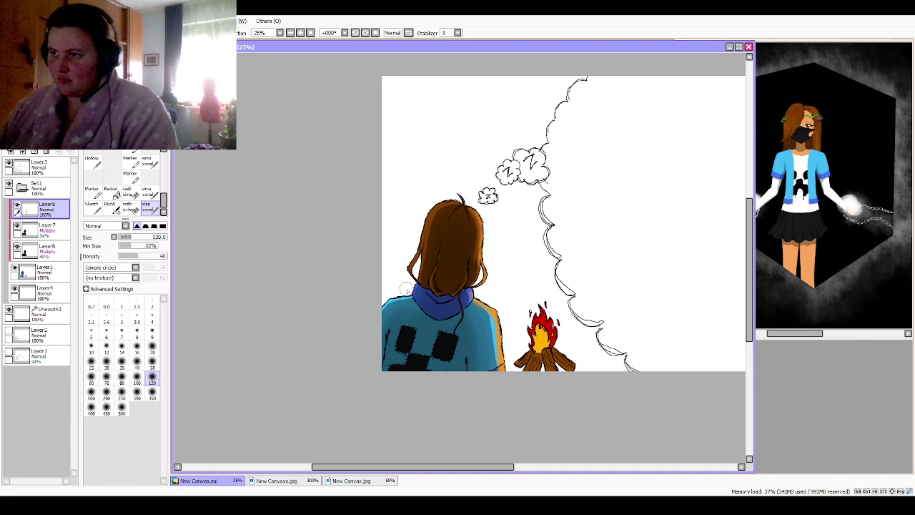
pyautogui.moveTo(414, 248)
pyautogui.mouseDown()
pyautogui.moveTo(431, 206)
pyautogui.moveTo(458, 186)
pyautogui.moveTo(467, 200)
pyautogui.mouseUp()
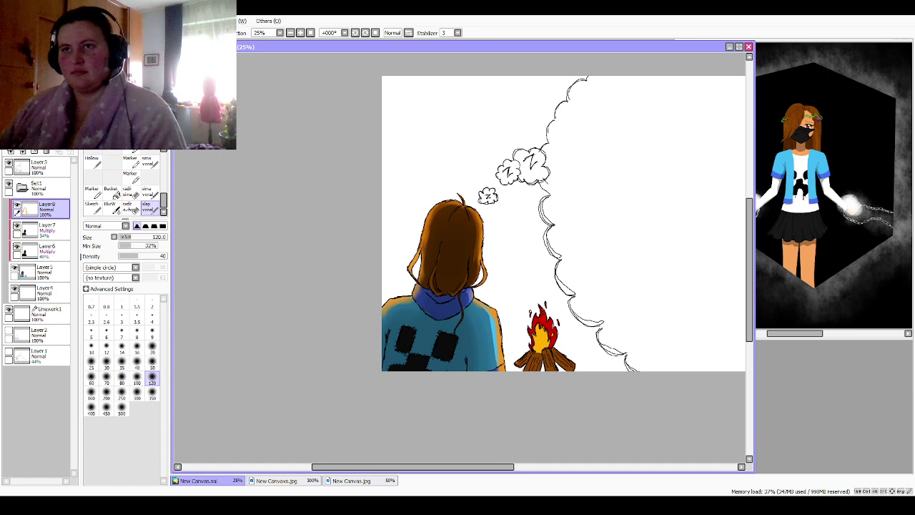
# Step: Try the Screen, Overlay, Luminosity, Shade and Lumi & Shade blending modes on the orange rim-light layer
pyautogui.press('Down')
pyautogui.press('Down')
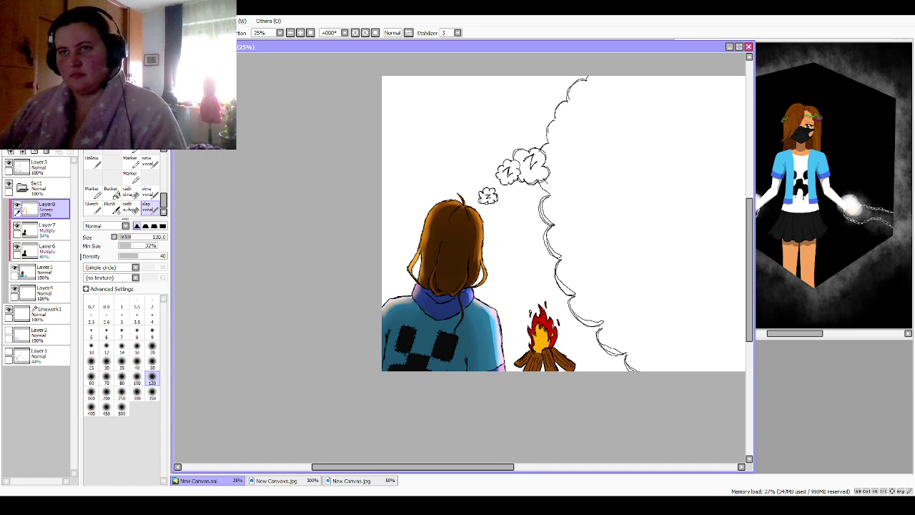
pyautogui.press('Down')
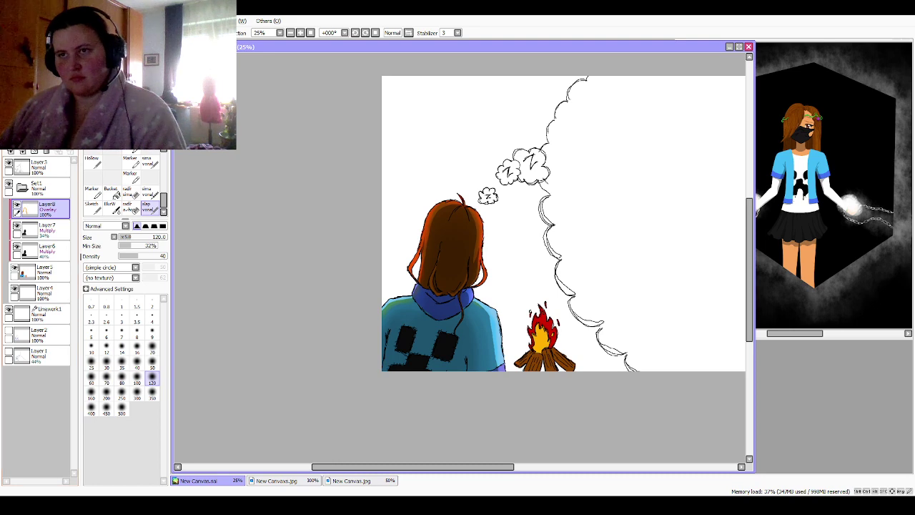
pyautogui.press('Down')
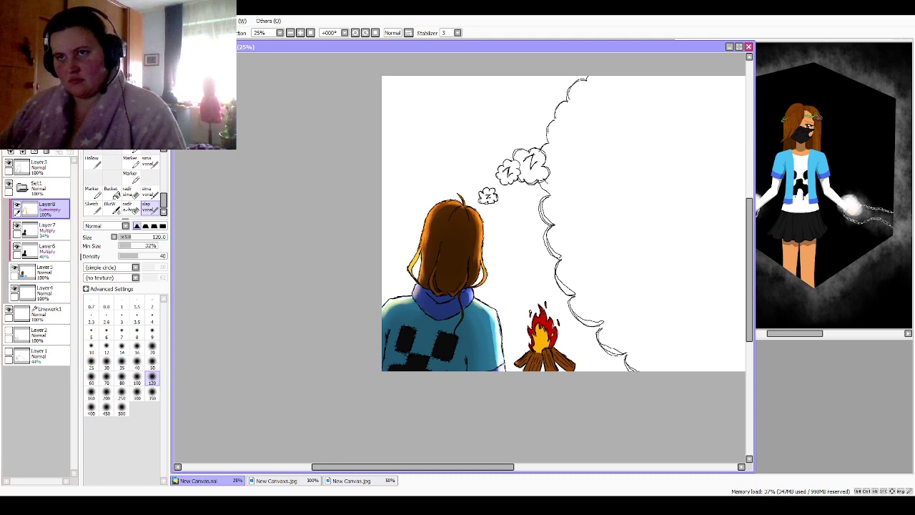
pyautogui.press('Down')
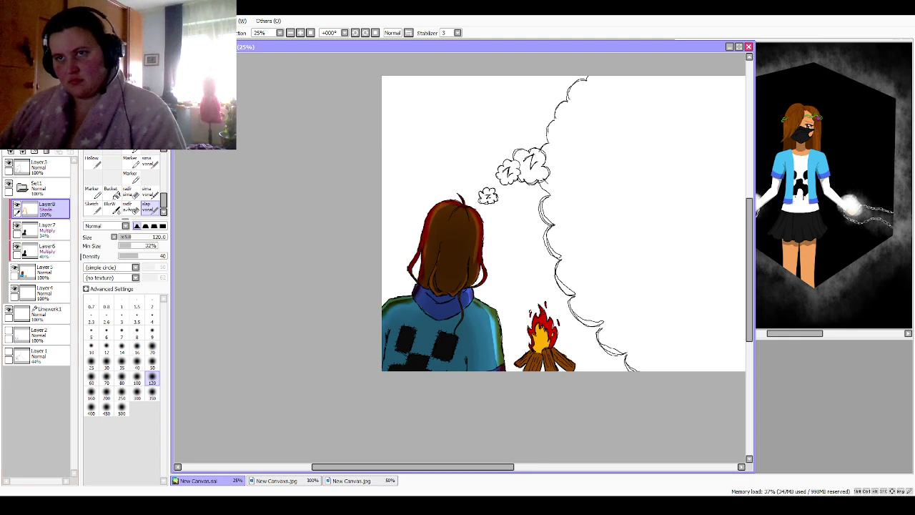
pyautogui.press('Down')
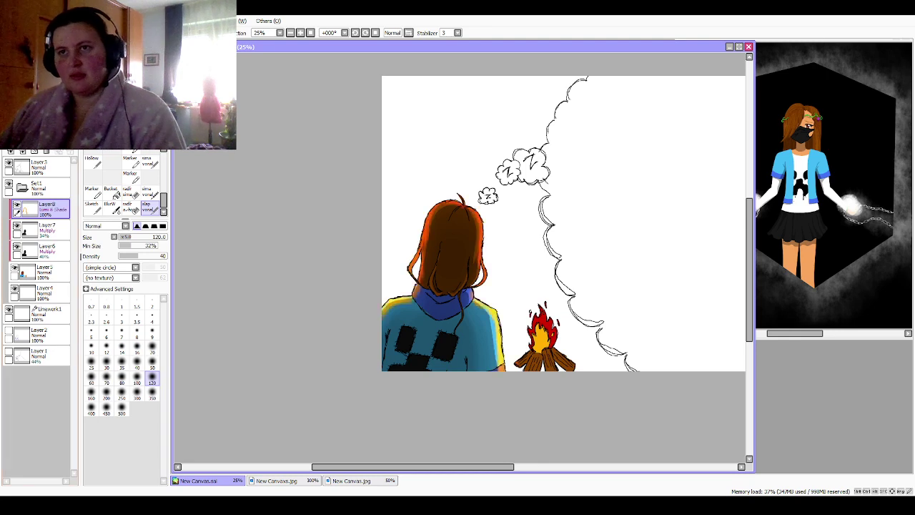
# Step: Set the rim-light layer to Normal at 64% opacity and add a new clipped layer above it
pyautogui.click(43, 100)
pyautogui.moveTo(66, 102); pyautogui.dragTo(50, 102)
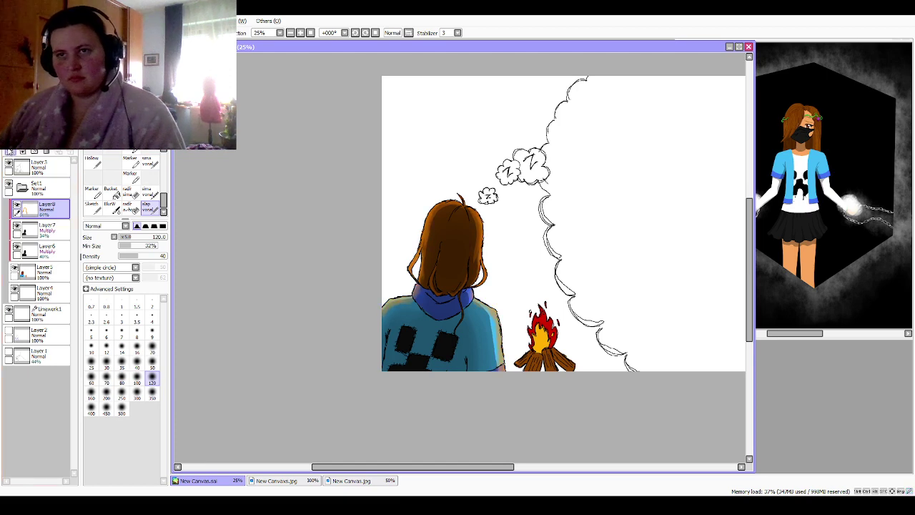
pyautogui.click(10, 152)
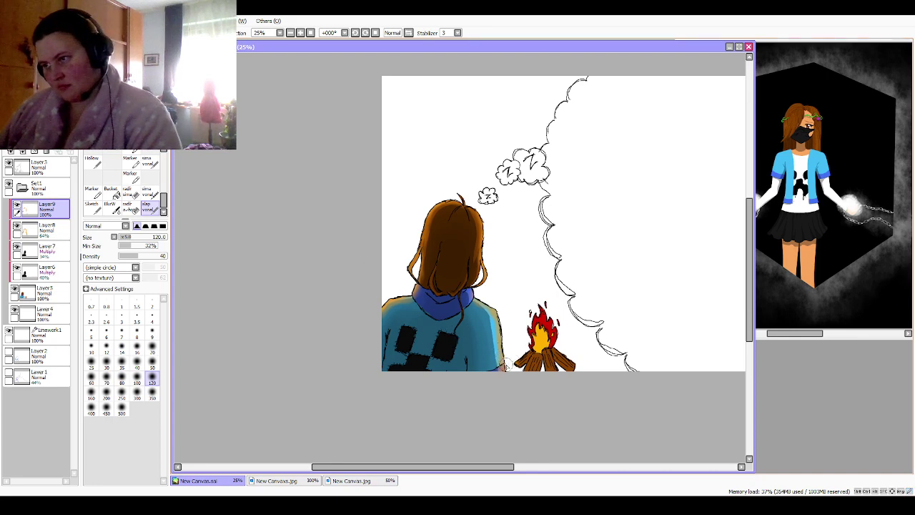
# Step: Airbrush a soft orange glow over the campfire's flames on the 64% opacity rim-light layer at size 120
pyautogui.press('pageup')
pyautogui.press('pageup')
pyautogui.press('pageup')
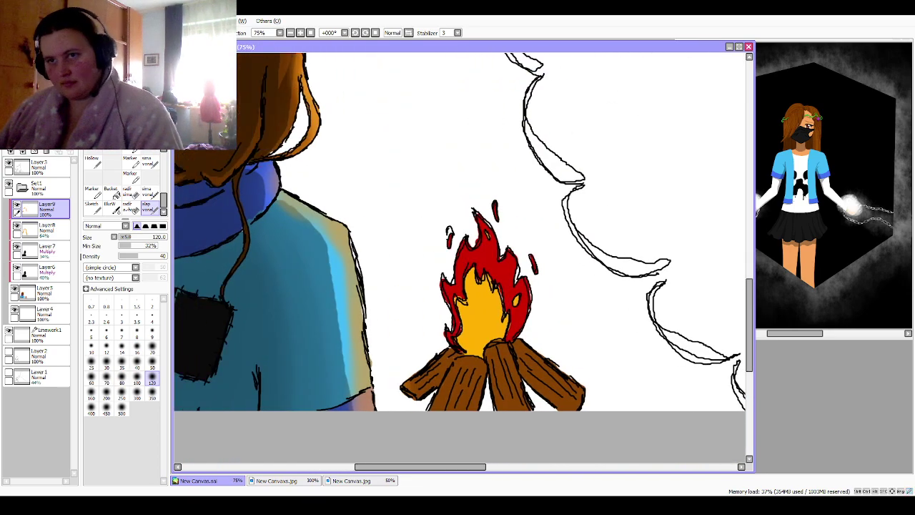
pyautogui.click(43, 229)
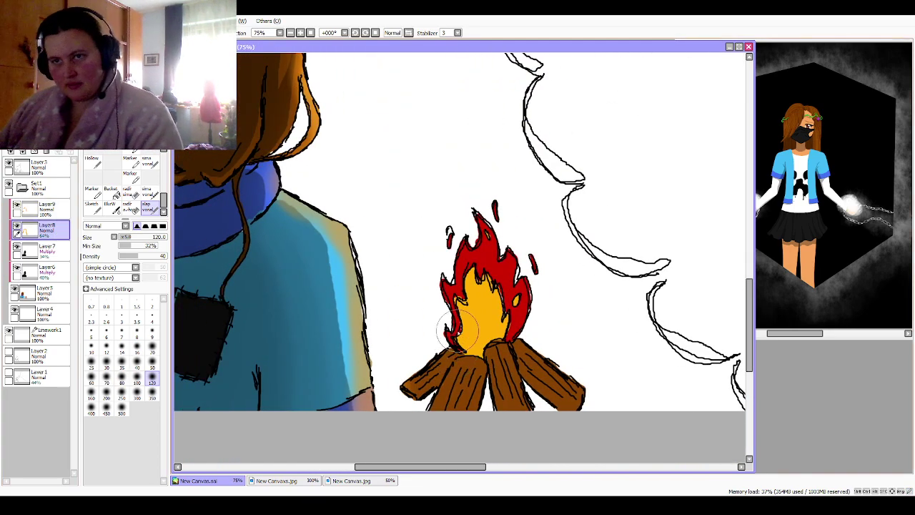
pyautogui.moveTo(485, 330)
pyautogui.mouseDown()
pyautogui.moveTo(493, 301)
pyautogui.moveTo(495, 330)
pyautogui.moveTo(483, 276)
pyautogui.mouseUp()
pyautogui.moveTo(470, 314); pyautogui.dragTo(473, 351)
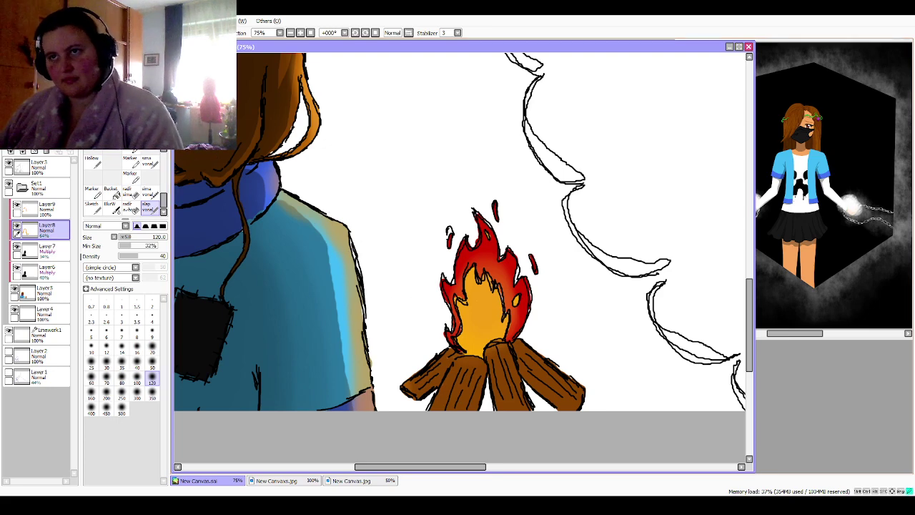
# Step: Brighten the core of the inner flame with soft bright yellow at brush size 50
pyautogui.click(151, 347)
pyautogui.click(152, 362)
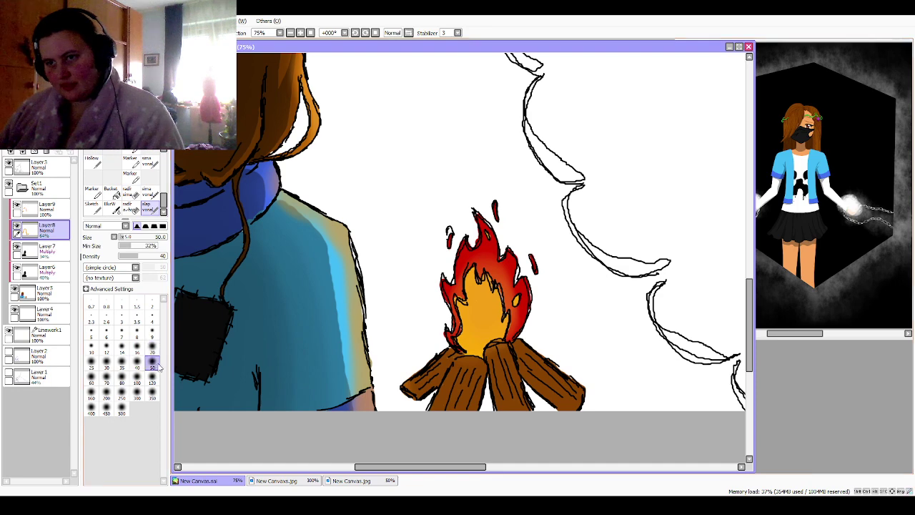
pyautogui.moveTo(482, 344)
pyautogui.mouseDown()
pyautogui.moveTo(480, 312)
pyautogui.moveTo(486, 342)
pyautogui.mouseUp()
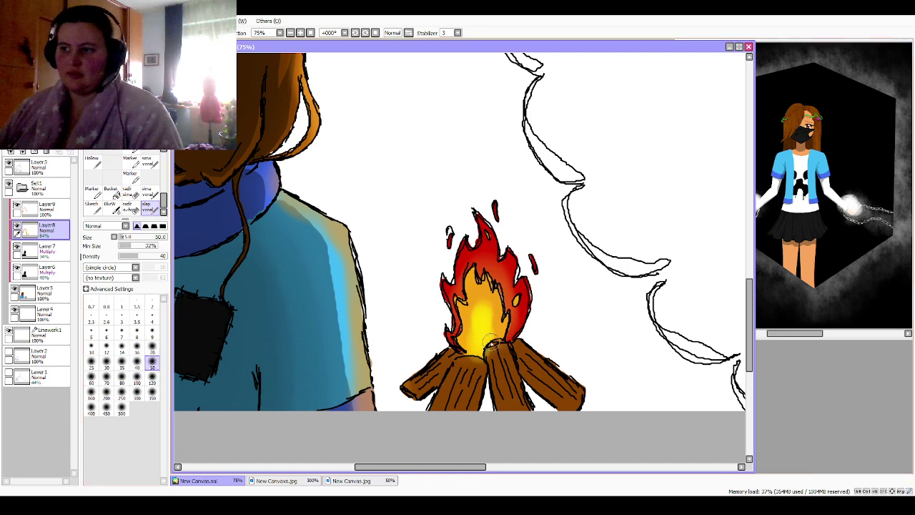
# Step: Paint soft orange firelight highlights on the campfire logs on the topmost clipped layer at brush size 50
pyautogui.click(43, 209)
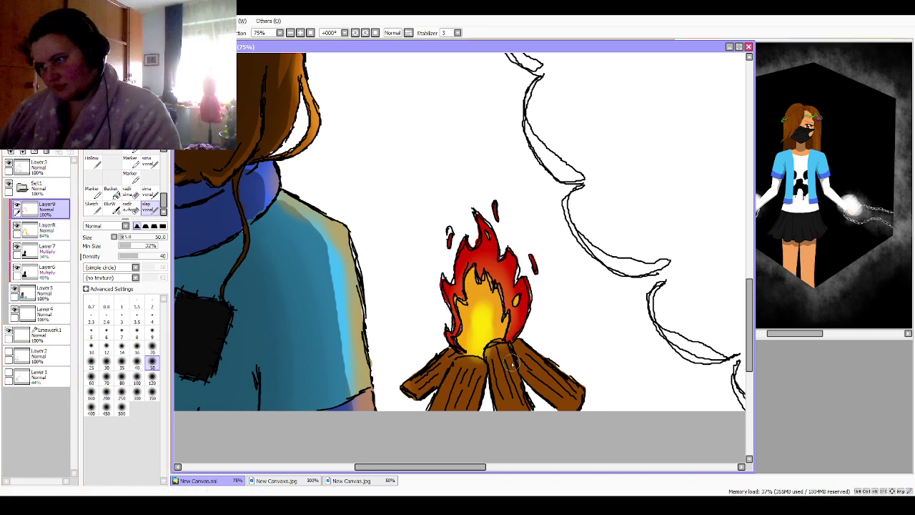
pyautogui.moveTo(509, 364)
pyautogui.mouseDown()
pyautogui.moveTo(503, 345)
pyautogui.moveTo(503, 360)
pyautogui.mouseUp()
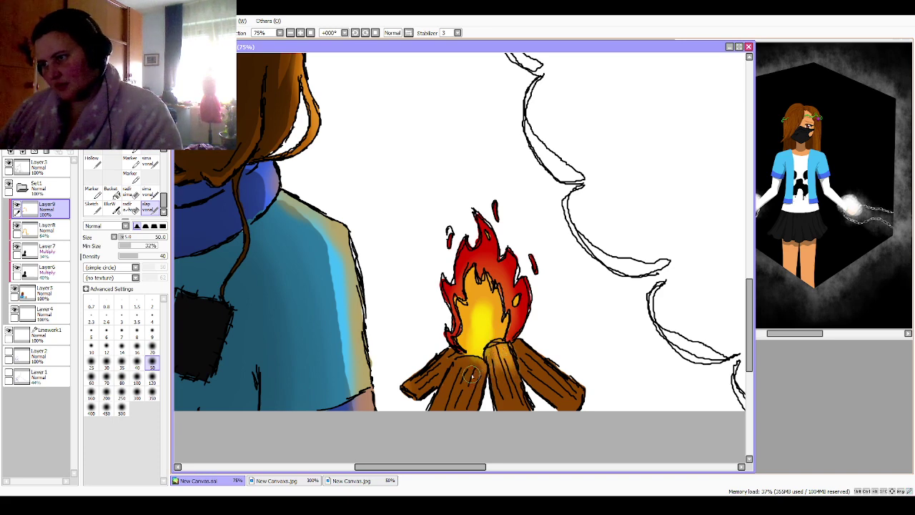
pyautogui.moveTo(479, 365)
pyautogui.mouseDown()
pyautogui.moveTo(448, 409)
pyautogui.moveTo(460, 380)
pyautogui.moveTo(450, 408)
pyautogui.mouseUp()
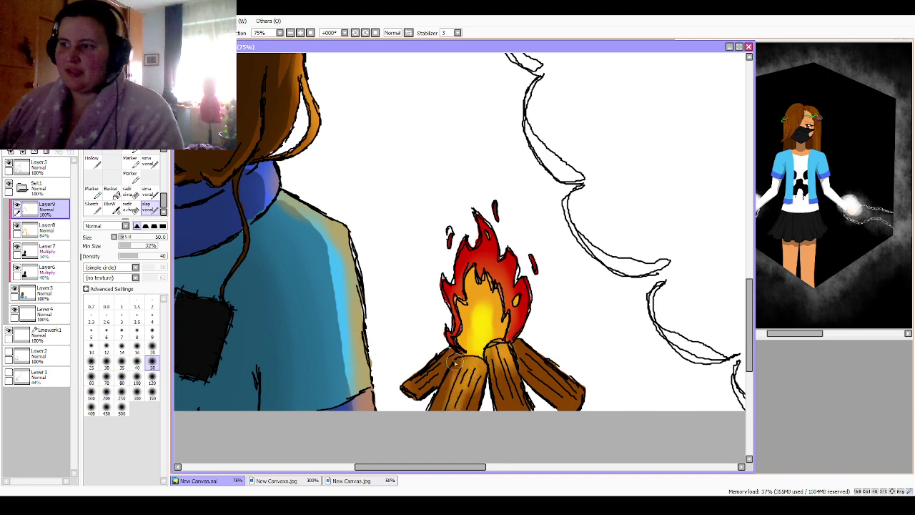
pyautogui.moveTo(459, 356); pyautogui.dragTo(445, 352)
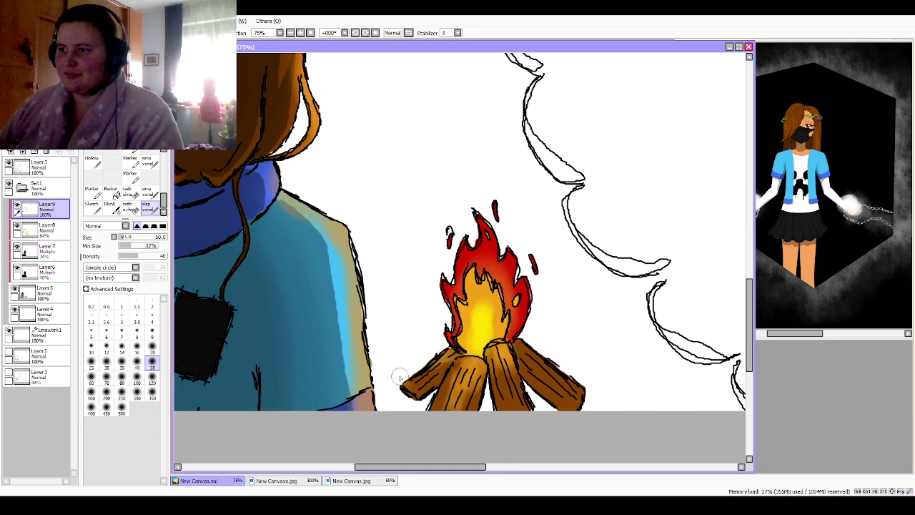
pyautogui.moveTo(550, 367)
pyautogui.mouseDown()
pyautogui.moveTo(528, 351)
pyautogui.moveTo(527, 363)
pyautogui.mouseUp()
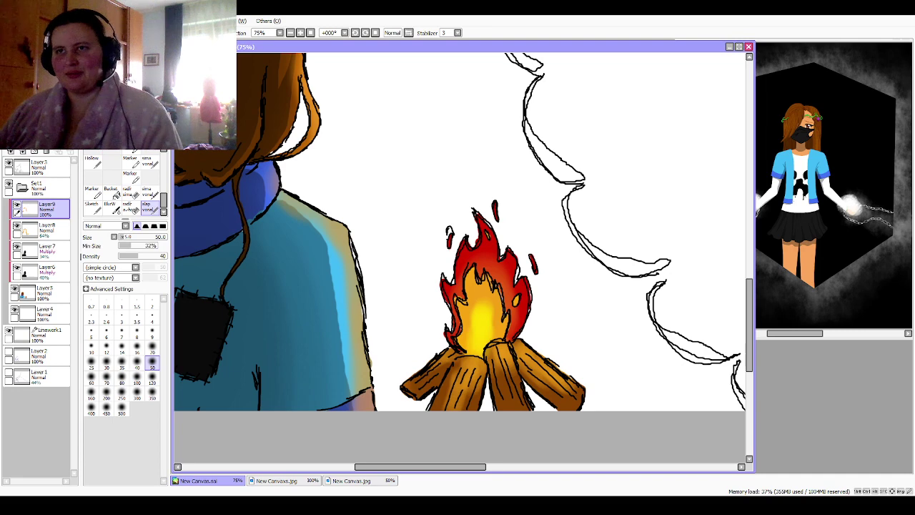
# Step: Create a new layer folder, move it out above the Set1 folder, and collapse Set1
pyautogui.scroll(-4, 460, 255)
pyautogui.moveTo(497, 193); pyautogui.dragTo(487, 249)
pyautogui.click(25, 192)
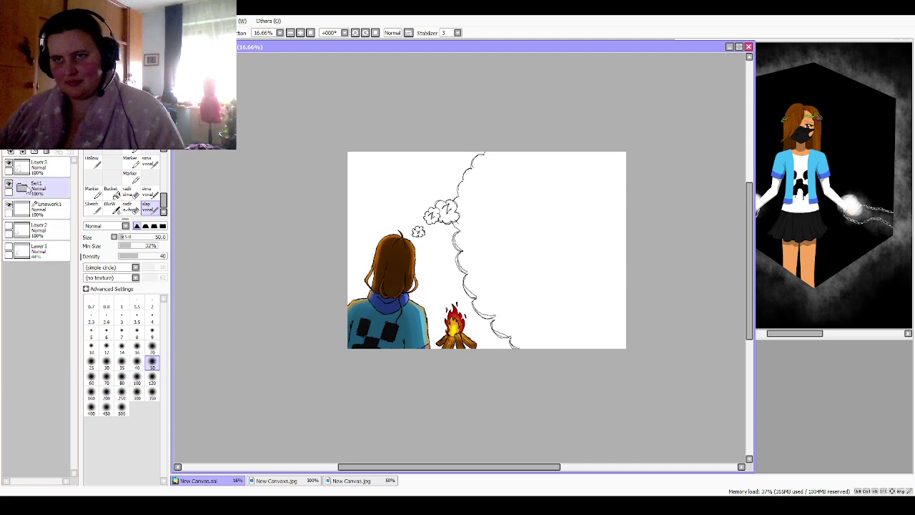
pyautogui.click(34, 140)
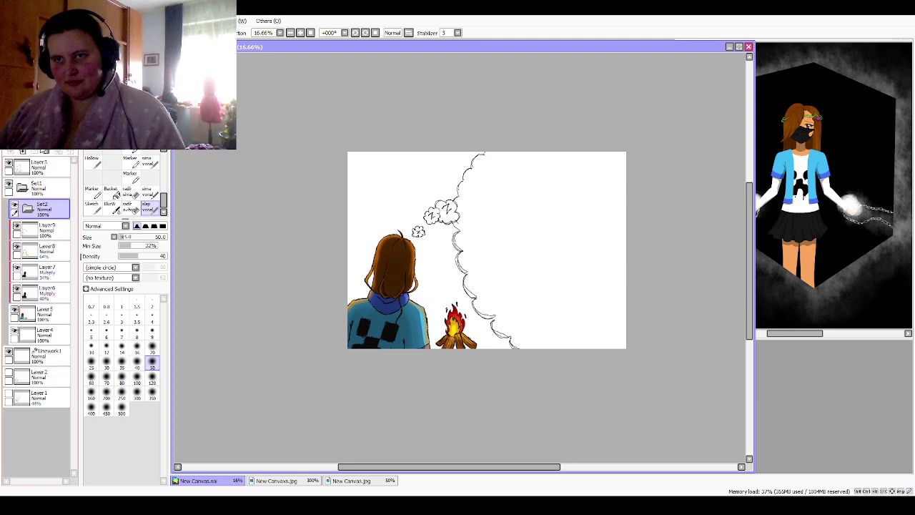
pyautogui.moveTo(28, 206); pyautogui.dragTo(22, 178)
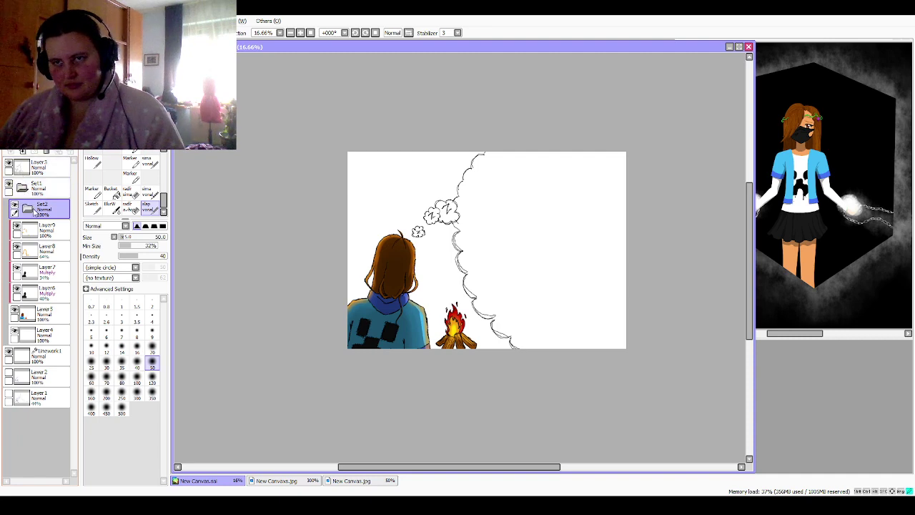
pyautogui.moveTo(44, 208); pyautogui.dragTo(37, 187)
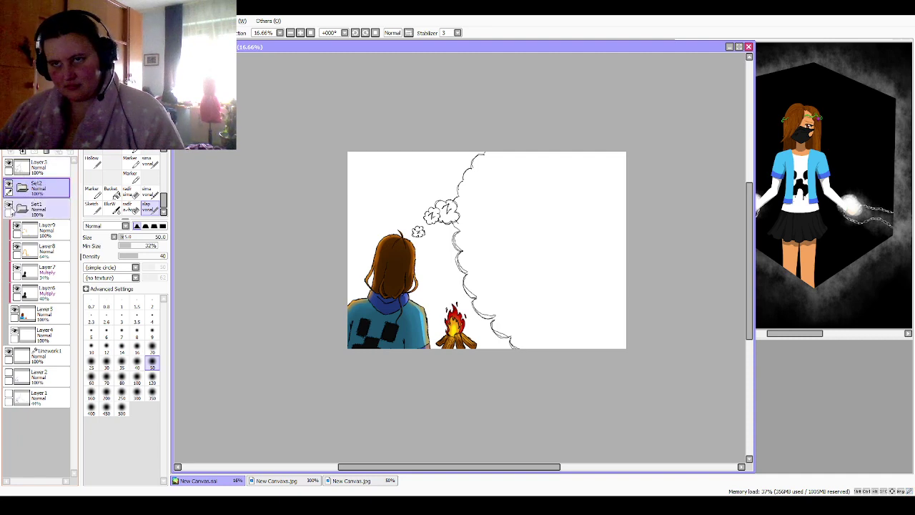
pyautogui.click(12, 207)
pyautogui.click(11, 207)
pyautogui.click(22, 208)
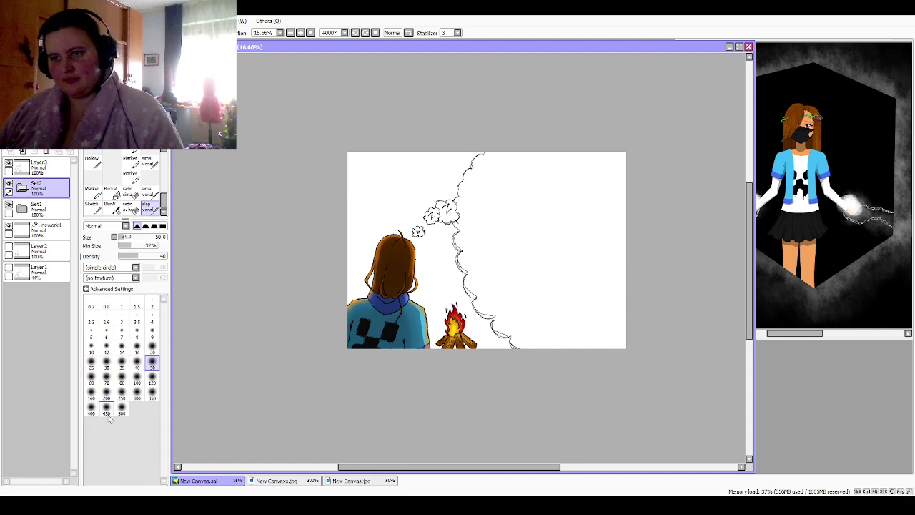
# Step: Set the brush size to 120 and add two new layers inside the Set2 folder
pyautogui.click(151, 379)
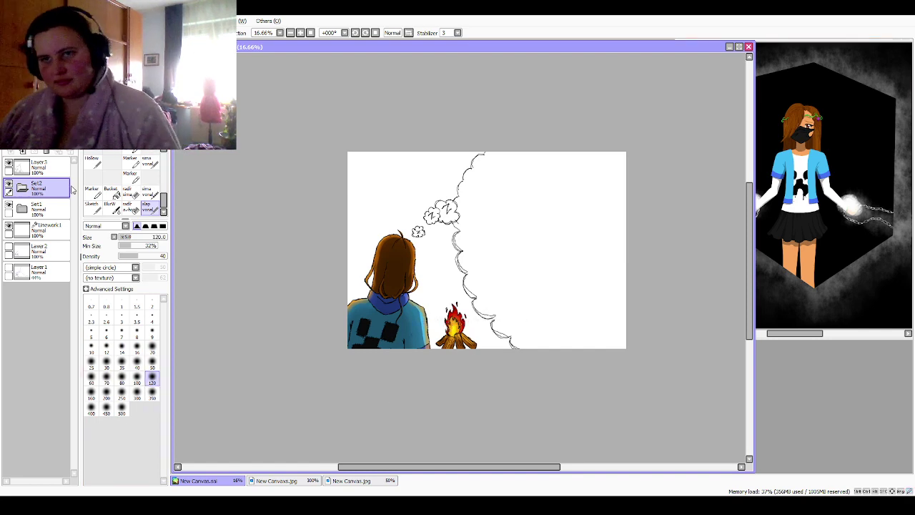
pyautogui.click(11, 141)
pyautogui.click(10, 141)
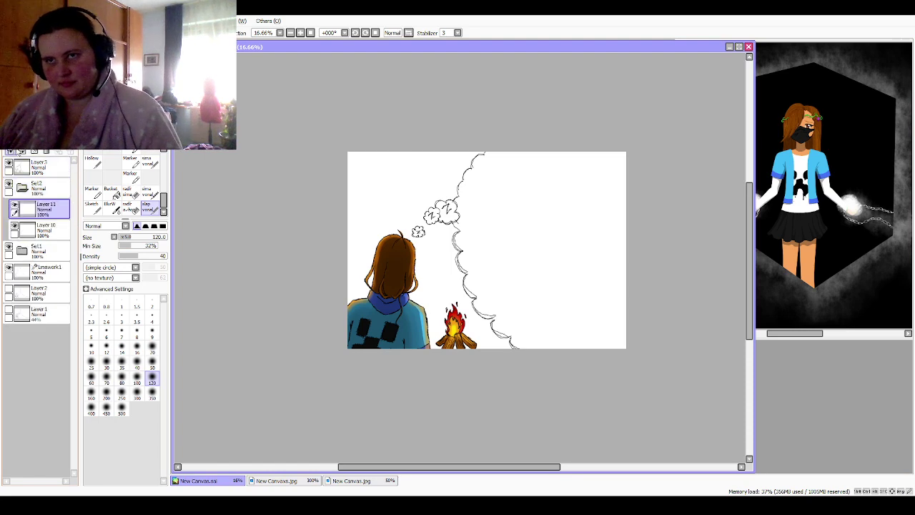
# Step: Try a soft size 120 stroke beside the campfire on the lower new layer and undo it
pyautogui.click(43, 229)
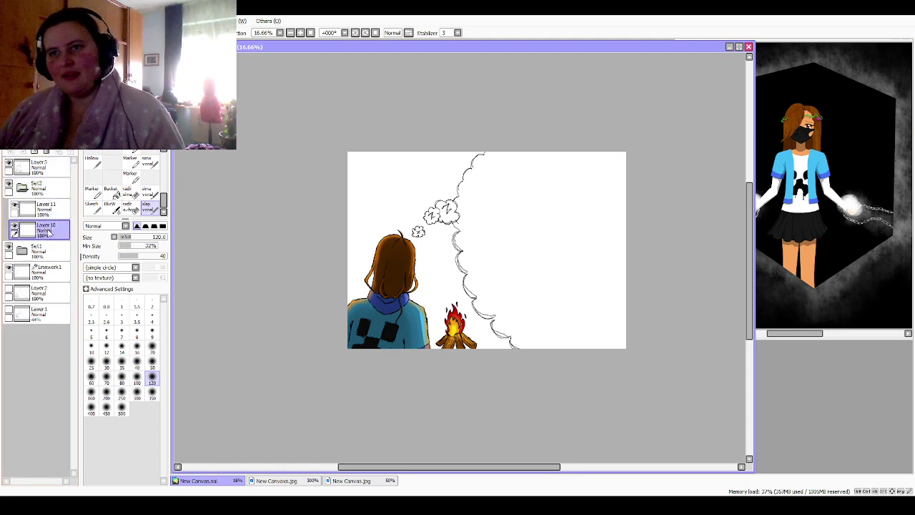
pyautogui.moveTo(451, 333)
pyautogui.mouseDown()
pyautogui.moveTo(428, 335)
pyautogui.moveTo(532, 322)
pyautogui.moveTo(431, 336)
pyautogui.mouseUp()
pyautogui.hotkey('ctrl', 'z')
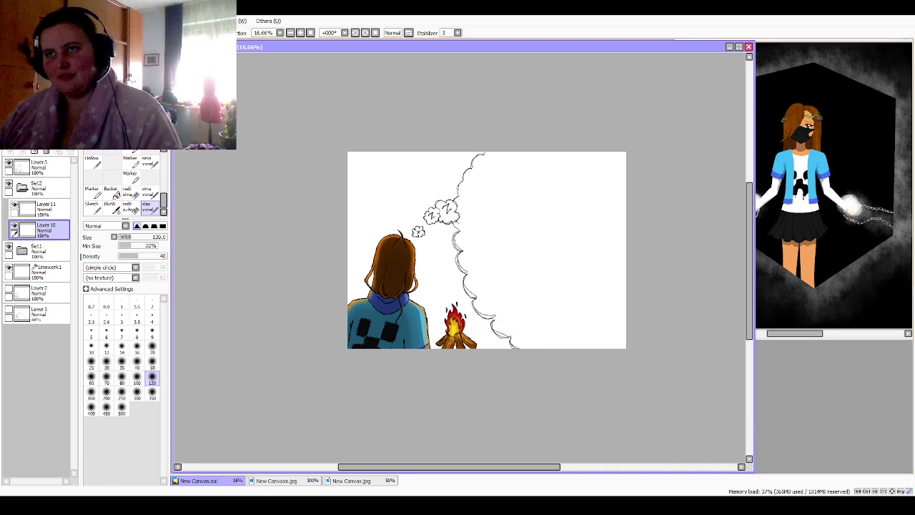
# Step: Move the Set2 folder below Set1 and paint solid brown ground behind the campfire on Layer 10 with a size 120 hard brush
pyautogui.moveTo(47, 184); pyautogui.dragTo(60, 270)
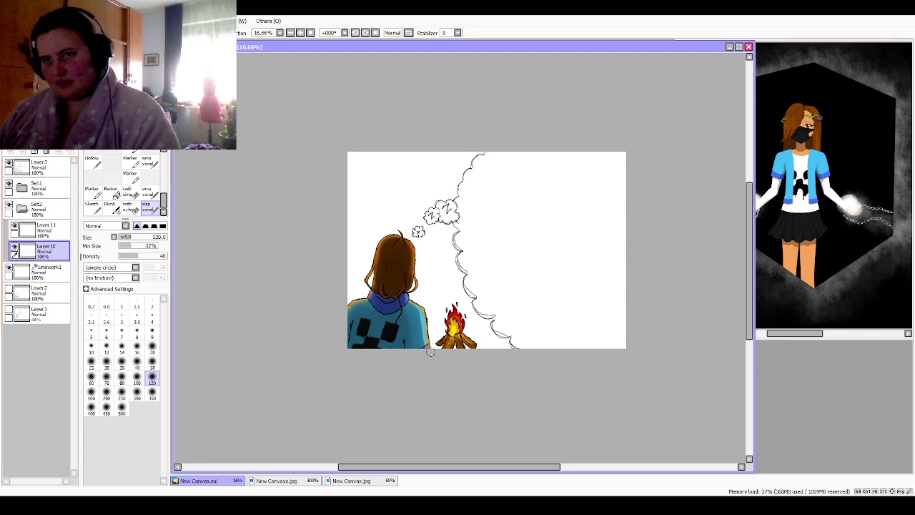
pyautogui.moveTo(449, 346)
pyautogui.mouseDown()
pyautogui.moveTo(500, 333)
pyautogui.moveTo(436, 330)
pyautogui.moveTo(493, 325)
pyautogui.moveTo(520, 343)
pyautogui.mouseUp()
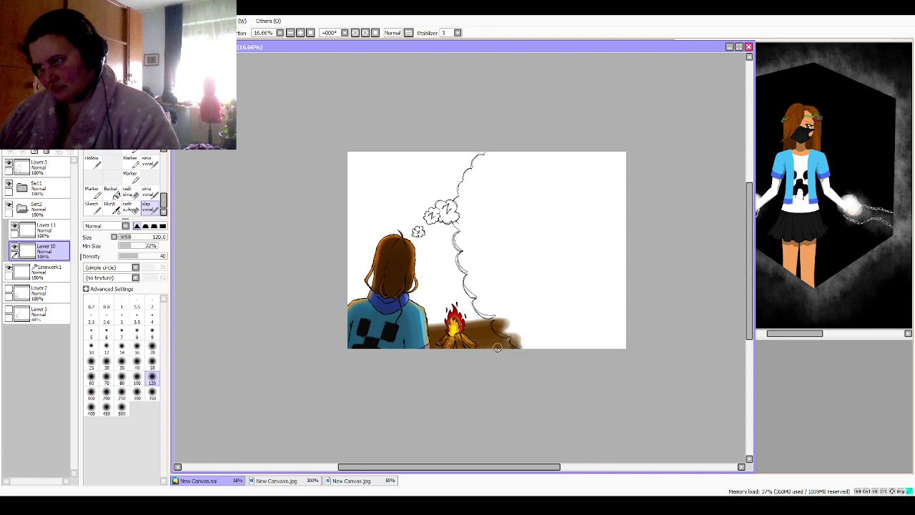
pyautogui.click(147, 191)
pyautogui.click(152, 380)
pyautogui.moveTo(539, 348)
pyautogui.mouseDown()
pyautogui.moveTo(458, 352)
pyautogui.moveTo(520, 339)
pyautogui.moveTo(433, 323)
pyautogui.moveTo(500, 314)
pyautogui.moveTo(432, 319)
pyautogui.mouseUp()
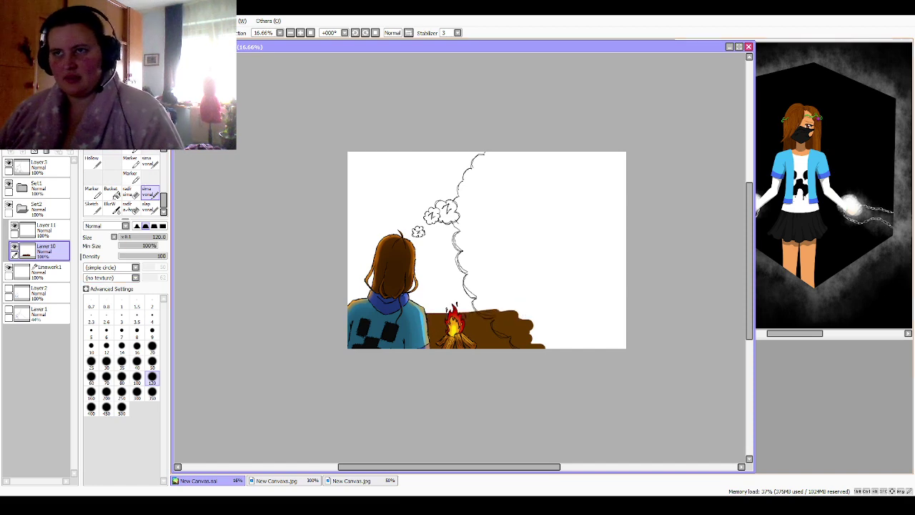
# Step: Add an empty layer above Layer 10 and apply a texture to the brown ground on Layer 10
pyautogui.click(11, 141)
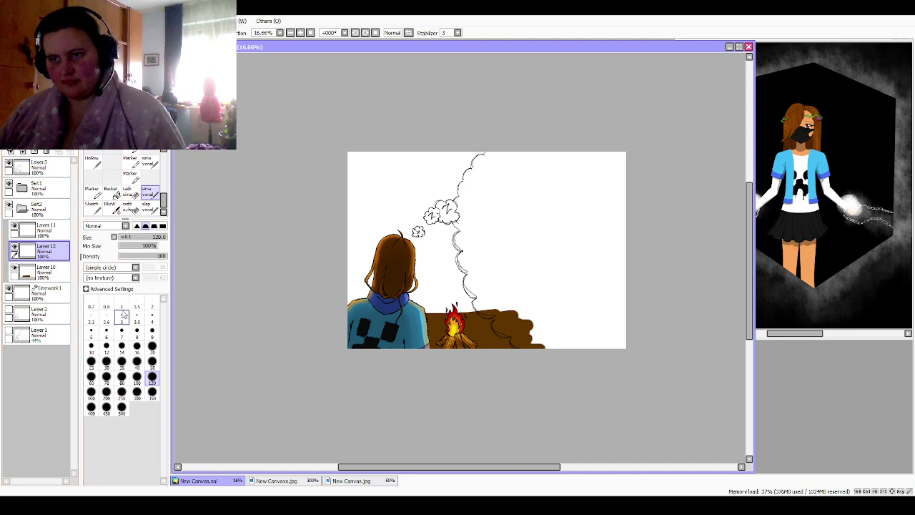
pyautogui.click(47, 276)
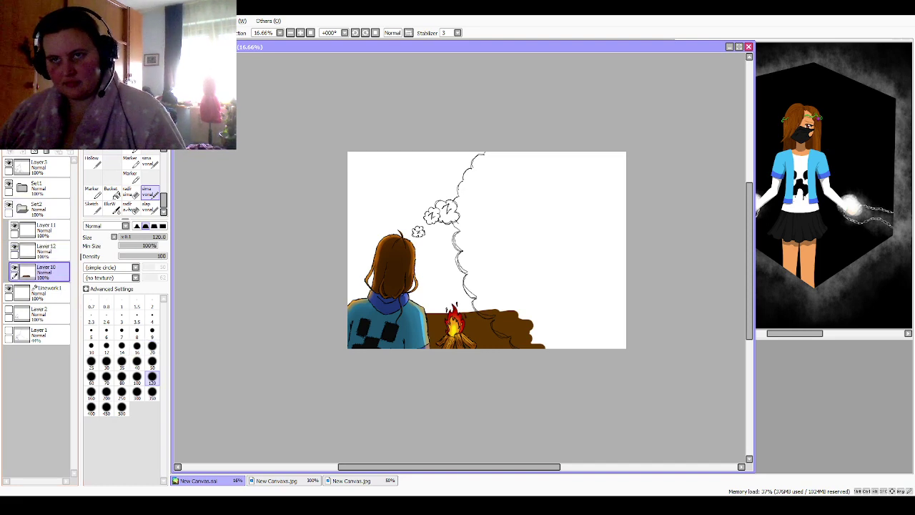
pyautogui.click(48, 107)
pyautogui.moveTo(49, 108); pyautogui.dragTo(75, 107)
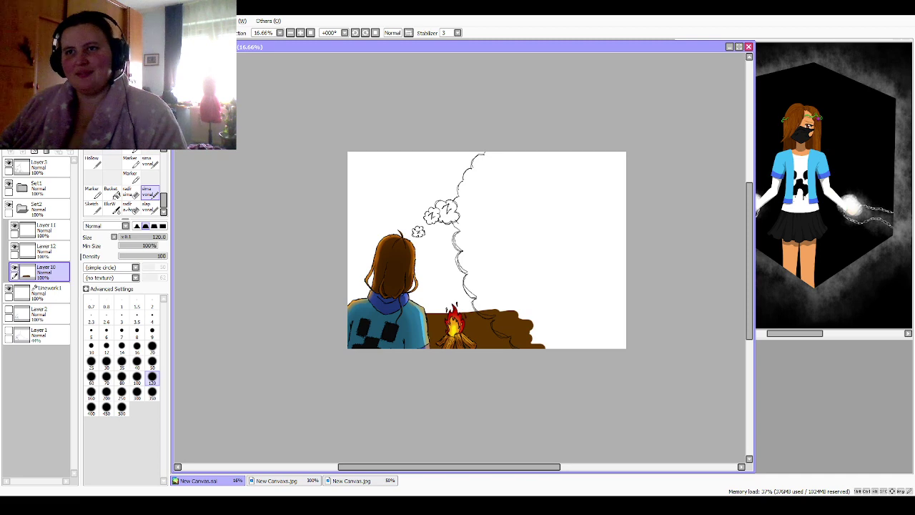
pyautogui.scroll(3, 39, 271)
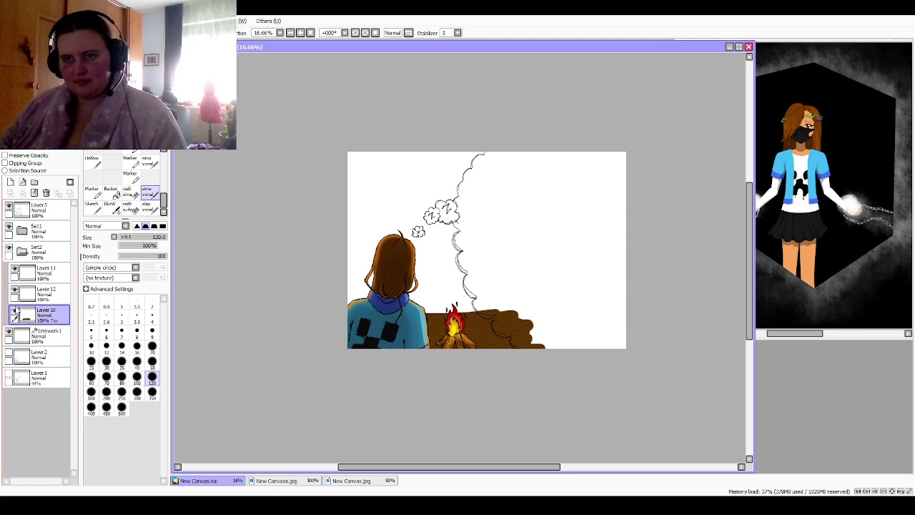
# Step: Reorder the layers in Set2 so the textured ground layer sits above Layer 11 and Layer 12
pyautogui.click(31, 300)
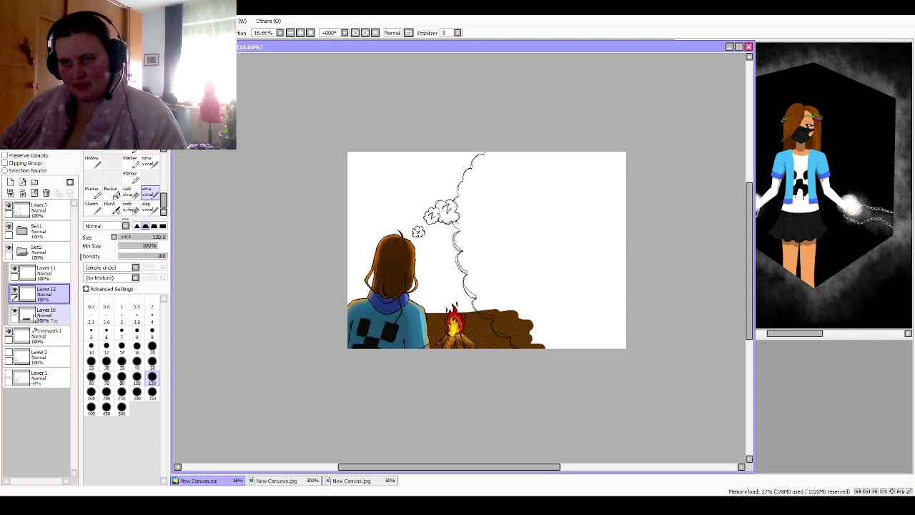
pyautogui.moveTo(33, 318); pyautogui.dragTo(24, 272)
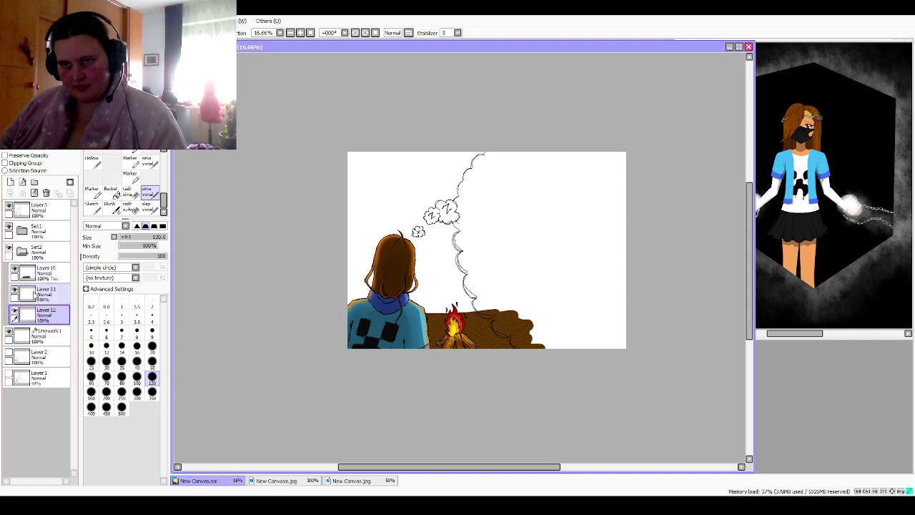
pyautogui.click(34, 293)
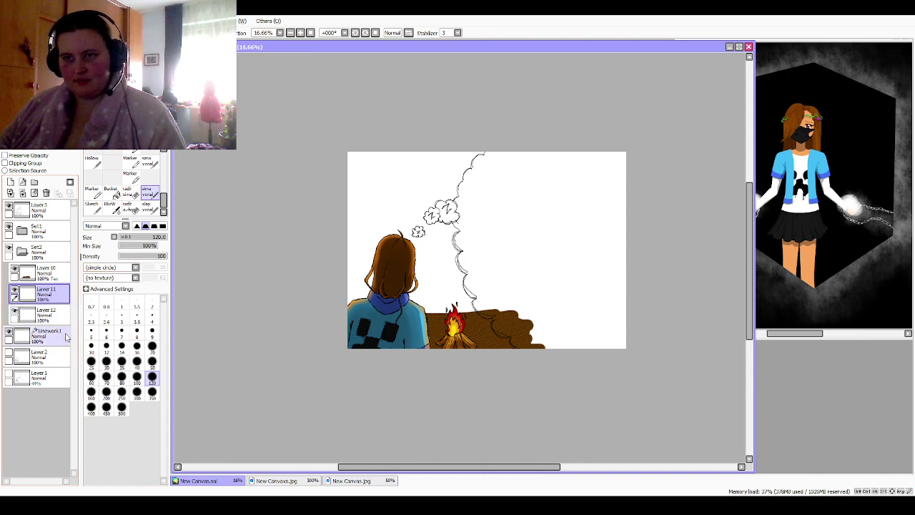
# Step: Add a new layer above the ground layer, clip it to the ground, and set its blending mode to Multiply
pyautogui.click(33, 274)
pyautogui.click(10, 182)
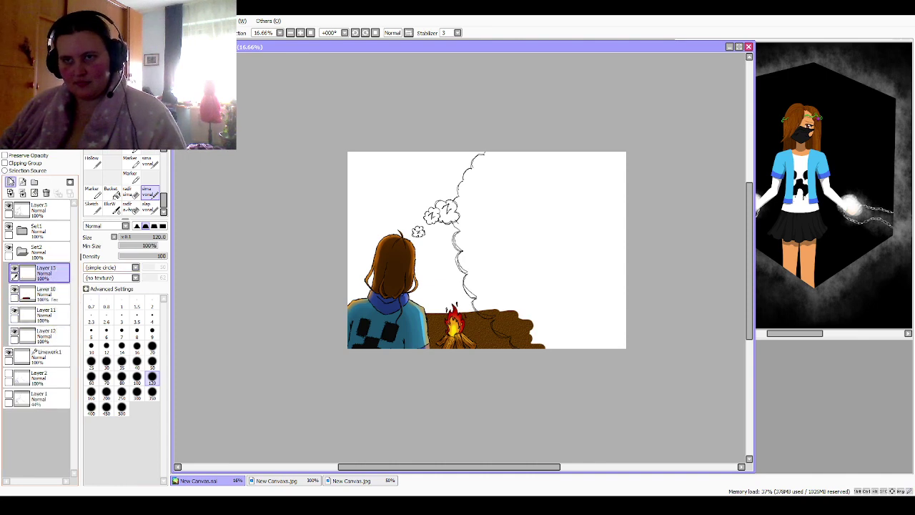
pyautogui.click(5, 163)
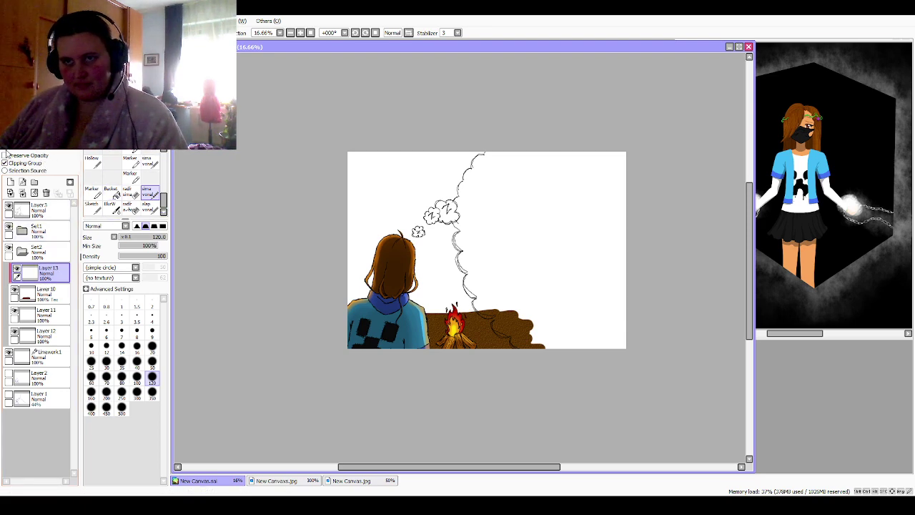
pyautogui.scroll(-2, 39, 278)
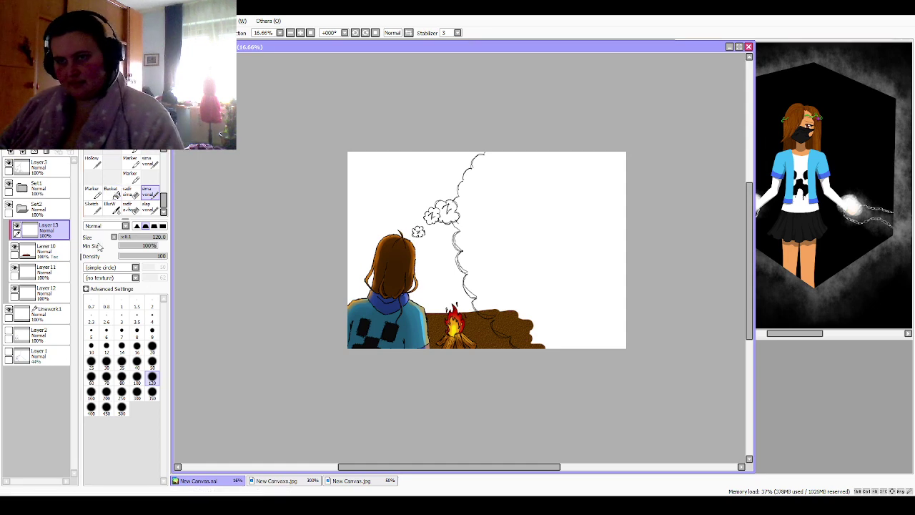
pyautogui.click(45, 114)
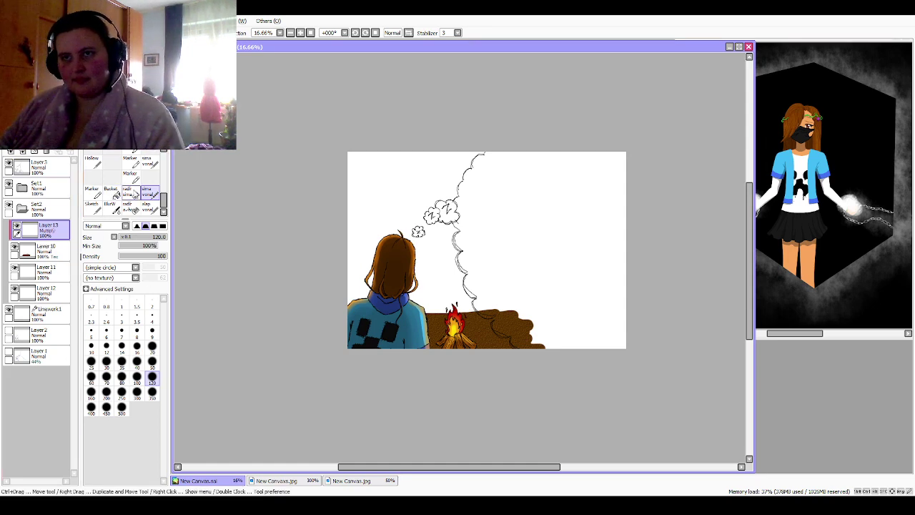
# Step: Paint dark shading over the ground around the campfire and set the Multiply layer's opacity to 64%
pyautogui.moveTo(489, 343)
pyautogui.mouseDown()
pyautogui.moveTo(478, 323)
pyautogui.moveTo(481, 314)
pyautogui.moveTo(421, 336)
pyautogui.moveTo(426, 351)
pyautogui.moveTo(521, 346)
pyautogui.moveTo(486, 335)
pyautogui.moveTo(412, 335)
pyautogui.moveTo(494, 311)
pyautogui.mouseUp()
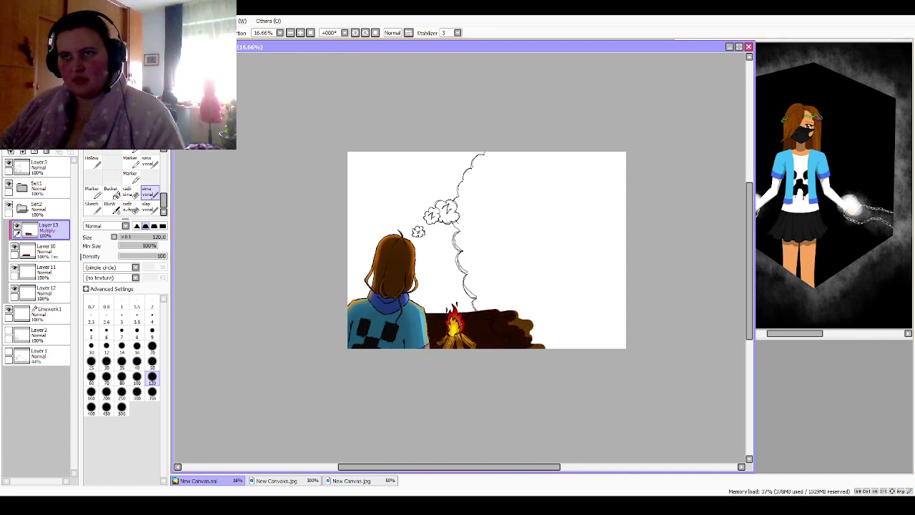
pyautogui.hotkey('ctrl', 'z')
pyautogui.hotkey('ctrl', 'z')
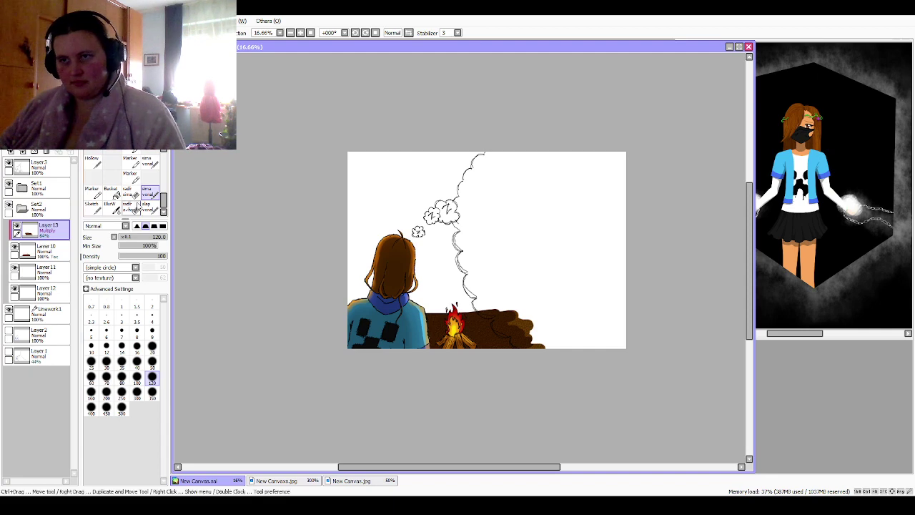
# Step: Lighten parts of the ground shading with a soft size 50 eraser using the Fuzystatic brush shape
pyautogui.click(128, 207)
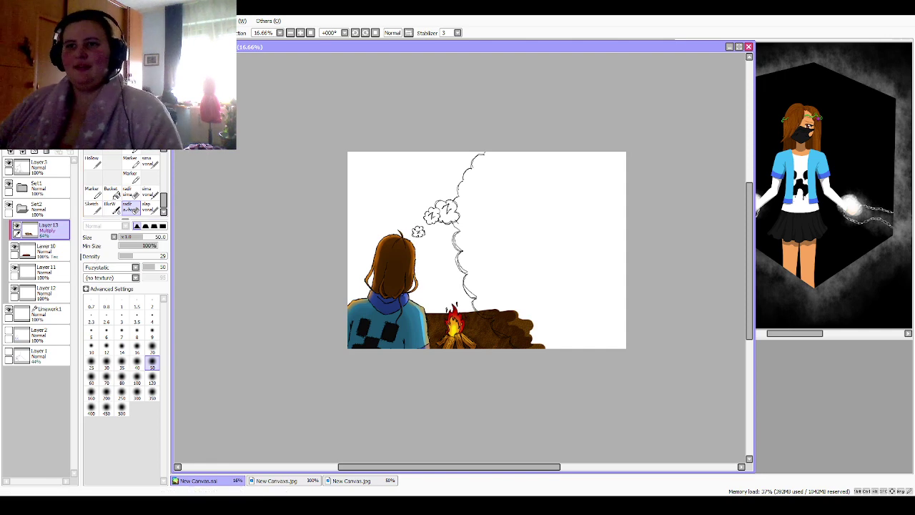
pyautogui.scroll(2, 460, 258)
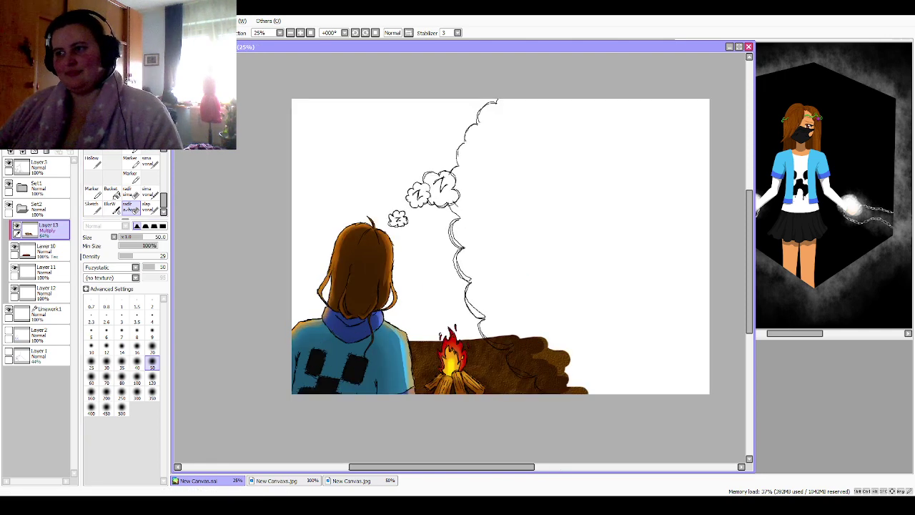
pyautogui.moveTo(460, 258); pyautogui.dragTo(505, 267)
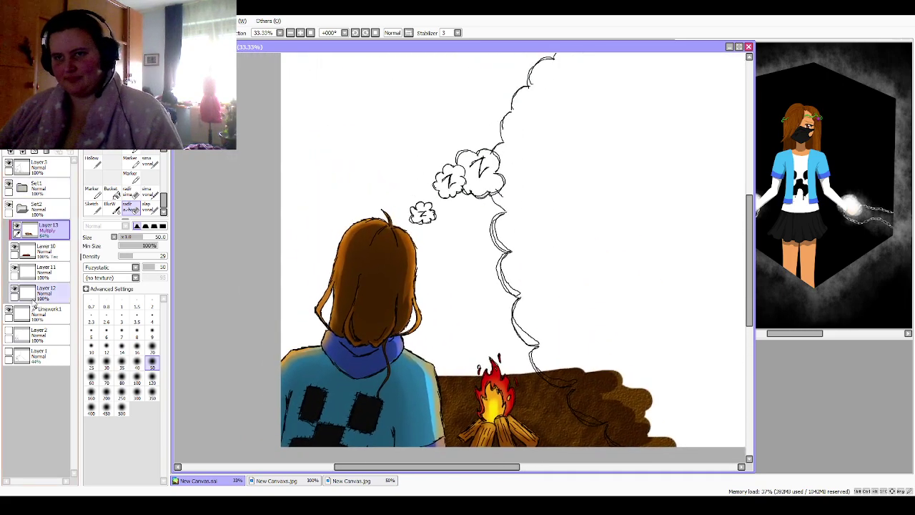
# Step: Fill the night sky behind the character with dark blue on Layer 12 using a size 350 hard brush
pyautogui.click(44, 290)
pyautogui.hotkey('ctrl', '-')
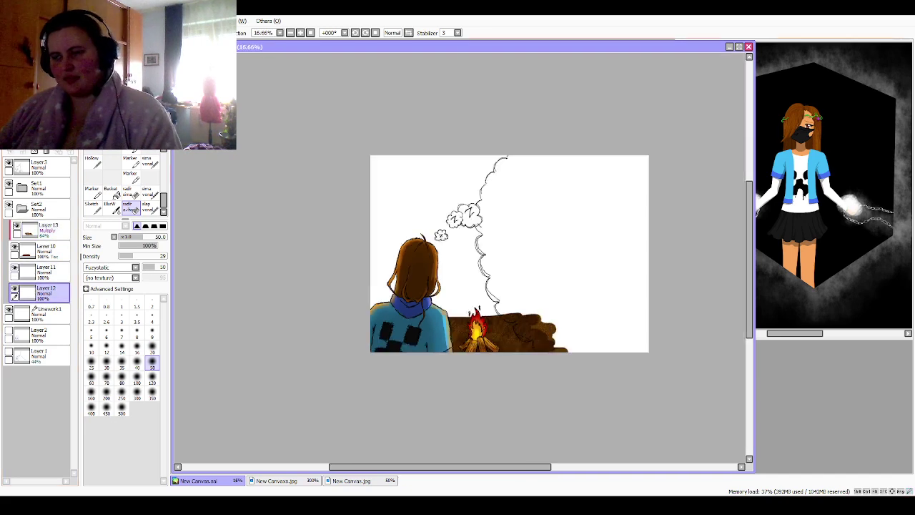
pyautogui.click(148, 191)
pyautogui.click(151, 392)
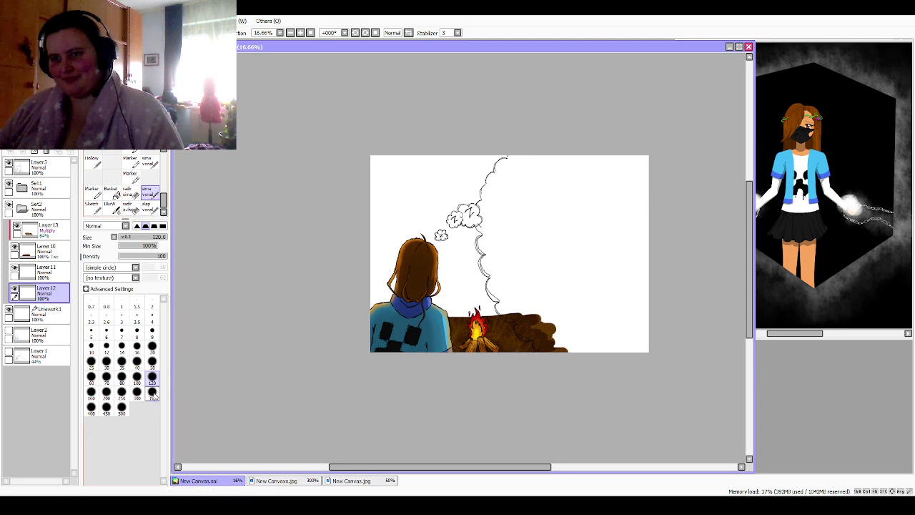
pyautogui.moveTo(492, 318)
pyautogui.mouseDown()
pyautogui.moveTo(473, 225)
pyautogui.moveTo(497, 147)
pyautogui.moveTo(468, 182)
pyautogui.moveTo(459, 233)
pyautogui.moveTo(468, 313)
pyautogui.moveTo(439, 270)
pyautogui.moveTo(452, 152)
pyautogui.moveTo(428, 215)
pyautogui.moveTo(429, 255)
pyautogui.moveTo(419, 220)
pyautogui.moveTo(439, 153)
pyautogui.moveTo(420, 197)
pyautogui.moveTo(439, 308)
pyautogui.moveTo(416, 211)
pyautogui.moveTo(429, 146)
pyautogui.moveTo(408, 186)
pyautogui.moveTo(410, 309)
pyautogui.moveTo(383, 238)
pyautogui.moveTo(398, 156)
pyautogui.moveTo(385, 174)
pyautogui.moveTo(376, 262)
pyautogui.moveTo(388, 325)
pyautogui.moveTo(375, 139)
pyautogui.moveTo(369, 205)
pyautogui.moveTo(384, 233)
pyautogui.mouseUp()
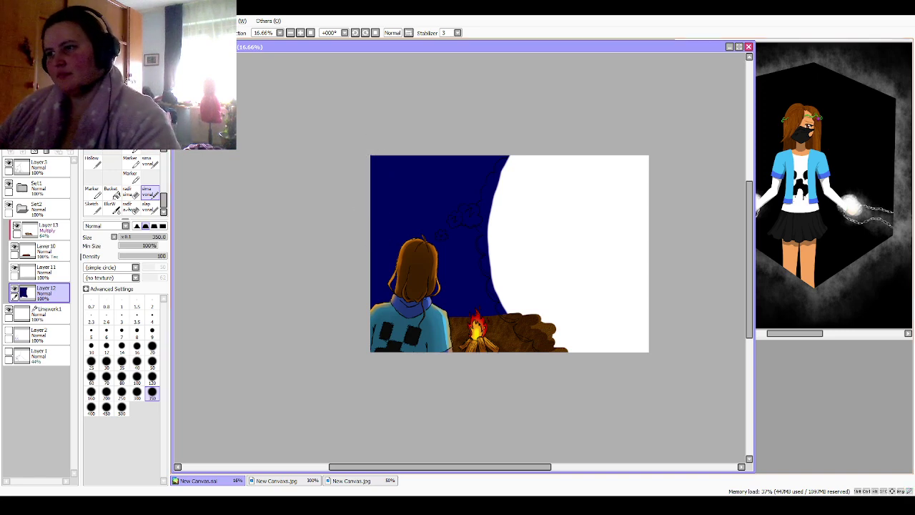
# Step: Paint darker navy and black bands across the lower sky and blend their edges with a size 120 blur brush
pyautogui.moveTo(526, 321)
pyautogui.mouseDown()
pyautogui.moveTo(373, 313)
pyautogui.moveTo(541, 319)
pyautogui.moveTo(364, 320)
pyautogui.moveTo(386, 312)
pyautogui.moveTo(371, 298)
pyautogui.moveTo(476, 304)
pyautogui.moveTo(483, 286)
pyautogui.moveTo(397, 277)
pyautogui.moveTo(428, 271)
pyautogui.moveTo(363, 251)
pyautogui.mouseUp()
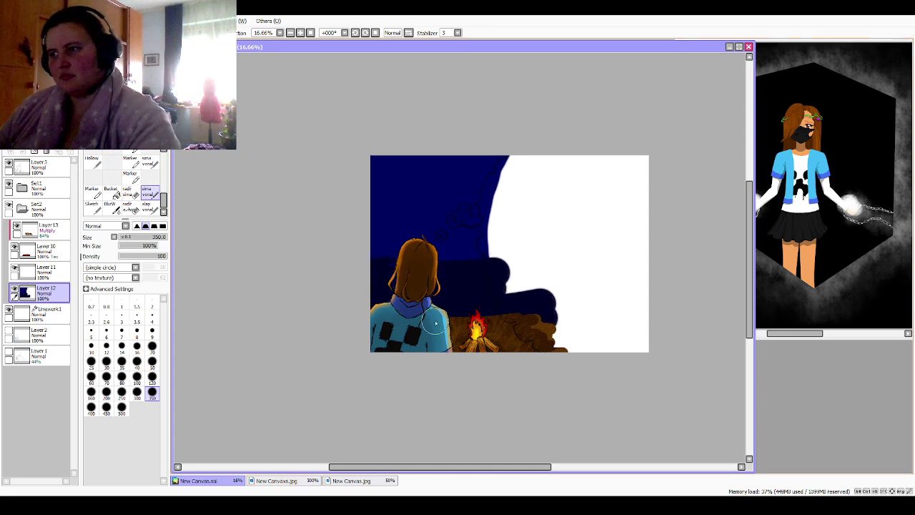
pyautogui.moveTo(496, 316)
pyautogui.mouseDown()
pyautogui.moveTo(405, 325)
pyautogui.moveTo(472, 315)
pyautogui.moveTo(351, 314)
pyautogui.moveTo(501, 306)
pyautogui.moveTo(375, 314)
pyautogui.moveTo(328, 303)
pyautogui.mouseUp()
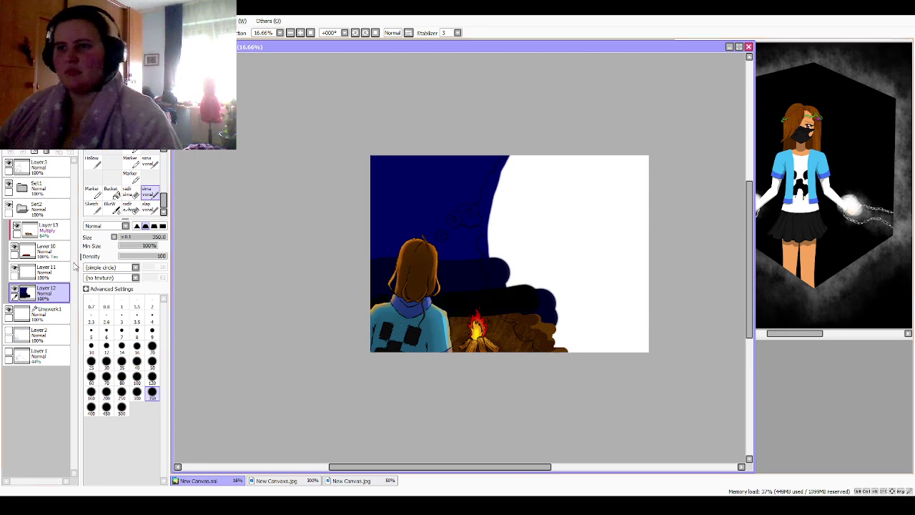
pyautogui.click(109, 206)
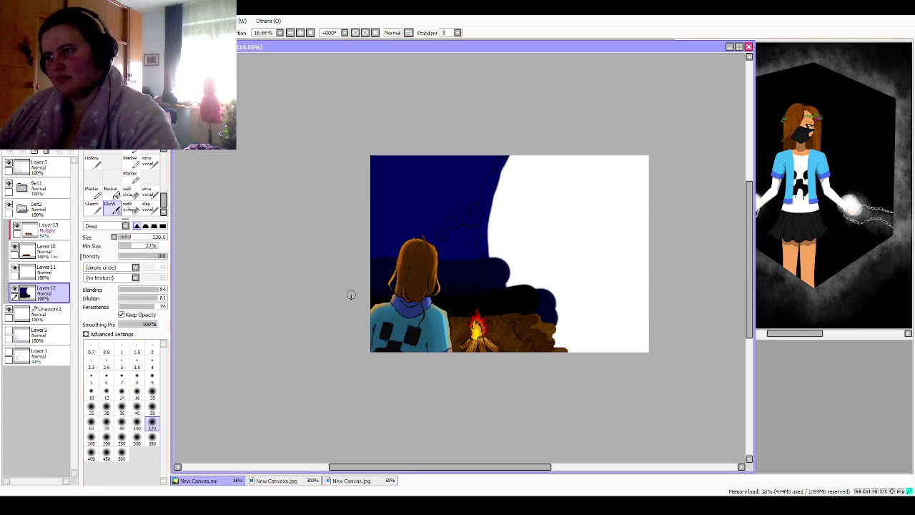
pyautogui.moveTo(478, 255); pyautogui.dragTo(489, 246)
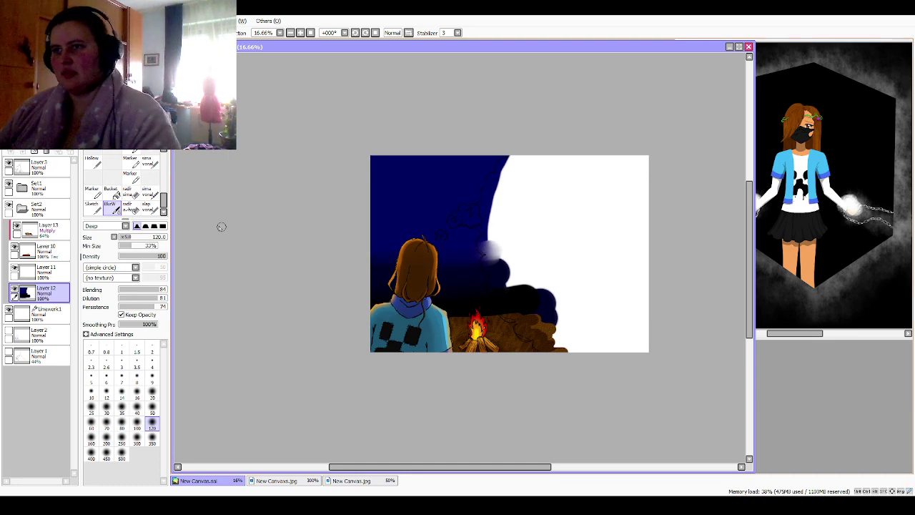
# Step: Darken the sky's upper edge and middle with soft brush strokes, raising the brush size to 350
pyautogui.click(149, 207)
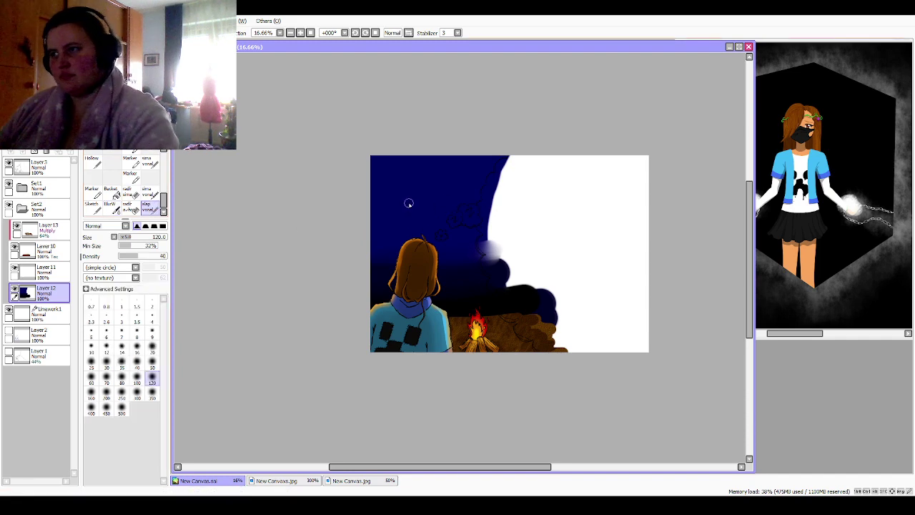
pyautogui.moveTo(393, 198)
pyautogui.mouseDown()
pyautogui.moveTo(506, 182)
pyautogui.moveTo(367, 177)
pyautogui.moveTo(496, 163)
pyautogui.mouseUp()
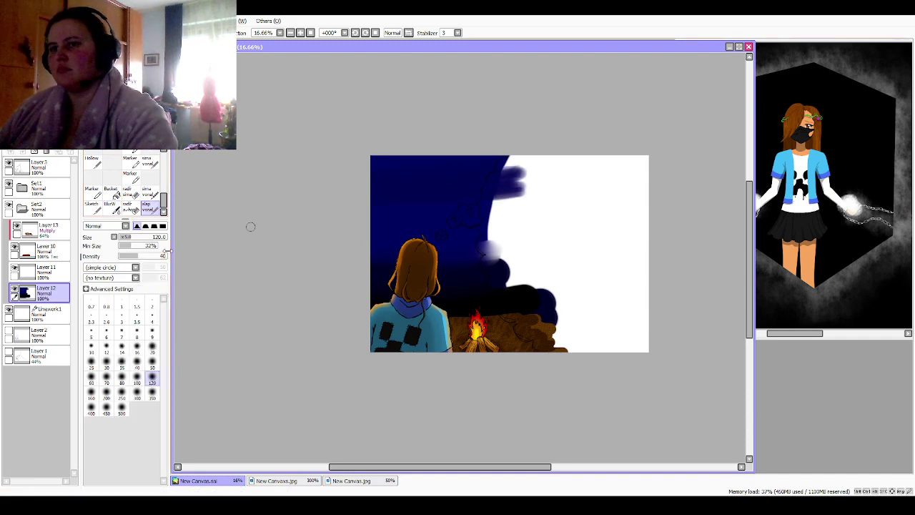
pyautogui.click(151, 391)
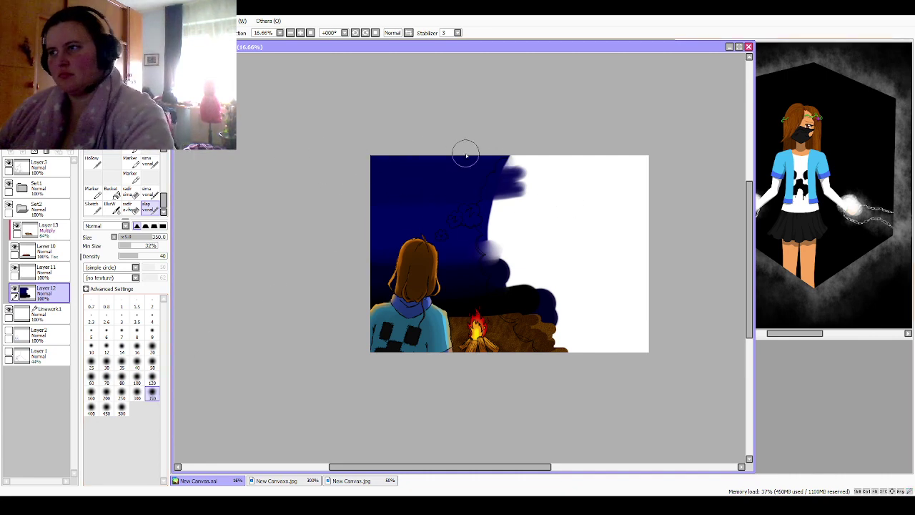
pyautogui.moveTo(465, 151)
pyautogui.mouseDown()
pyautogui.moveTo(552, 164)
pyautogui.moveTo(310, 173)
pyautogui.moveTo(374, 158)
pyautogui.moveTo(489, 166)
pyautogui.mouseUp()
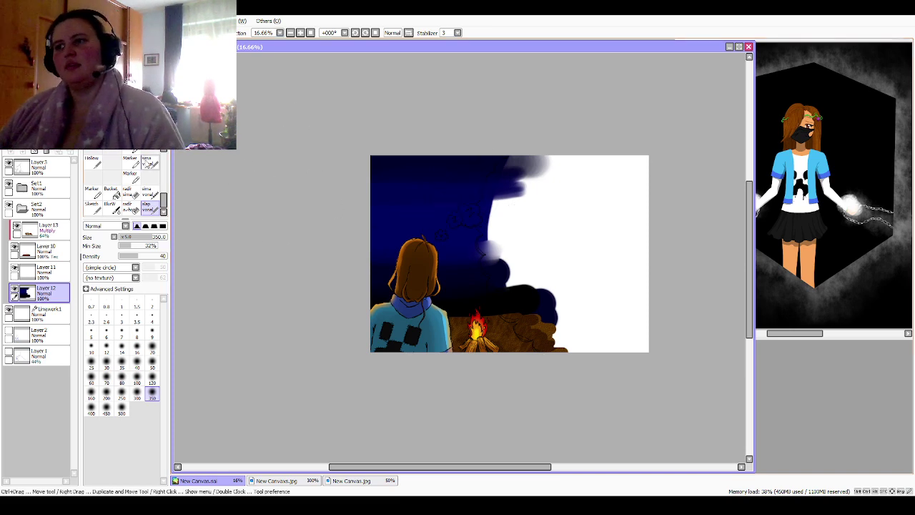
pyautogui.moveTo(362, 294)
pyautogui.mouseDown()
pyautogui.moveTo(383, 129)
pyautogui.moveTo(390, 313)
pyautogui.moveTo(423, 278)
pyautogui.moveTo(494, 157)
pyautogui.moveTo(500, 229)
pyautogui.mouseUp()
pyautogui.moveTo(389, 267)
pyautogui.mouseDown()
pyautogui.moveTo(475, 229)
pyautogui.moveTo(475, 291)
pyautogui.moveTo(511, 281)
pyautogui.moveTo(521, 261)
pyautogui.mouseUp()
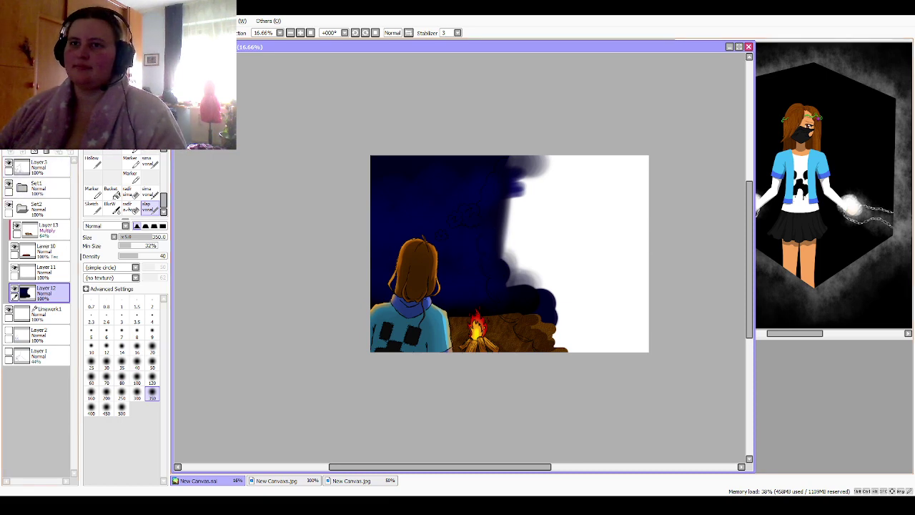
# Step: Paint soft blue haze on a new layer above the sky and on another new layer above the ground shading
pyautogui.click(11, 150)
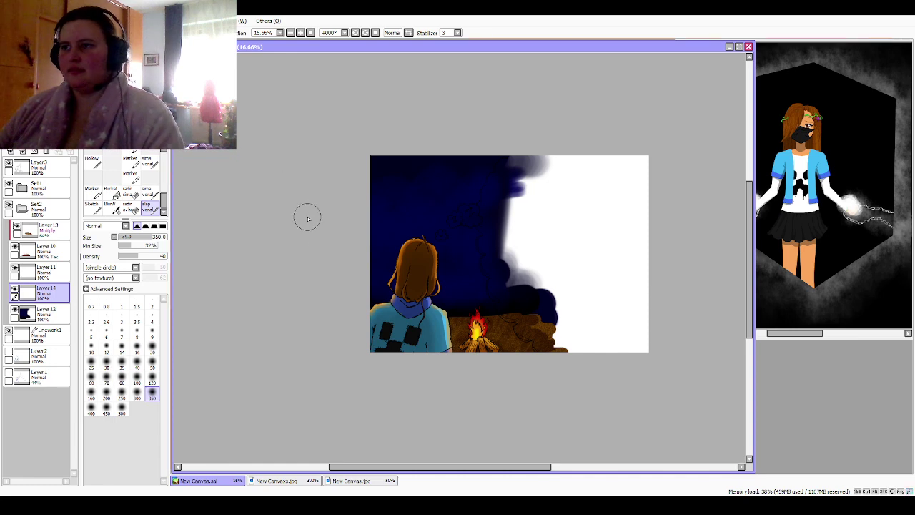
pyautogui.moveTo(463, 206)
pyautogui.mouseDown()
pyautogui.moveTo(447, 213)
pyautogui.moveTo(481, 208)
pyautogui.moveTo(420, 207)
pyautogui.mouseUp()
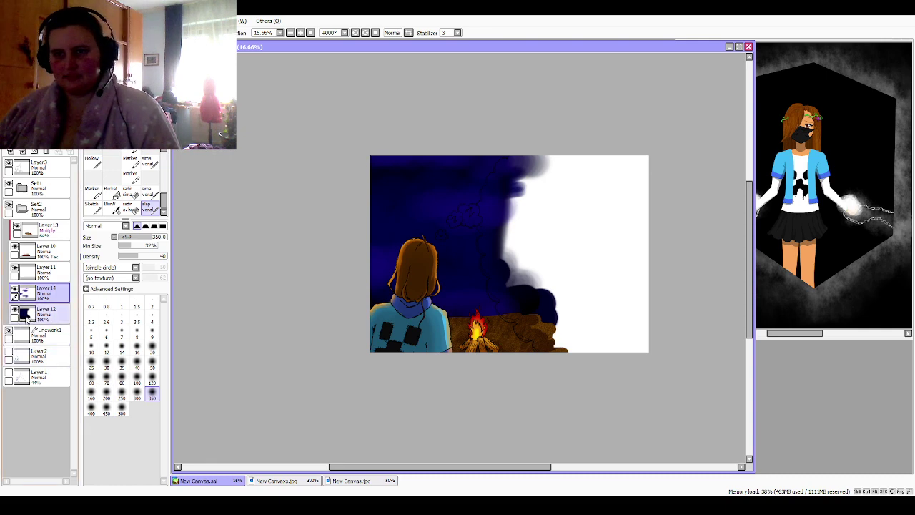
pyautogui.click(34, 230)
pyautogui.click(10, 141)
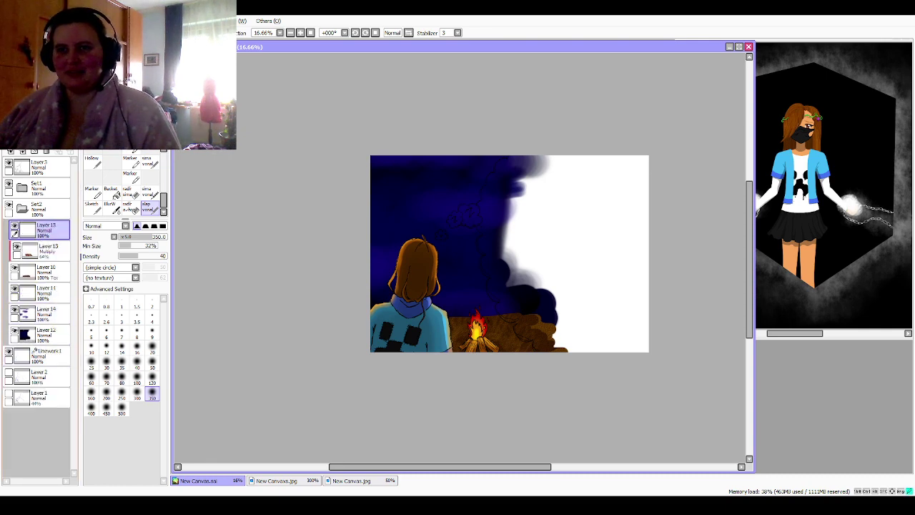
pyautogui.moveTo(552, 323); pyautogui.dragTo(479, 307)
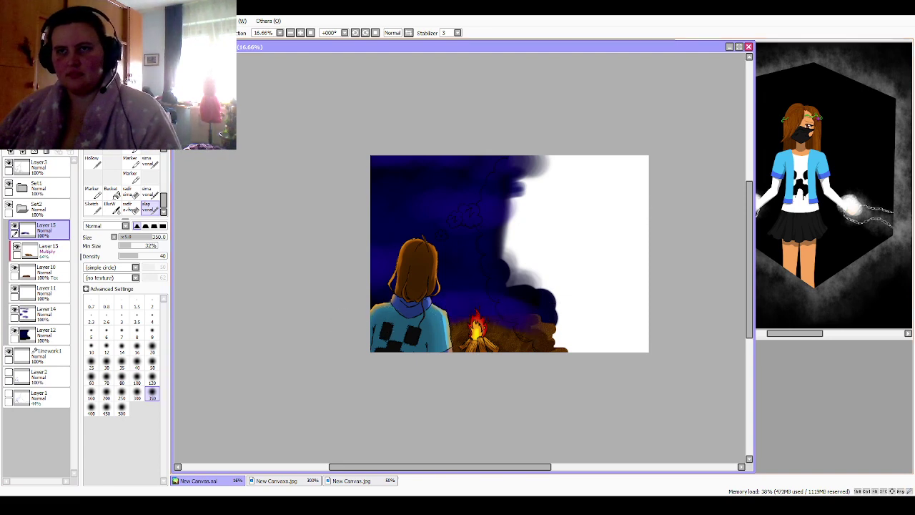
# Step: Clip Layer 15 in Multiply mode and dot small white stars over the upper sky on Layer 11 with a size 9 hard brush
pyautogui.hotkey('ctrl', 'g')
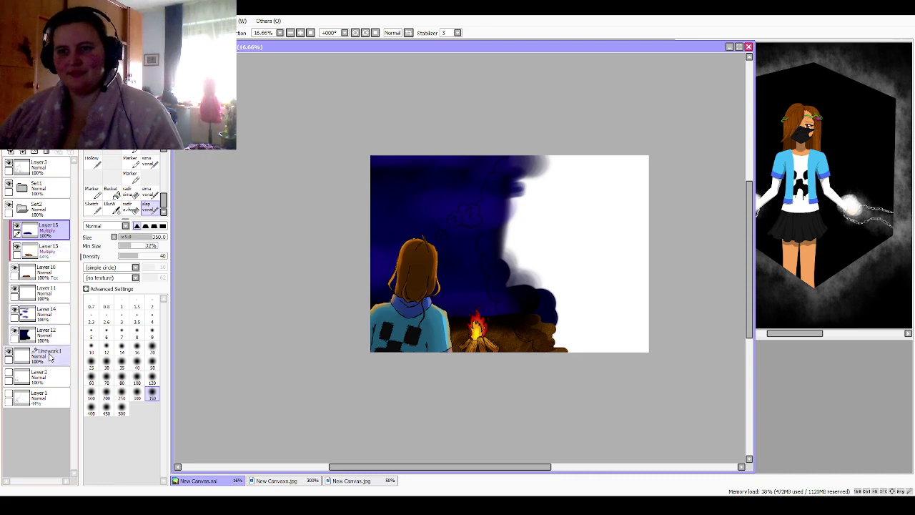
pyautogui.click(37, 296)
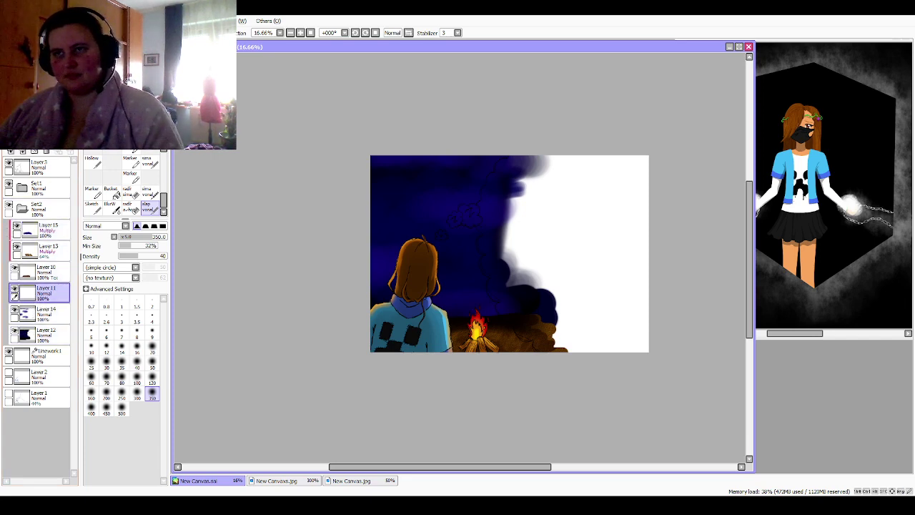
pyautogui.click(106, 348)
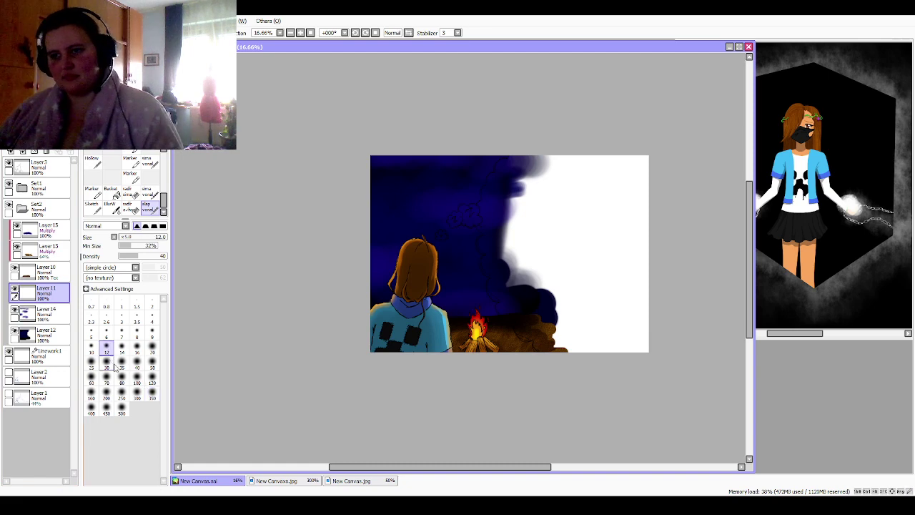
pyautogui.click(147, 191)
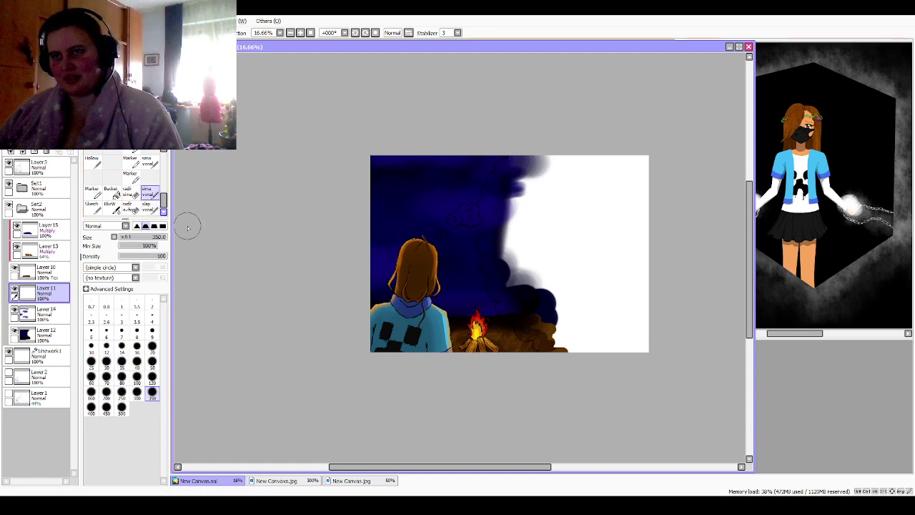
pyautogui.click(152, 331)
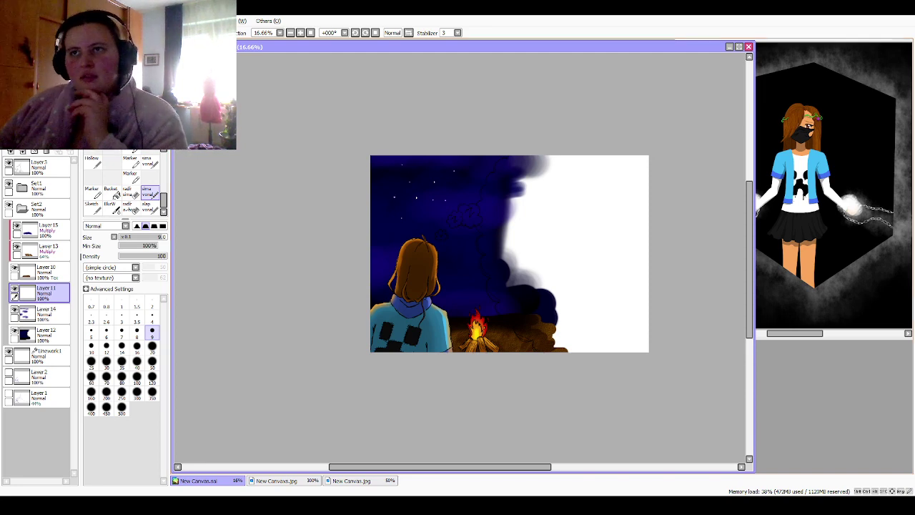
# Step: Duplicate the stars of Layer 11, shift the copy up towards the sky's upper edge, and merge the duplicated star layers
pyautogui.hotkey('ctrl', 'j')
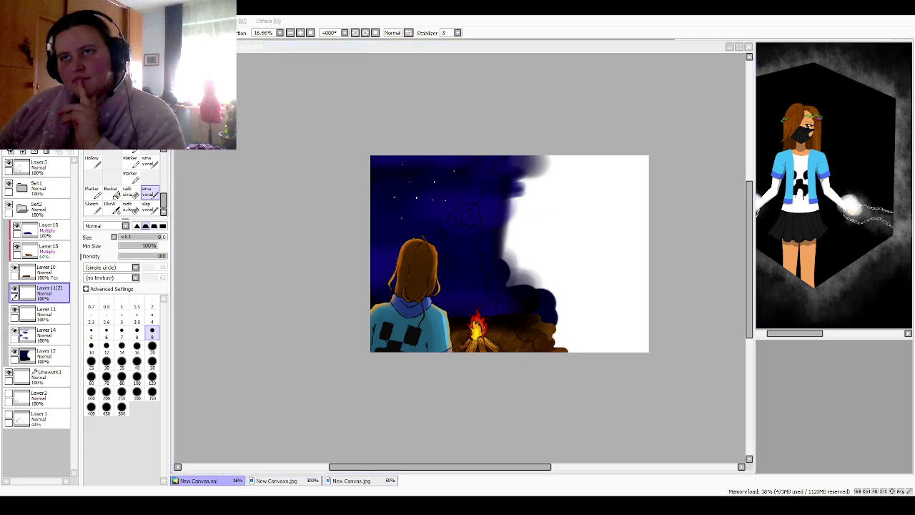
pyautogui.click(251, 218)
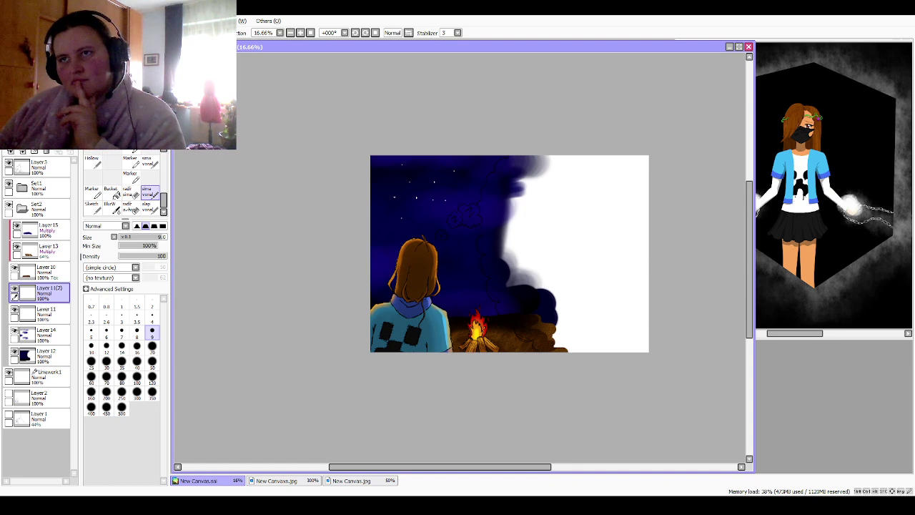
pyautogui.hotkey('ctrl', 'v')
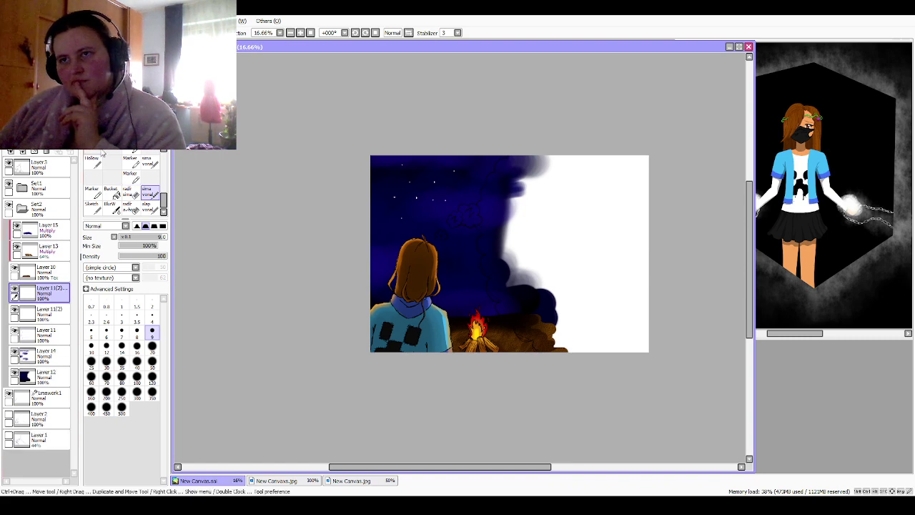
pyautogui.press('v')
pyautogui.moveTo(411, 231); pyautogui.dragTo(443, 194)
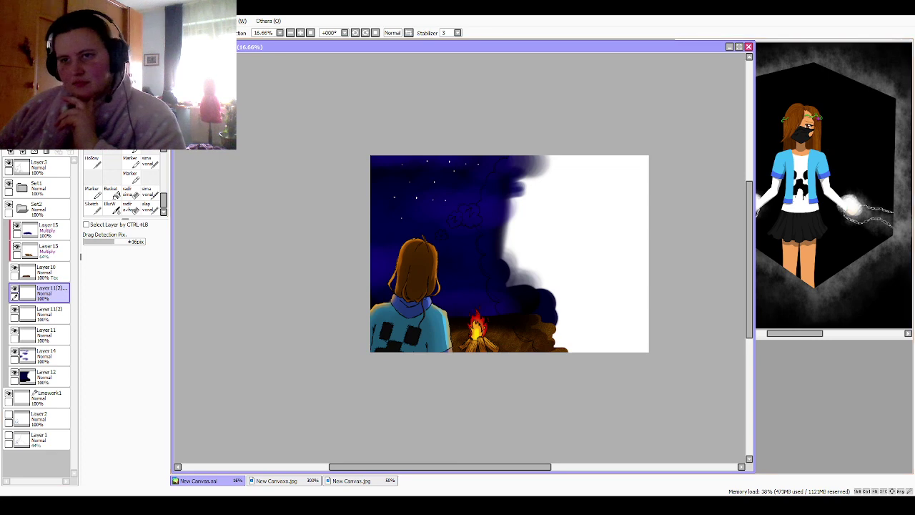
pyautogui.click(23, 153)
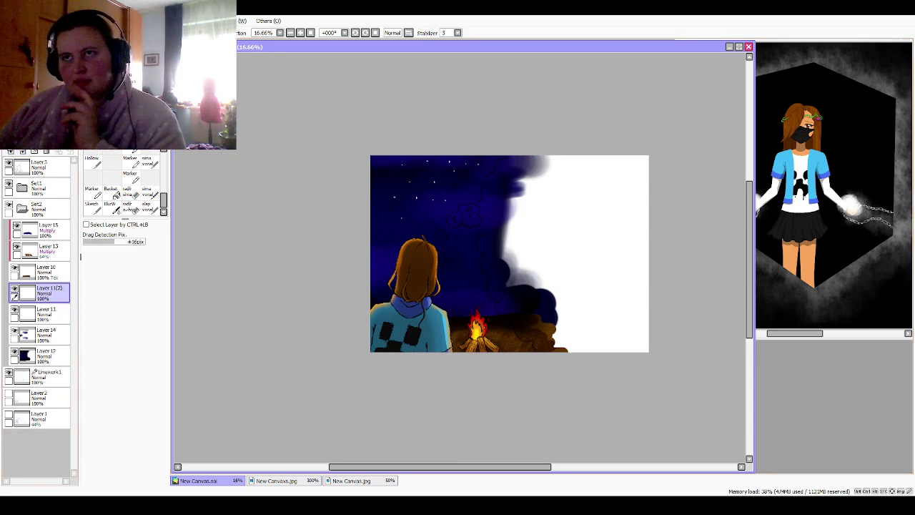
# Step: Duplicate the merged star copy, shift the duplicate to the sky's left edge, and merge it down
pyautogui.hotkey('ctrl', 'j')
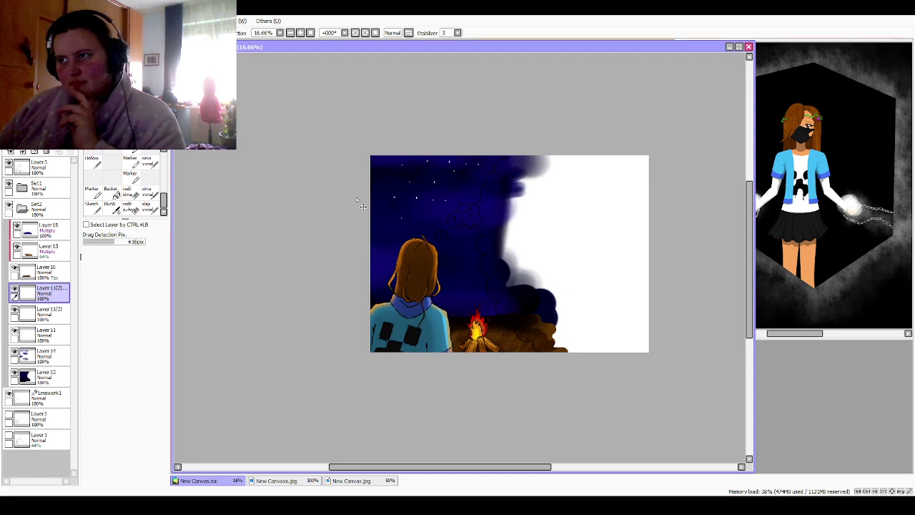
pyautogui.moveTo(425, 209); pyautogui.dragTo(394, 219)
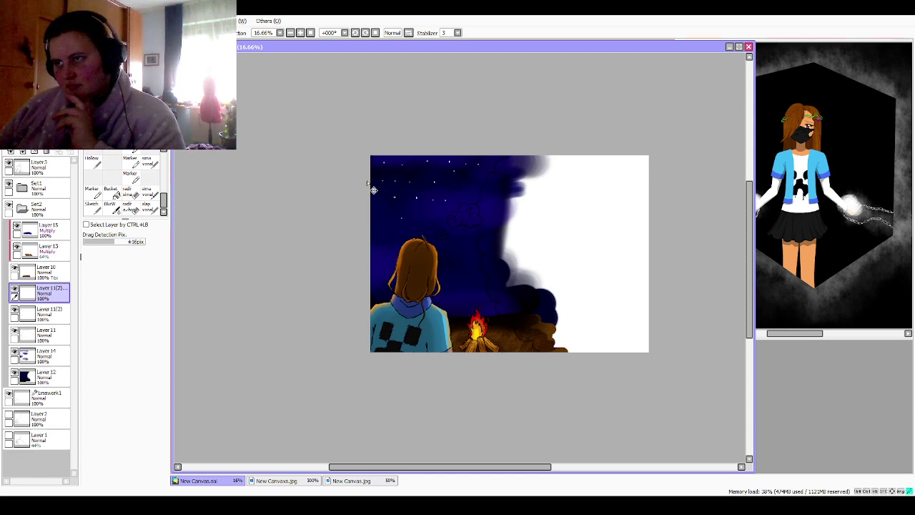
pyautogui.moveTo(382, 192); pyautogui.dragTo(388, 191)
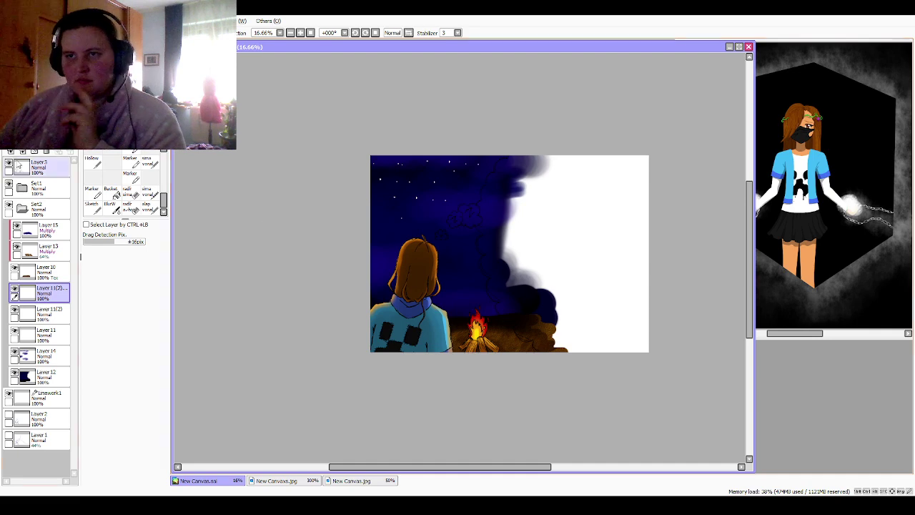
pyautogui.click(22, 152)
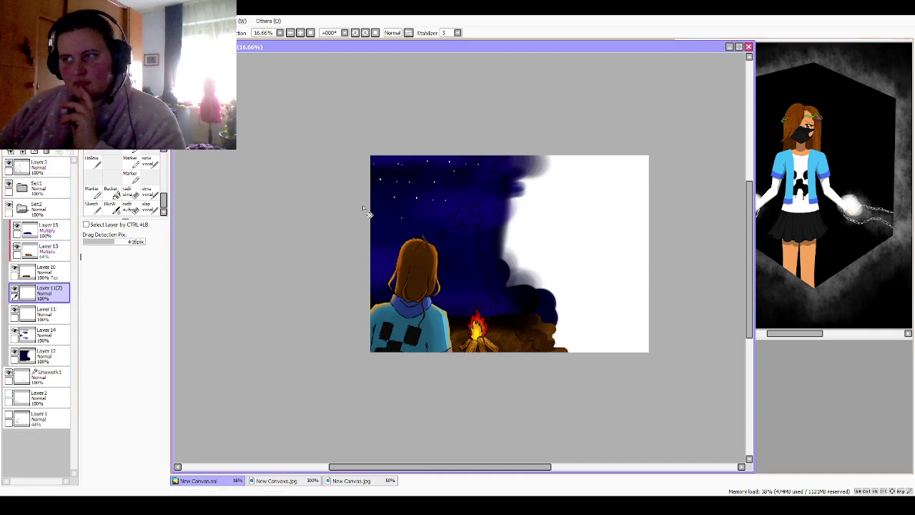
pyautogui.moveTo(377, 192); pyautogui.dragTo(343, 176)
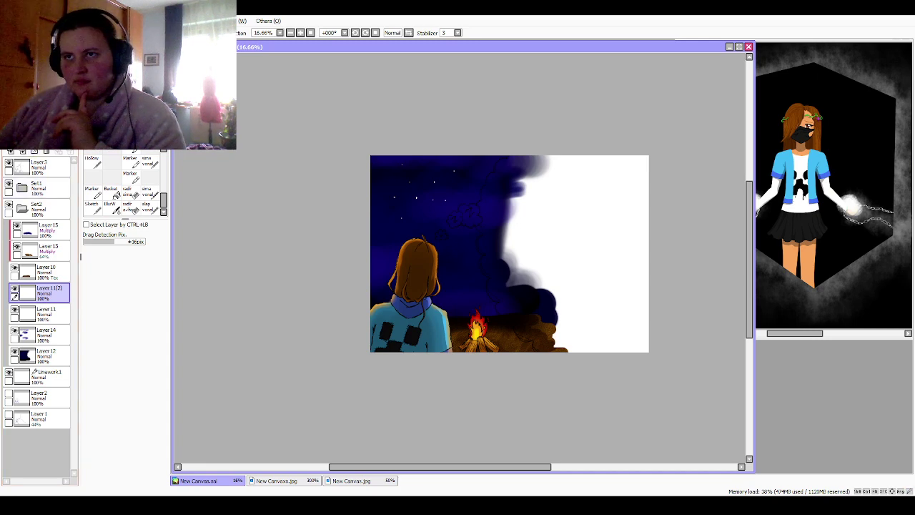
pyautogui.hotkey('ctrl', 'j')
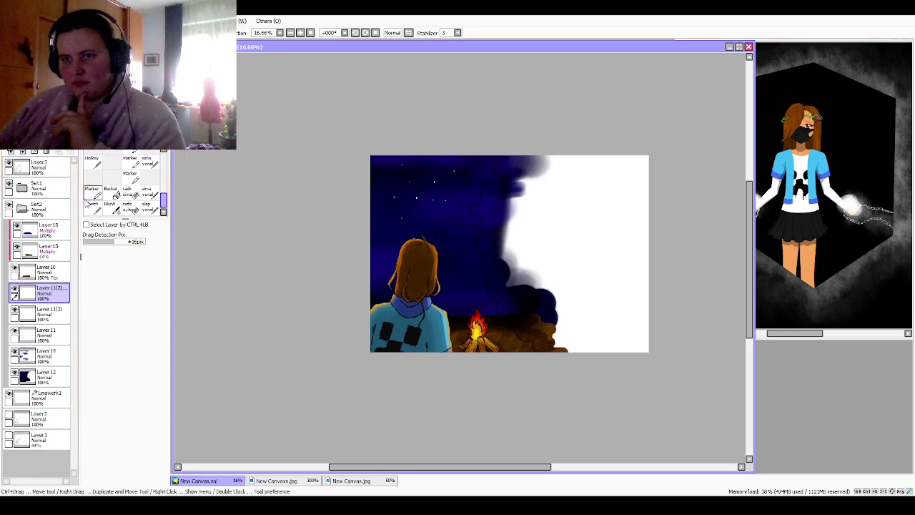
pyautogui.click(46, 152)
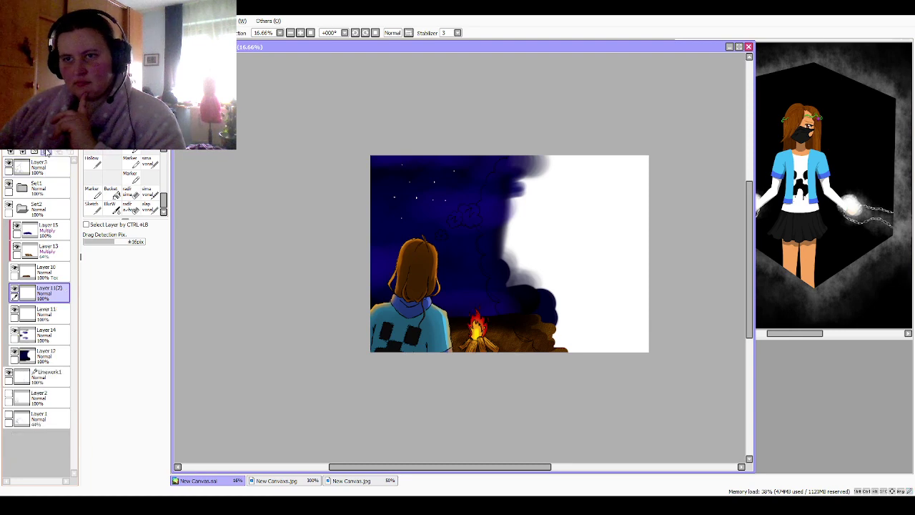
pyautogui.click(46, 152)
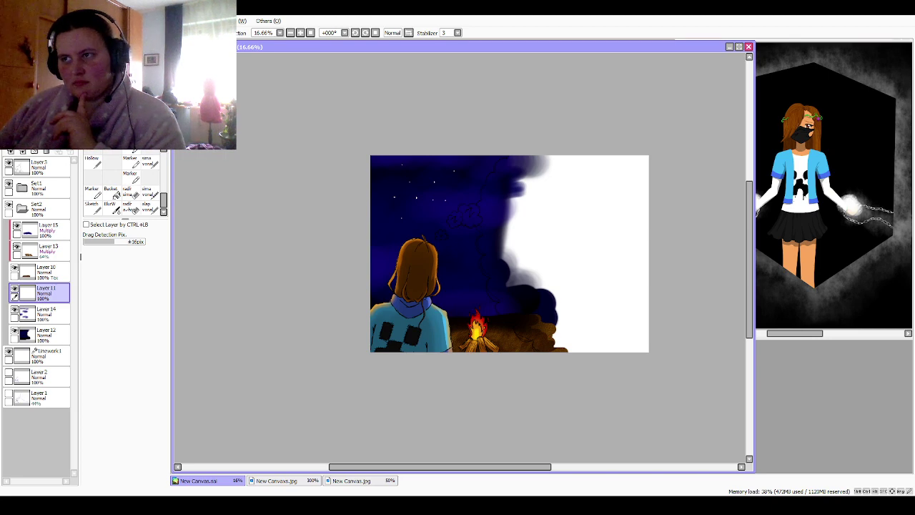
pyautogui.hotkey('ctrl', 'z')
pyautogui.hotkey('ctrl', 'z')
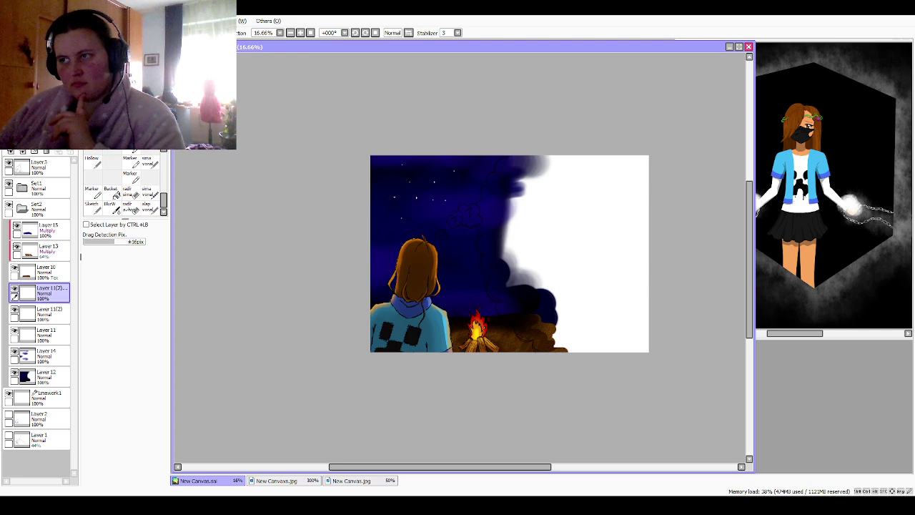
pyautogui.hotkey('ctrl', 'z')
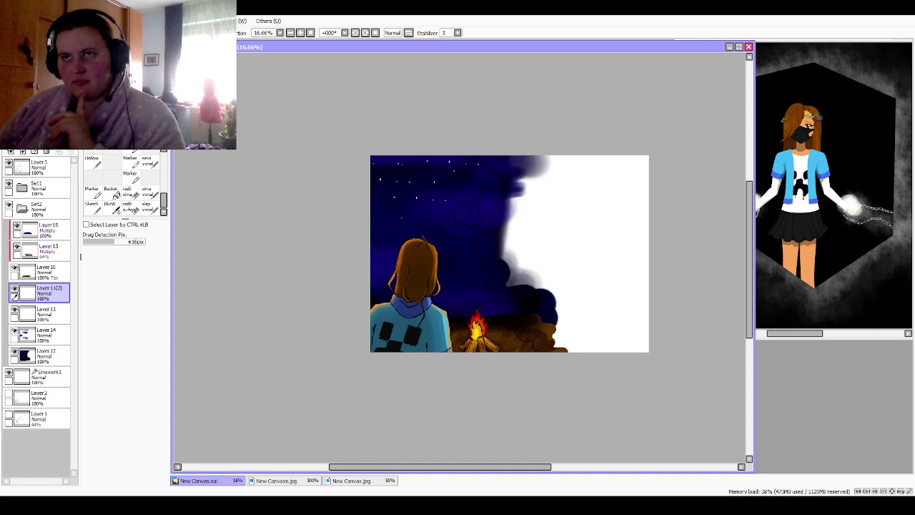
# Step: Merge the stars into Layer 11, spread duplicates over the middle and lower sky, and merge them back into Layer 11
pyautogui.click(23, 152)
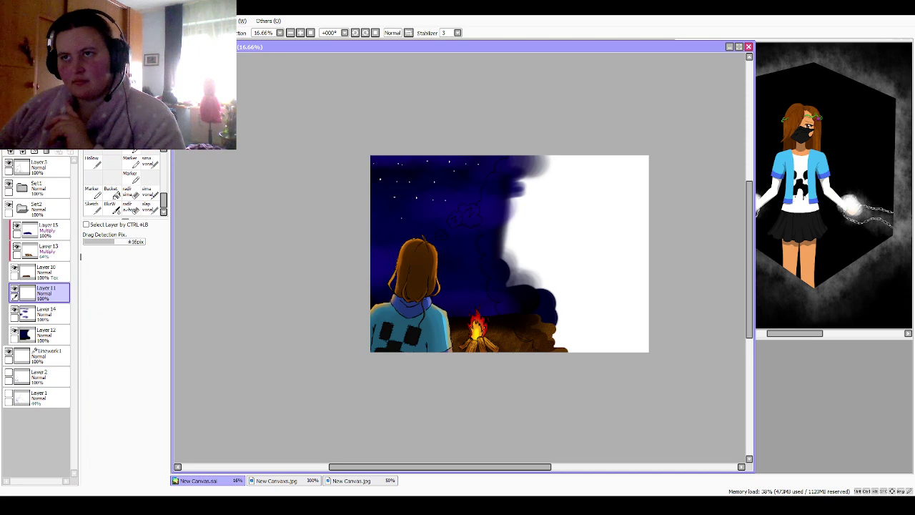
pyautogui.hotkey('ctrl', 'z')
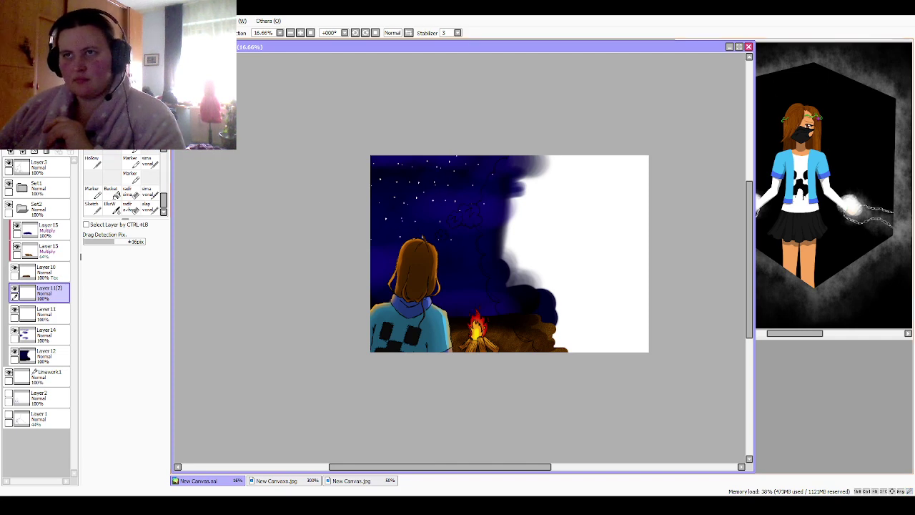
pyautogui.hotkey('ctrl', 'v')
pyautogui.moveTo(437, 242); pyautogui.dragTo(443, 315)
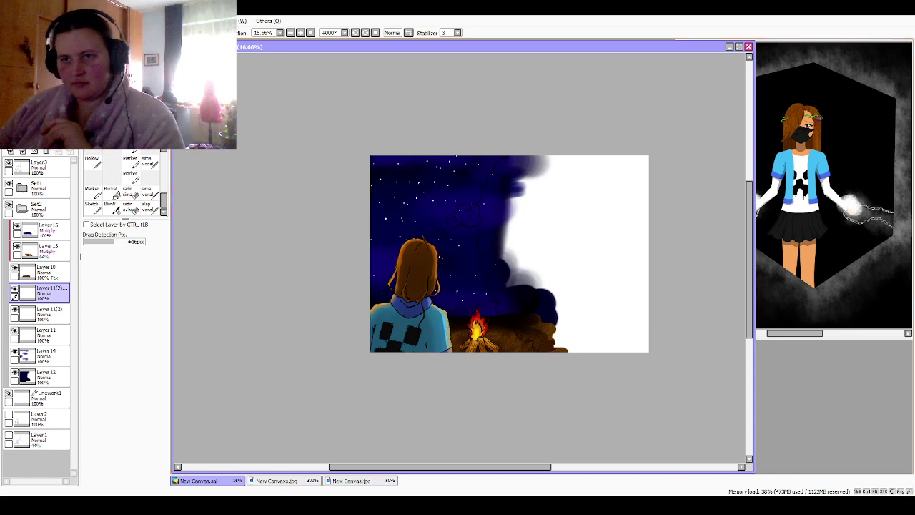
pyautogui.click(22, 153)
pyautogui.click(23, 153)
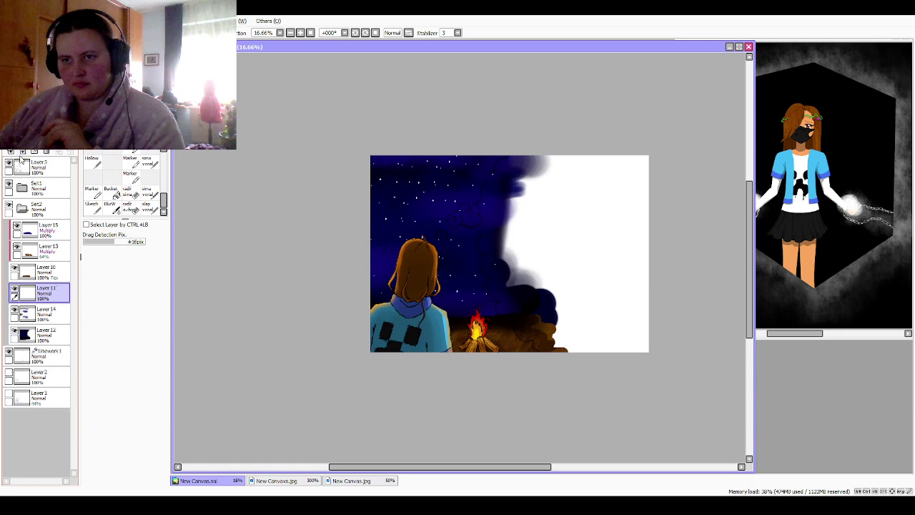
# Step: Duplicate the star-filled Layer 11, then rotate and shrink the copy into a denser cluster over the upper sky
pyautogui.hotkey('ctrl', 'v')
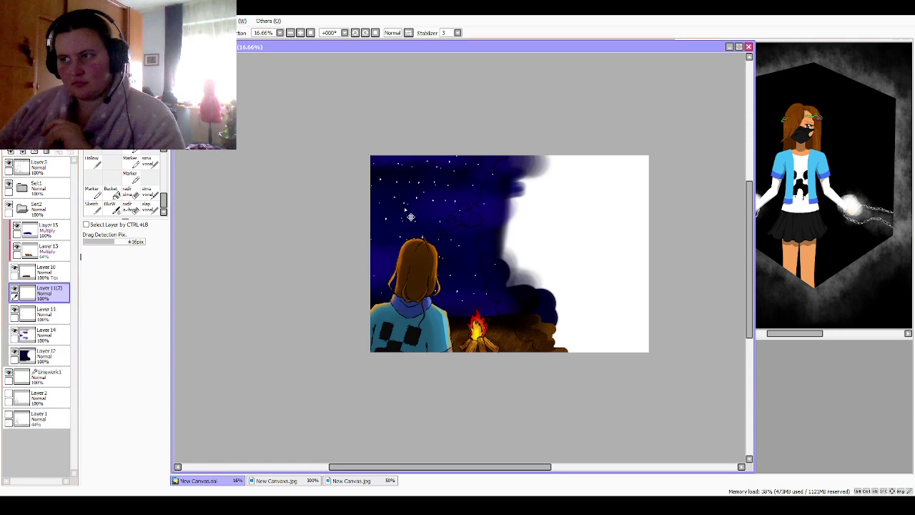
pyautogui.moveTo(490, 278); pyautogui.dragTo(418, 196)
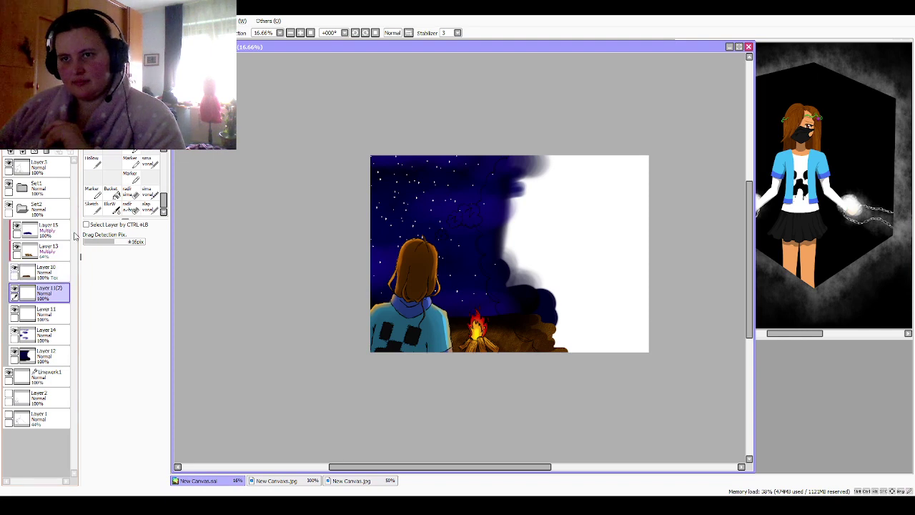
pyautogui.hotkey('ctrl', 't')
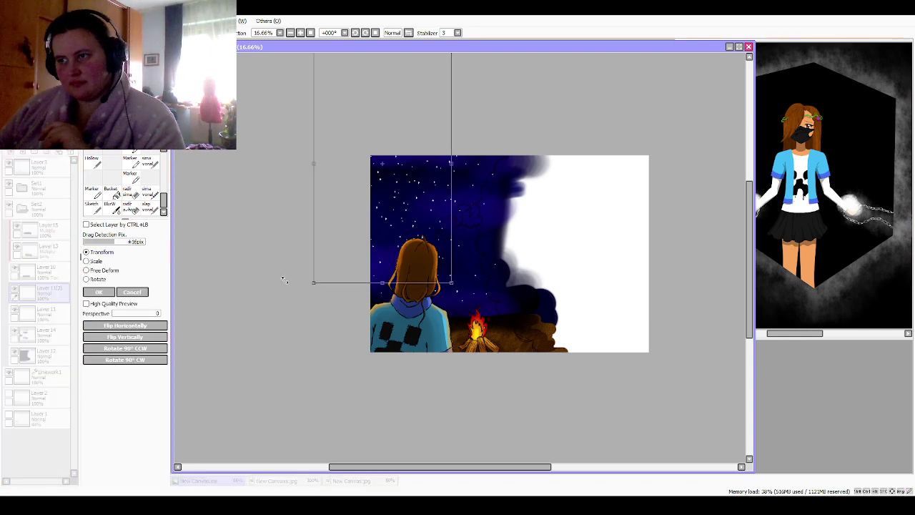
pyautogui.moveTo(283, 279); pyautogui.dragTo(320, 119)
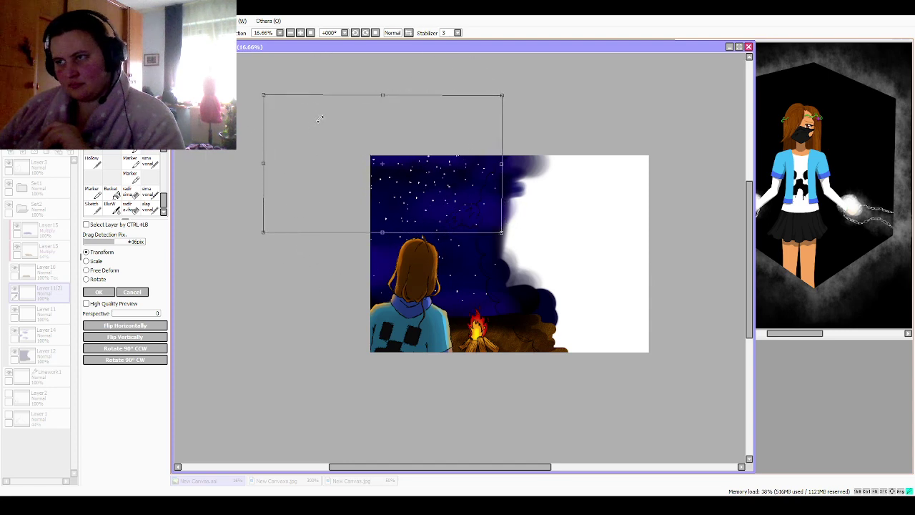
pyautogui.moveTo(361, 178)
pyautogui.mouseDown()
pyautogui.moveTo(380, 185)
pyautogui.moveTo(368, 192)
pyautogui.mouseUp()
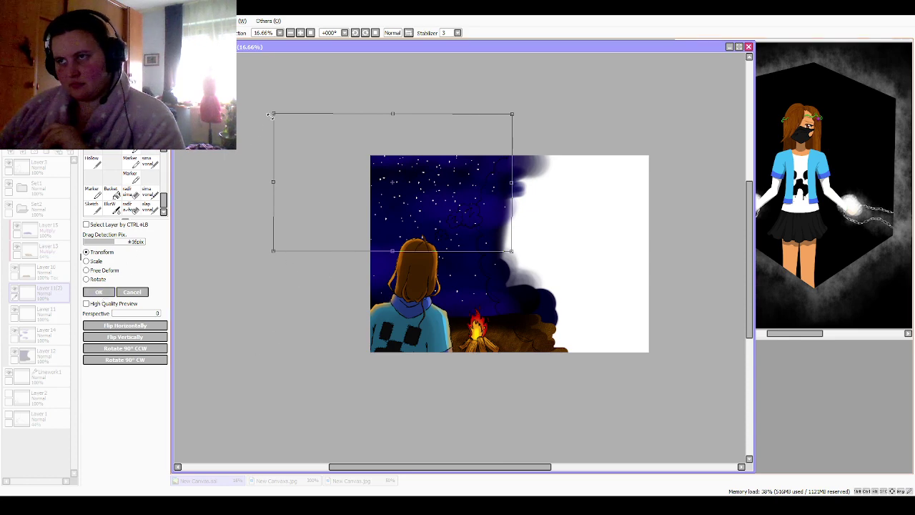
pyautogui.moveTo(270, 114); pyautogui.dragTo(365, 170)
pyautogui.moveTo(461, 213); pyautogui.dragTo(445, 174)
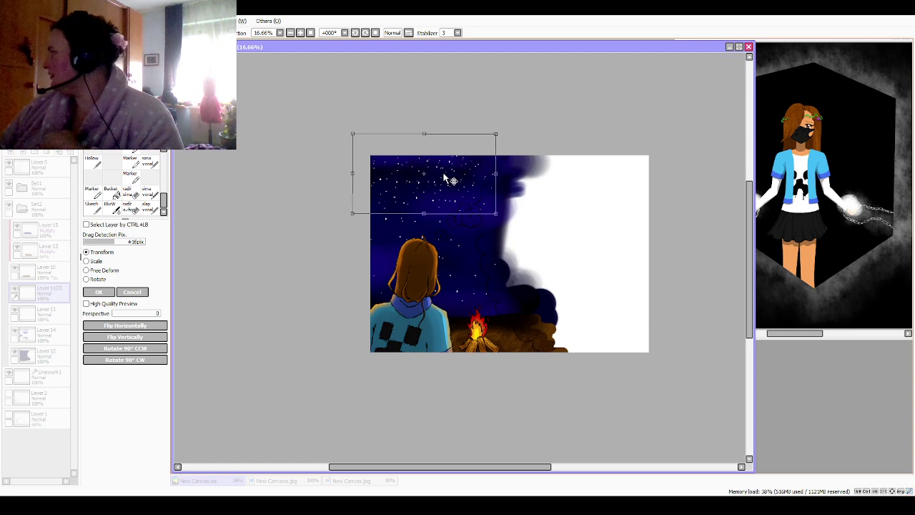
pyautogui.click(99, 291)
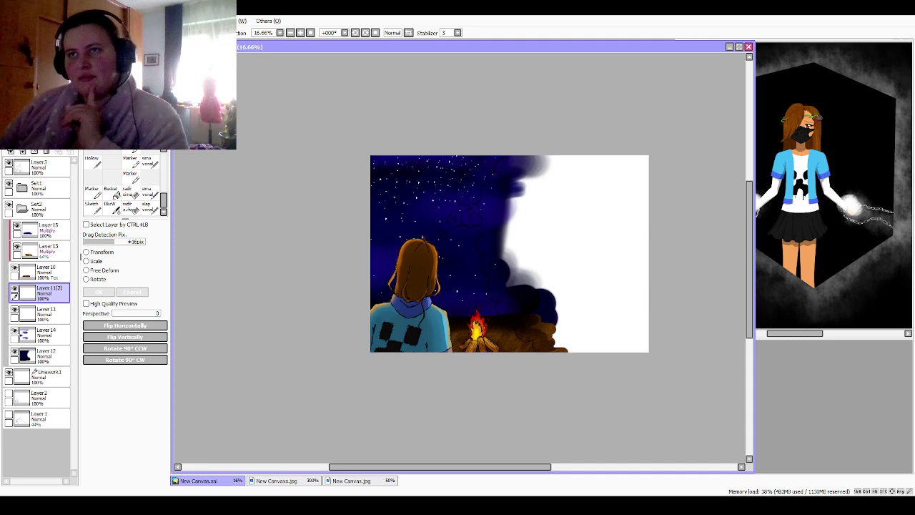
# Step: Duplicate the dense star cluster, flip the copy horizontally, and collapse the Set2 layer folder
pyautogui.hotkey('ctrl', 'j')
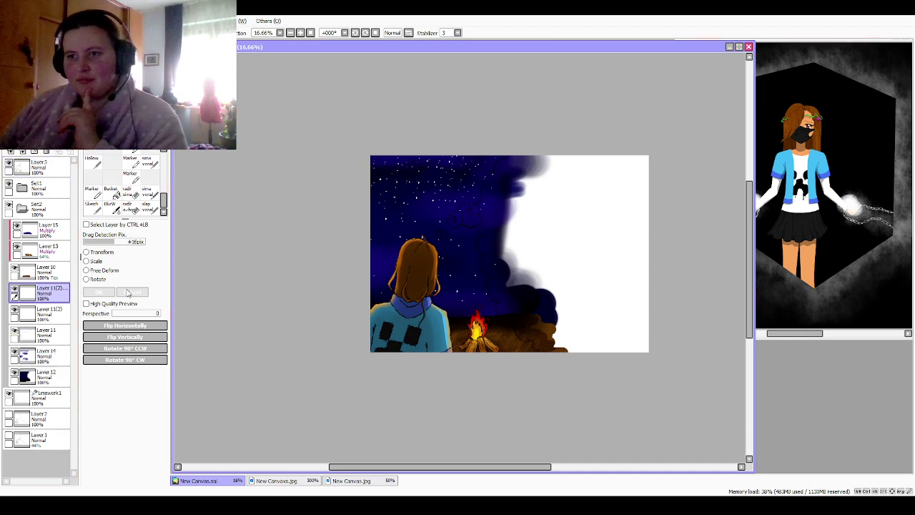
pyautogui.click(107, 328)
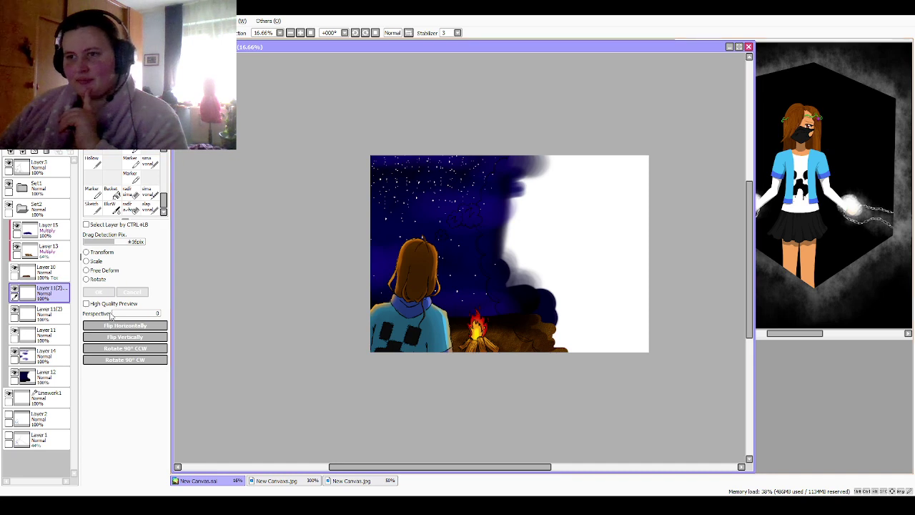
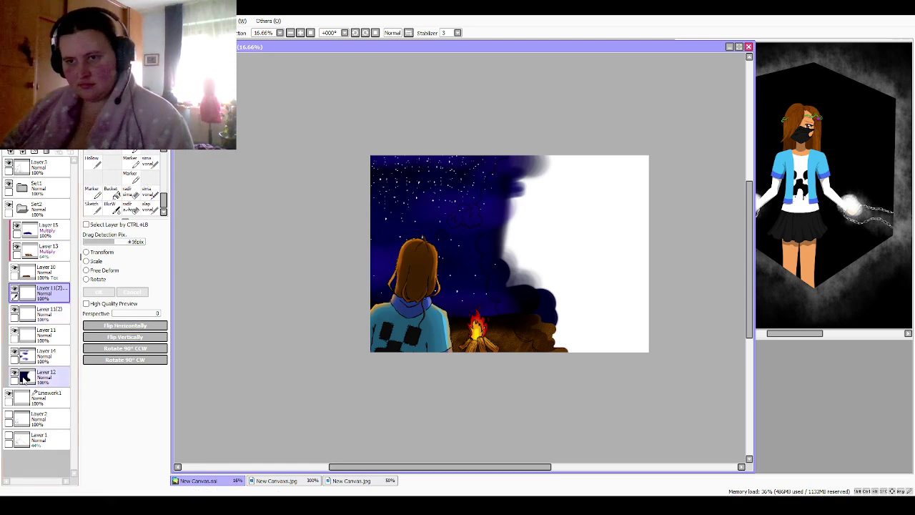
pyautogui.click(35, 208)
pyautogui.click(22, 209)
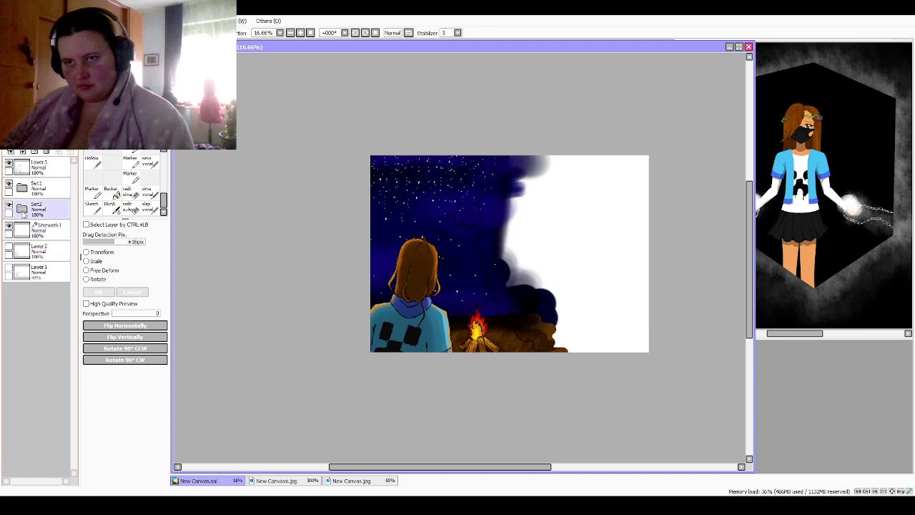
# Step: Toggle the visibility of the Set2 background folder to check it, leaving the folder hidden
pyautogui.click(9, 207)
pyautogui.click(10, 207)
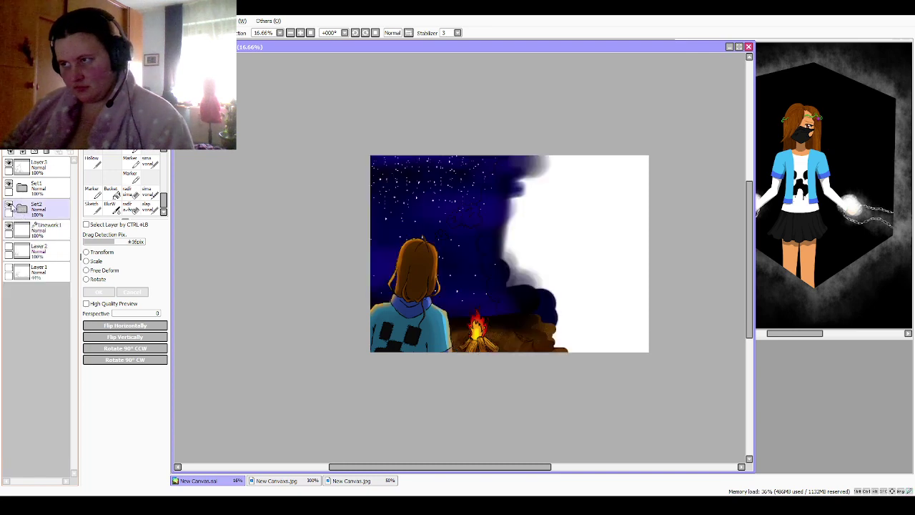
pyautogui.click(10, 207)
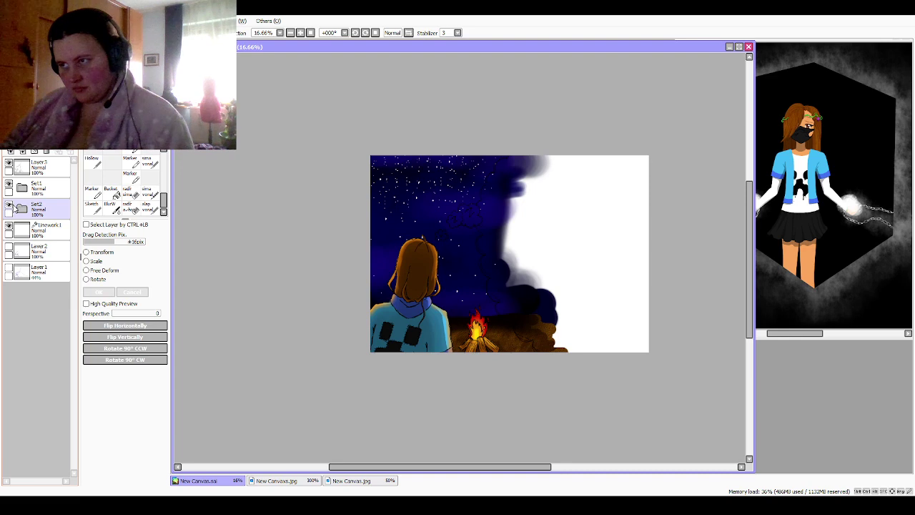
pyautogui.click(14, 208)
pyautogui.click(9, 205)
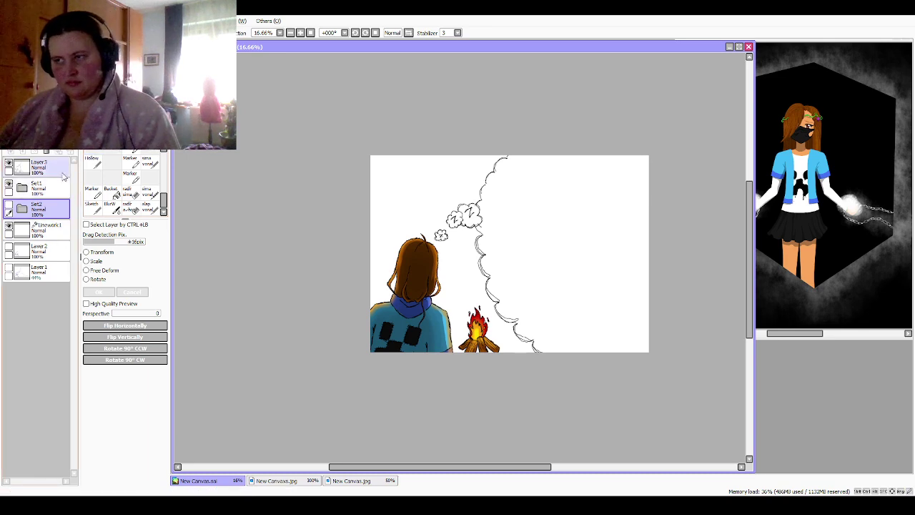
# Step: Create a new layer and a new folder above Set2, and place the layer inside the folder
pyautogui.hotkey('ctrl', 'shift', 'n')
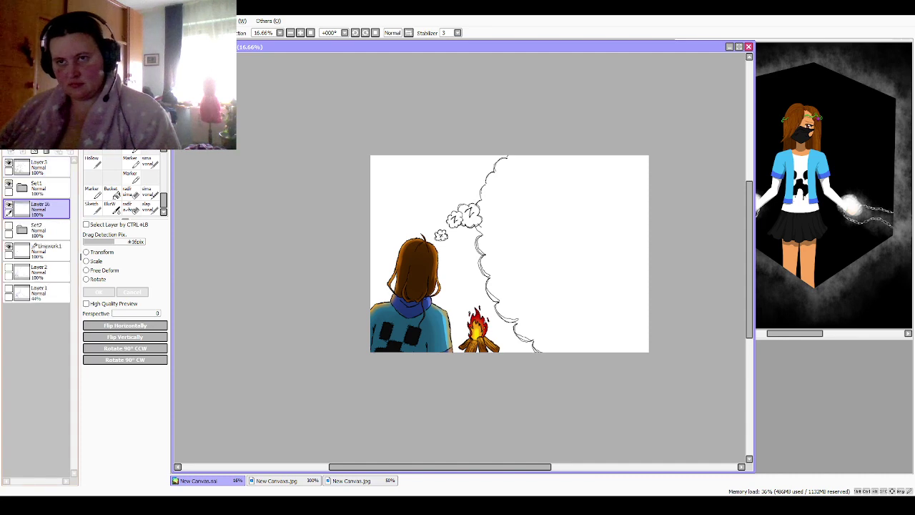
pyautogui.click(34, 140)
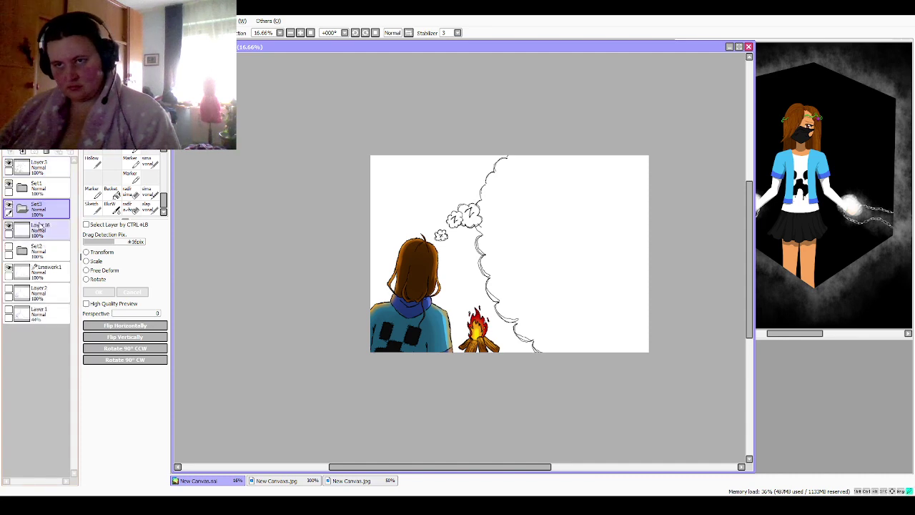
pyautogui.moveTo(40, 228); pyautogui.dragTo(38, 210)
pyautogui.click(37, 231)
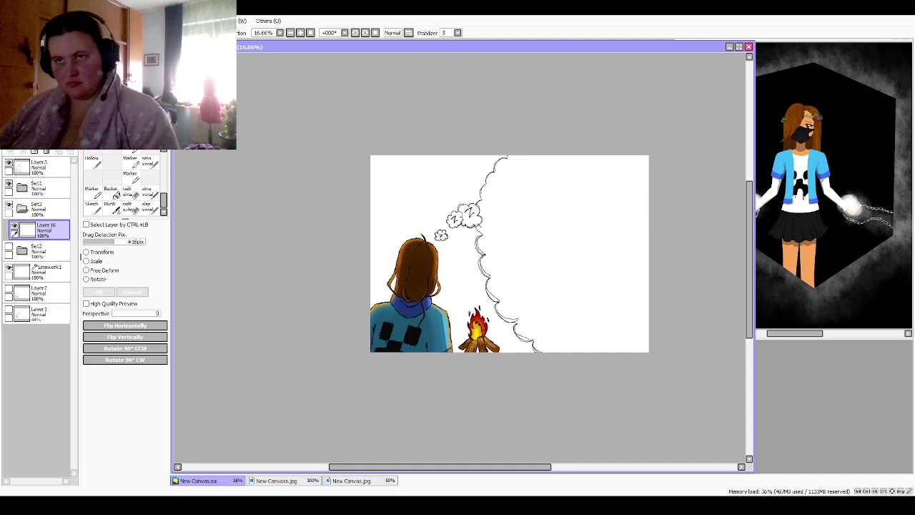
# Step: Fill the small and medium Z clouds above the character's head with light blue, using a hard brush at size 50
pyautogui.press('pageup')
pyautogui.press('pageup')
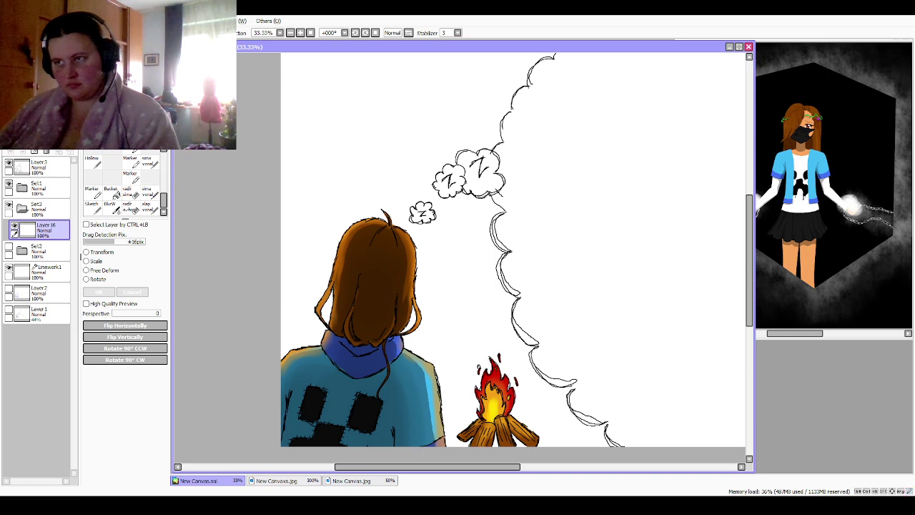
pyautogui.press('KP_Add')
pyautogui.press('KP_Add')
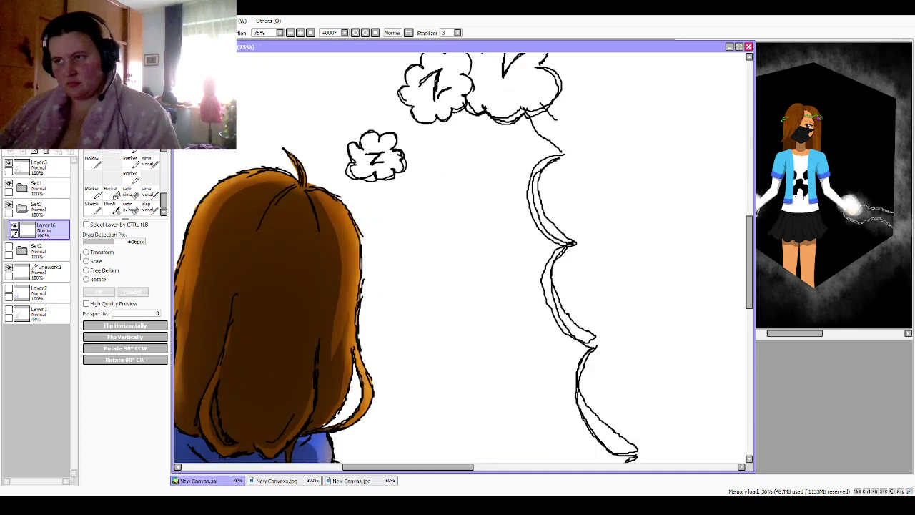
pyautogui.moveTo(443, 173); pyautogui.dragTo(459, 292)
pyautogui.click(149, 192)
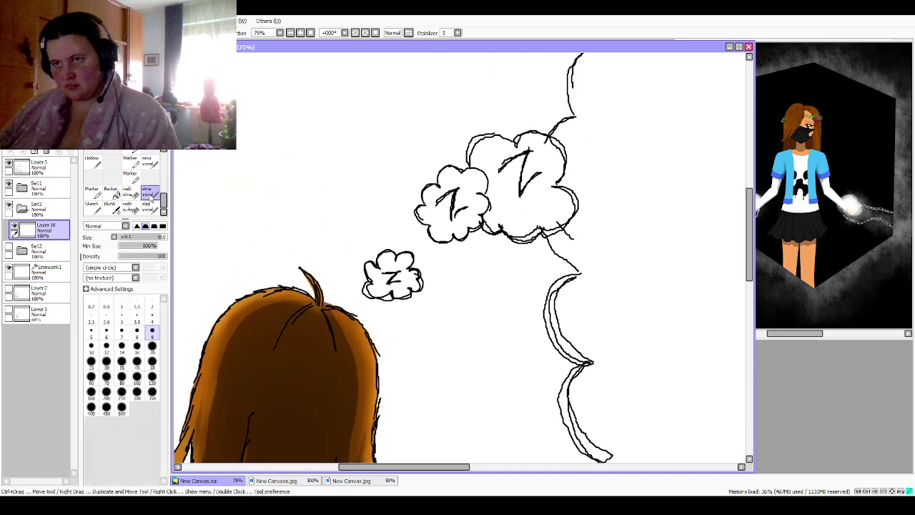
pyautogui.click(151, 347)
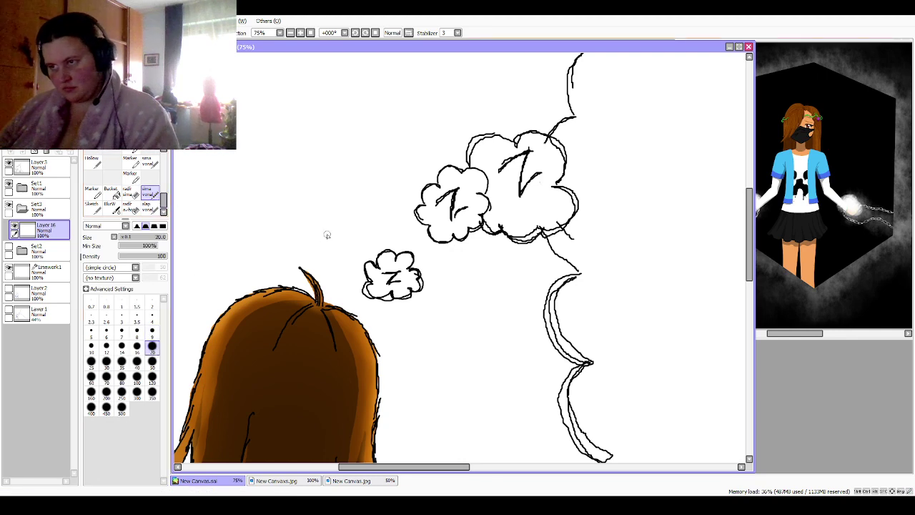
pyautogui.click(152, 361)
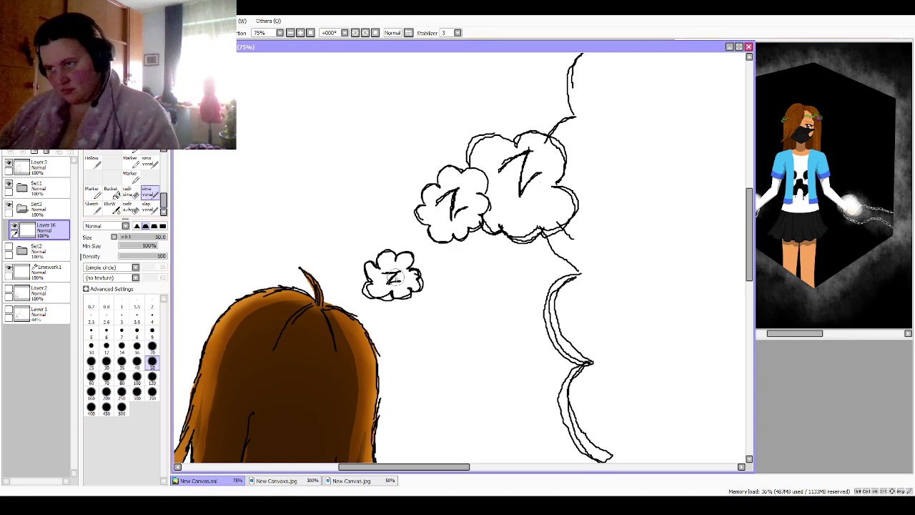
pyautogui.moveTo(395, 287)
pyautogui.mouseDown()
pyautogui.moveTo(411, 284)
pyautogui.moveTo(393, 277)
pyautogui.moveTo(400, 268)
pyautogui.moveTo(382, 273)
pyautogui.moveTo(392, 286)
pyautogui.moveTo(378, 291)
pyautogui.moveTo(375, 274)
pyautogui.mouseUp()
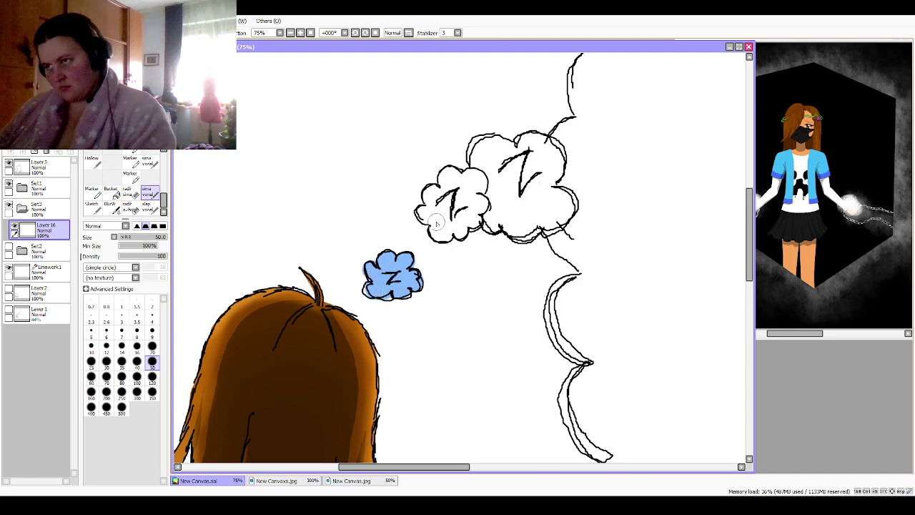
pyautogui.moveTo(437, 218)
pyautogui.mouseDown()
pyautogui.moveTo(440, 236)
pyautogui.moveTo(455, 231)
pyautogui.moveTo(478, 205)
pyautogui.moveTo(475, 184)
pyautogui.moveTo(453, 177)
pyautogui.moveTo(461, 197)
pyautogui.moveTo(424, 215)
pyautogui.moveTo(425, 190)
pyautogui.moveTo(448, 201)
pyautogui.mouseUp()
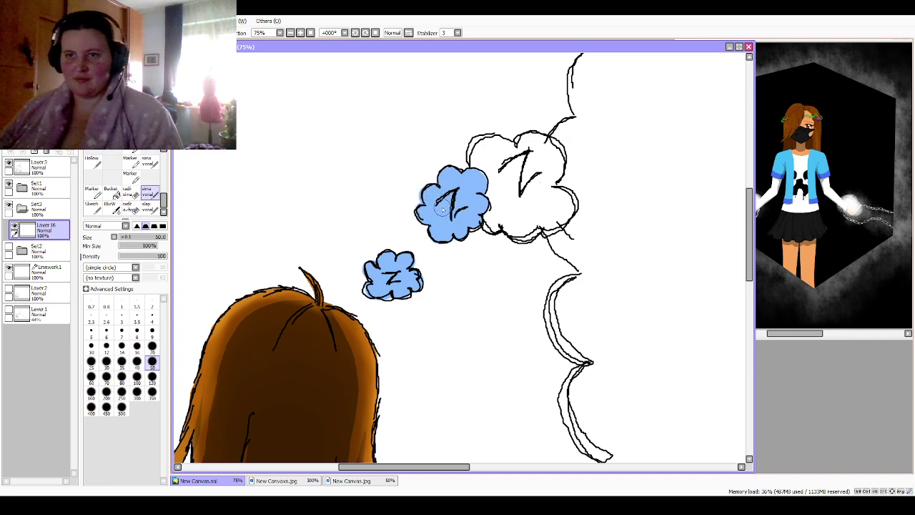
# Step: Add a clipped layer and softly paint white into the centers of the small and medium Z clouds with a size 50 brush
pyautogui.click(11, 151)
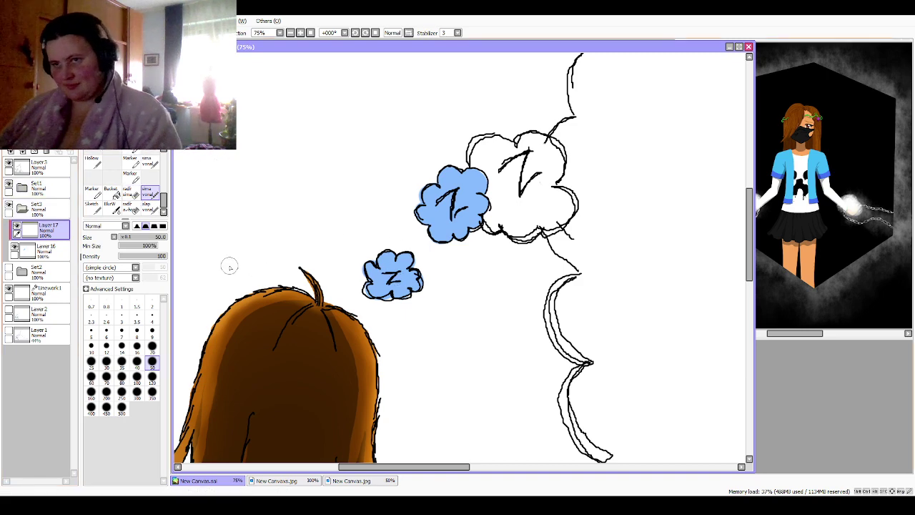
pyautogui.click(148, 207)
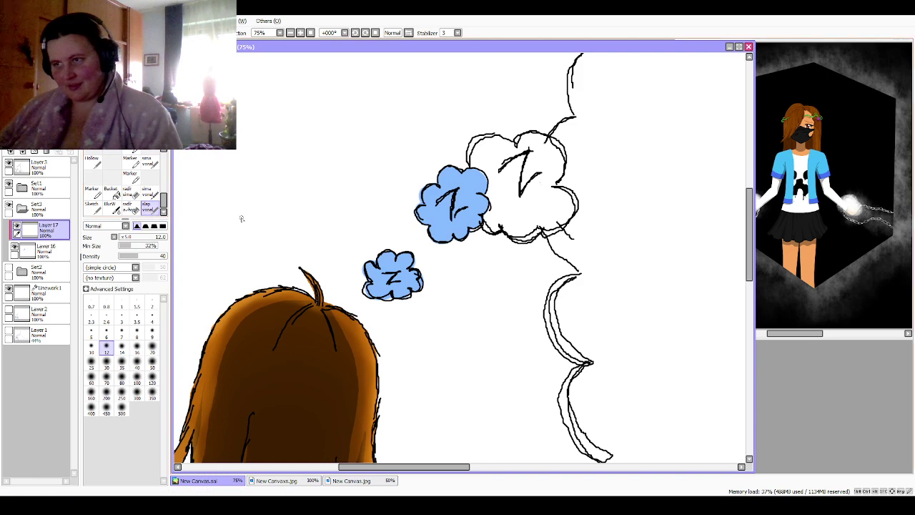
pyautogui.click(151, 363)
pyautogui.moveTo(397, 277)
pyautogui.mouseDown()
pyautogui.moveTo(383, 278)
pyautogui.moveTo(393, 270)
pyautogui.moveTo(383, 286)
pyautogui.moveTo(375, 275)
pyautogui.moveTo(405, 265)
pyautogui.mouseUp()
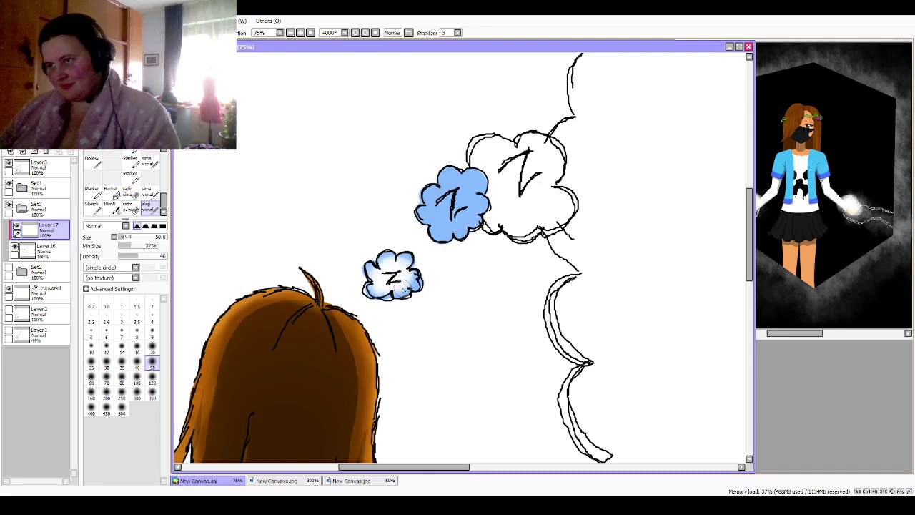
pyautogui.moveTo(450, 212)
pyautogui.mouseDown()
pyautogui.moveTo(450, 177)
pyautogui.moveTo(448, 200)
pyautogui.moveTo(435, 193)
pyautogui.moveTo(446, 202)
pyautogui.moveTo(426, 215)
pyautogui.moveTo(431, 230)
pyautogui.moveTo(451, 199)
pyautogui.moveTo(448, 245)
pyautogui.moveTo(419, 225)
pyautogui.moveTo(435, 216)
pyautogui.moveTo(438, 234)
pyautogui.moveTo(438, 207)
pyautogui.moveTo(456, 202)
pyautogui.moveTo(472, 220)
pyautogui.moveTo(460, 190)
pyautogui.mouseUp()
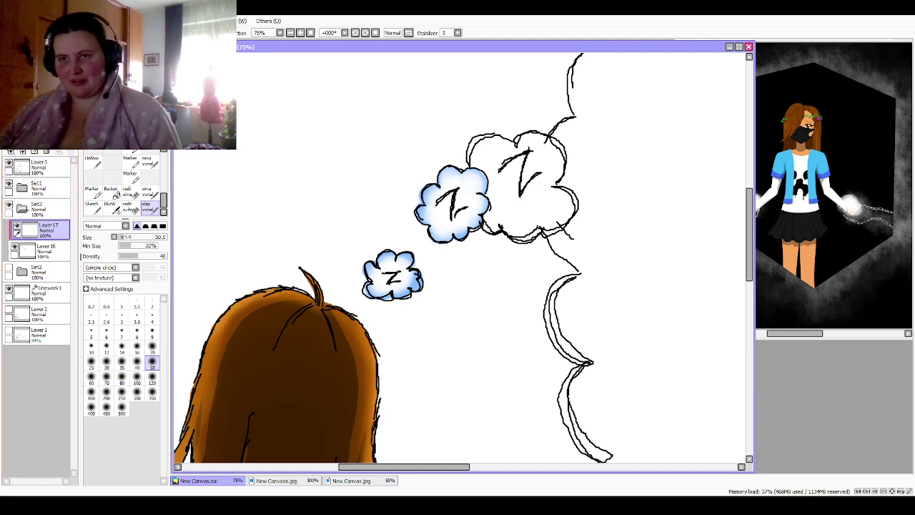
# Step: Add a layer beneath the smaller clouds' color layer and fill the largest Z cloud with light blue
pyautogui.click(48, 269)
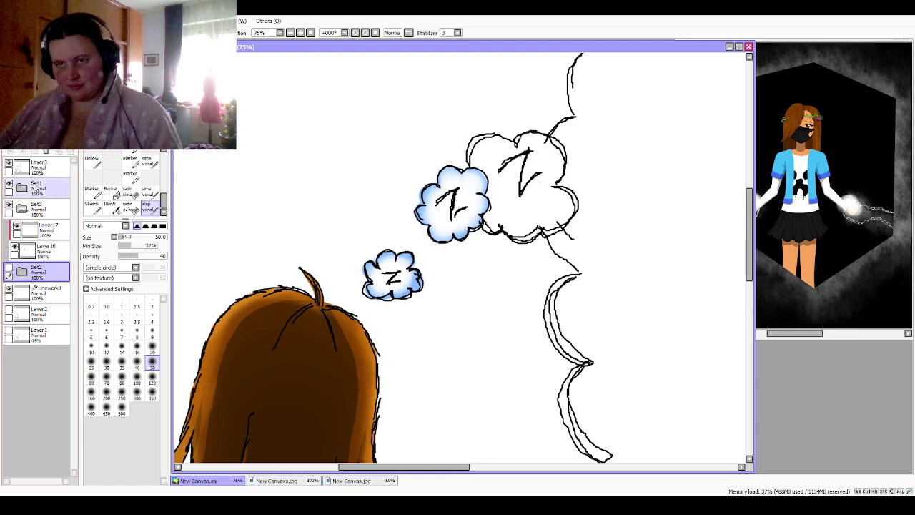
pyautogui.click(11, 142)
pyautogui.moveTo(30, 270); pyautogui.dragTo(34, 261)
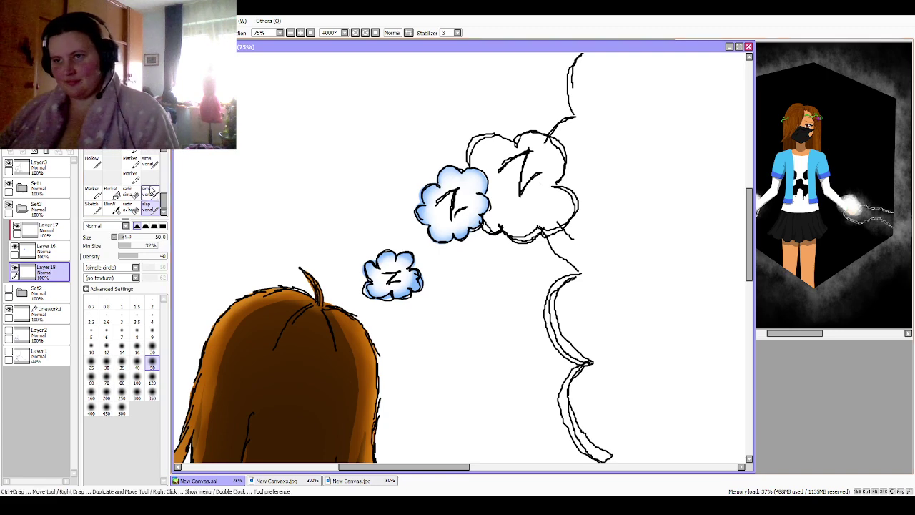
pyautogui.click(149, 193)
pyautogui.moveTo(477, 207)
pyautogui.mouseDown()
pyautogui.moveTo(495, 224)
pyautogui.moveTo(572, 213)
pyautogui.moveTo(567, 196)
pyautogui.moveTo(547, 202)
pyautogui.moveTo(552, 211)
pyautogui.moveTo(516, 201)
pyautogui.moveTo(550, 180)
pyautogui.moveTo(552, 154)
pyautogui.moveTo(536, 142)
pyautogui.moveTo(521, 188)
pyautogui.moveTo(497, 200)
pyautogui.moveTo(473, 140)
pyautogui.moveTo(500, 137)
pyautogui.moveTo(505, 163)
pyautogui.moveTo(488, 163)
pyautogui.mouseUp()
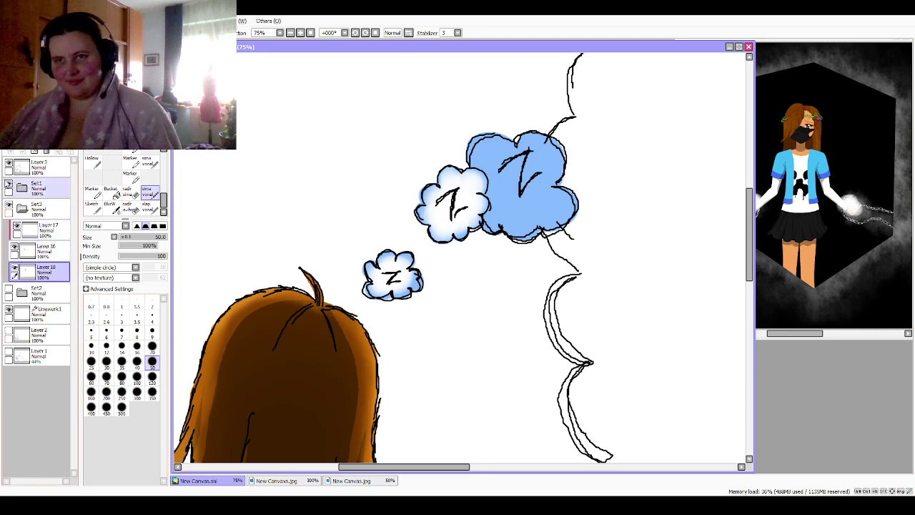
# Step: Add a clipped layer over the largest Z cloud's color and softly paint its center white with brush sizes 120 and 100
pyautogui.click(10, 151)
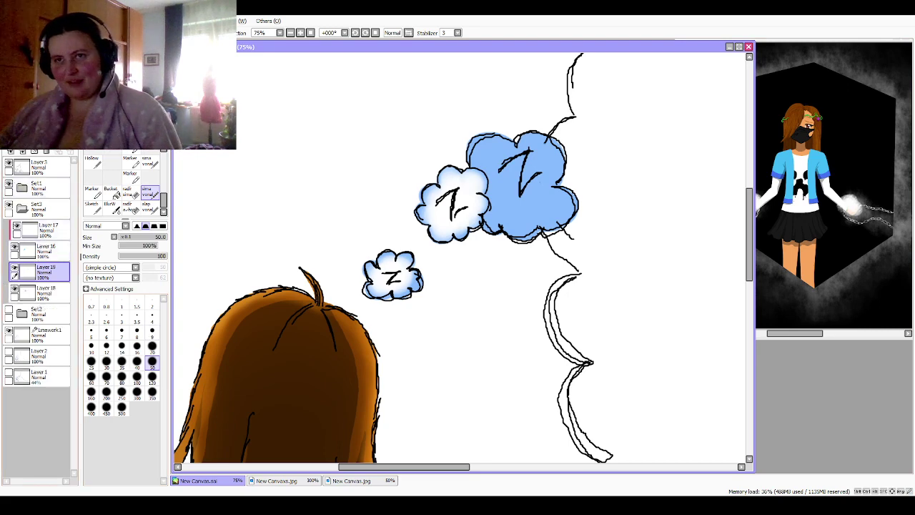
pyautogui.click(8, 130)
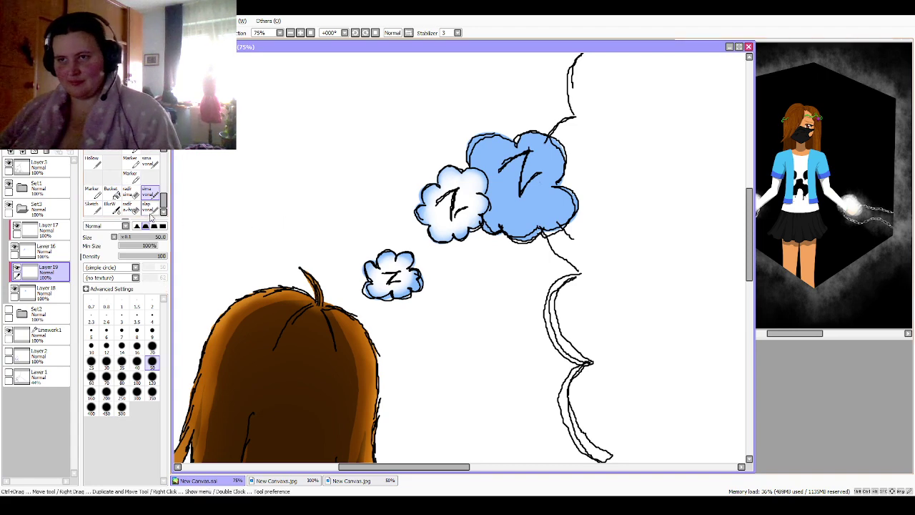
pyautogui.click(147, 207)
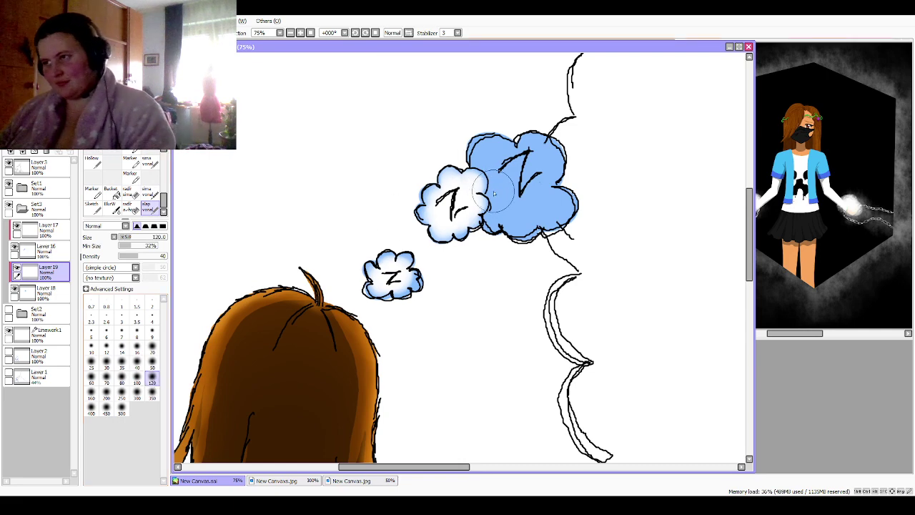
pyautogui.moveTo(493, 207)
pyautogui.mouseDown()
pyautogui.moveTo(520, 219)
pyautogui.moveTo(521, 202)
pyautogui.moveTo(552, 210)
pyautogui.moveTo(525, 205)
pyautogui.moveTo(533, 159)
pyautogui.moveTo(516, 184)
pyautogui.moveTo(502, 166)
pyautogui.moveTo(513, 182)
pyautogui.moveTo(493, 183)
pyautogui.moveTo(483, 204)
pyautogui.moveTo(502, 197)
pyautogui.moveTo(516, 223)
pyautogui.moveTo(521, 207)
pyautogui.moveTo(560, 212)
pyautogui.moveTo(539, 207)
pyautogui.moveTo(528, 187)
pyautogui.moveTo(538, 151)
pyautogui.moveTo(499, 211)
pyautogui.moveTo(493, 194)
pyautogui.moveTo(488, 207)
pyautogui.moveTo(486, 178)
pyautogui.mouseUp()
pyautogui.click(136, 383)
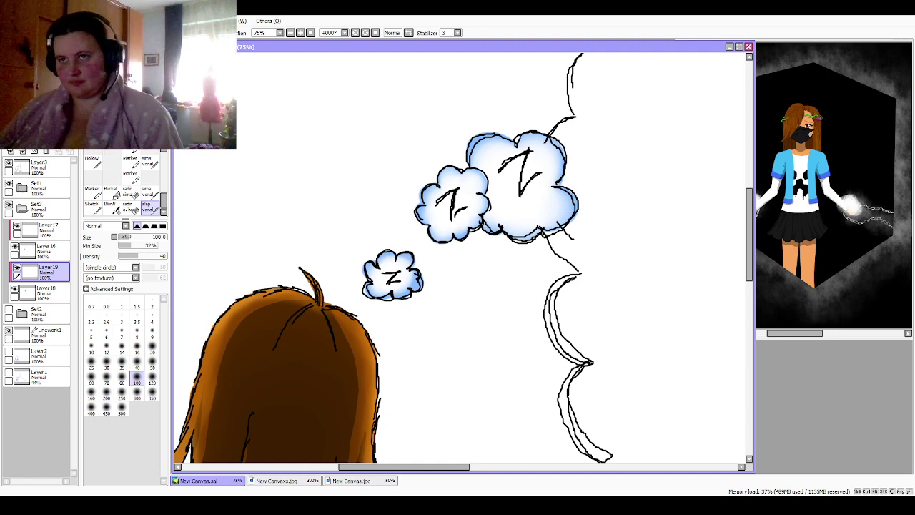
# Step: Add a new layer at the bottom of the cloud folder, beneath the largest Z cloud's color layer
pyautogui.scroll(1, 459, 257)
pyautogui.scroll(-4, 460, 258)
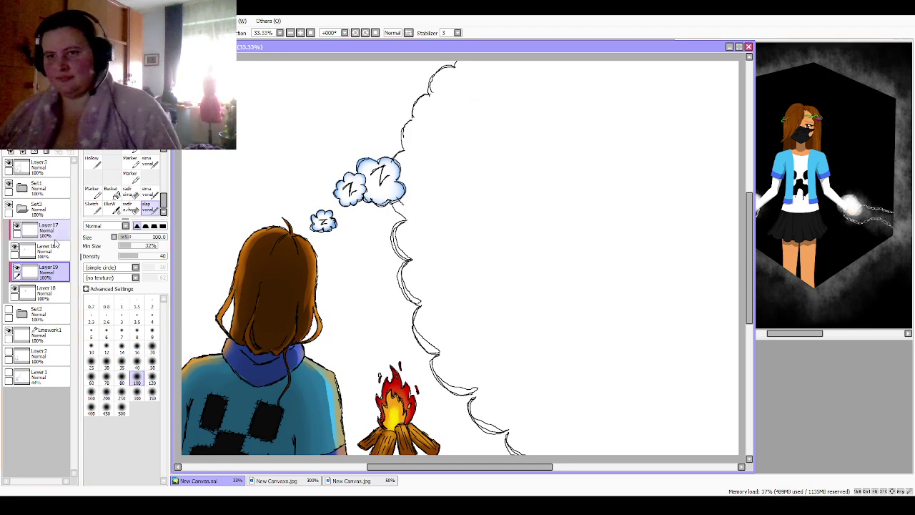
pyautogui.click(10, 151)
pyautogui.moveTo(47, 274); pyautogui.dragTo(50, 319)
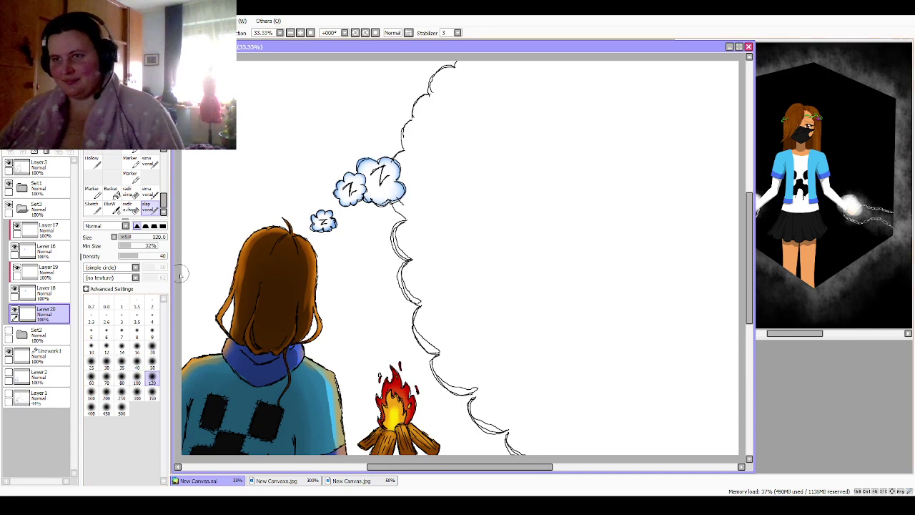
# Step: Fill the entire large thought bubble with light blue up to its scalloped outline, using the hard brush at size 350
pyautogui.click(148, 193)
pyautogui.click(151, 391)
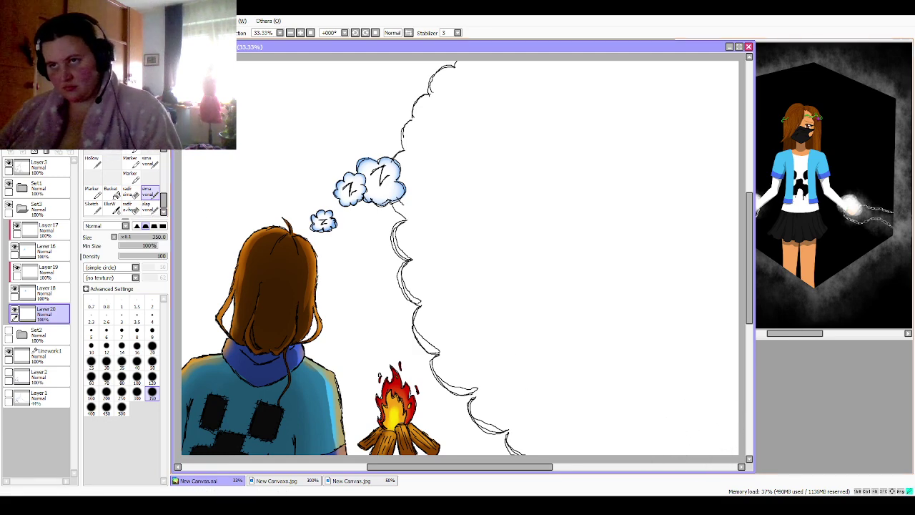
pyautogui.moveTo(722, 429)
pyautogui.mouseDown()
pyautogui.moveTo(640, 424)
pyautogui.moveTo(532, 436)
pyautogui.moveTo(543, 403)
pyautogui.moveTo(496, 406)
pyautogui.moveTo(532, 383)
pyautogui.mouseUp()
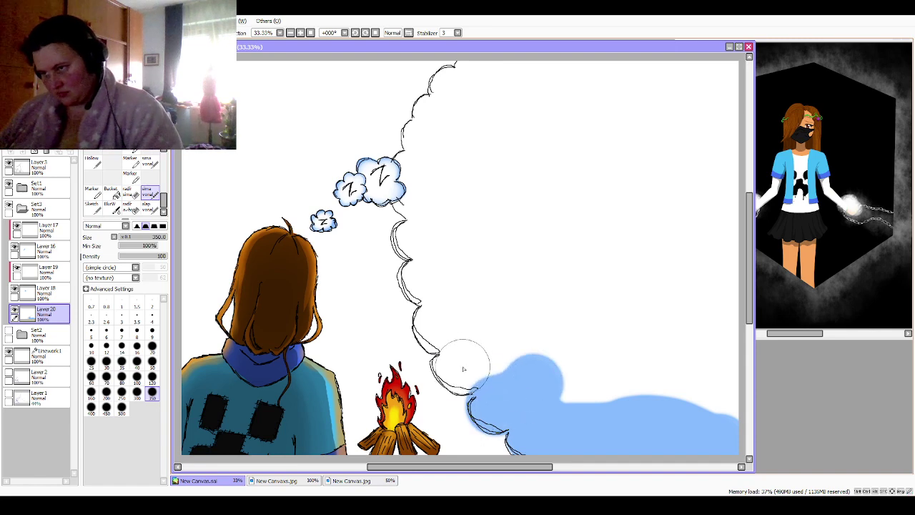
pyautogui.moveTo(463, 369)
pyautogui.mouseDown()
pyautogui.moveTo(506, 338)
pyautogui.moveTo(439, 329)
pyautogui.moveTo(483, 301)
pyautogui.moveTo(429, 282)
pyautogui.moveTo(465, 273)
pyautogui.moveTo(436, 240)
pyautogui.moveTo(465, 234)
pyautogui.moveTo(458, 217)
pyautogui.moveTo(414, 190)
pyautogui.moveTo(419, 175)
pyautogui.moveTo(457, 153)
pyautogui.mouseUp()
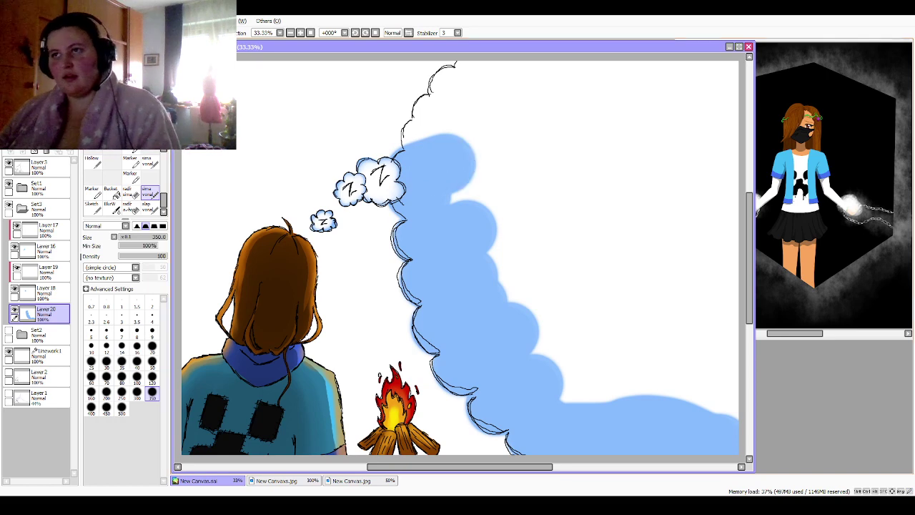
pyautogui.hotkey('ctrl', 'z')
pyautogui.moveTo(434, 196)
pyautogui.mouseDown()
pyautogui.moveTo(418, 173)
pyautogui.moveTo(446, 166)
pyautogui.moveTo(435, 136)
pyautogui.moveTo(432, 143)
pyautogui.moveTo(439, 120)
pyautogui.moveTo(473, 116)
pyautogui.moveTo(454, 93)
pyautogui.moveTo(479, 89)
pyautogui.moveTo(475, 80)
pyautogui.moveTo(512, 123)
pyautogui.moveTo(492, 184)
pyautogui.moveTo(491, 118)
pyautogui.moveTo(491, 195)
pyautogui.mouseUp()
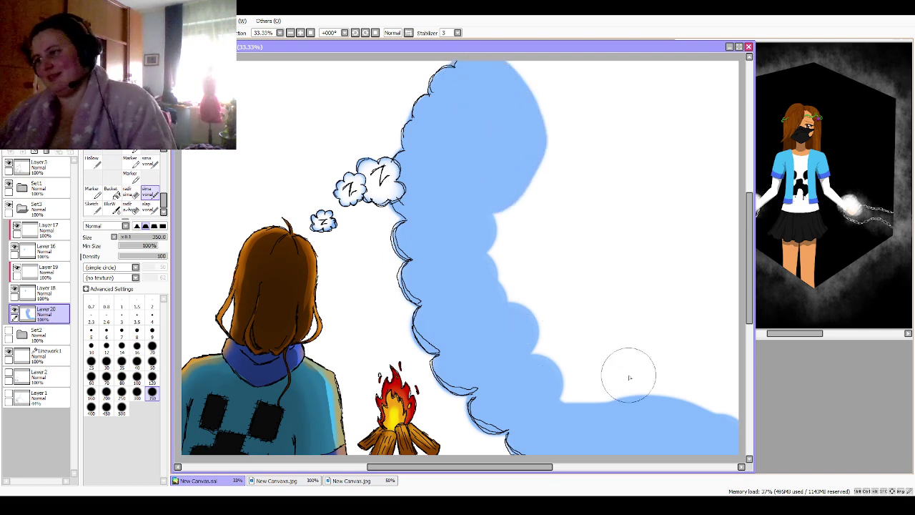
pyautogui.moveTo(719, 408)
pyautogui.mouseDown()
pyautogui.moveTo(606, 400)
pyautogui.moveTo(562, 384)
pyautogui.moveTo(513, 281)
pyautogui.moveTo(506, 234)
pyautogui.moveTo(531, 84)
pyautogui.moveTo(506, 91)
pyautogui.mouseUp()
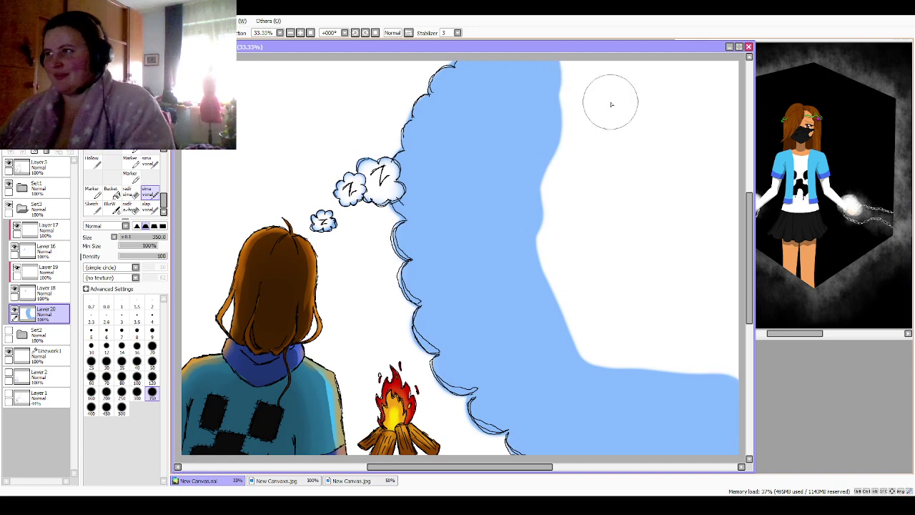
pyautogui.moveTo(723, 75)
pyautogui.mouseDown()
pyautogui.moveTo(581, 80)
pyautogui.moveTo(563, 92)
pyautogui.moveTo(553, 277)
pyautogui.moveTo(569, 333)
pyautogui.moveTo(588, 351)
pyautogui.moveTo(734, 349)
pyautogui.moveTo(724, 369)
pyautogui.moveTo(724, 93)
pyautogui.moveTo(591, 132)
pyautogui.moveTo(617, 234)
pyautogui.moveTo(606, 326)
pyautogui.moveTo(582, 200)
pyautogui.moveTo(619, 125)
pyautogui.moveTo(689, 218)
pyautogui.moveTo(680, 307)
pyautogui.moveTo(636, 189)
pyautogui.moveTo(633, 152)
pyautogui.moveTo(636, 176)
pyautogui.mouseUp()
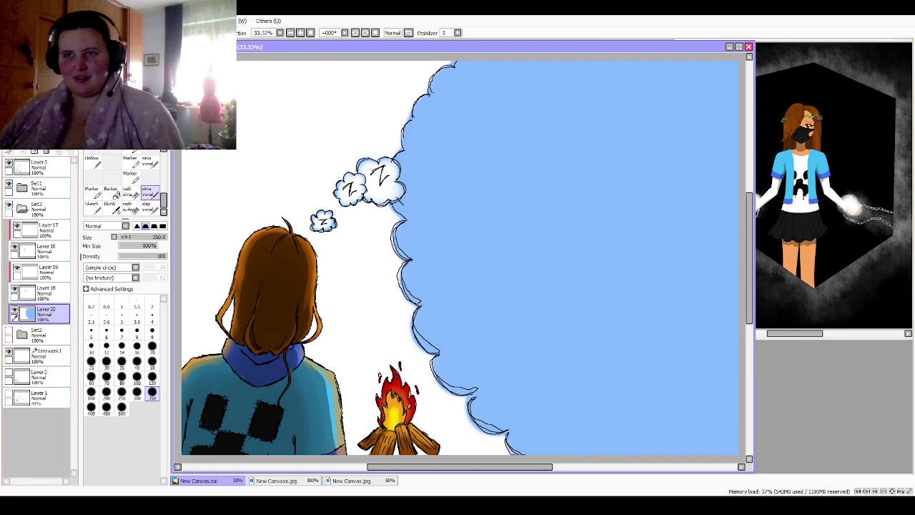
# Step: Add a layer above the large bubble's blue fill, paint its interior white, and soften the edge with the soft brush at sizes 120 and 350
pyautogui.hotkey('ctrl', 'shift', 'n')
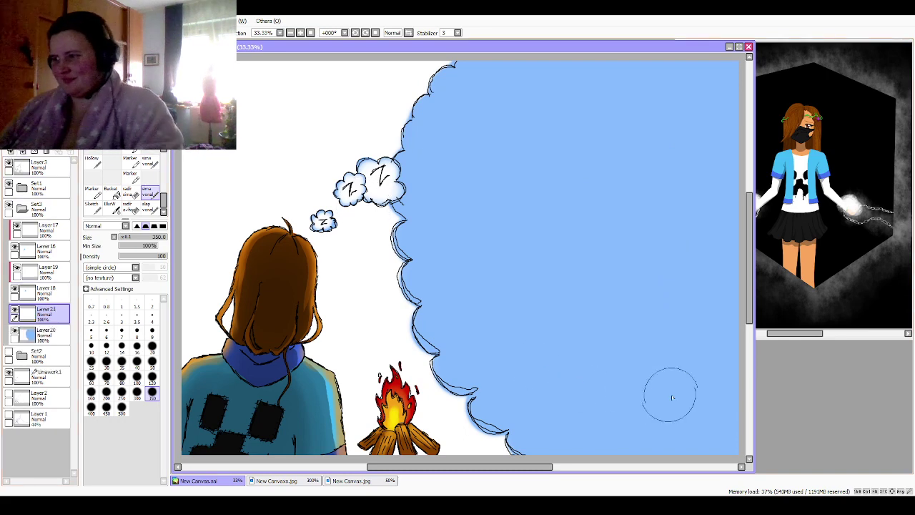
pyautogui.moveTo(729, 425)
pyautogui.mouseDown()
pyautogui.moveTo(572, 415)
pyautogui.moveTo(521, 361)
pyautogui.moveTo(496, 309)
pyautogui.moveTo(480, 212)
pyautogui.moveTo(485, 163)
pyautogui.moveTo(533, 63)
pyautogui.moveTo(528, 269)
pyautogui.moveTo(549, 320)
pyautogui.moveTo(572, 354)
pyautogui.moveTo(619, 382)
pyautogui.moveTo(715, 395)
pyautogui.moveTo(726, 386)
pyautogui.moveTo(713, 301)
pyautogui.moveTo(737, 75)
pyautogui.moveTo(646, 90)
pyautogui.moveTo(567, 89)
pyautogui.moveTo(560, 80)
pyautogui.moveTo(597, 119)
pyautogui.moveTo(563, 175)
pyautogui.moveTo(568, 284)
pyautogui.moveTo(604, 331)
pyautogui.moveTo(672, 353)
pyautogui.moveTo(609, 234)
pyautogui.moveTo(600, 147)
pyautogui.moveTo(579, 191)
pyautogui.moveTo(603, 288)
pyautogui.moveTo(670, 296)
pyautogui.moveTo(661, 227)
pyautogui.moveTo(705, 120)
pyautogui.moveTo(642, 143)
pyautogui.moveTo(634, 201)
pyautogui.moveTo(706, 208)
pyautogui.moveTo(673, 165)
pyautogui.mouseUp()
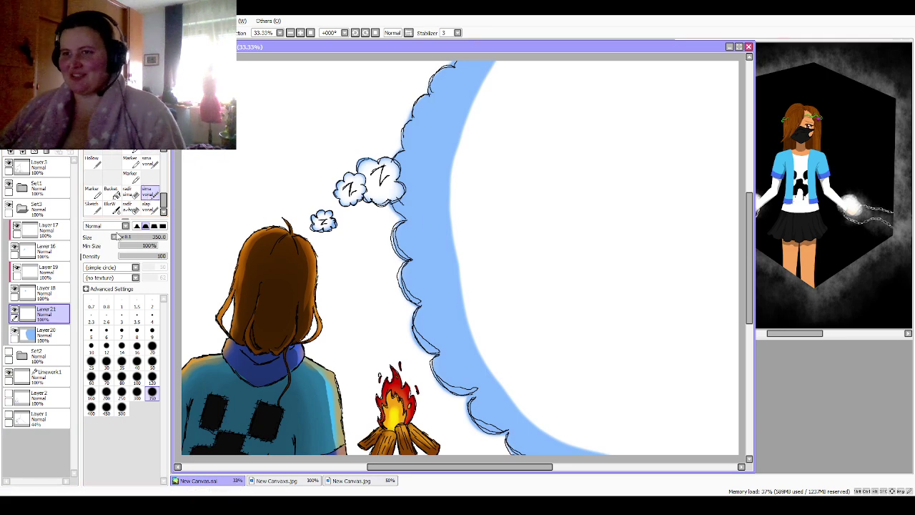
pyautogui.click(148, 207)
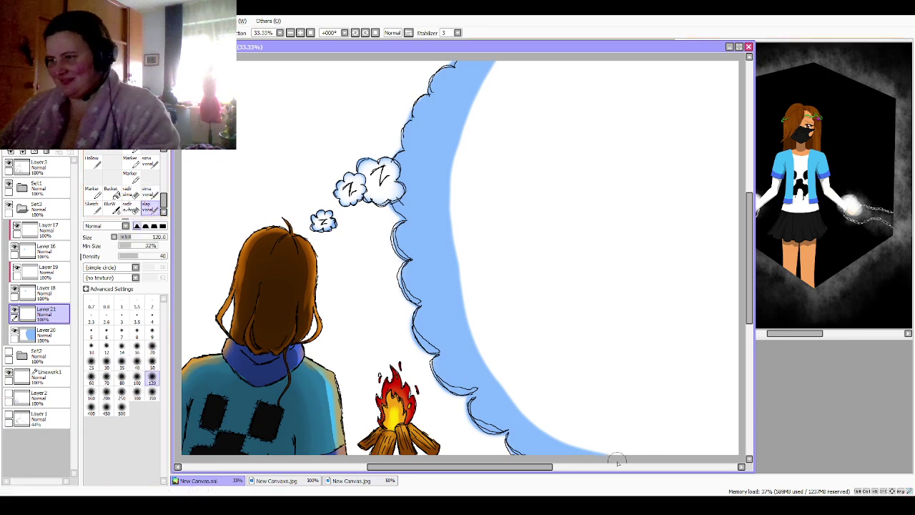
pyautogui.moveTo(617, 462)
pyautogui.mouseDown()
pyautogui.moveTo(535, 431)
pyautogui.moveTo(505, 397)
pyautogui.moveTo(537, 439)
pyautogui.moveTo(529, 407)
pyautogui.mouseUp()
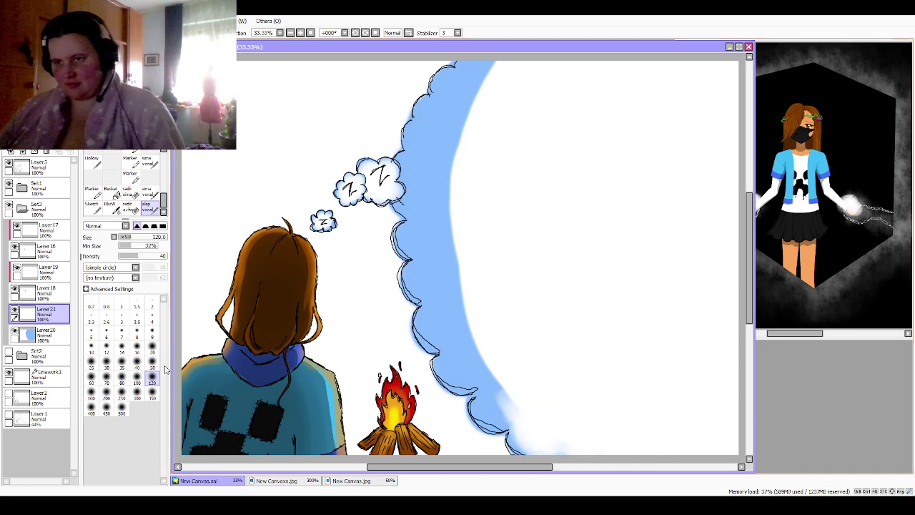
pyautogui.click(152, 393)
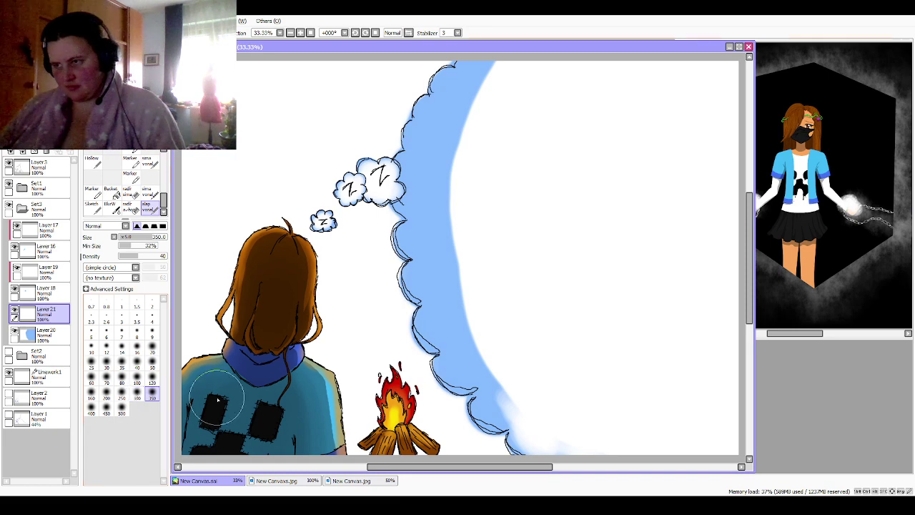
pyautogui.moveTo(493, 397)
pyautogui.mouseDown()
pyautogui.moveTo(514, 373)
pyautogui.moveTo(503, 399)
pyautogui.moveTo(523, 393)
pyautogui.moveTo(513, 402)
pyautogui.moveTo(514, 384)
pyautogui.moveTo(487, 365)
pyautogui.moveTo(479, 340)
pyautogui.moveTo(478, 359)
pyautogui.moveTo(478, 310)
pyautogui.moveTo(449, 324)
pyautogui.moveTo(442, 312)
pyautogui.moveTo(458, 318)
pyautogui.moveTo(466, 306)
pyautogui.moveTo(440, 274)
pyautogui.moveTo(464, 260)
pyautogui.moveTo(453, 238)
pyautogui.moveTo(462, 230)
pyautogui.moveTo(461, 241)
pyautogui.moveTo(426, 234)
pyautogui.moveTo(459, 222)
pyautogui.moveTo(441, 197)
pyautogui.moveTo(460, 194)
pyautogui.moveTo(410, 176)
pyautogui.moveTo(418, 170)
pyautogui.moveTo(441, 207)
pyautogui.moveTo(426, 180)
pyautogui.moveTo(452, 153)
pyautogui.moveTo(447, 160)
pyautogui.moveTo(435, 137)
pyautogui.moveTo(437, 151)
pyautogui.moveTo(457, 149)
pyautogui.moveTo(470, 115)
pyautogui.moveTo(502, 82)
pyautogui.moveTo(479, 116)
pyautogui.moveTo(518, 53)
pyautogui.moveTo(466, 95)
pyautogui.moveTo(444, 129)
pyautogui.moveTo(442, 152)
pyautogui.moveTo(464, 200)
pyautogui.mouseUp()
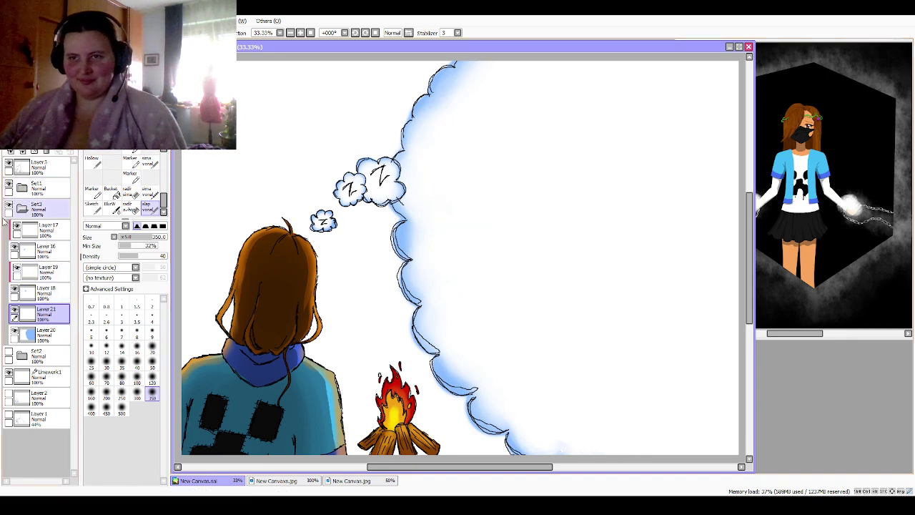
# Step: Show the night background folder Set2 again and collapse the cloud folder Set3
pyautogui.click(8, 354)
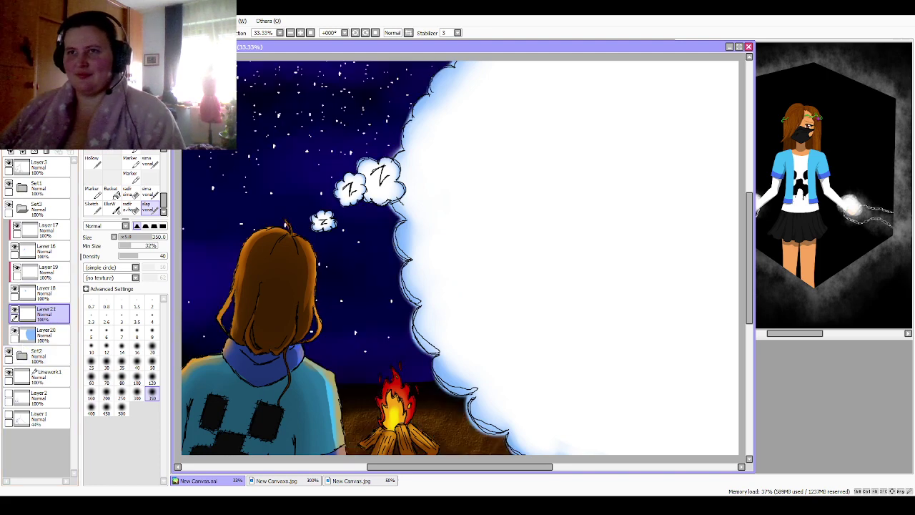
pyautogui.scroll(1, 459, 258)
pyautogui.hotkey('ctrl', '-')
pyautogui.hotkey('ctrl', '-')
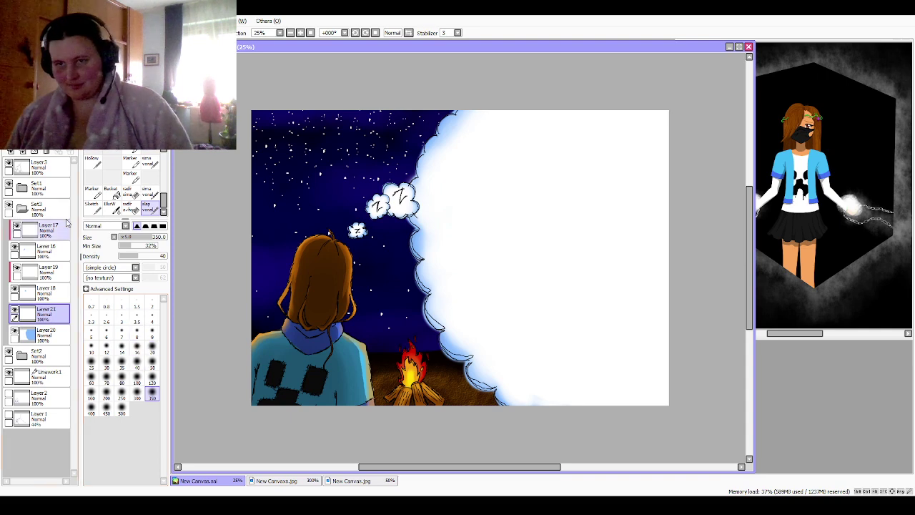
pyautogui.click(39, 270)
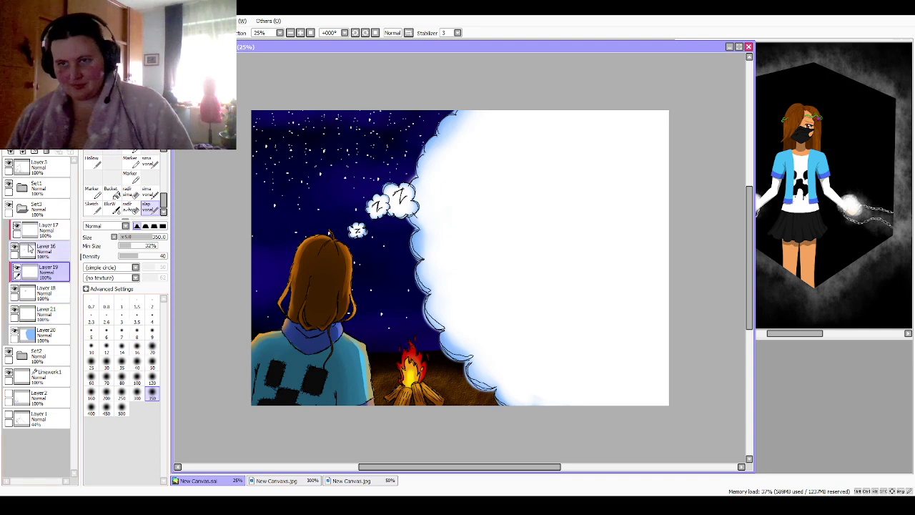
pyautogui.click(33, 209)
pyautogui.click(23, 208)
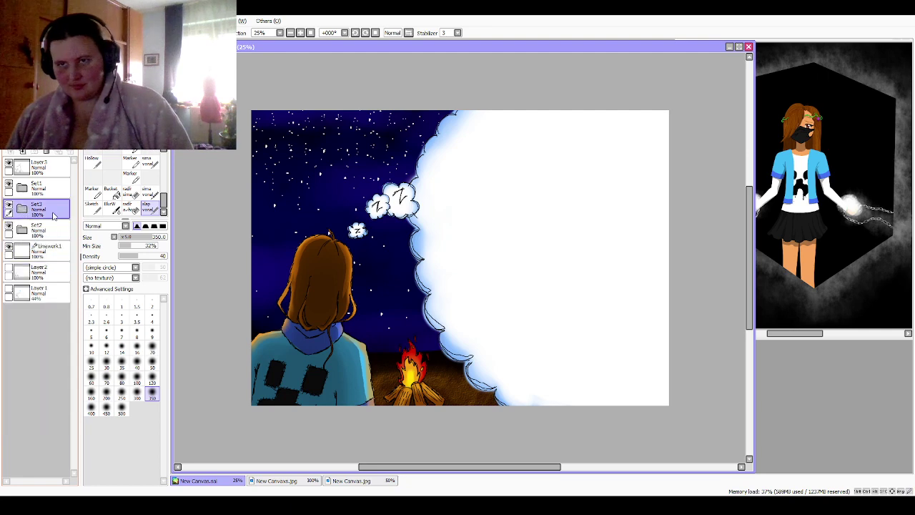
# Step: Add a clipped layer above Set3, shade the Z clouds dark blue, blend the shading with the blur brush, and lower the layer's opacity to 48%
pyautogui.click(10, 140)
pyautogui.click(9, 117)
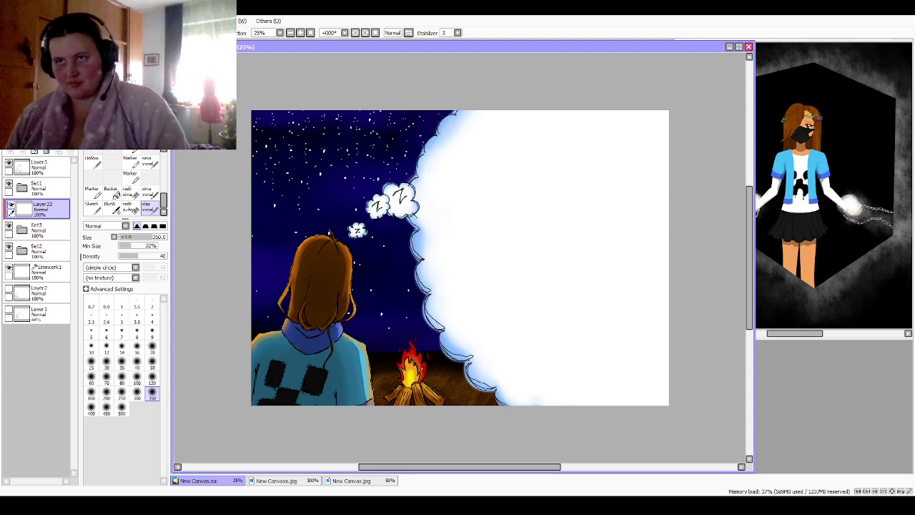
pyautogui.moveTo(364, 262)
pyautogui.mouseDown()
pyautogui.moveTo(353, 243)
pyautogui.moveTo(368, 196)
pyautogui.moveTo(385, 209)
pyautogui.mouseUp()
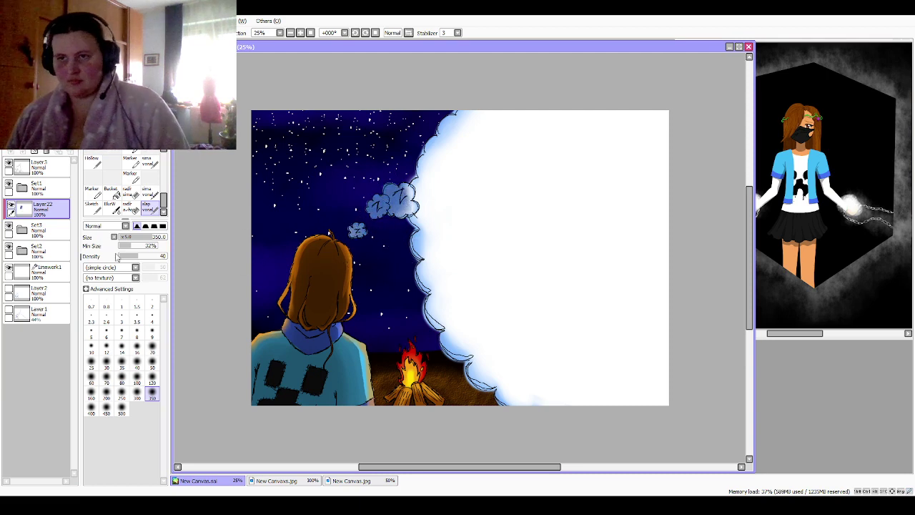
pyautogui.click(109, 206)
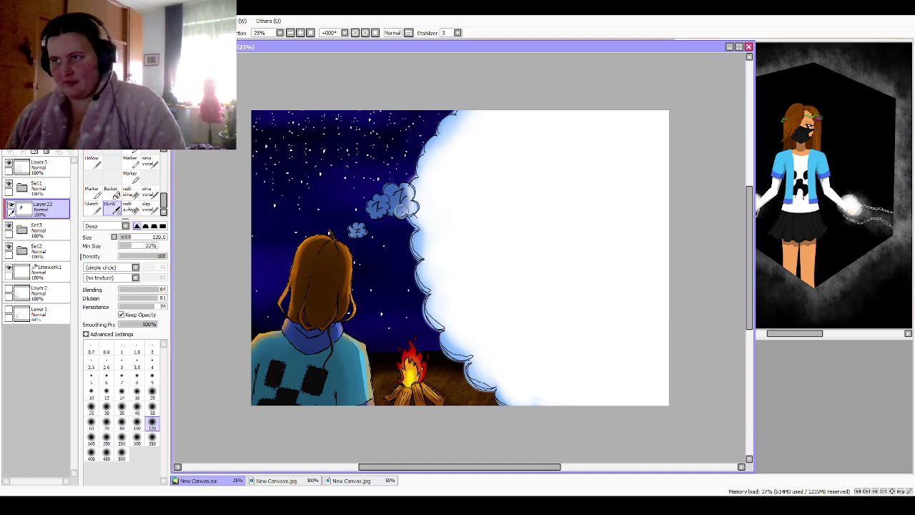
pyautogui.moveTo(401, 210)
pyautogui.mouseDown()
pyautogui.moveTo(382, 179)
pyautogui.moveTo(402, 225)
pyautogui.mouseUp()
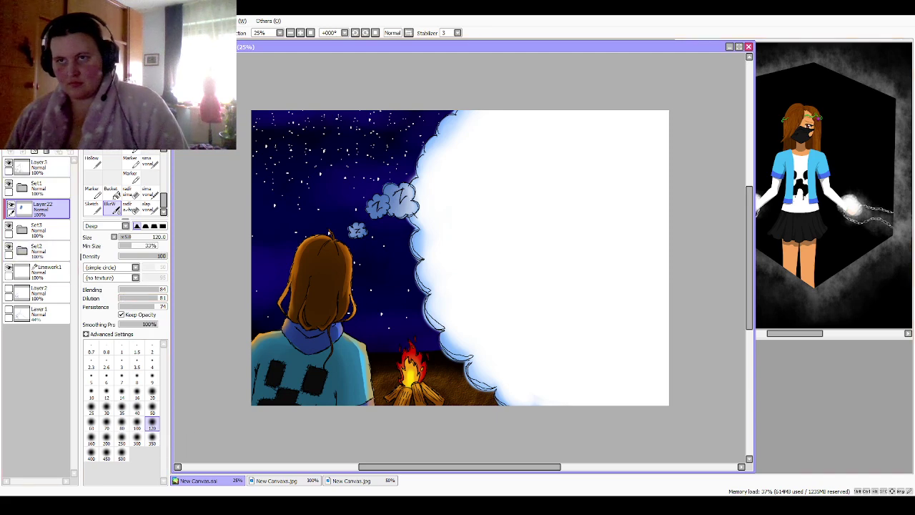
pyautogui.moveTo(358, 230)
pyautogui.mouseDown()
pyautogui.moveTo(399, 197)
pyautogui.moveTo(376, 204)
pyautogui.mouseUp()
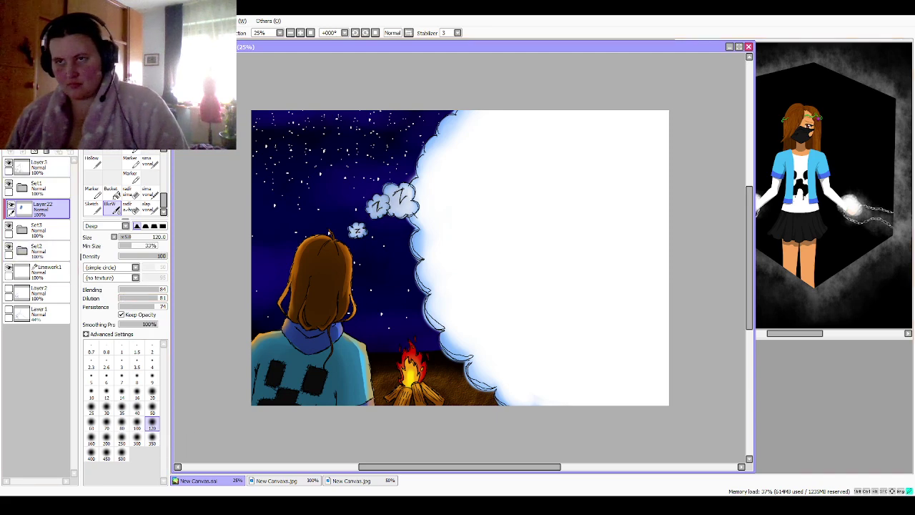
pyautogui.click(151, 443)
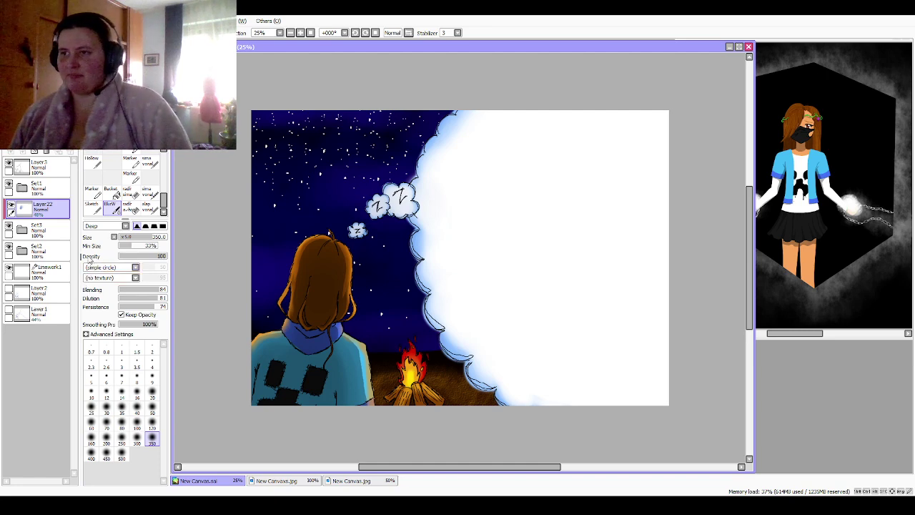
# Step: Add a new layer directly above the background folder Set2, beneath the cloud folder Set3
pyautogui.click(136, 209)
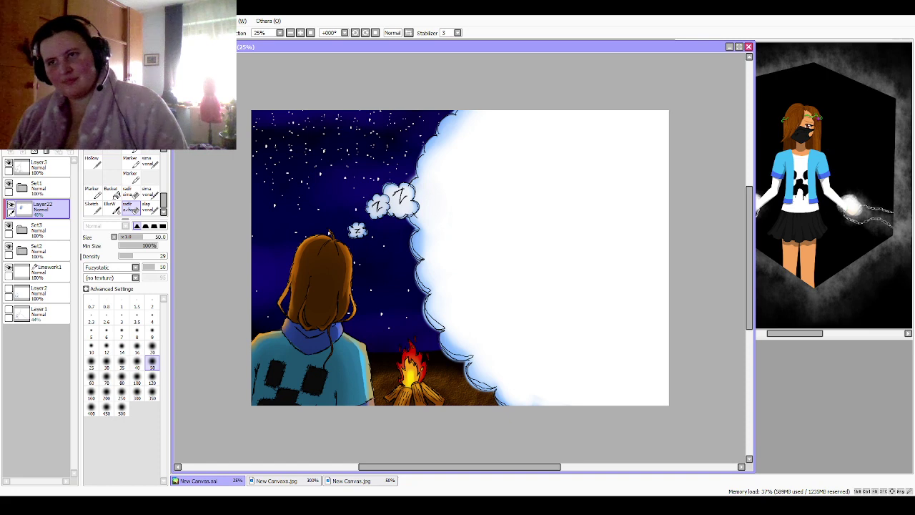
pyautogui.scroll(1, 459, 257)
pyautogui.hotkey('ctrl', '-')
pyautogui.hotkey('ctrl', '-')
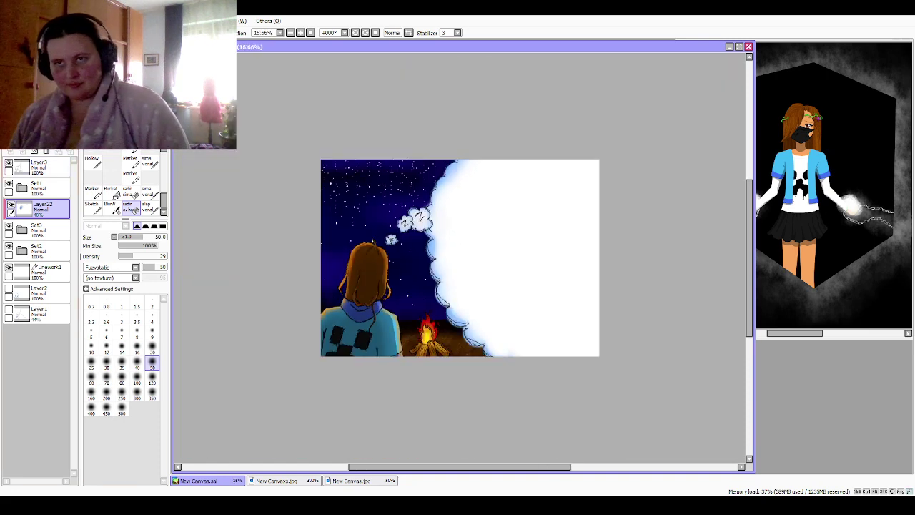
pyautogui.click(58, 253)
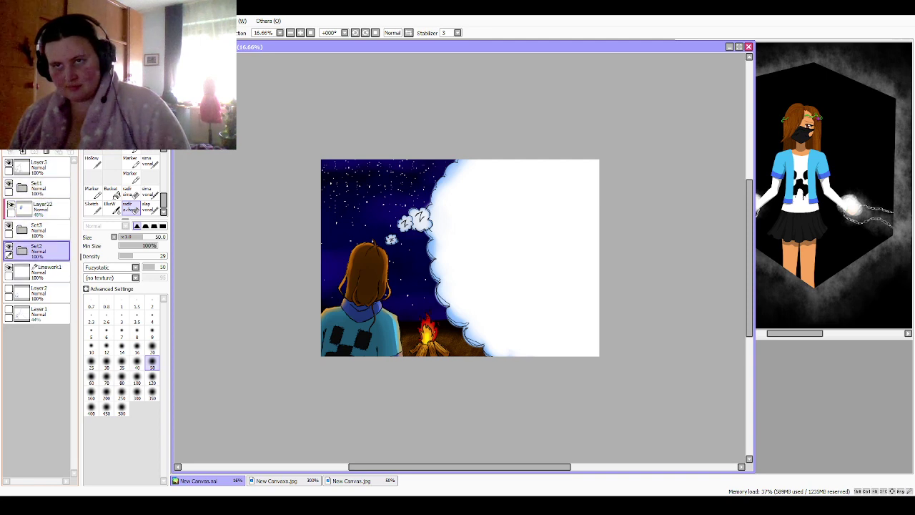
pyautogui.hotkey('ctrl', 'shift', 'n')
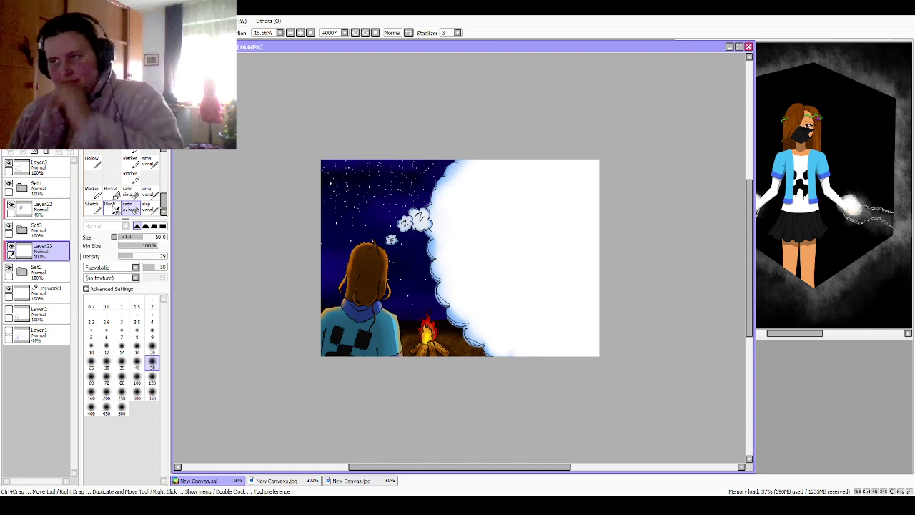
pyautogui.click(152, 377)
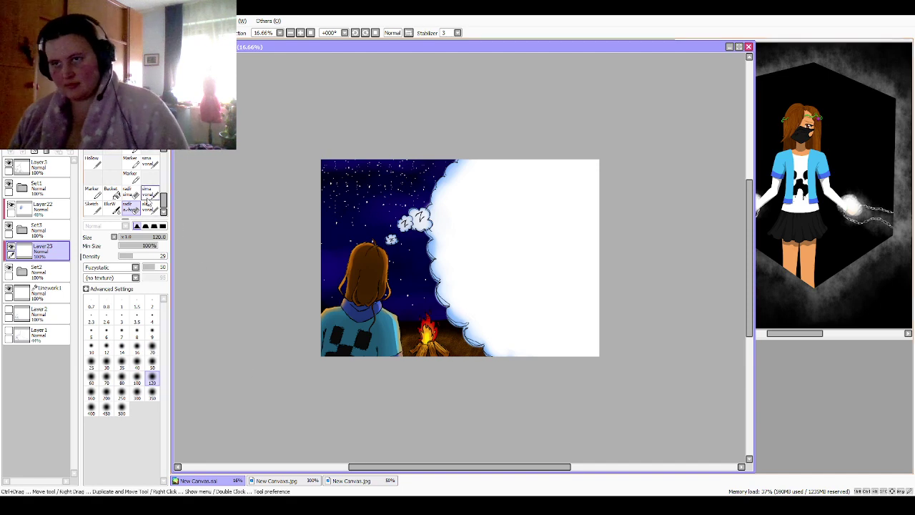
pyautogui.click(148, 193)
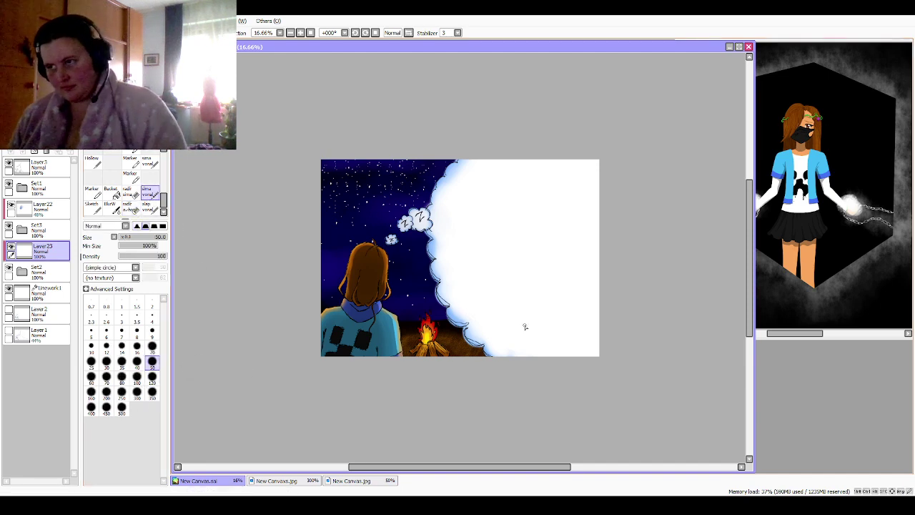
pyautogui.click(152, 375)
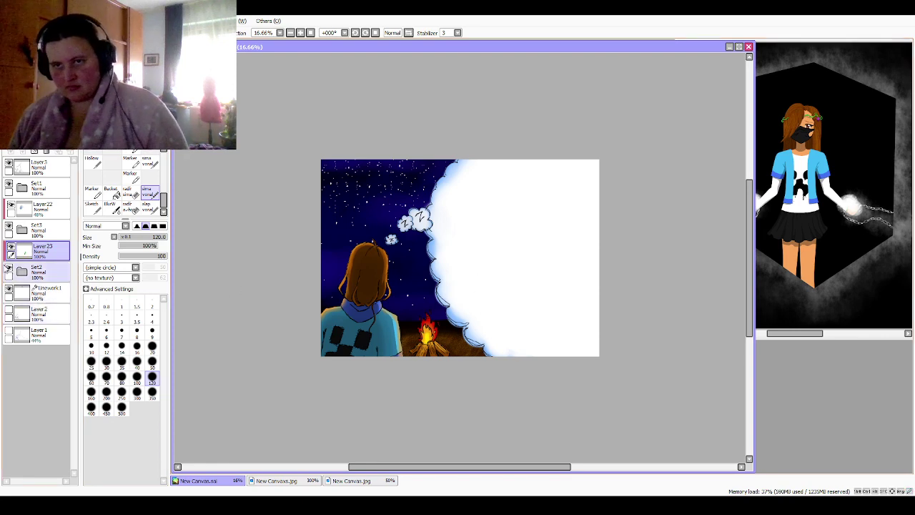
pyautogui.moveTo(40, 230); pyautogui.dragTo(38, 229)
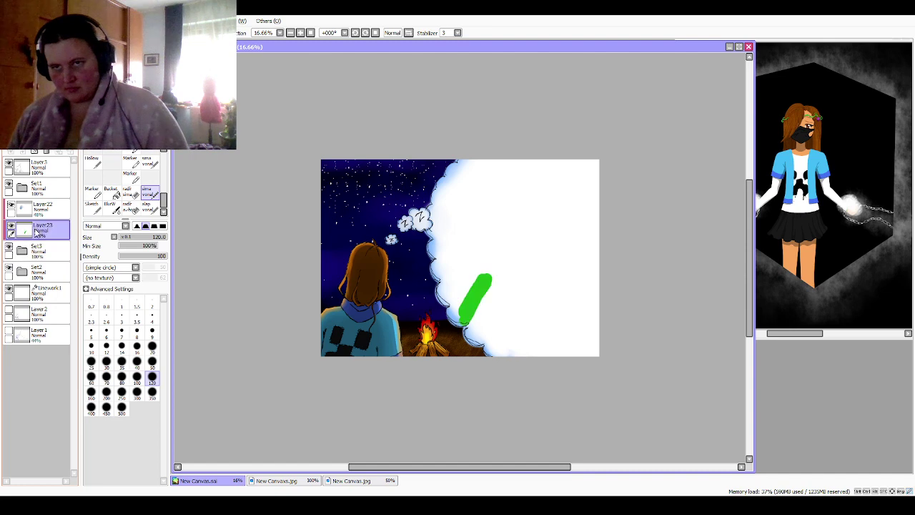
pyautogui.moveTo(470, 286)
pyautogui.mouseDown()
pyautogui.moveTo(454, 314)
pyautogui.moveTo(483, 278)
pyautogui.moveTo(583, 264)
pyautogui.moveTo(538, 278)
pyautogui.moveTo(583, 276)
pyautogui.moveTo(556, 284)
pyautogui.moveTo(481, 293)
pyautogui.moveTo(554, 277)
pyautogui.mouseUp()
pyautogui.hotkey('ctrl', 'z')
pyautogui.hotkey('ctrl', 'z')
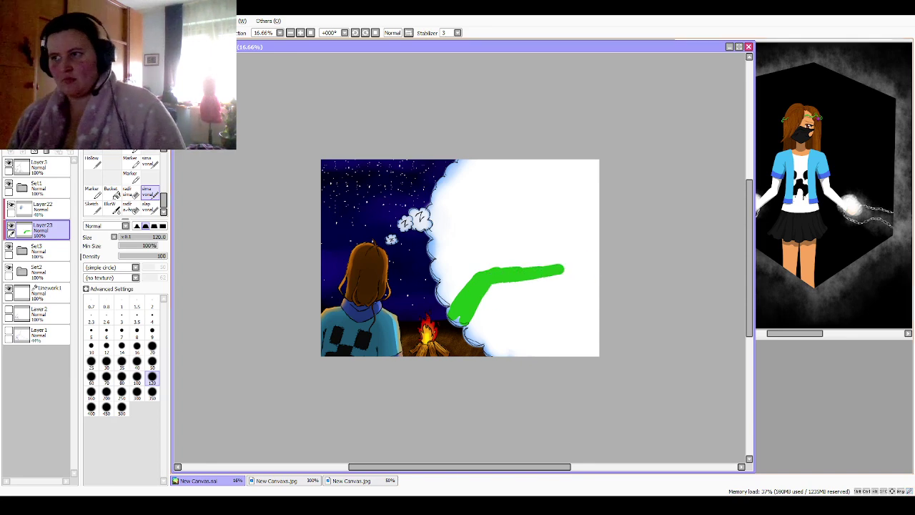
pyautogui.hotkey('ctrl', 'z')
pyautogui.hotkey('ctrl', 'z')
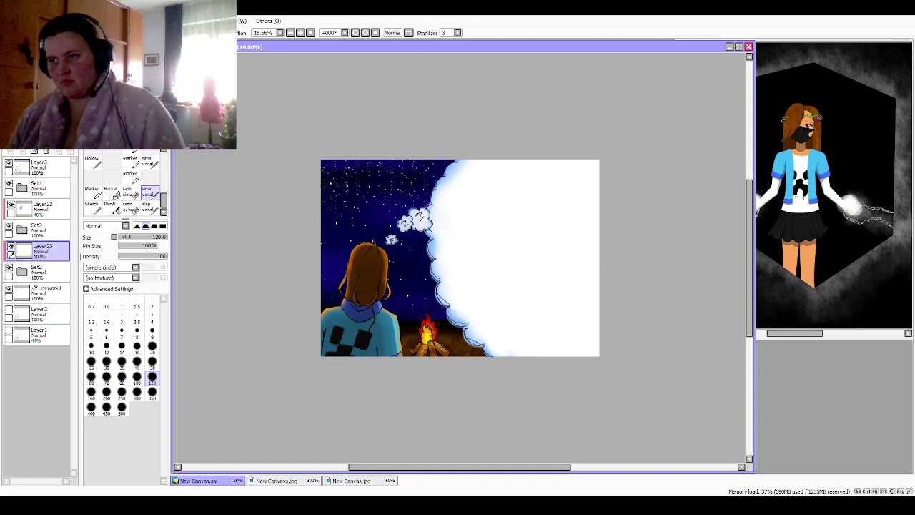
# Step: Set the hard brush to size 9 and move the new empty layer to the top of the expanded cloud folder Set3
pyautogui.press('pageup')
pyautogui.press('pageup')
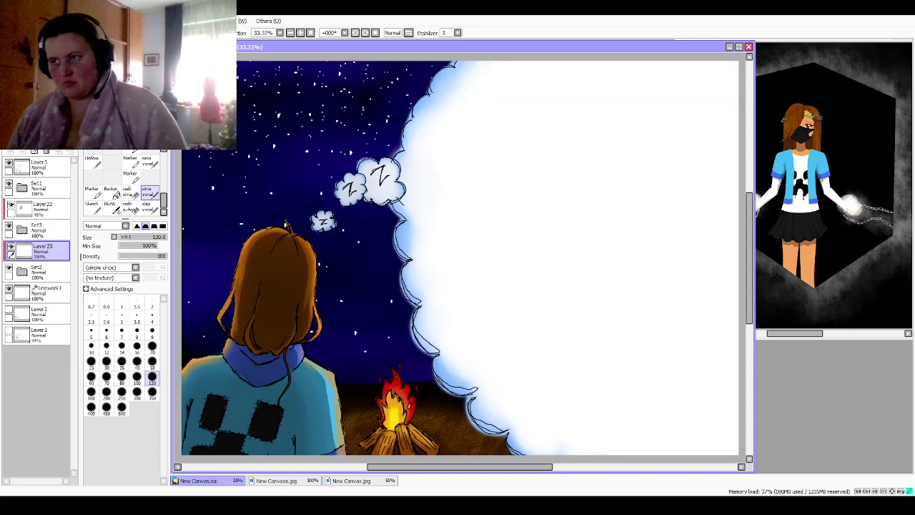
pyautogui.moveTo(460, 257)
pyautogui.mouseDown()
pyautogui.moveTo(385, 243)
pyautogui.moveTo(386, 234)
pyautogui.moveTo(378, 258)
pyautogui.moveTo(461, 250)
pyautogui.mouseUp()
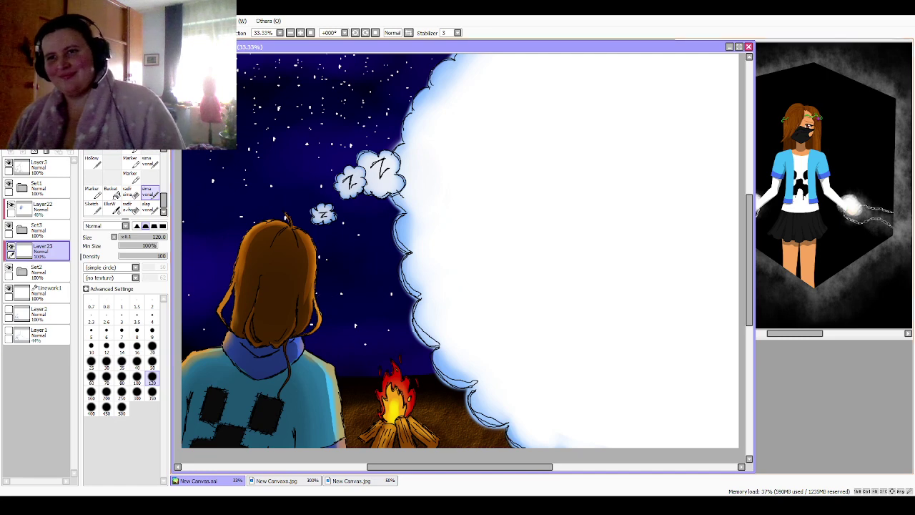
pyautogui.click(152, 330)
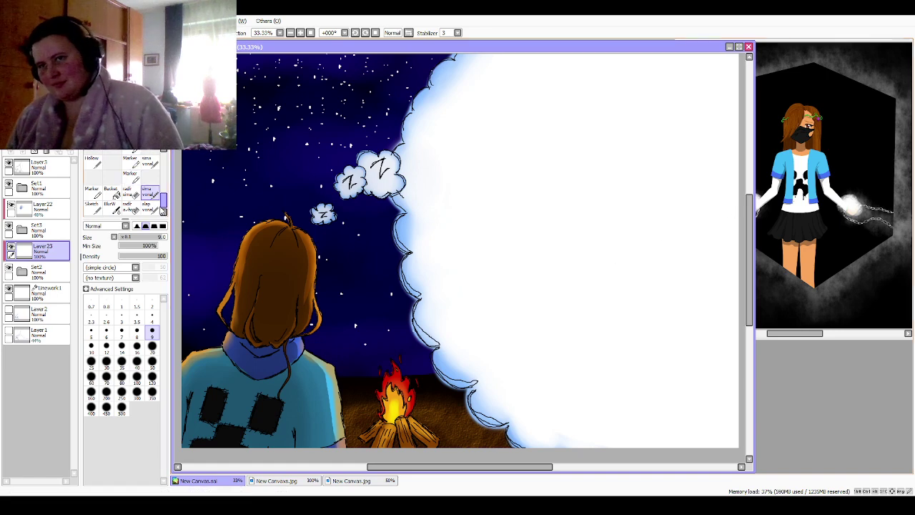
pyautogui.click(147, 207)
pyautogui.click(147, 193)
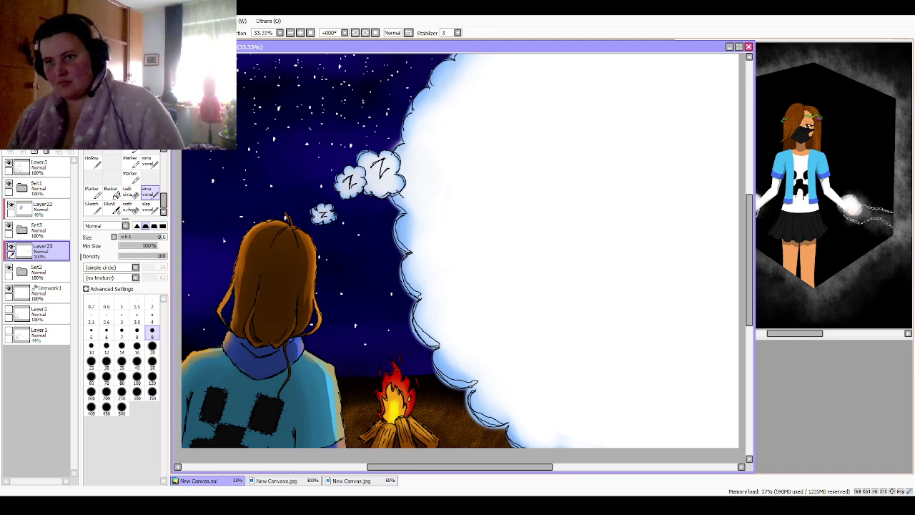
pyautogui.moveTo(60, 261); pyautogui.dragTo(54, 232)
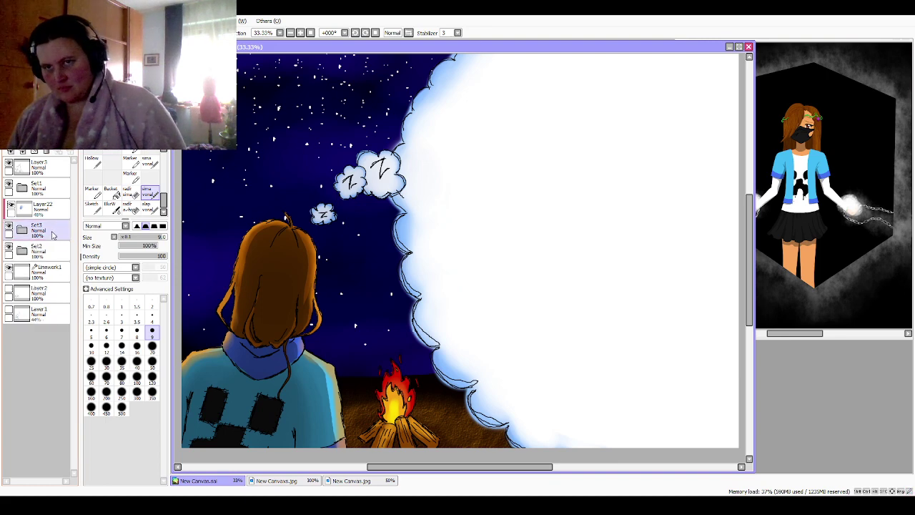
pyautogui.click(45, 231)
pyautogui.click(23, 230)
pyautogui.click(42, 250)
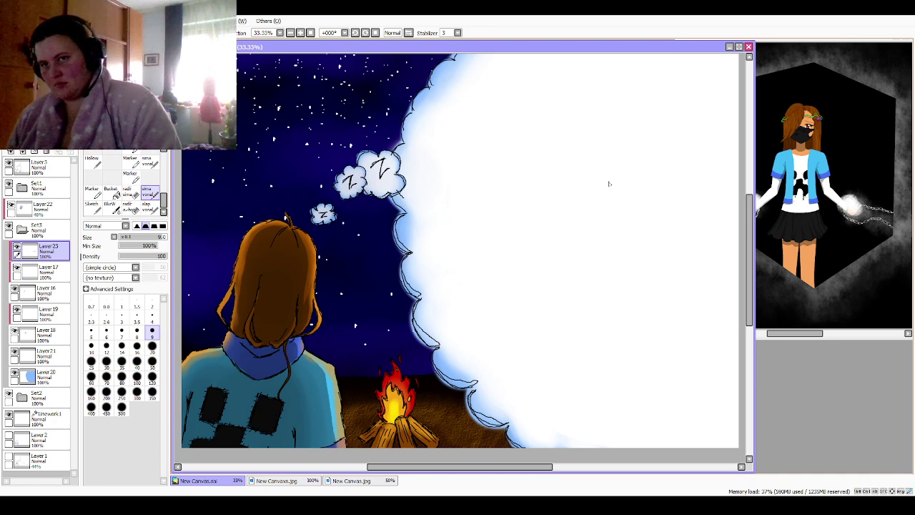
# Step: Toggle the smaller clouds' color layer to check what it covers, and turn off clipping for the top layer in Set3
pyautogui.click(13, 289)
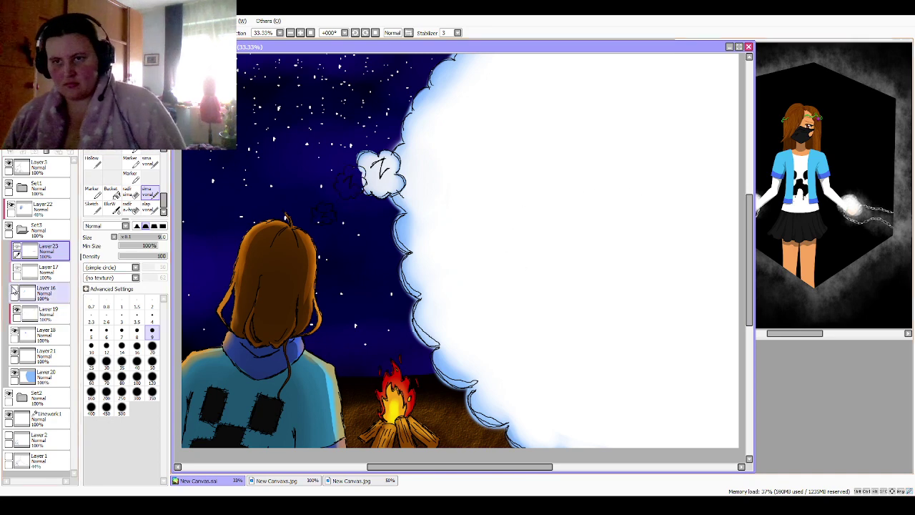
pyautogui.click(15, 289)
pyautogui.click(16, 289)
pyautogui.click(15, 290)
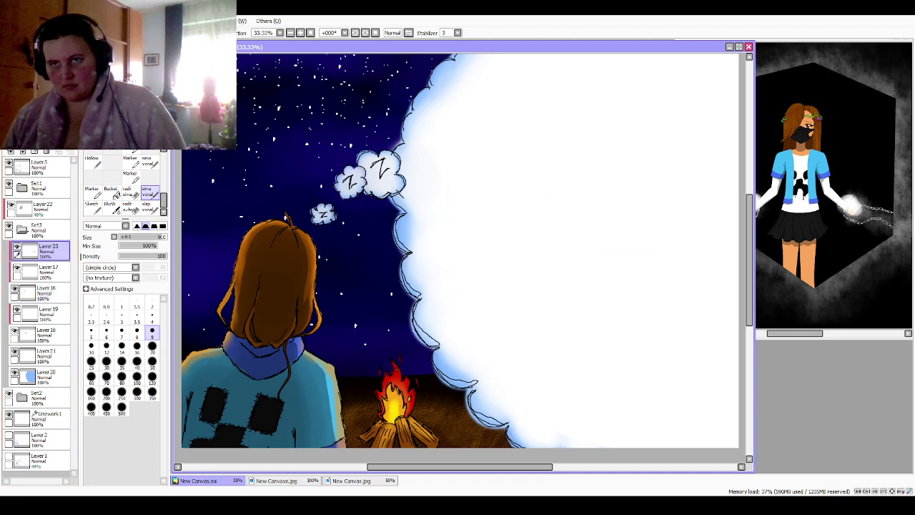
pyautogui.hotkey('ctrl', 'g')
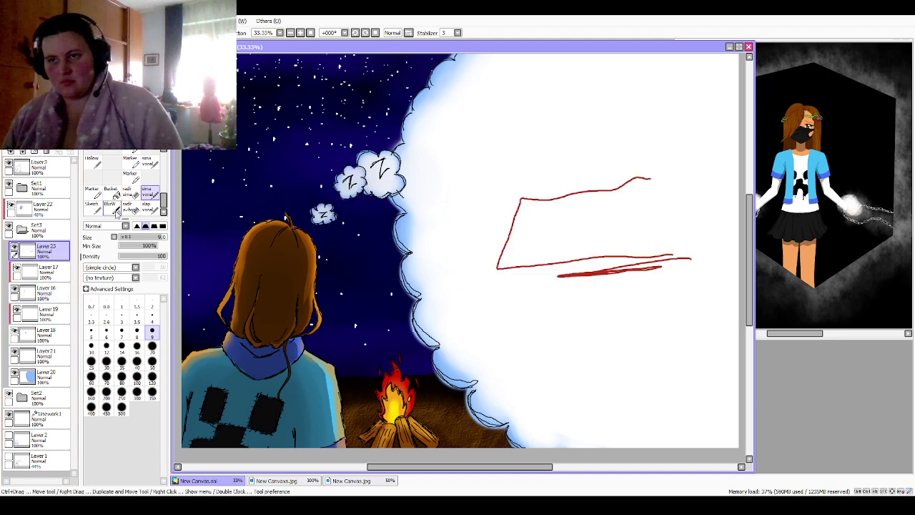
# Step: Clear the red sketch lines from the top layer in Set3
pyautogui.click(34, 153)
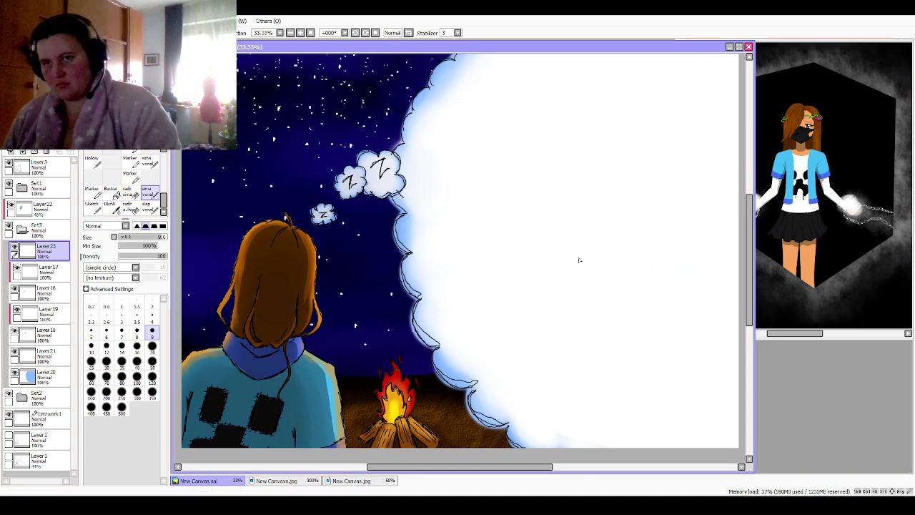
# Step: Try outlining a slanted red rectangle freehand inside the large bubble, and undo its lines
pyautogui.moveTo(708, 253)
pyautogui.mouseDown()
pyautogui.moveTo(514, 272)
pyautogui.moveTo(513, 218)
pyautogui.mouseUp()
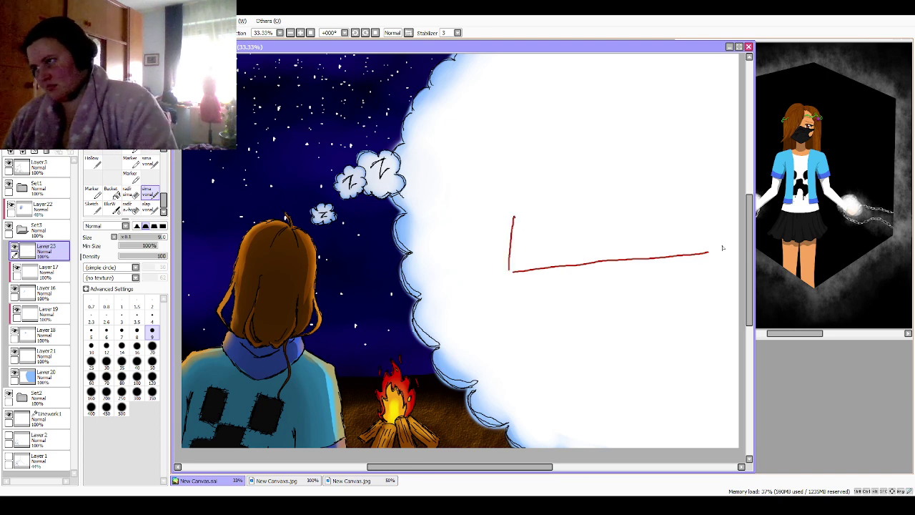
pyautogui.moveTo(709, 253)
pyautogui.mouseDown()
pyautogui.moveTo(711, 193)
pyautogui.moveTo(506, 221)
pyautogui.mouseUp()
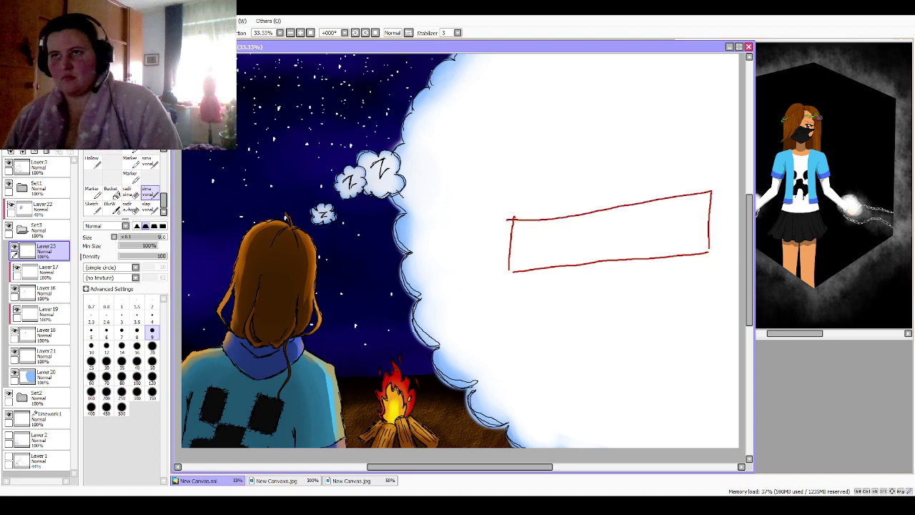
pyautogui.hotkey('ctrl', 'z')
pyautogui.hotkey('ctrl', 'z')
pyautogui.hotkey('ctrl', 'z')
pyautogui.hotkey('ctrl', 'z')
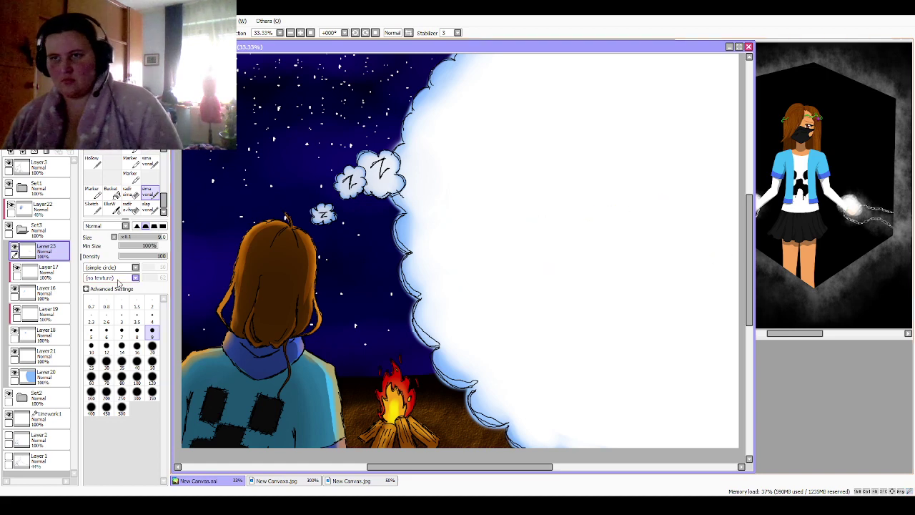
# Step: Select a wide rectangular area inside the large bubble and fill it with red
pyautogui.press('m')
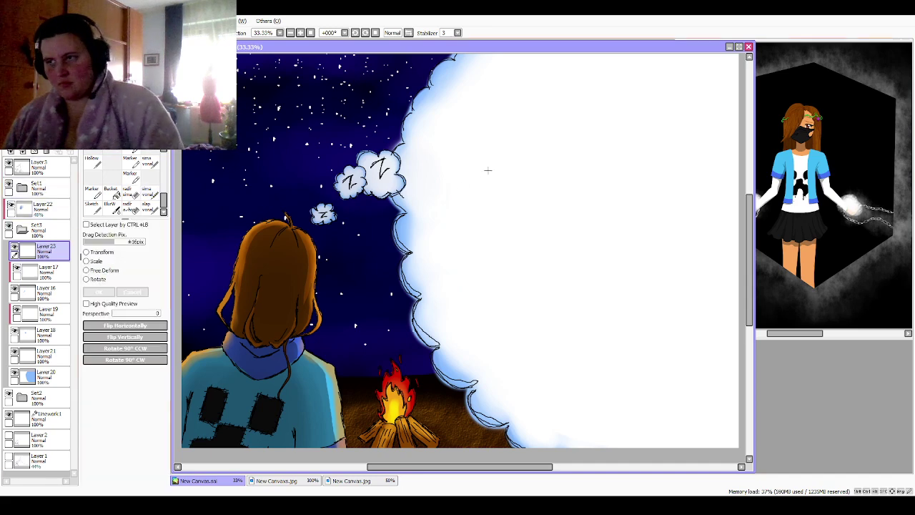
pyautogui.moveTo(489, 173); pyautogui.dragTo(695, 255)
pyautogui.click(111, 192)
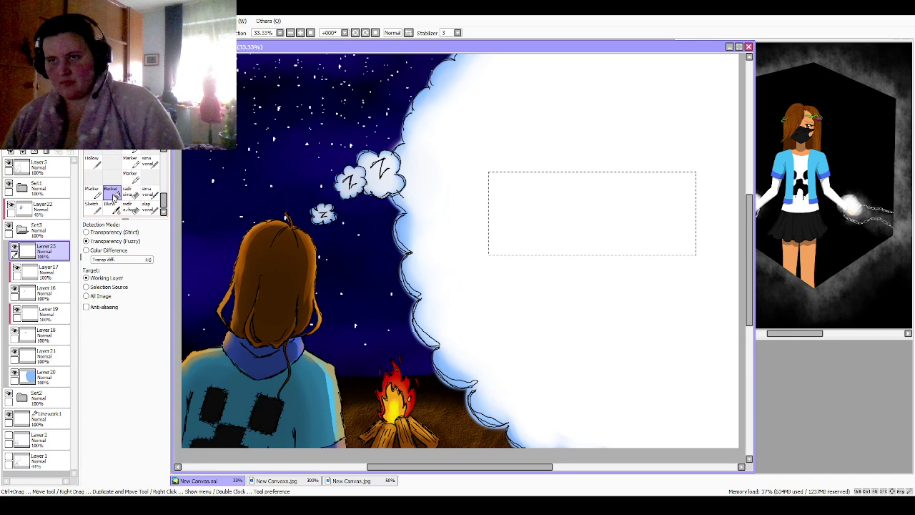
pyautogui.click(622, 188)
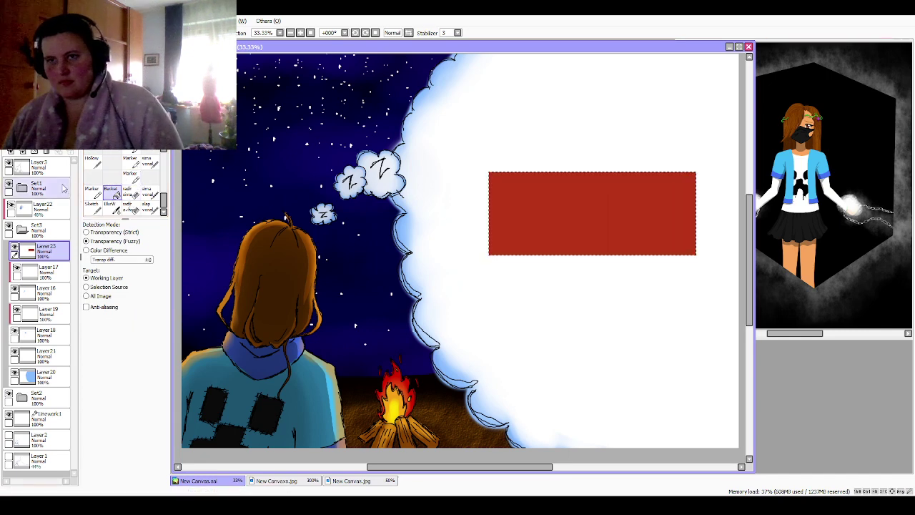
# Step: Free-deform the red rectangle into a flatter parallelogram slanting to the right
pyautogui.click(91, 134)
pyautogui.click(86, 270)
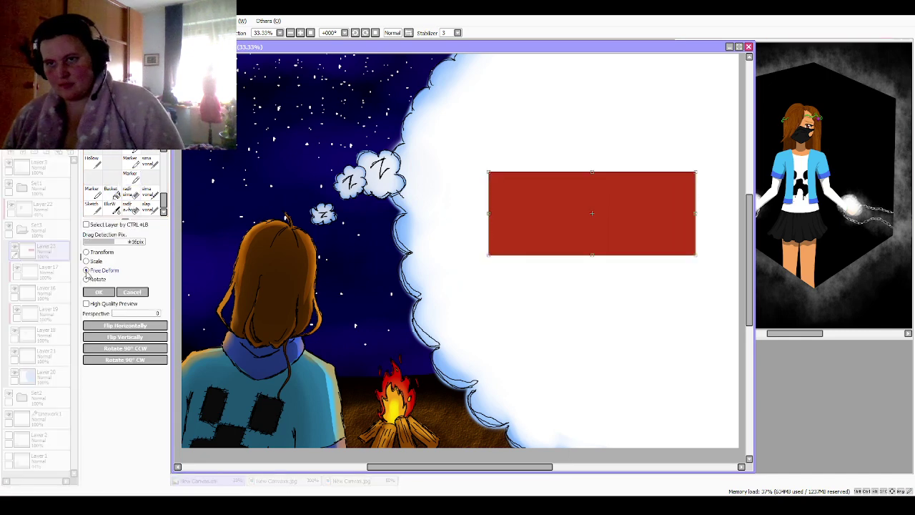
pyautogui.moveTo(592, 255); pyautogui.dragTo(563, 202)
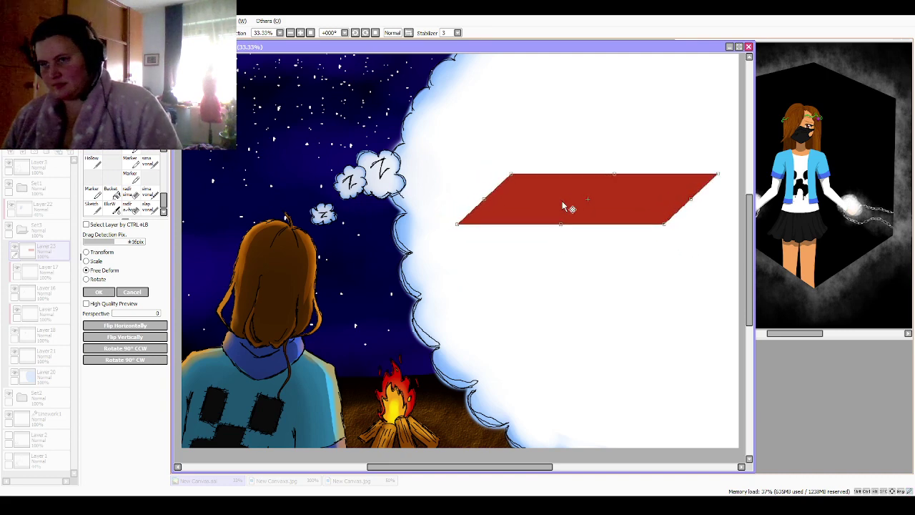
pyautogui.click(97, 293)
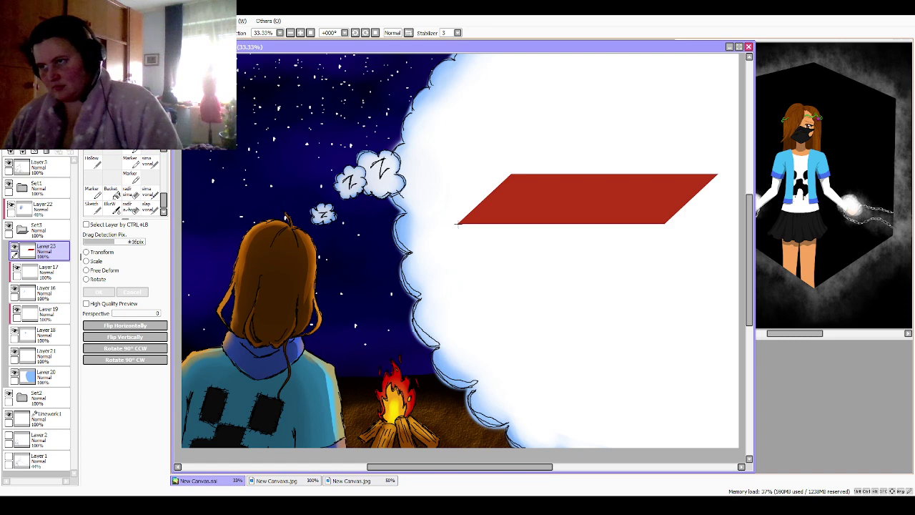
# Step: Try filling a dark red front face beneath the parallelogram, remove it, and undo back to the plain red rectangle
pyautogui.moveTo(458, 224); pyautogui.dragTo(664, 264)
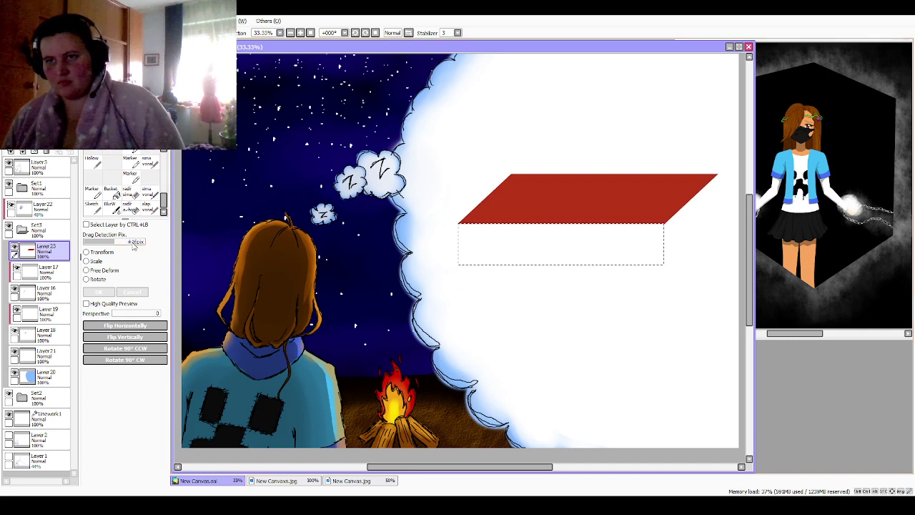
pyautogui.click(111, 191)
pyautogui.click(561, 242)
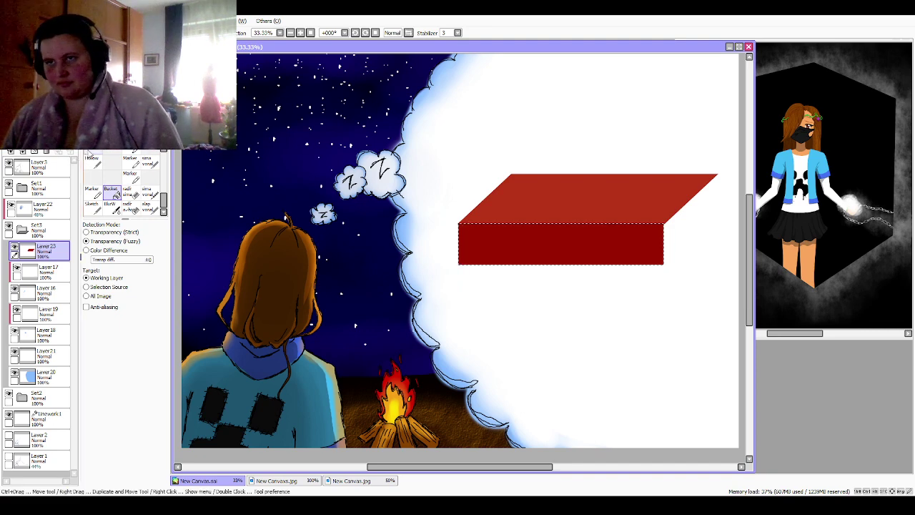
pyautogui.press('Delete')
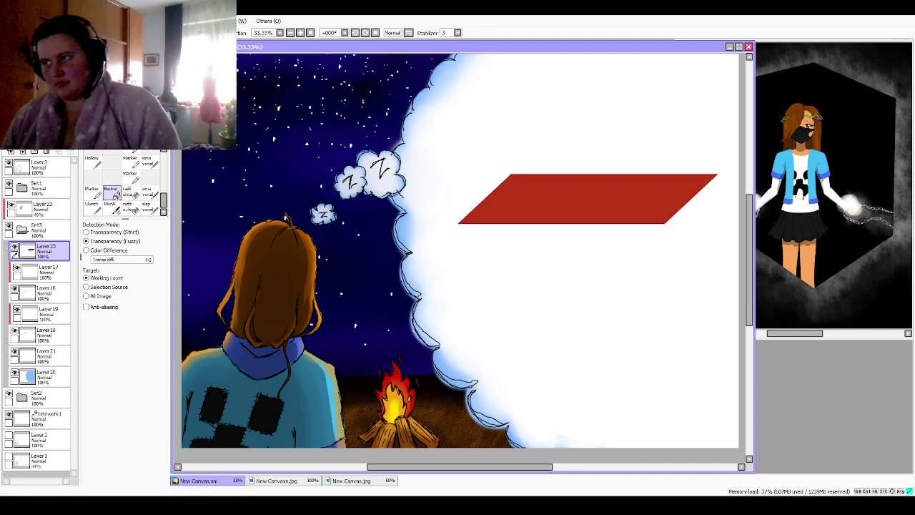
pyautogui.hotkey('ctrl', 'z')
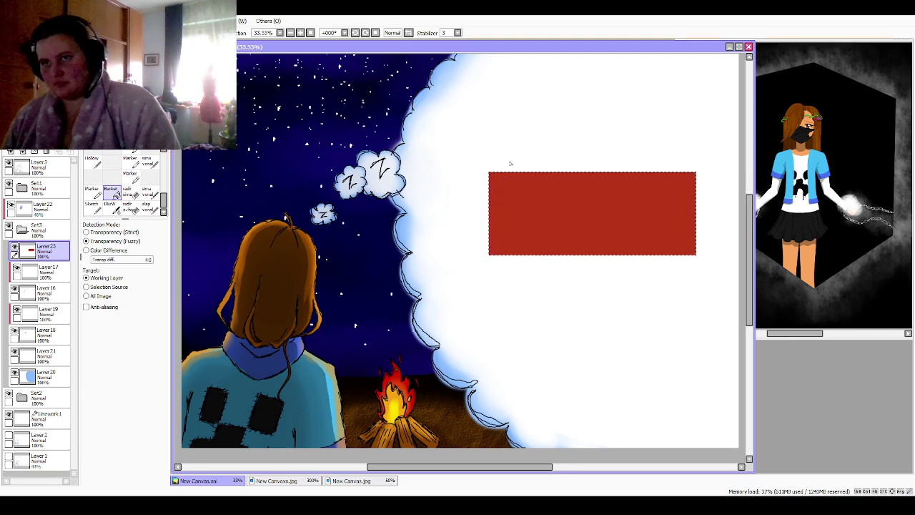
# Step: Fill a very narrow vertical strip near the red rectangle's left edge with dark red and clear the selection
pyautogui.click(105, 108)
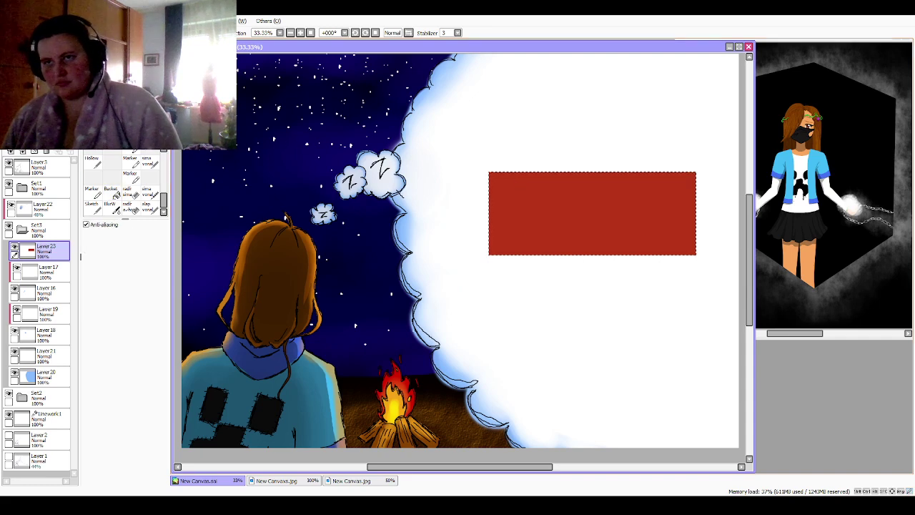
pyautogui.hotkey('ctrl', 'd')
pyautogui.press('v')
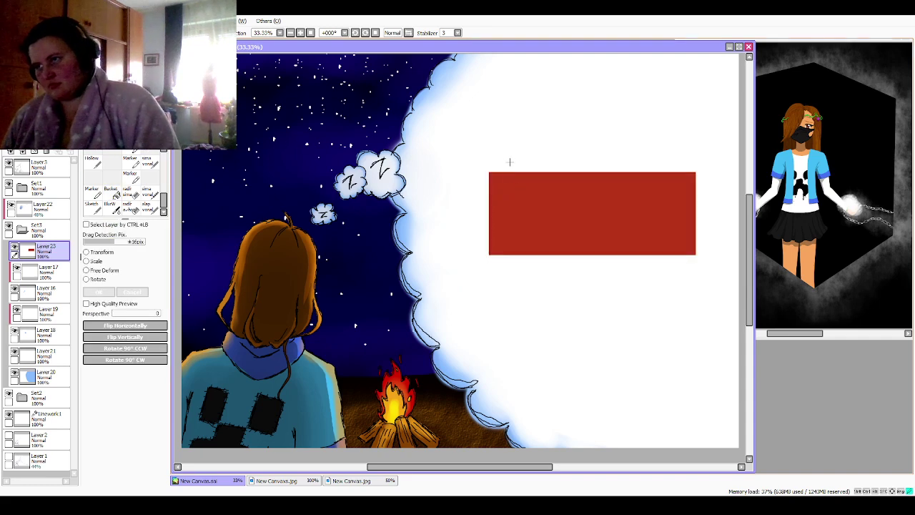
pyautogui.moveTo(509, 162); pyautogui.dragTo(510, 266)
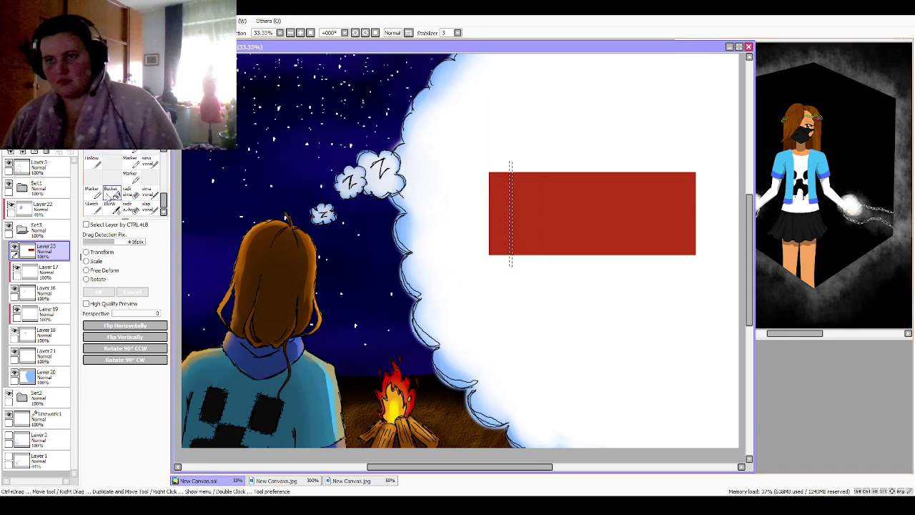
pyautogui.click(115, 197)
pyautogui.click(510, 261)
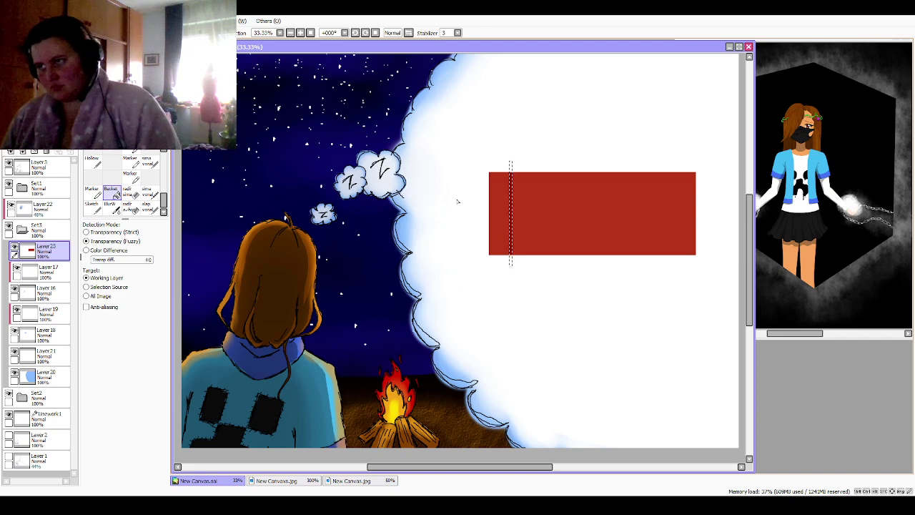
pyautogui.hotkey('ctrl', 'd')
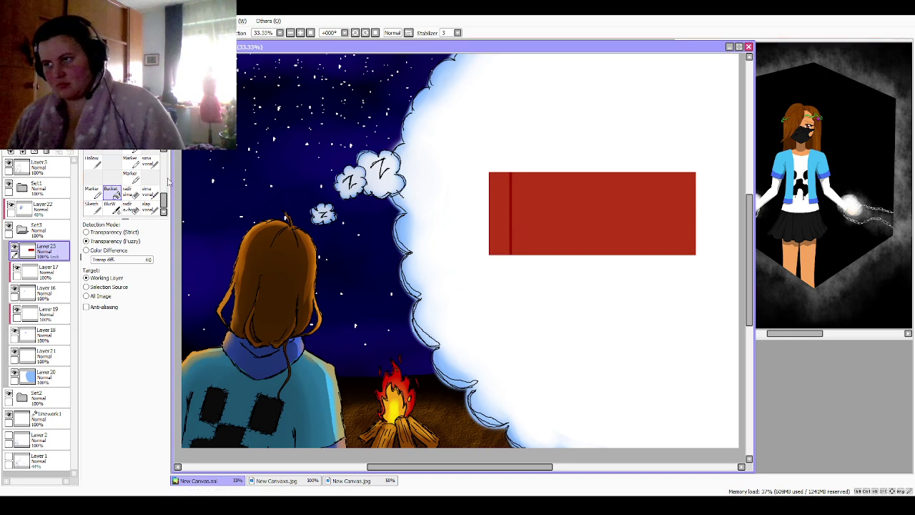
# Step: Undo a trial dark red fill of the whole rectangle, and fill only a wider vertical band in its right half dark red
pyautogui.click(634, 227)
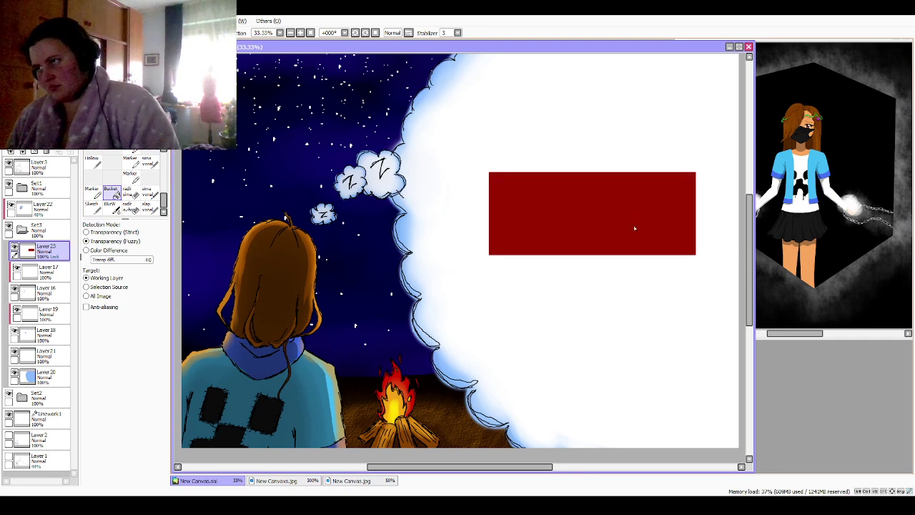
pyautogui.hotkey('ctrl', 'z')
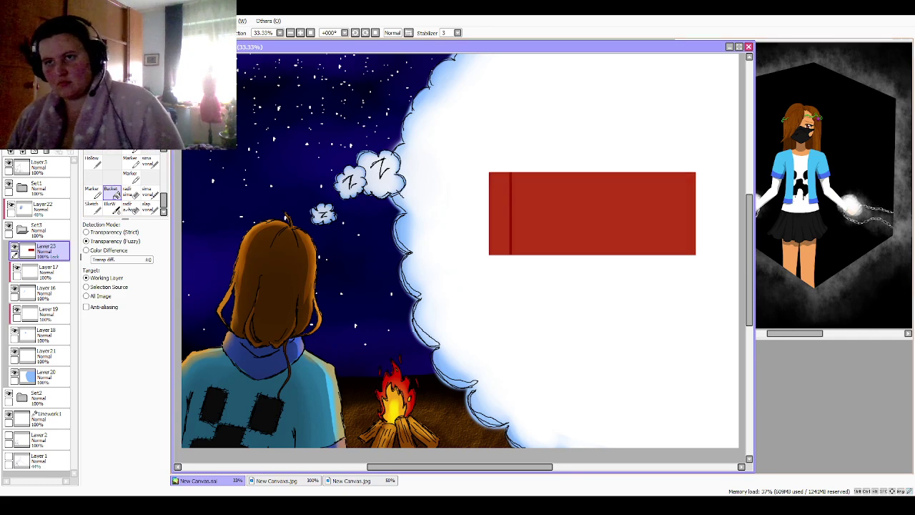
pyautogui.press('ctrl')
pyautogui.moveTo(642, 166); pyautogui.dragTo(612, 283)
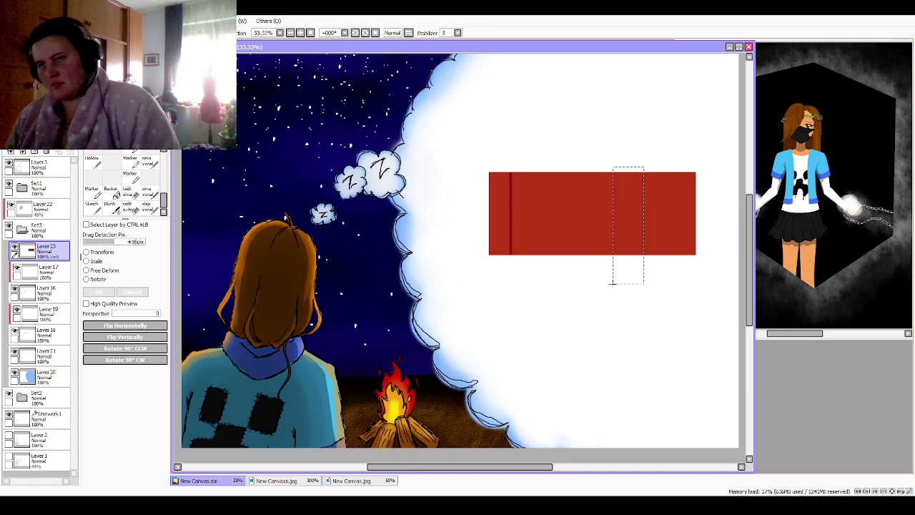
pyautogui.click(146, 193)
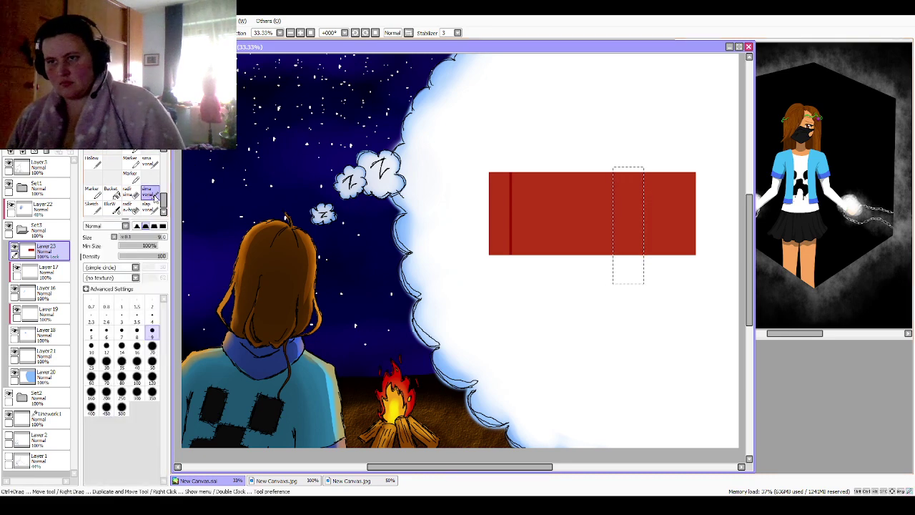
pyautogui.click(112, 191)
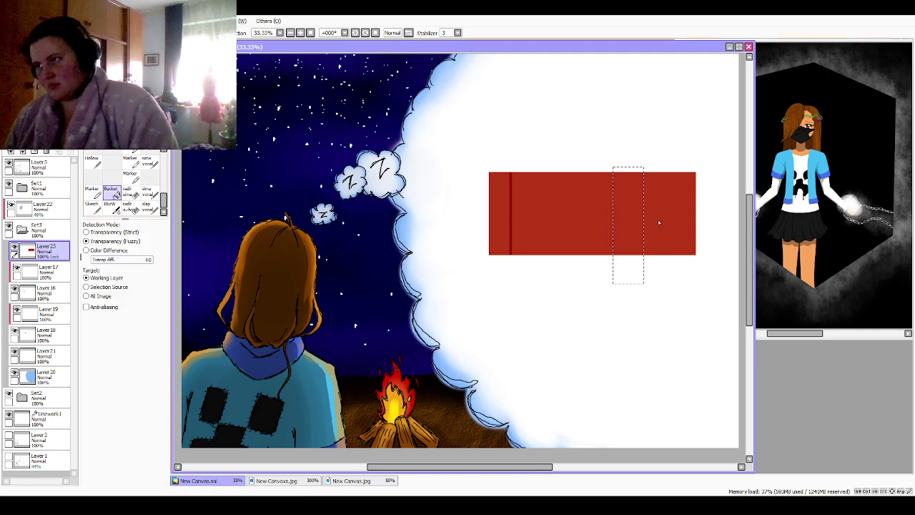
pyautogui.click(631, 224)
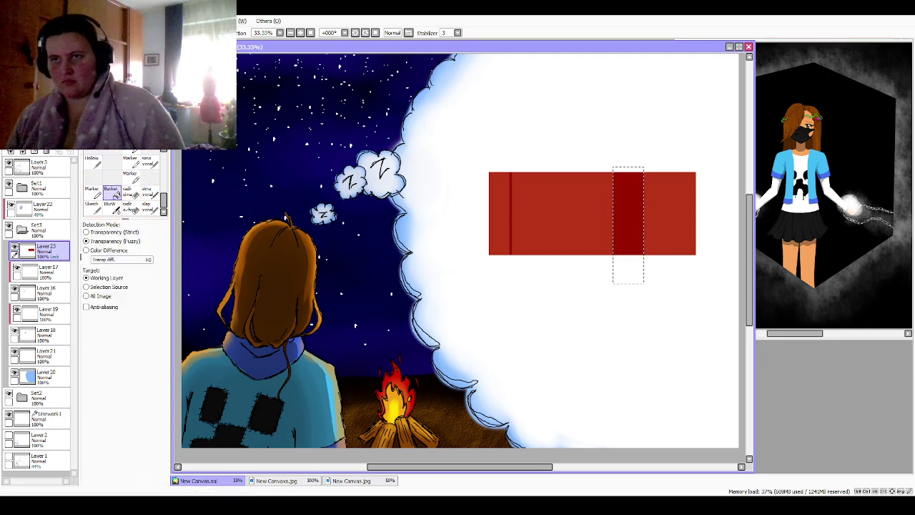
pyautogui.click(90, 129)
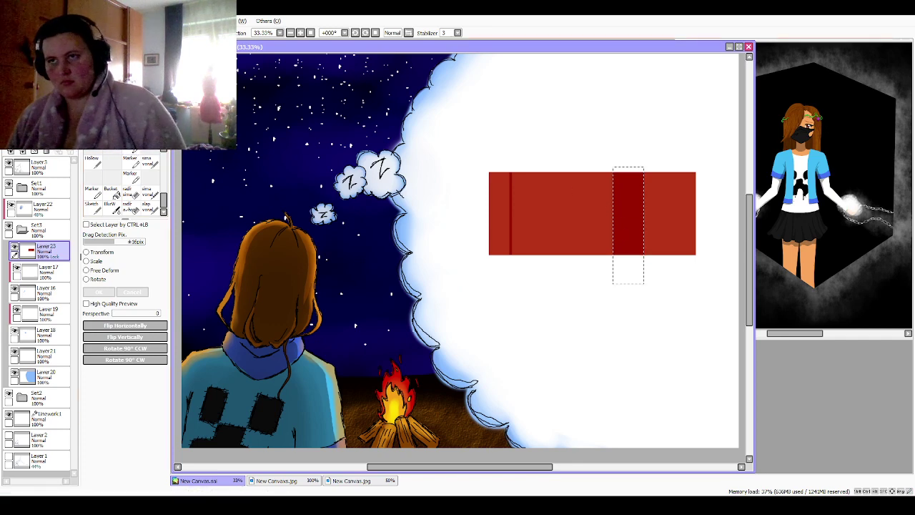
pyautogui.hotkey('ctrl', 'd')
# Step: Shade the rectangle with the soft brush at density 40, using size 350 along its upper part and size 50 for vertical streaks
pyautogui.click(146, 208)
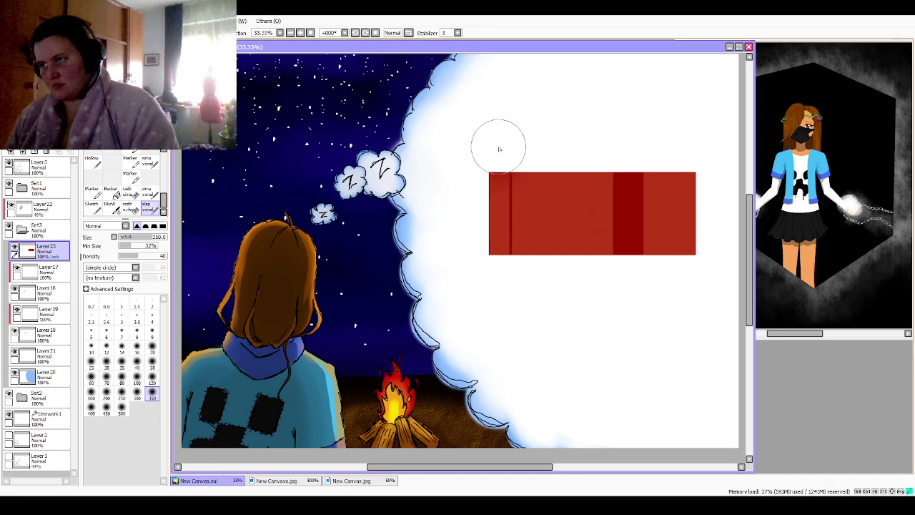
pyautogui.moveTo(521, 160)
pyautogui.mouseDown()
pyautogui.moveTo(550, 140)
pyautogui.moveTo(618, 151)
pyautogui.moveTo(576, 155)
pyautogui.moveTo(628, 153)
pyautogui.moveTo(619, 170)
pyautogui.moveTo(615, 164)
pyautogui.moveTo(621, 171)
pyautogui.moveTo(617, 152)
pyautogui.moveTo(563, 150)
pyautogui.moveTo(517, 169)
pyautogui.mouseUp()
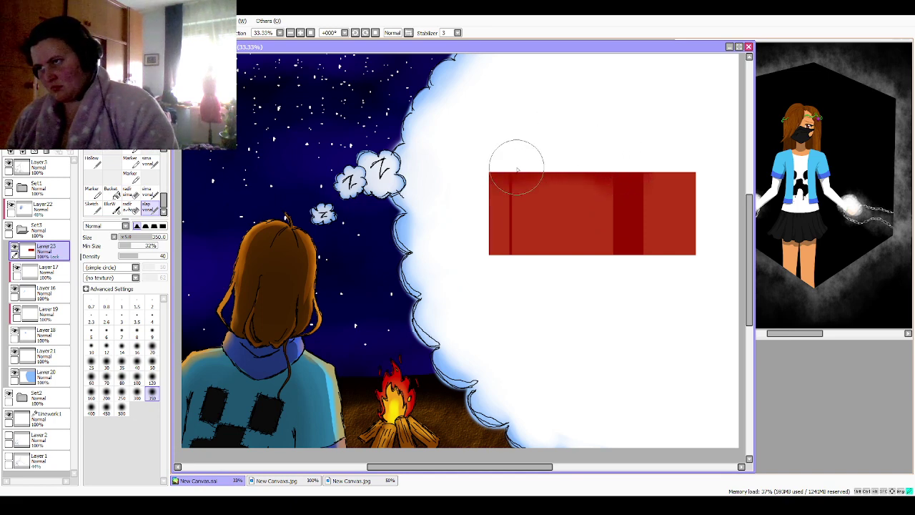
pyautogui.click(152, 363)
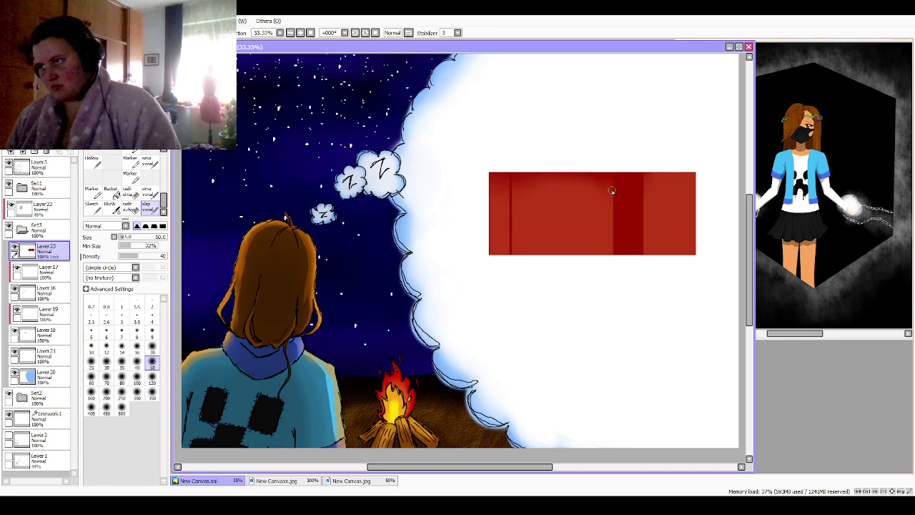
pyautogui.moveTo(611, 190)
pyautogui.mouseDown()
pyautogui.moveTo(621, 248)
pyautogui.moveTo(601, 262)
pyautogui.moveTo(616, 246)
pyautogui.moveTo(613, 258)
pyautogui.moveTo(612, 209)
pyautogui.mouseUp()
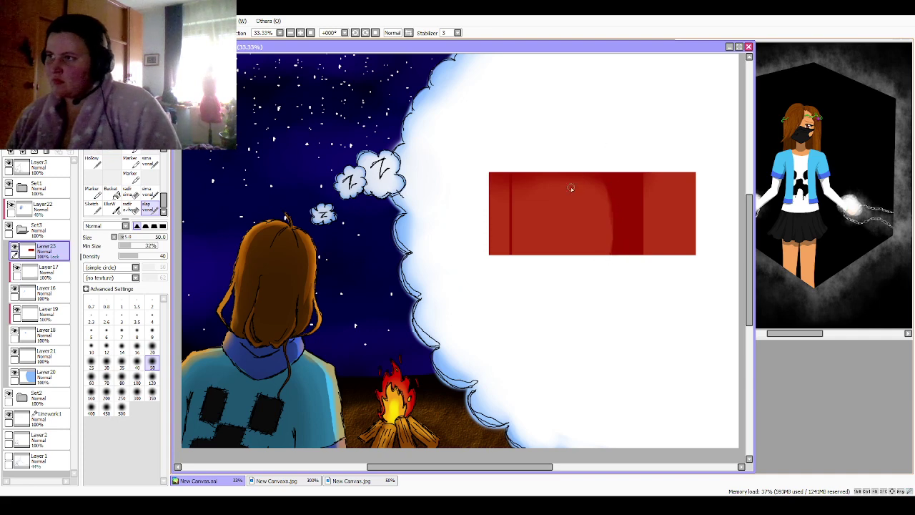
pyautogui.moveTo(572, 177); pyautogui.dragTo(581, 223)
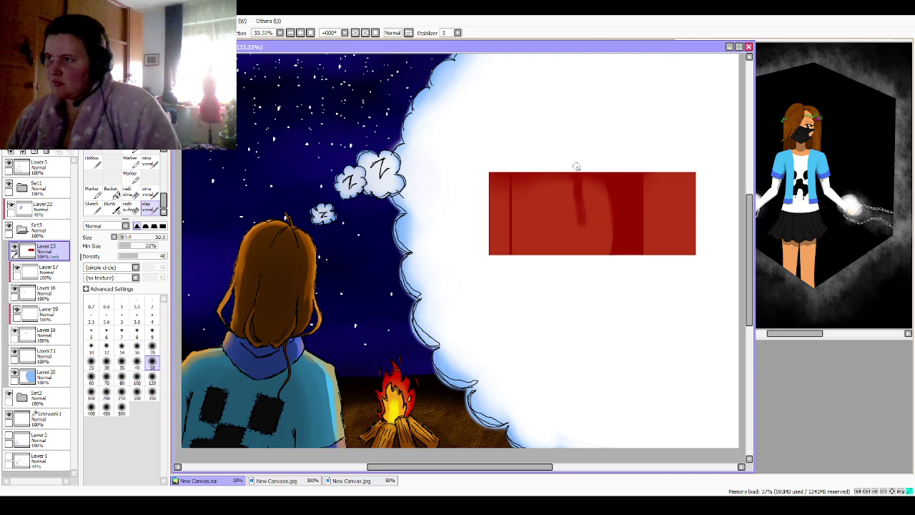
pyautogui.moveTo(557, 171); pyautogui.dragTo(556, 203)
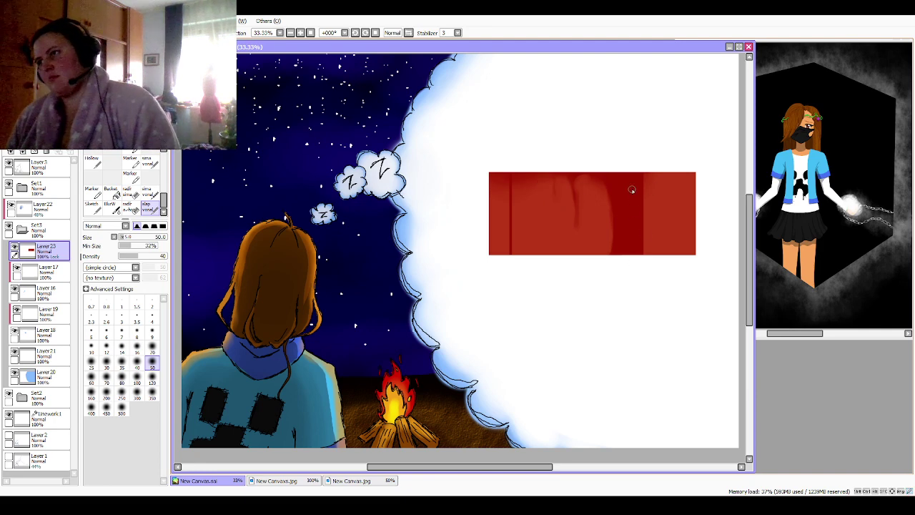
pyautogui.moveTo(633, 189)
pyautogui.mouseDown()
pyautogui.moveTo(628, 246)
pyautogui.moveTo(630, 185)
pyautogui.moveTo(627, 244)
pyautogui.mouseUp()
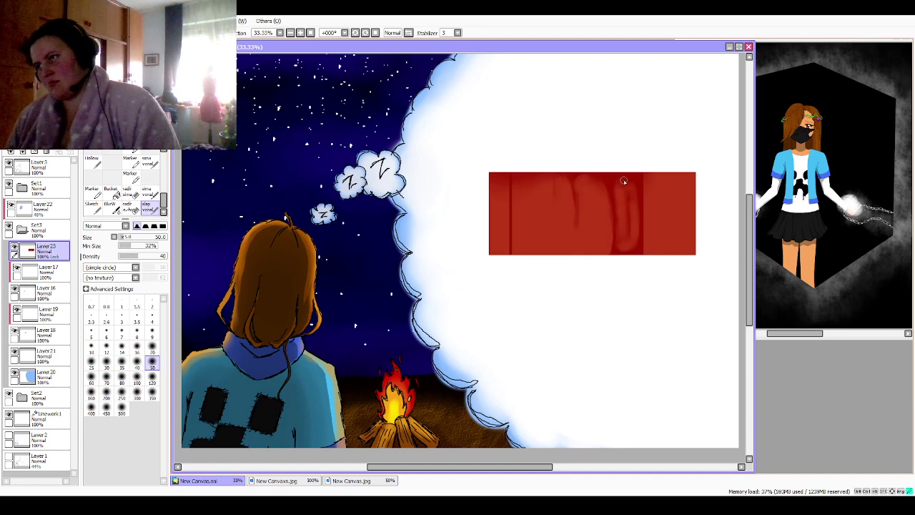
pyautogui.moveTo(633, 181)
pyautogui.mouseDown()
pyautogui.moveTo(627, 244)
pyautogui.moveTo(622, 228)
pyautogui.moveTo(619, 240)
pyautogui.moveTo(622, 182)
pyautogui.moveTo(635, 185)
pyautogui.moveTo(635, 207)
pyautogui.mouseUp()
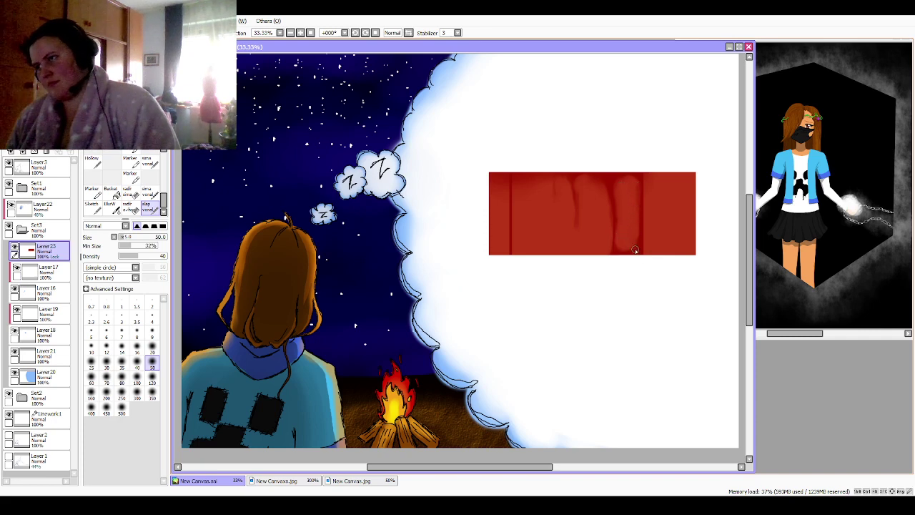
pyautogui.moveTo(634, 249)
pyautogui.mouseDown()
pyautogui.moveTo(637, 181)
pyautogui.moveTo(628, 182)
pyautogui.mouseUp()
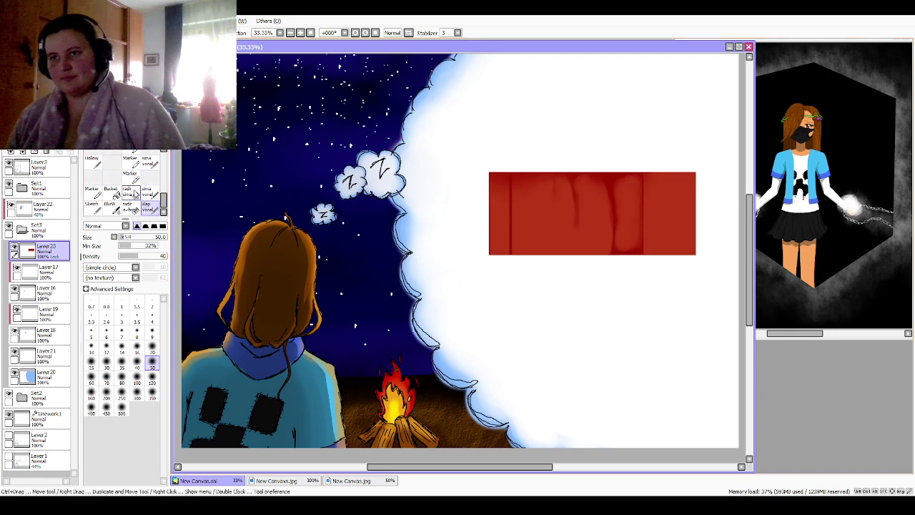
# Step: Select the plain red section at the rectangle's right end and fill it with light gray using the Bucket
pyautogui.click(91, 132)
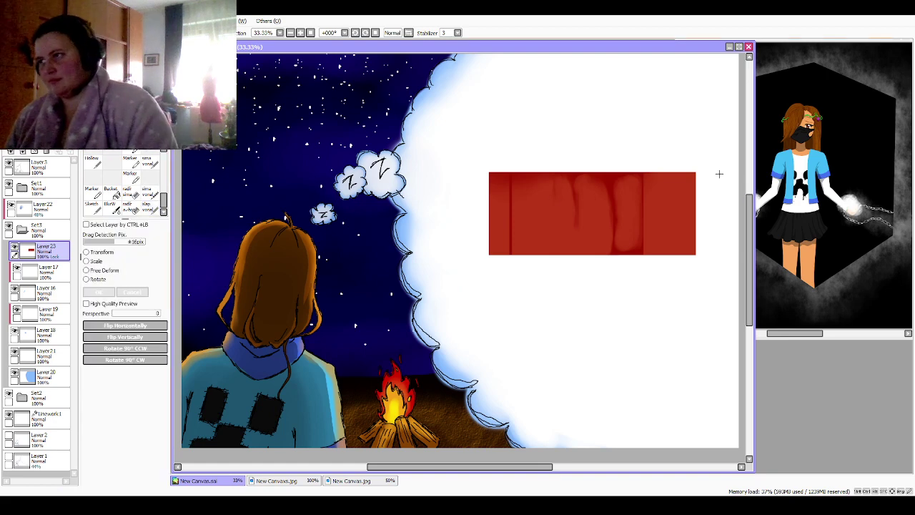
pyautogui.moveTo(699, 167); pyautogui.dragTo(644, 264)
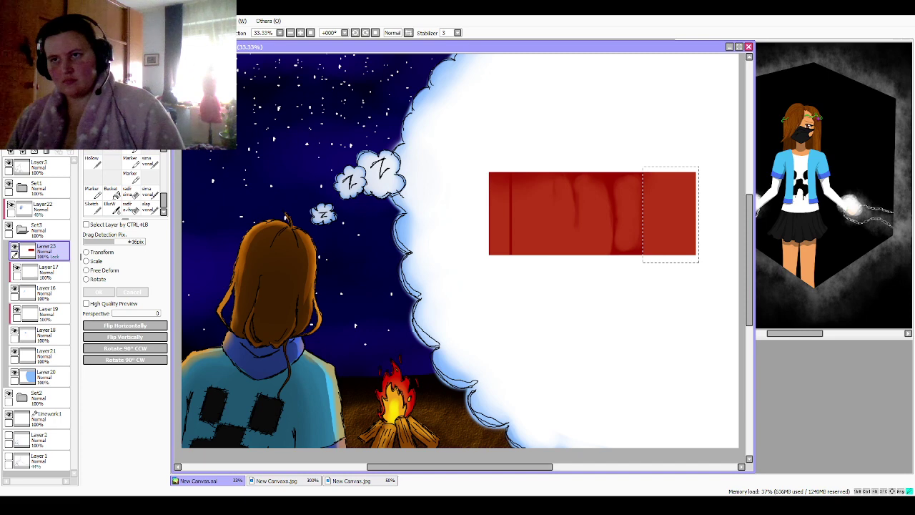
pyautogui.click(111, 191)
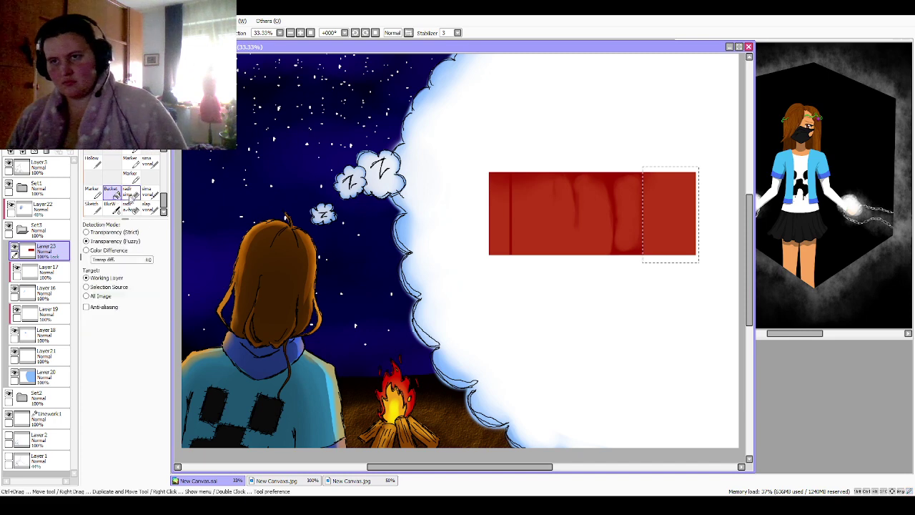
pyautogui.click(677, 214)
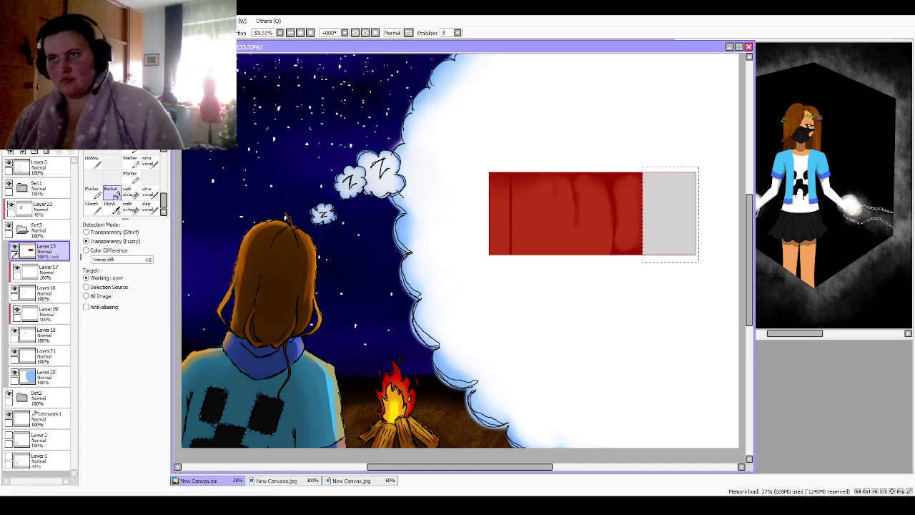
# Step: Select a smaller upright rectangle inside the light gray section, leaving a gray border around it, and fill it with white
pyautogui.click(148, 193)
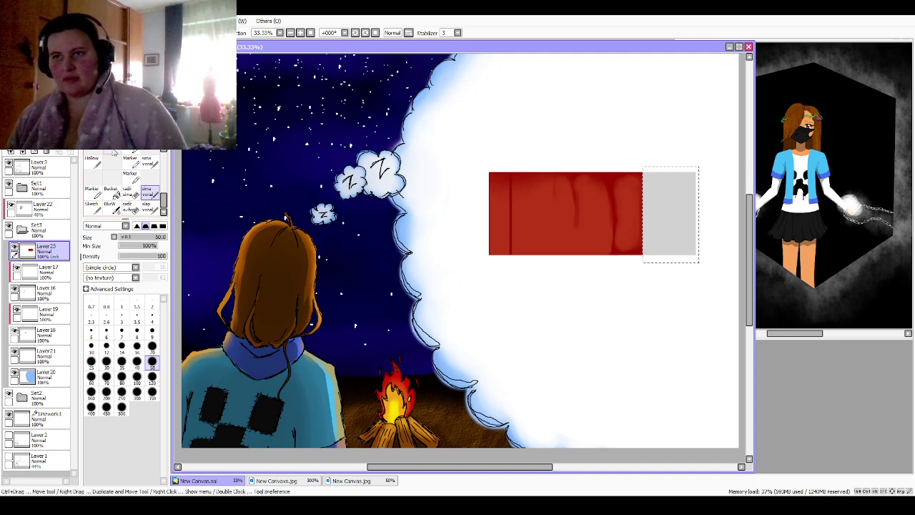
pyautogui.click(91, 133)
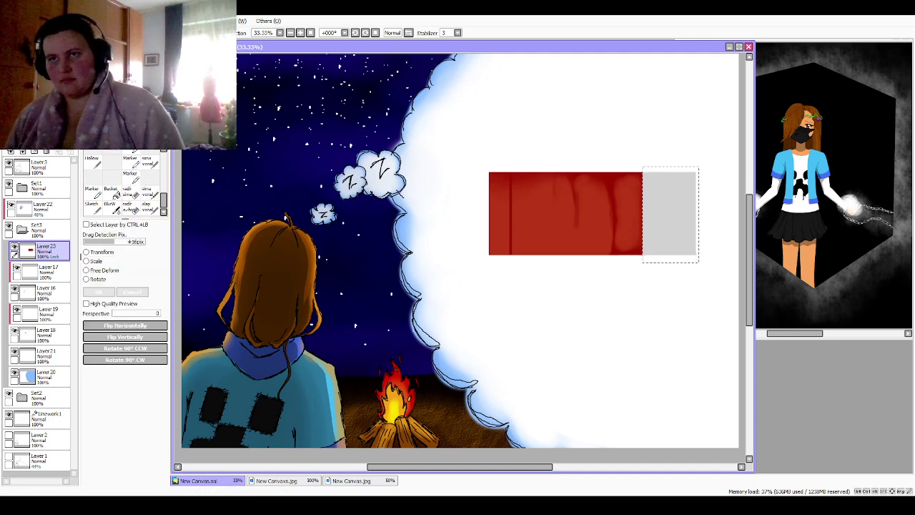
pyautogui.scroll(2, 459, 258)
pyautogui.moveTo(643, 215); pyautogui.dragTo(201, 316)
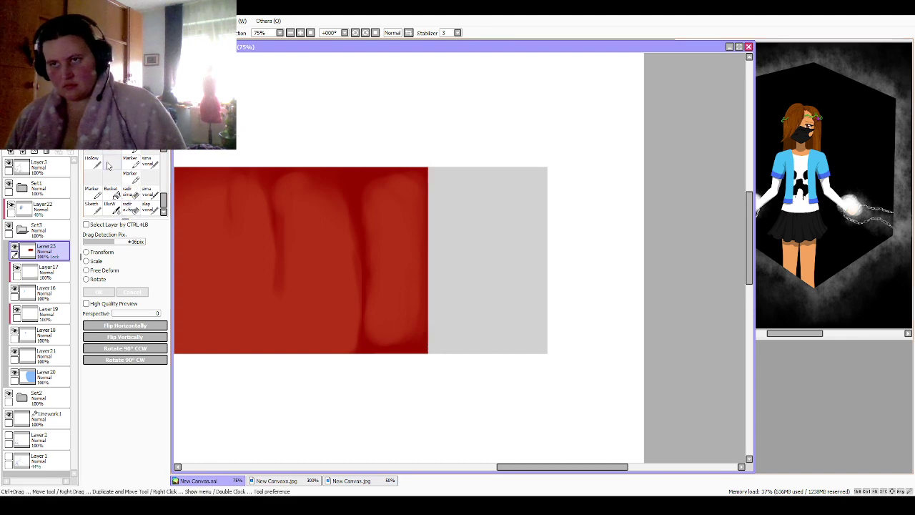
pyautogui.click(151, 196)
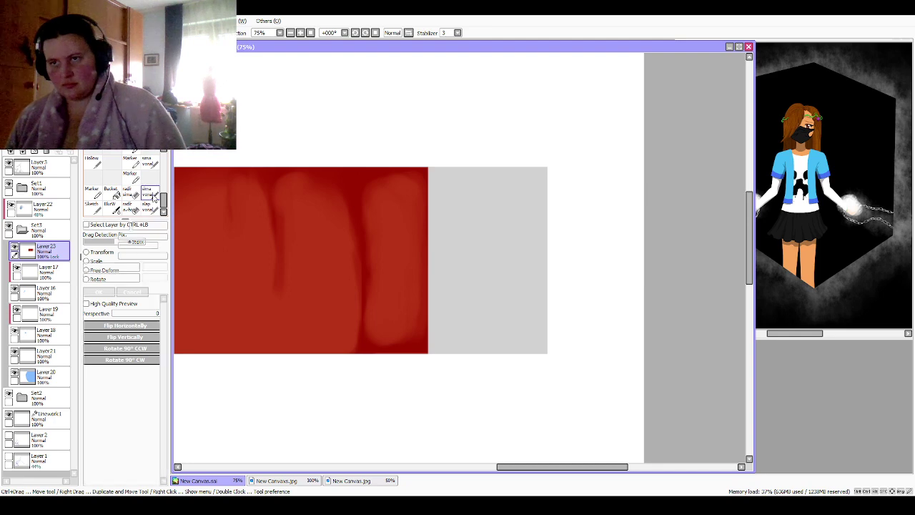
pyautogui.press('ctrl')
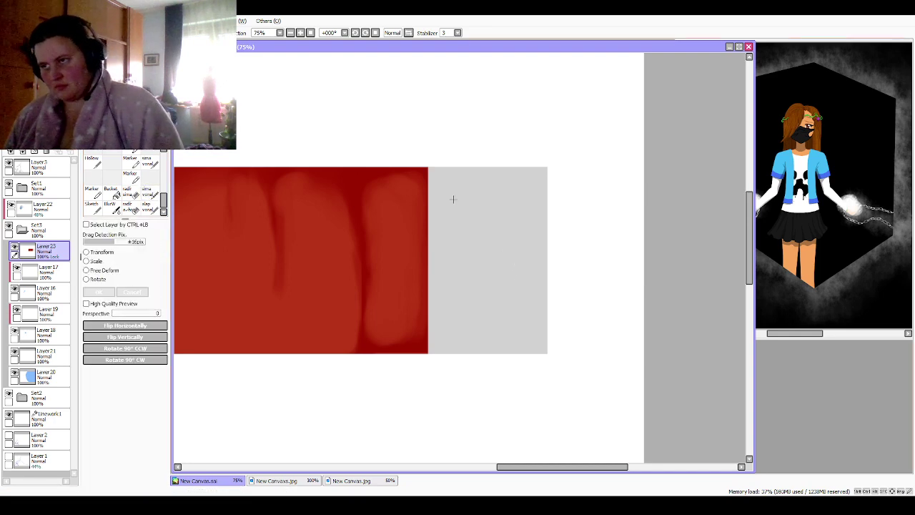
pyautogui.moveTo(457, 187); pyautogui.dragTo(534, 341)
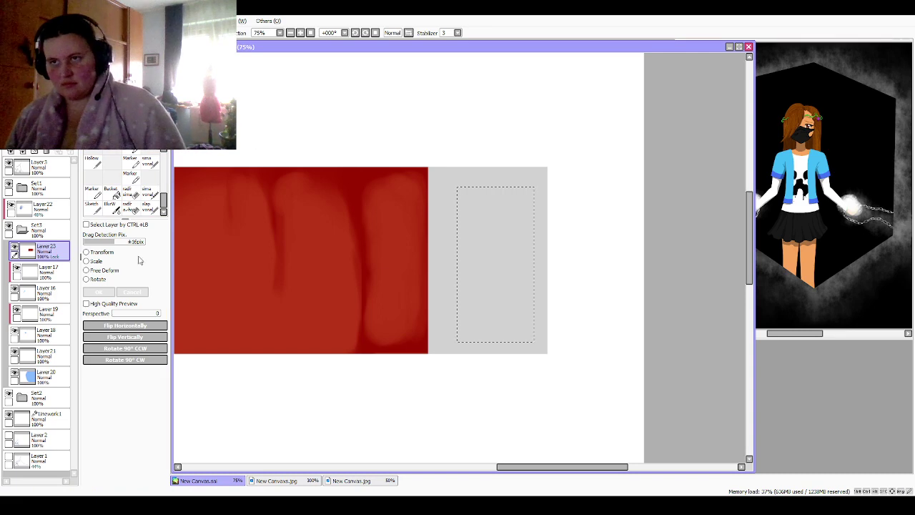
pyautogui.click(147, 206)
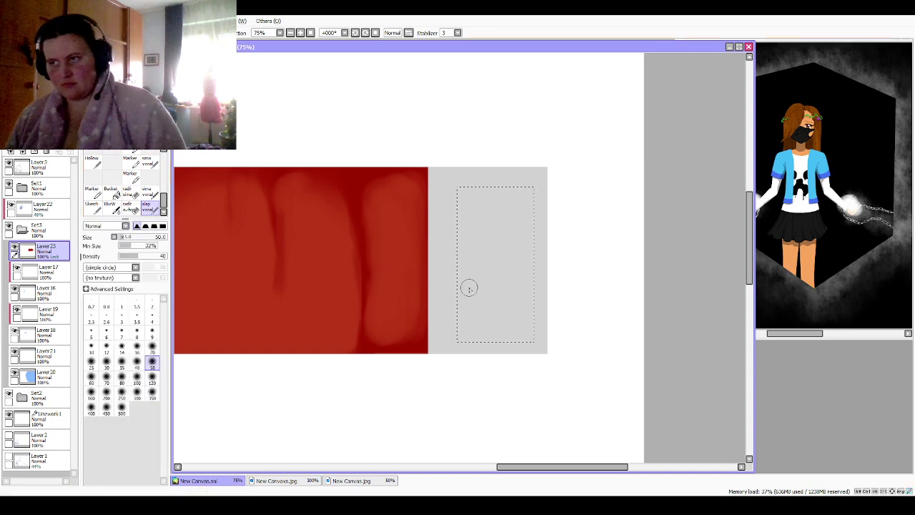
pyautogui.moveTo(519, 323); pyautogui.dragTo(526, 283)
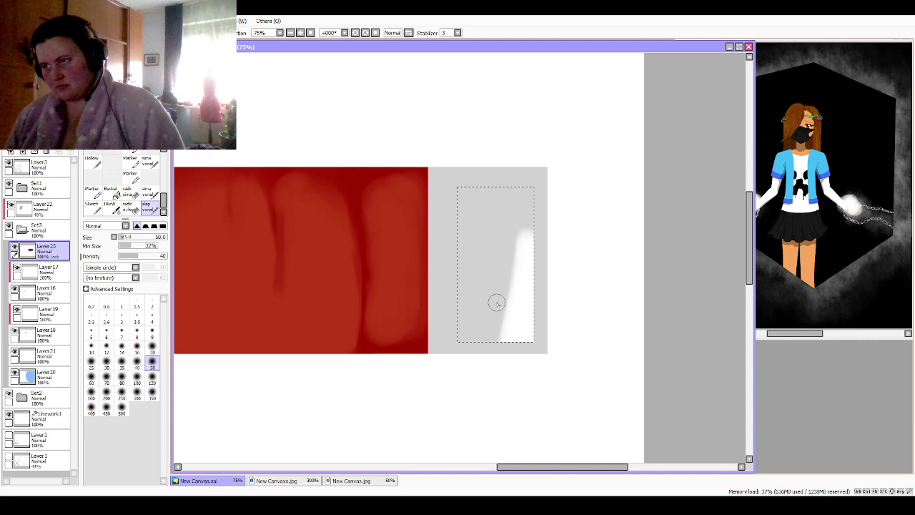
pyautogui.click(148, 191)
pyautogui.click(111, 192)
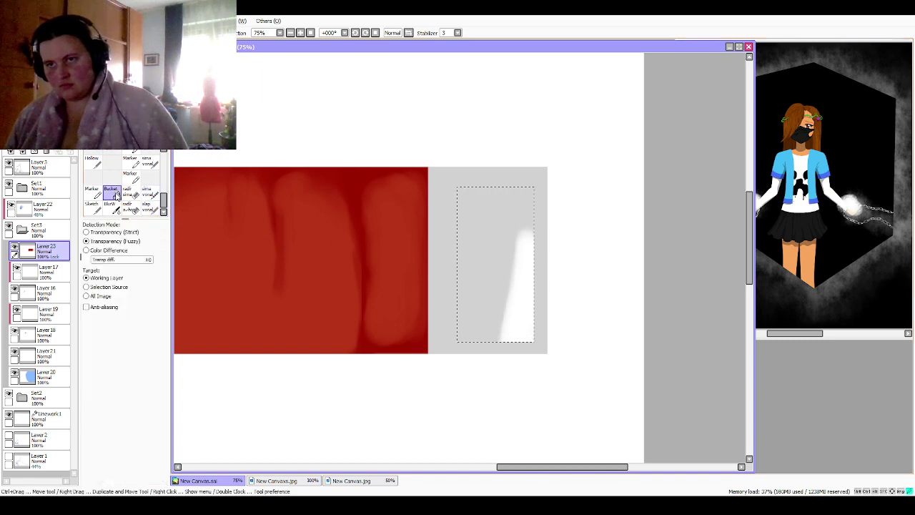
pyautogui.click(500, 285)
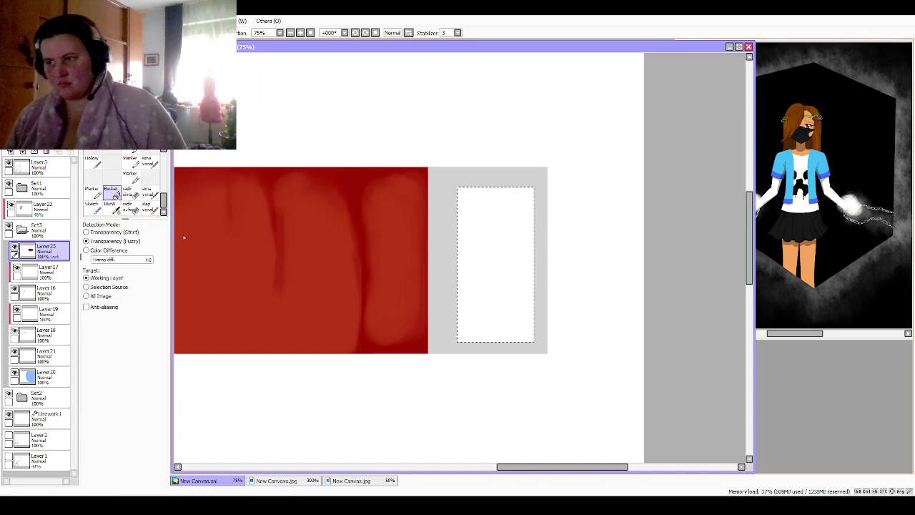
# Step: Shade all four inner edges of the white rectangle in light gray with the soft brush at size 50 and density 40, and clear the selection
pyautogui.click(150, 193)
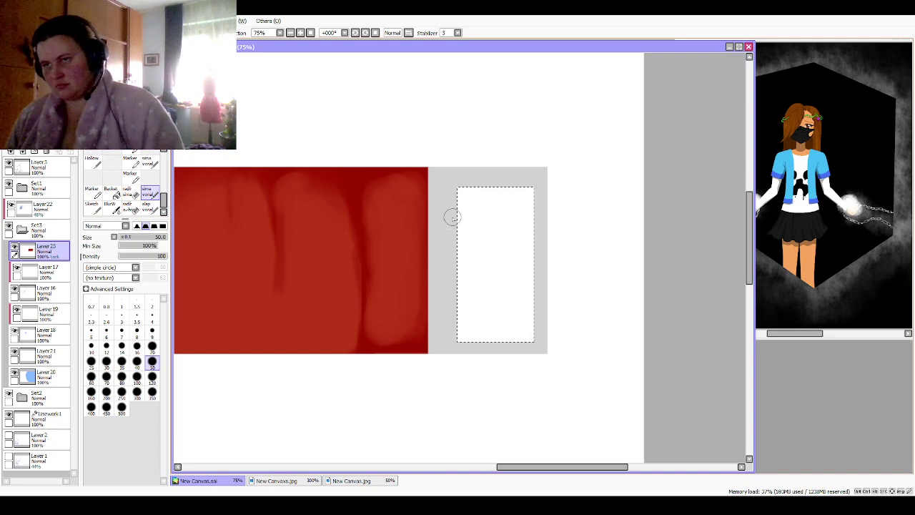
pyautogui.click(152, 209)
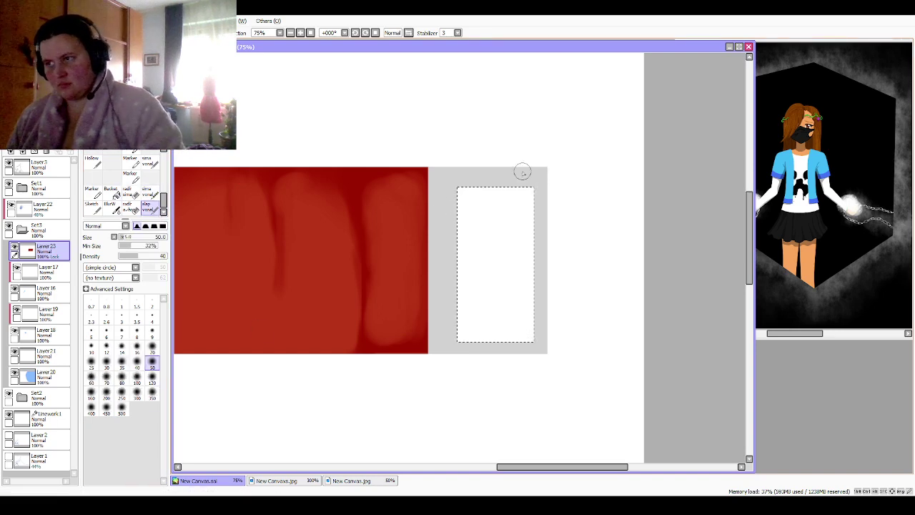
pyautogui.moveTo(505, 180); pyautogui.dragTo(436, 177)
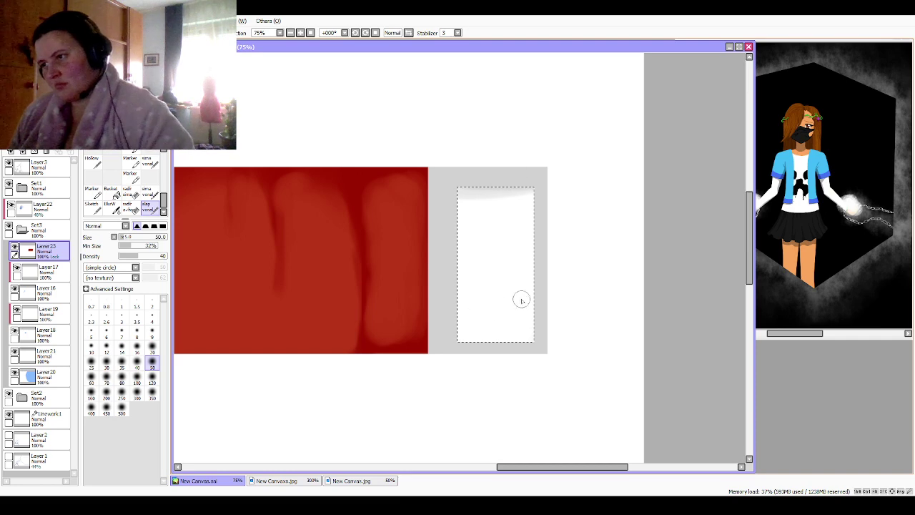
pyautogui.moveTo(550, 347)
pyautogui.mouseDown()
pyautogui.moveTo(474, 349)
pyautogui.moveTo(550, 343)
pyautogui.moveTo(453, 341)
pyautogui.mouseUp()
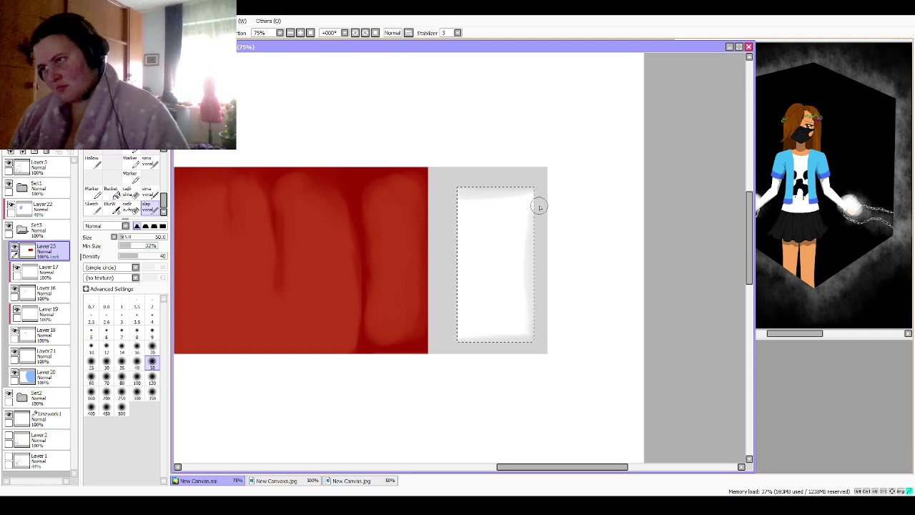
pyautogui.moveTo(539, 299); pyautogui.dragTo(538, 347)
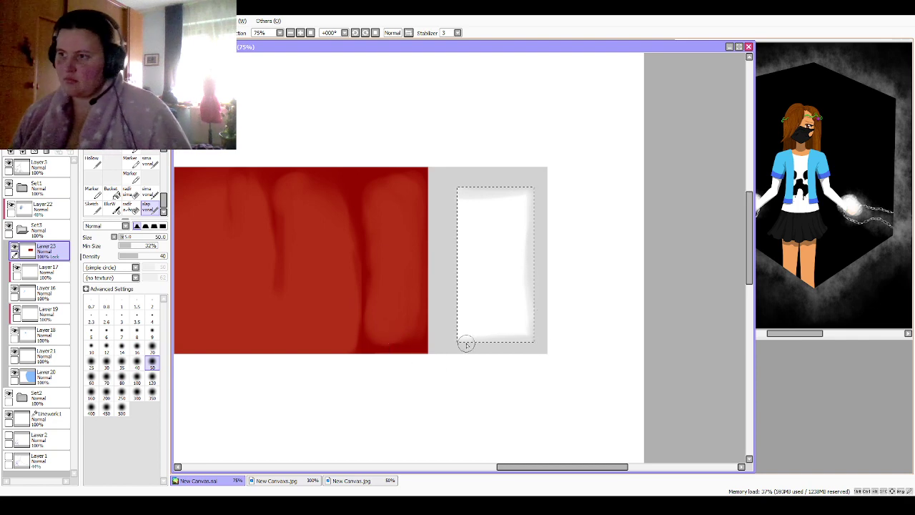
pyautogui.moveTo(451, 337)
pyautogui.mouseDown()
pyautogui.moveTo(453, 284)
pyautogui.moveTo(453, 337)
pyautogui.mouseUp()
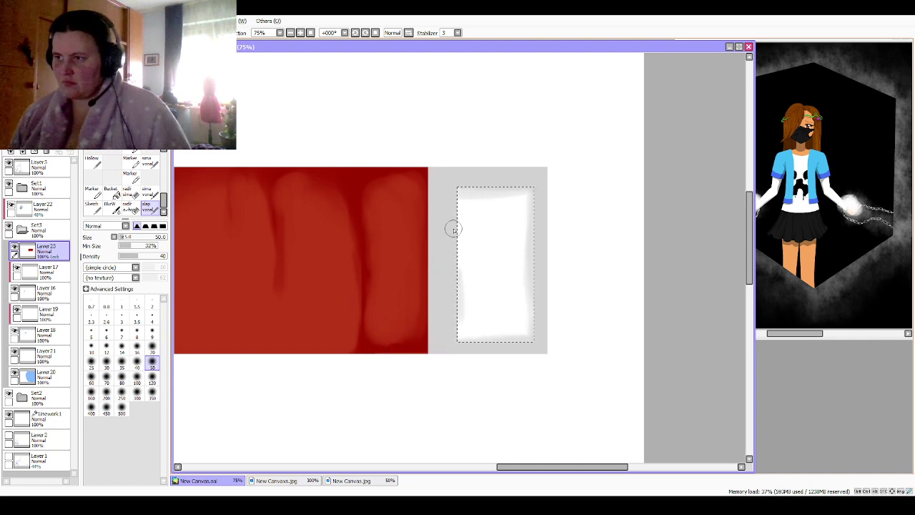
pyautogui.moveTo(454, 229); pyautogui.dragTo(453, 255)
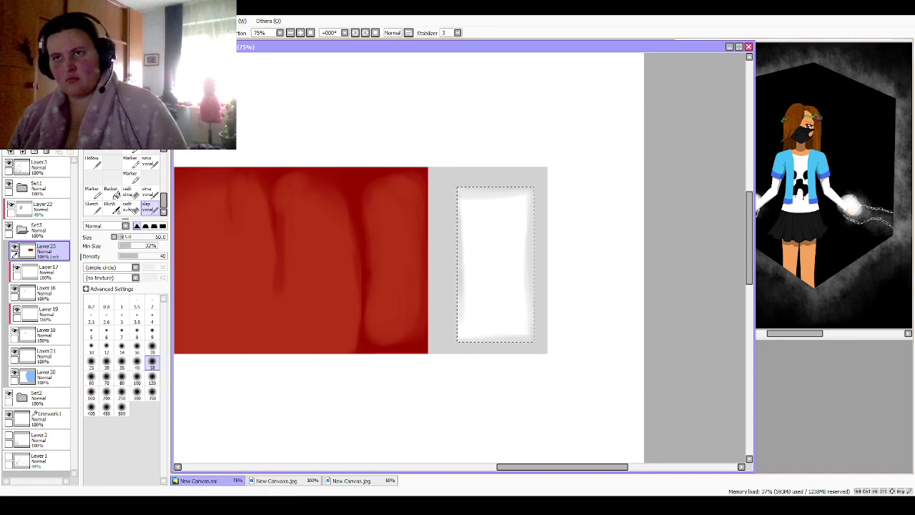
pyautogui.press('Home')
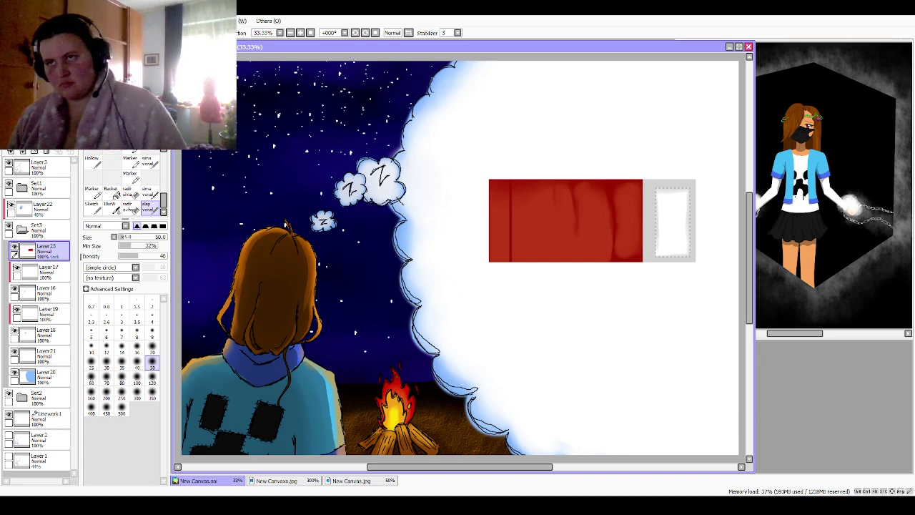
pyautogui.hotkey('ctrl', 'd')
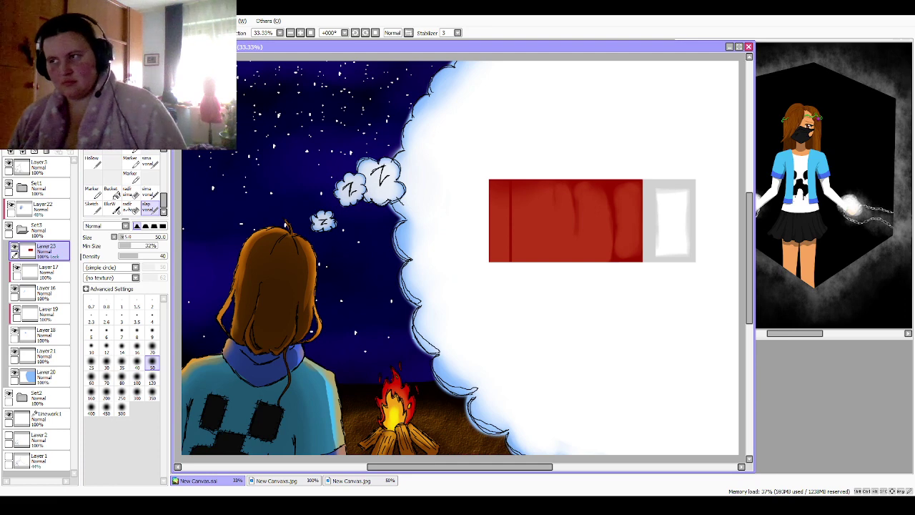
# Step: Free-deform the whole red and gray shape into a flatter parallelogram slanting down to the left, and tilt it very slightly with Transform
pyautogui.hotkey('ctrl', 't')
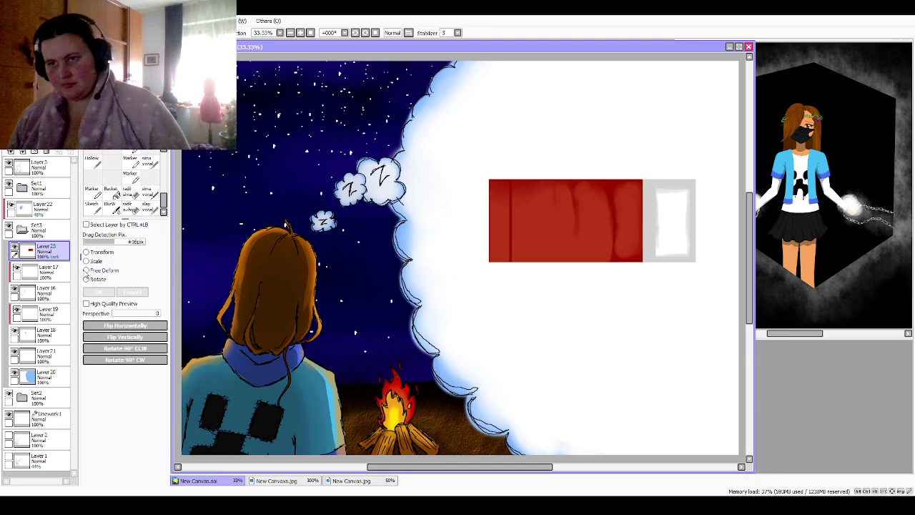
pyautogui.moveTo(592, 263); pyautogui.dragTo(552, 230)
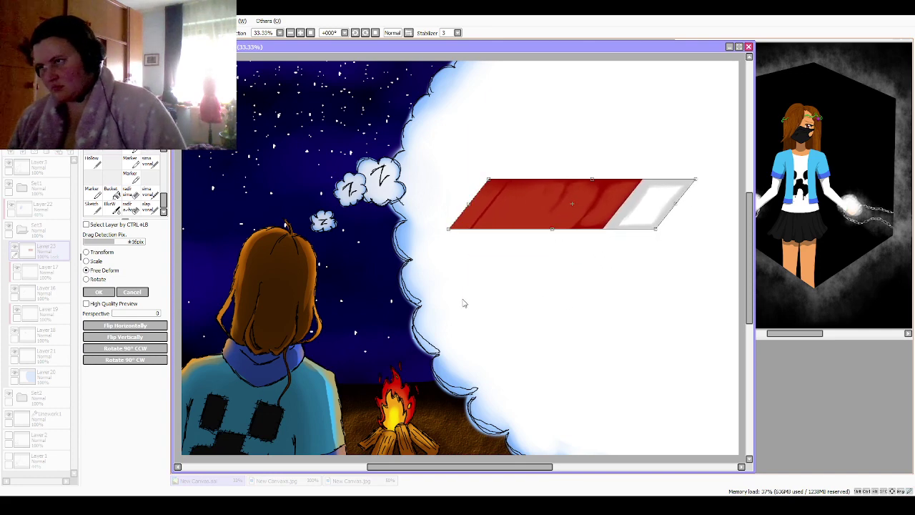
pyautogui.click(104, 292)
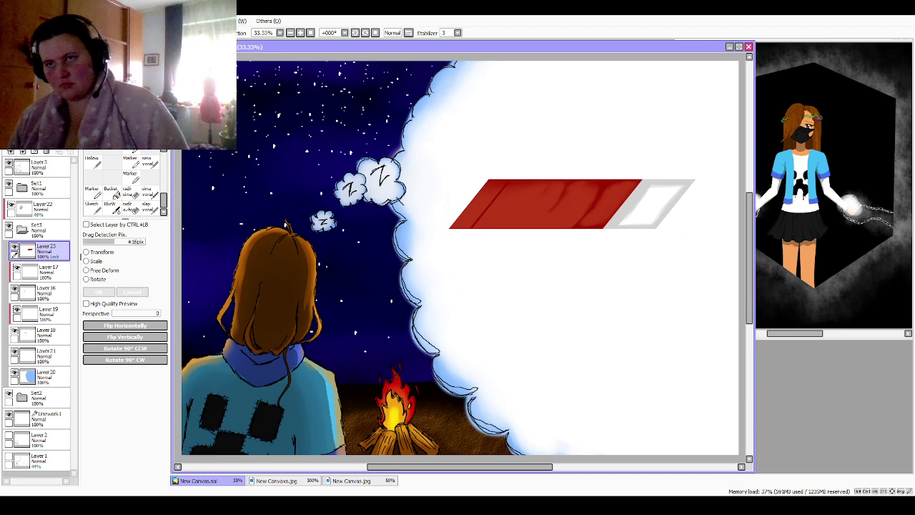
pyautogui.click(86, 252)
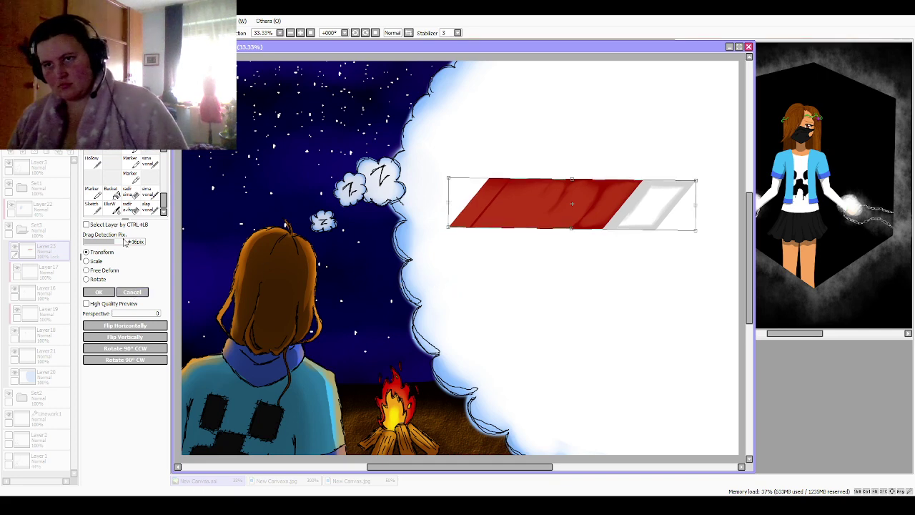
pyautogui.click(99, 291)
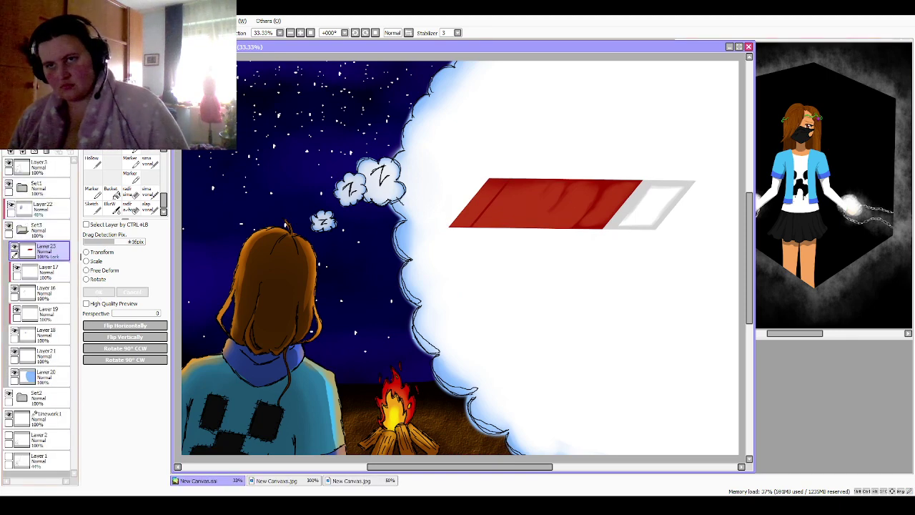
pyautogui.click(11, 141)
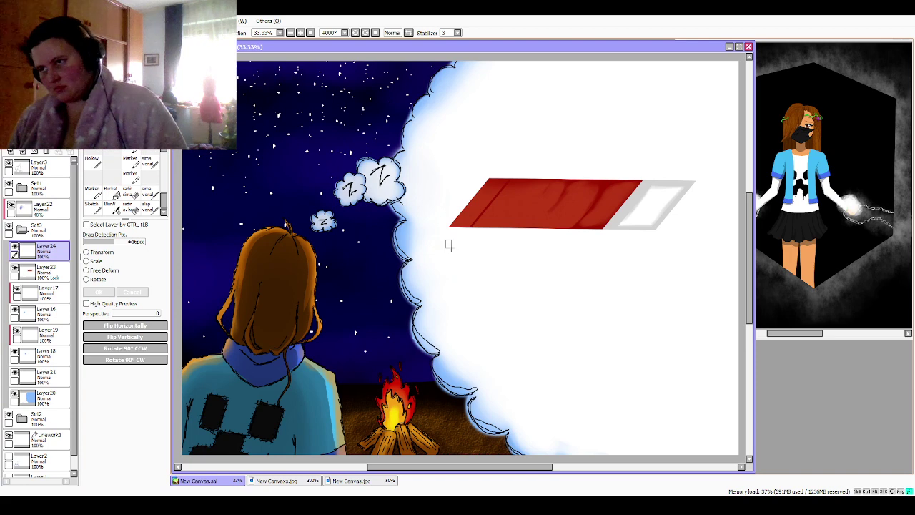
pyautogui.moveTo(445, 240); pyautogui.dragTo(604, 258)
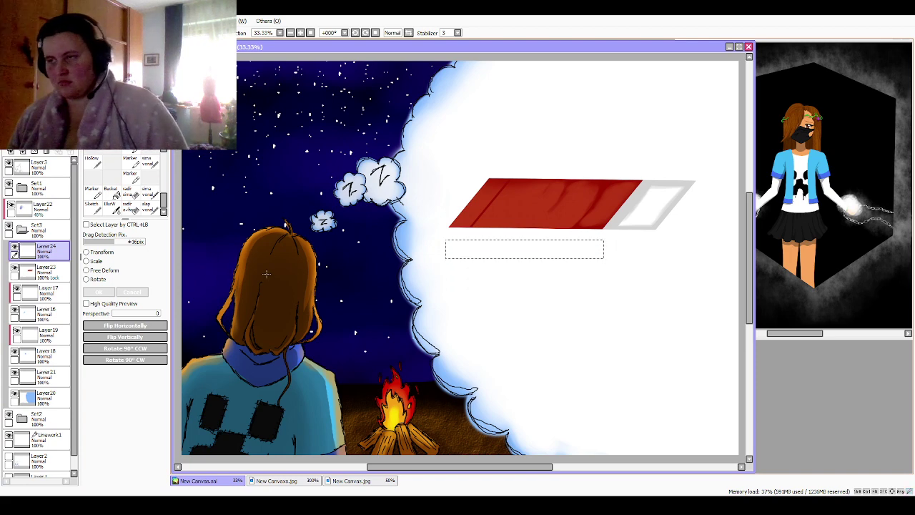
pyautogui.hotkey('ctrl', 'd')
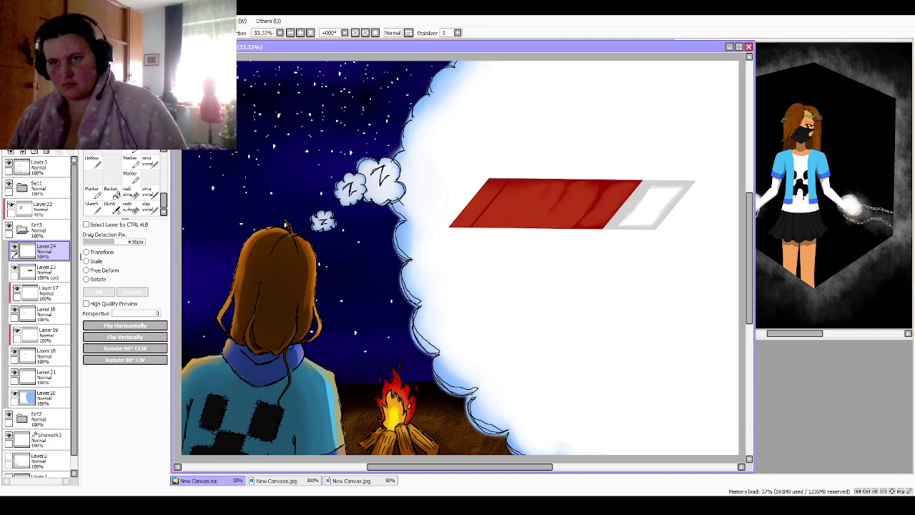
pyautogui.click(49, 152)
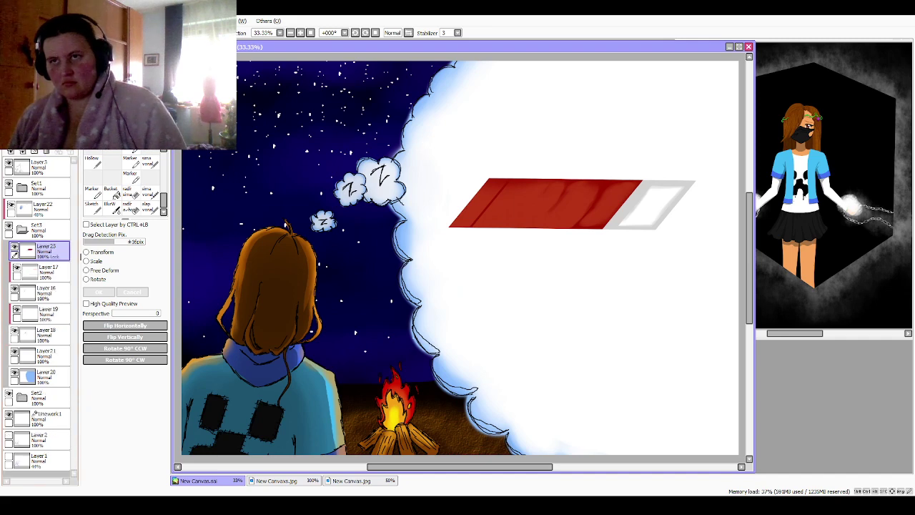
# Step: Duplicate the bed layer and try to transform a rectangular strip selected along the bed's front edge
pyautogui.hotkey('ctrl', 'j')
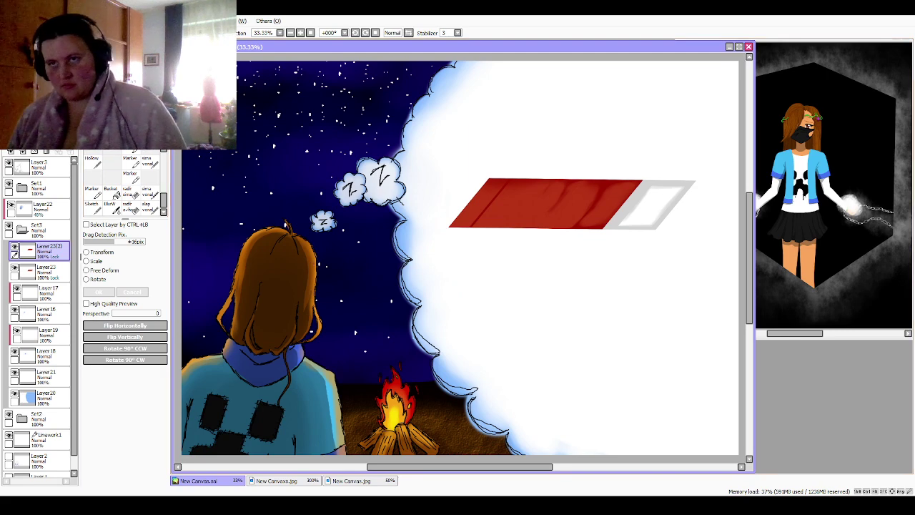
pyautogui.moveTo(433, 258); pyautogui.dragTo(654, 229)
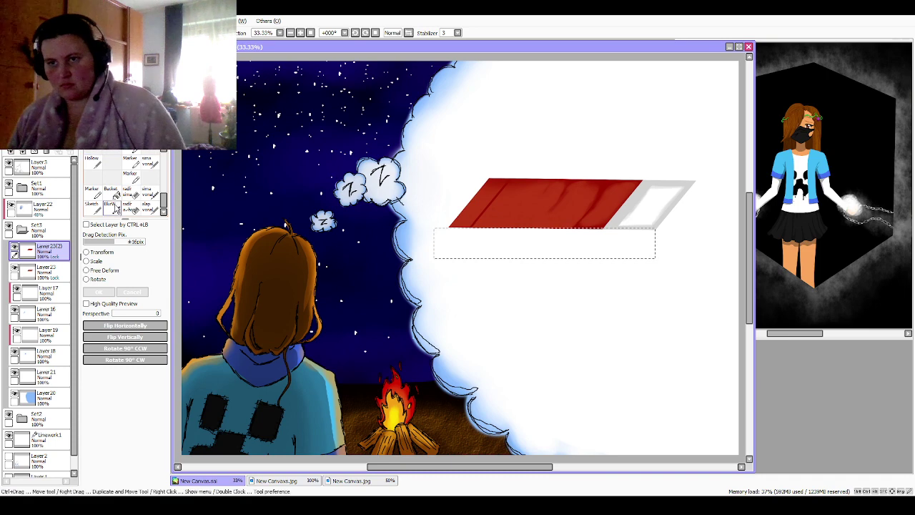
pyautogui.click(87, 252)
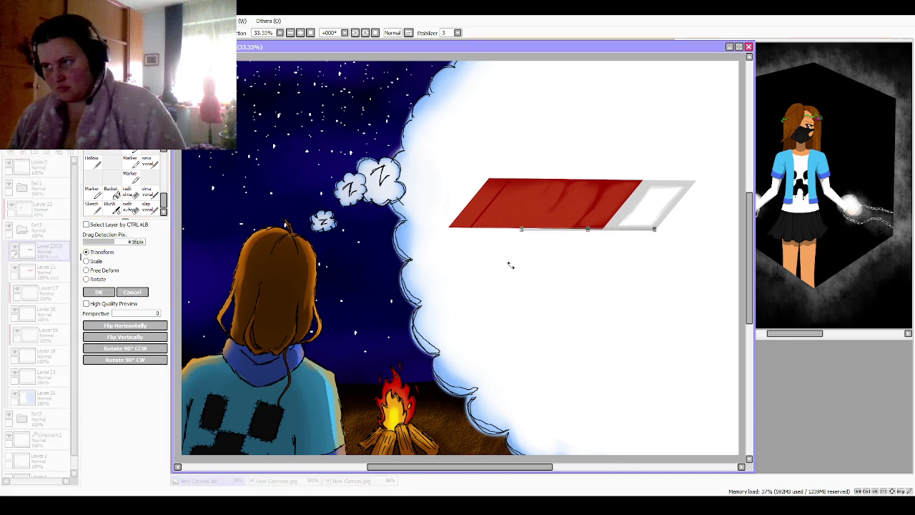
pyautogui.moveTo(586, 230); pyautogui.dragTo(442, 329)
pyautogui.scroll(2, 459, 257)
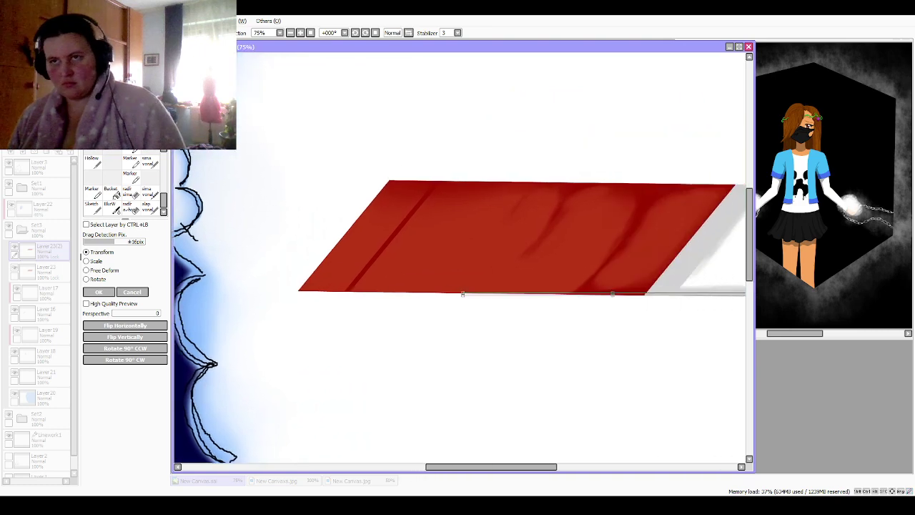
pyautogui.scroll(1, 460, 258)
pyautogui.scroll(-1, 523, 254)
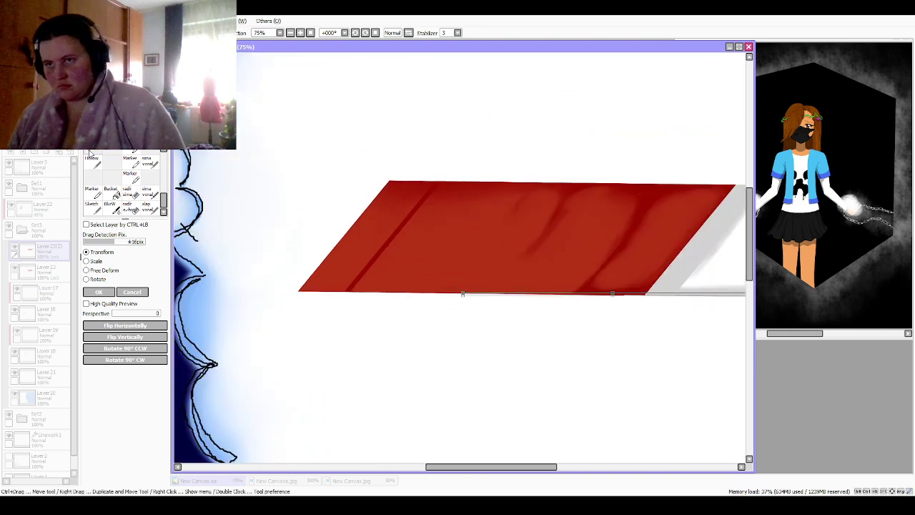
pyautogui.moveTo(459, 257); pyautogui.dragTo(375, 207)
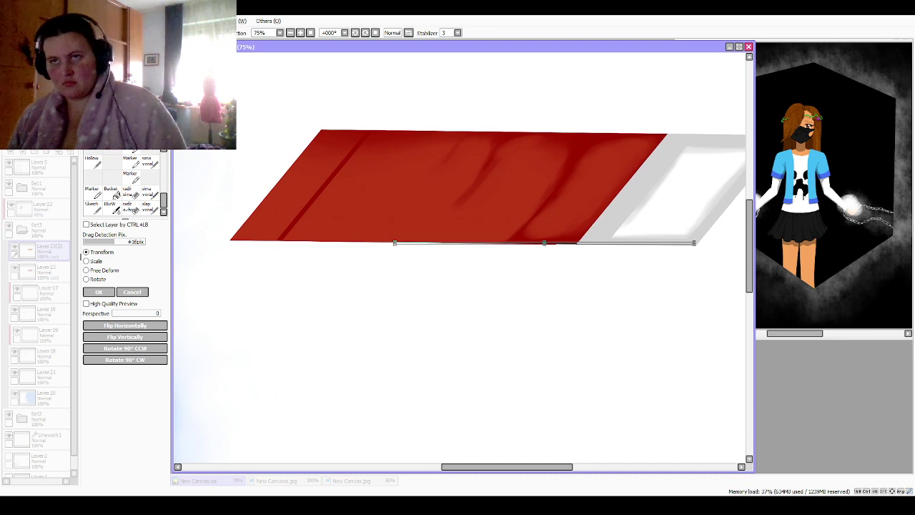
pyautogui.moveTo(460, 257); pyautogui.dragTo(443, 241)
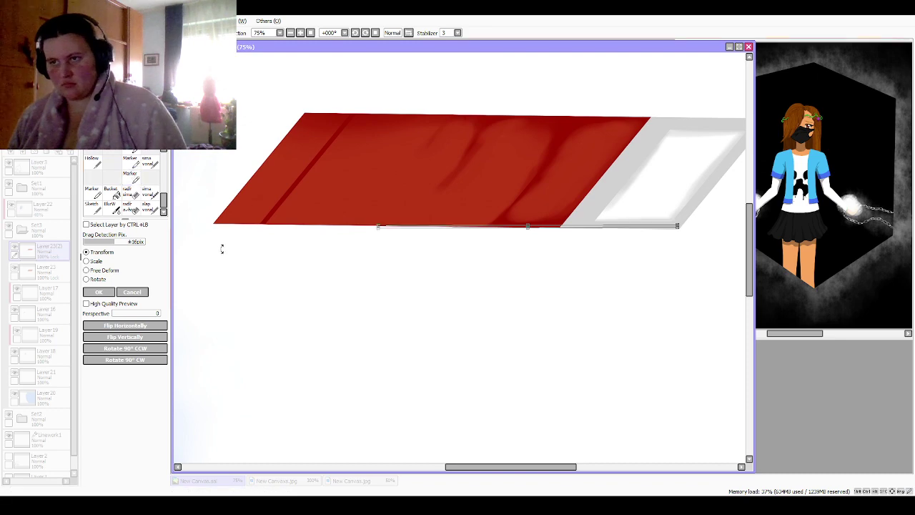
pyautogui.click(143, 293)
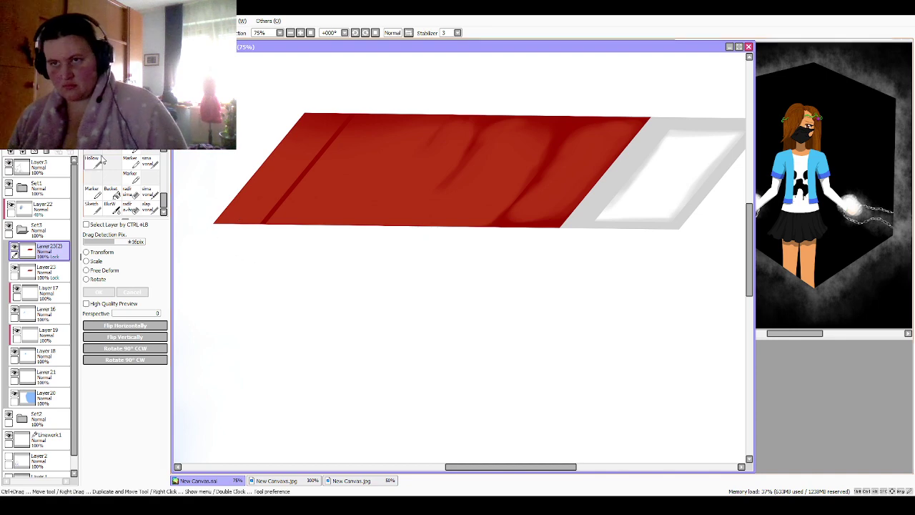
# Step: Lasso a thin strip along the bed's front edge on the duplicate layer and stretch it downward with Transform
pyautogui.click(102, 158)
pyautogui.moveTo(210, 225)
pyautogui.mouseDown()
pyautogui.moveTo(209, 246)
pyautogui.moveTo(286, 280)
pyautogui.moveTo(543, 280)
pyautogui.moveTo(652, 264)
pyautogui.moveTo(684, 230)
pyautogui.mouseUp()
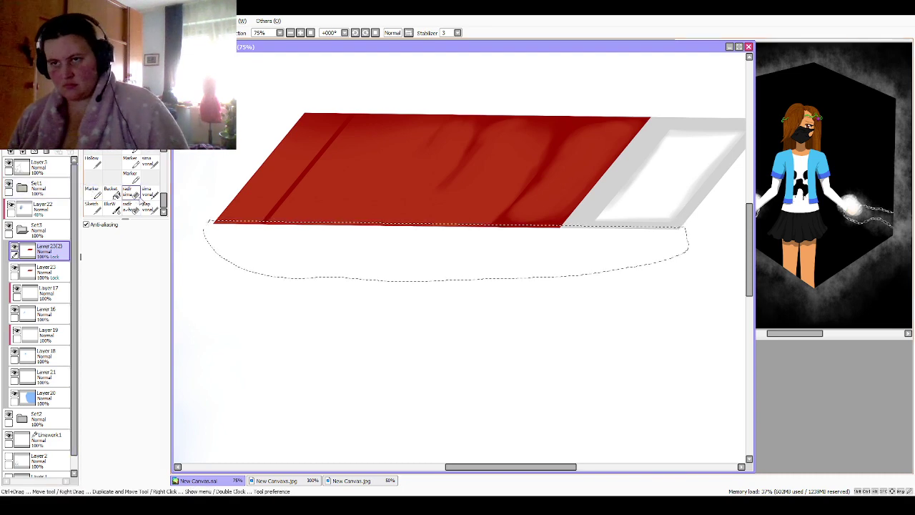
pyautogui.click(91, 129)
pyautogui.hotkey('ctrl', 't')
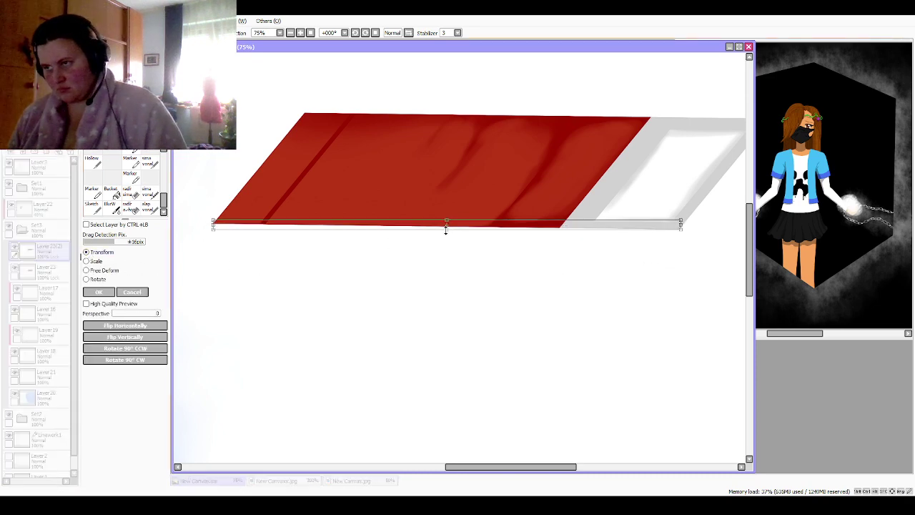
pyautogui.moveTo(446, 227); pyautogui.dragTo(454, 332)
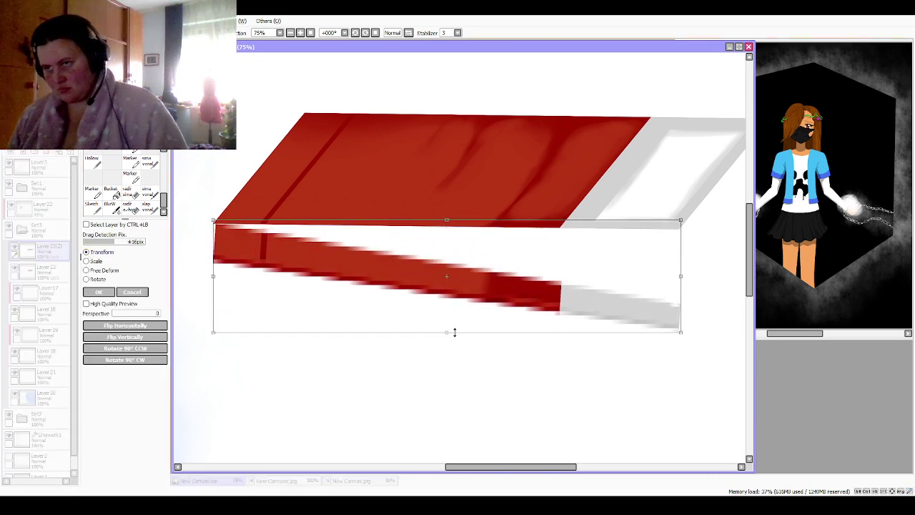
# Step: Free-deform the stretched strip so it runs along the bed's front edge as its side face, and apply it
pyautogui.click(86, 270)
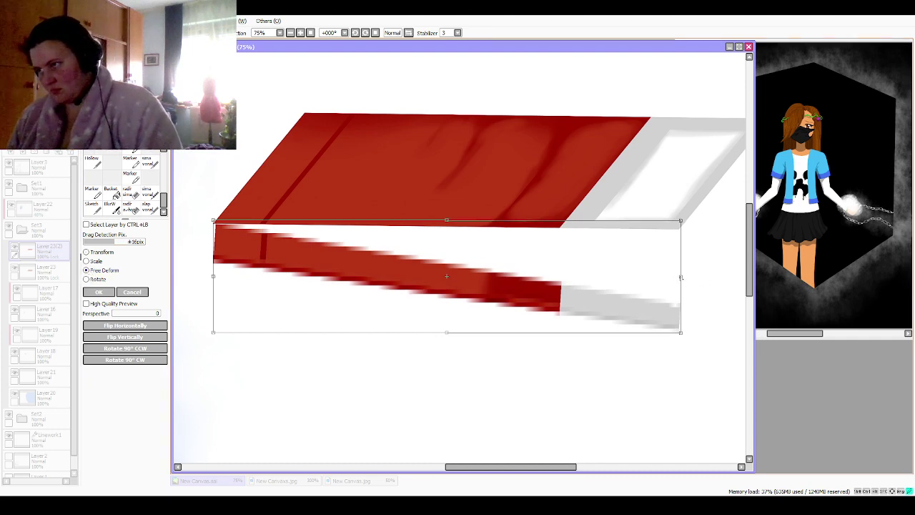
pyautogui.moveTo(680, 277); pyautogui.dragTo(681, 208)
pyautogui.moveTo(437, 244); pyautogui.dragTo(437, 239)
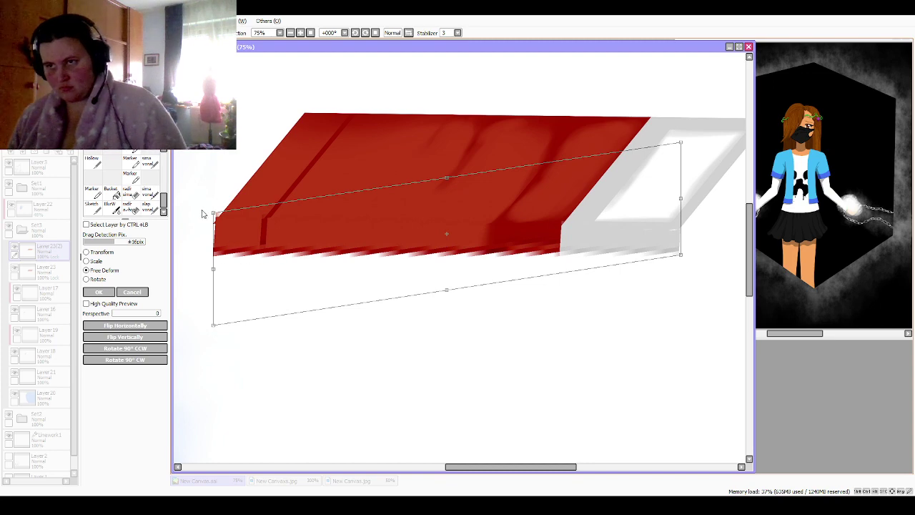
pyautogui.moveTo(213, 214); pyautogui.dragTo(212, 215)
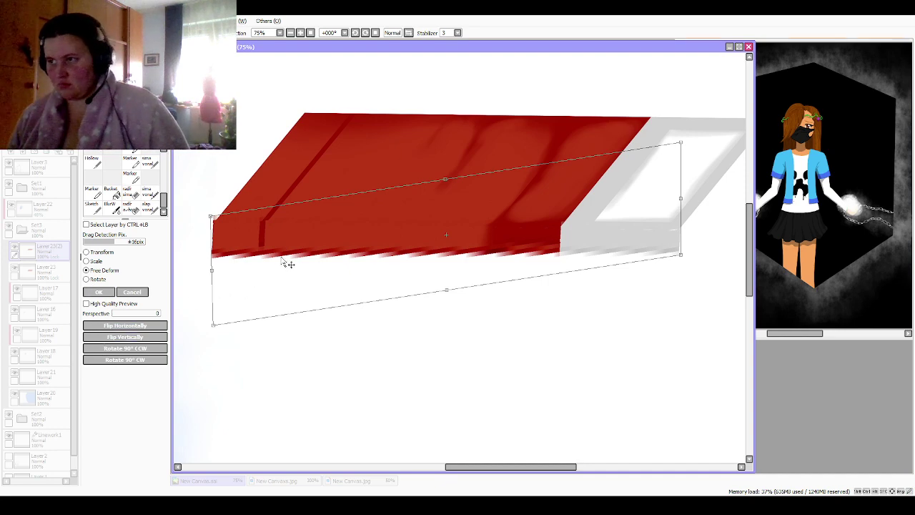
pyautogui.moveTo(286, 263)
pyautogui.mouseDown()
pyautogui.moveTo(301, 307)
pyautogui.moveTo(293, 260)
pyautogui.mouseUp()
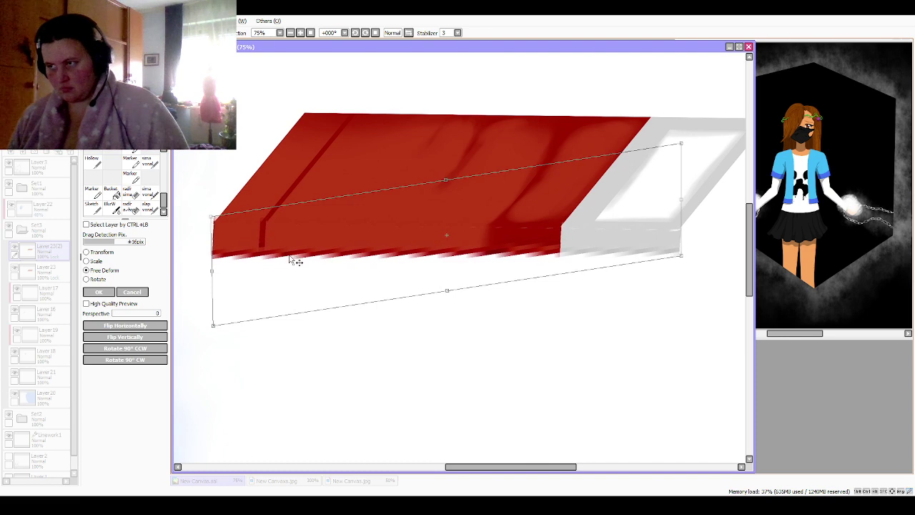
pyautogui.click(104, 293)
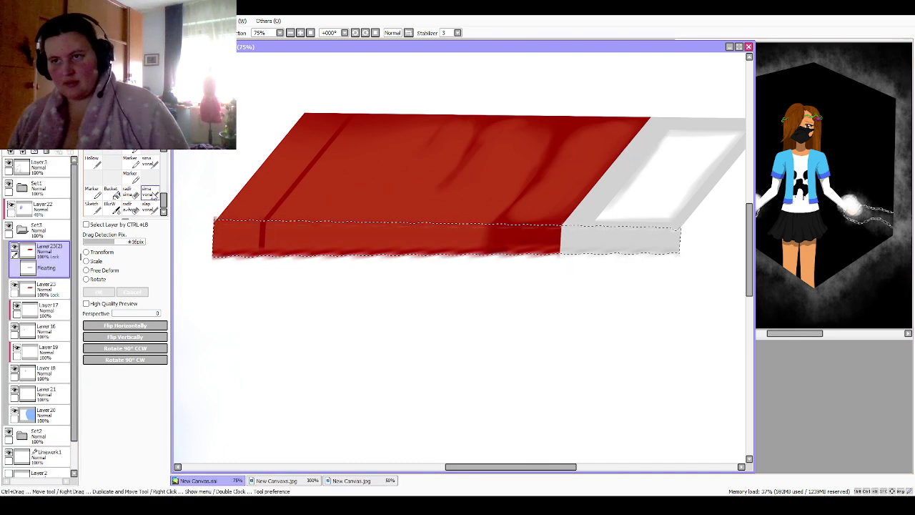
# Step: Move the duplicate layer holding the side strip below the original bed layer
pyautogui.click(150, 207)
pyautogui.click(136, 333)
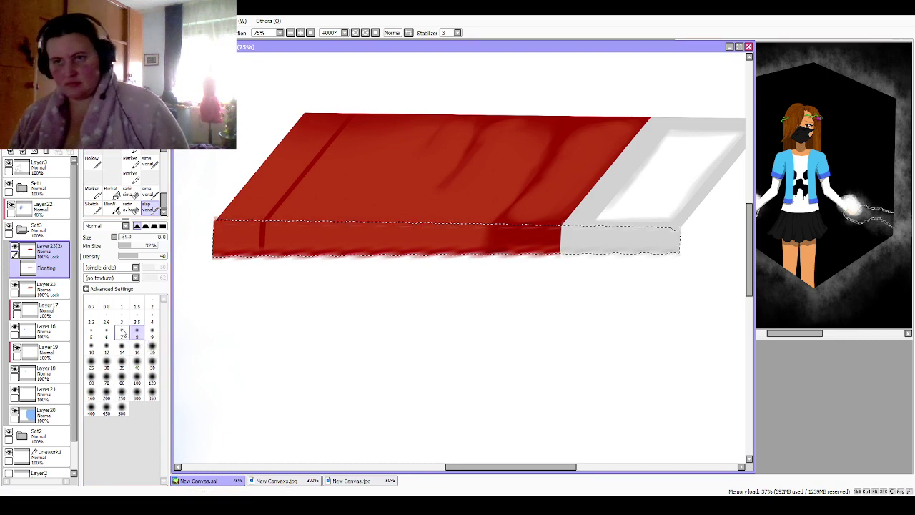
pyautogui.moveTo(26, 263); pyautogui.dragTo(50, 295)
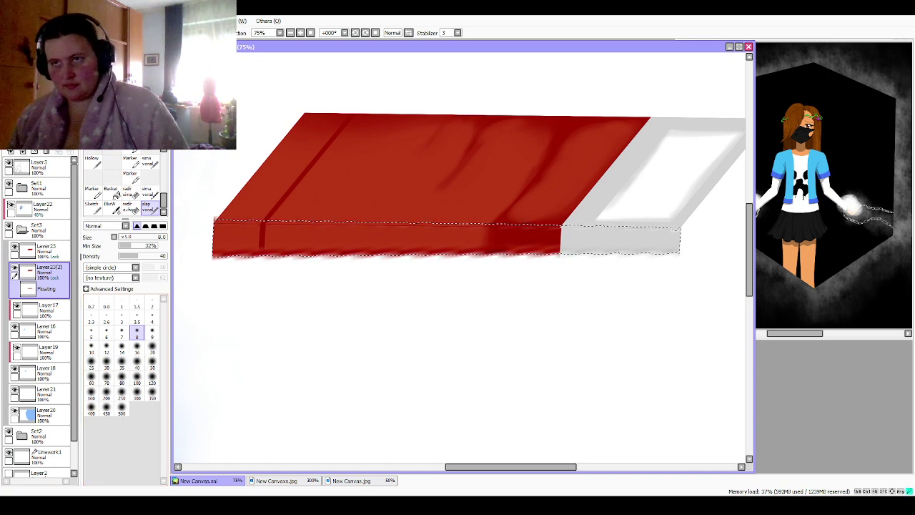
# Step: Darken the red part of the bed's side face with the soft brush at size 120 and density 40, and clear the selection
pyautogui.click(151, 382)
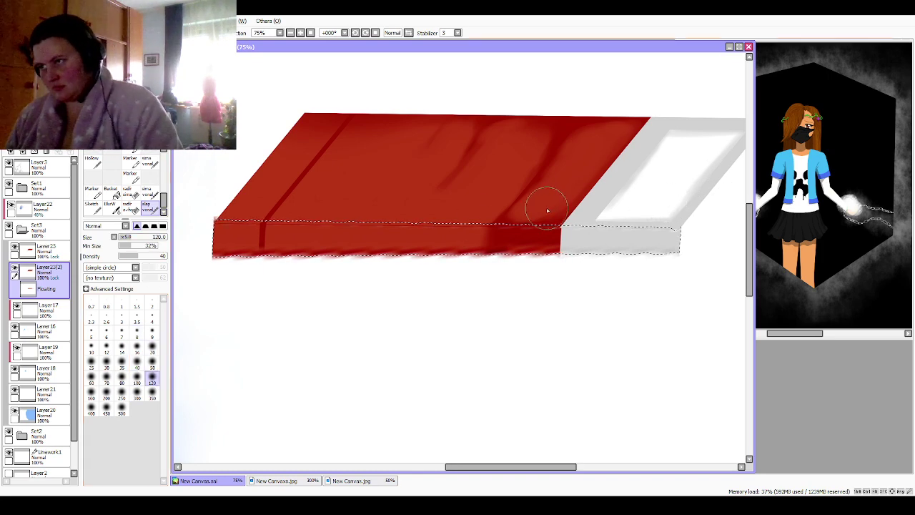
pyautogui.moveTo(543, 205)
pyautogui.mouseDown()
pyautogui.moveTo(433, 231)
pyautogui.moveTo(195, 245)
pyautogui.mouseUp()
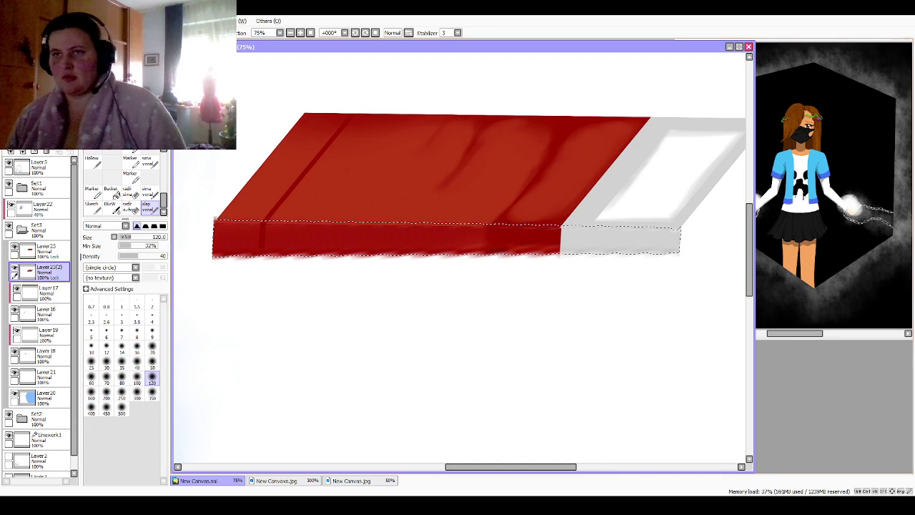
pyautogui.scroll(-2, 460, 257)
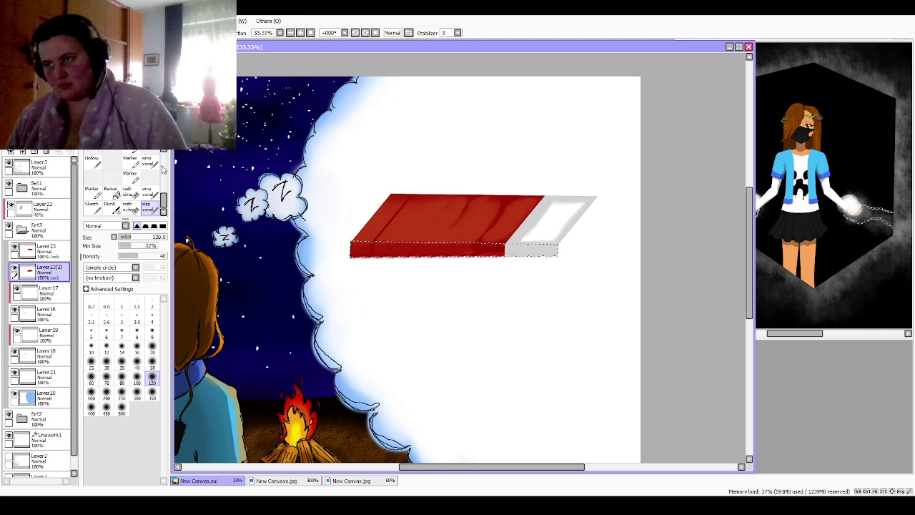
pyautogui.hotkey('ctrl', 't')
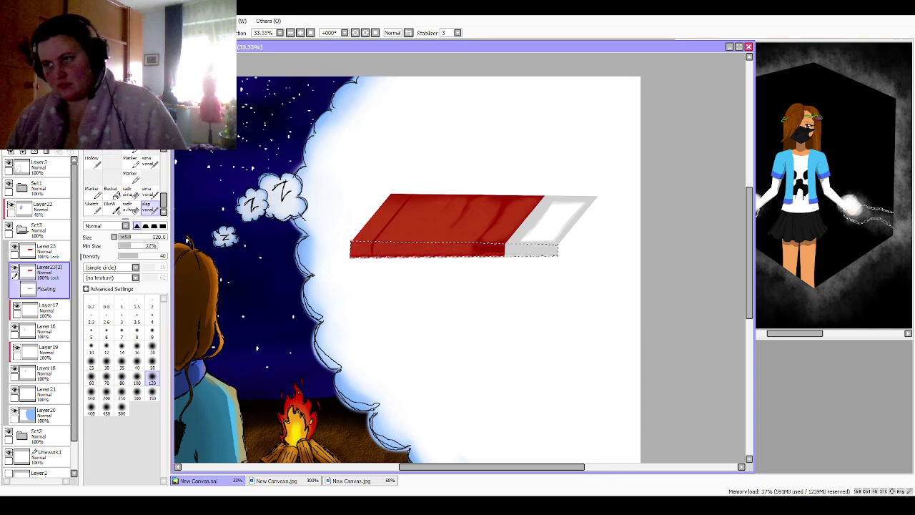
pyautogui.press('Return')
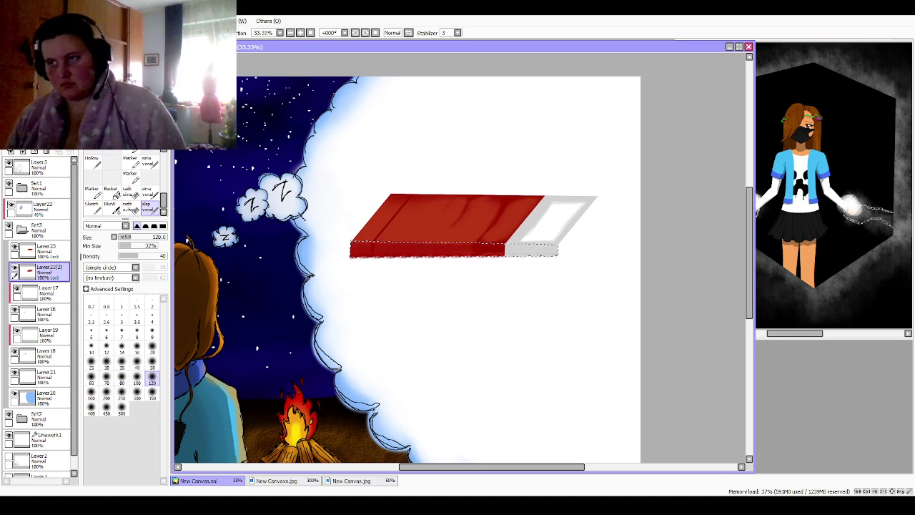
pyautogui.hotkey('ctrl', 'd')
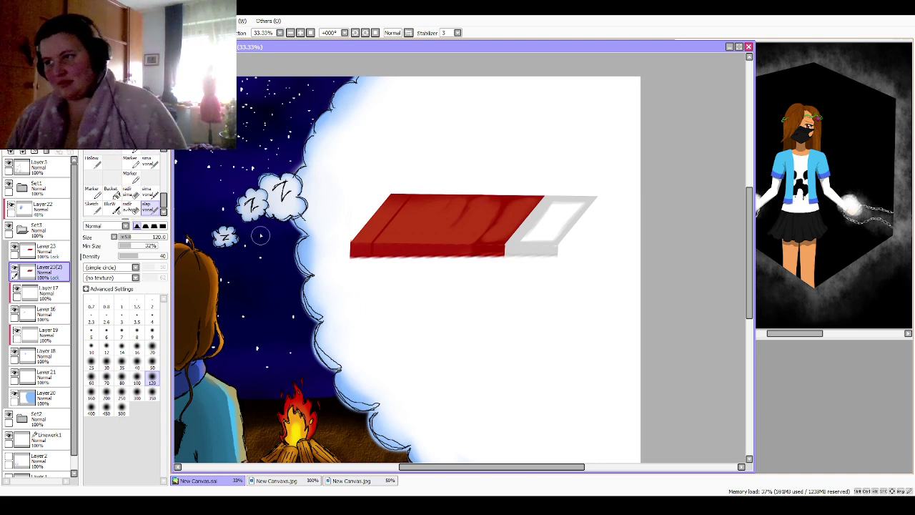
# Step: Delete both bed layers to empty the large thought bubble
pyautogui.click(39, 248)
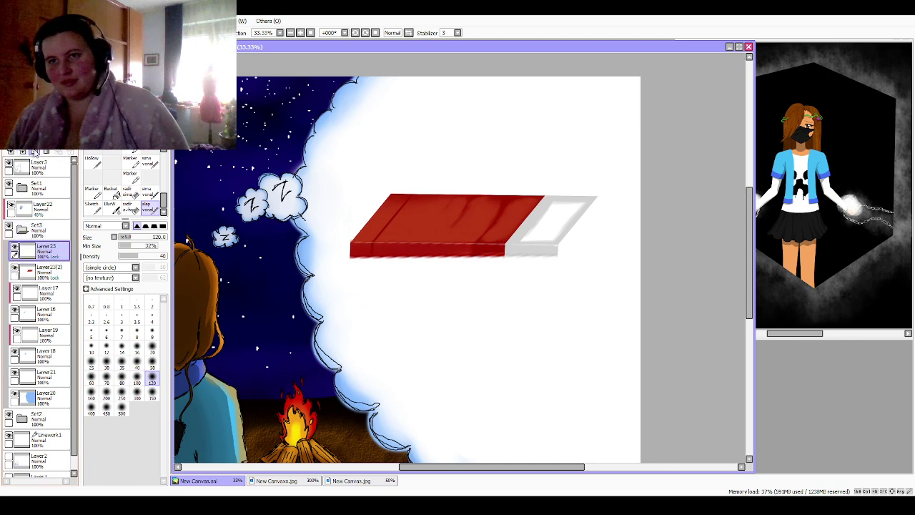
pyautogui.click(45, 152)
pyautogui.click(46, 152)
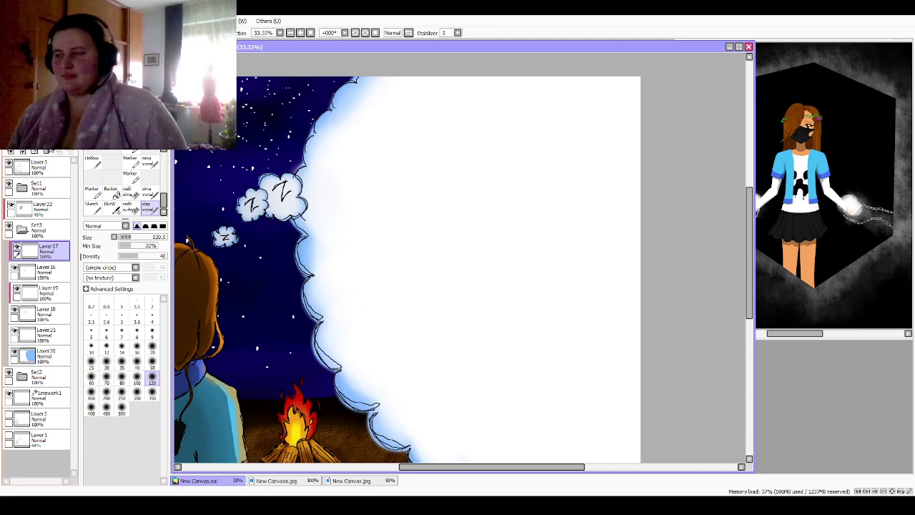
pyautogui.moveTo(357, 286); pyautogui.dragTo(464, 253)
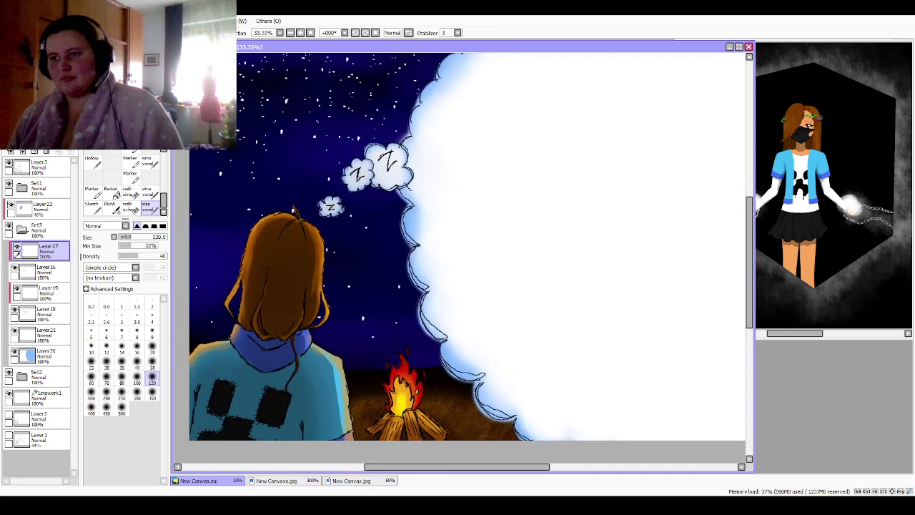
pyautogui.press('pagedown')
pyautogui.press('pagedown')
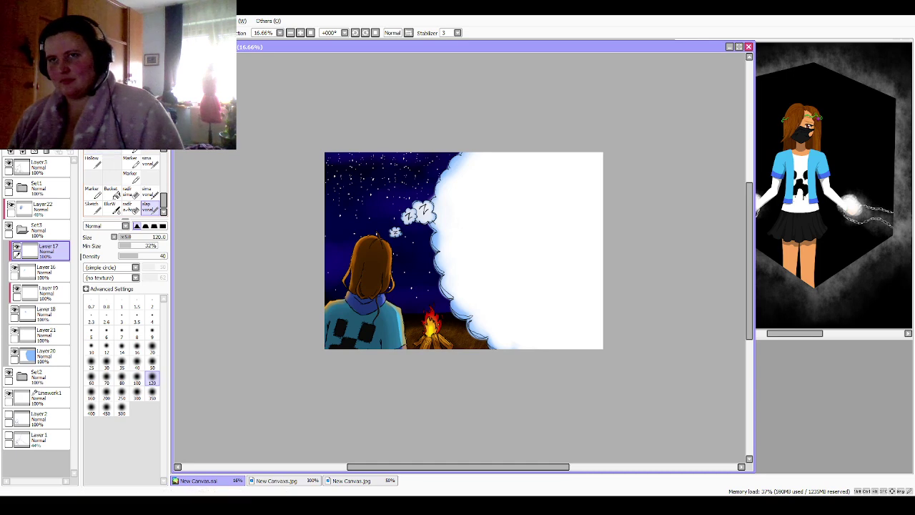
pyautogui.press('pageup')
pyautogui.press('pageup')
pyautogui.moveTo(460, 256); pyautogui.dragTo(376, 232)
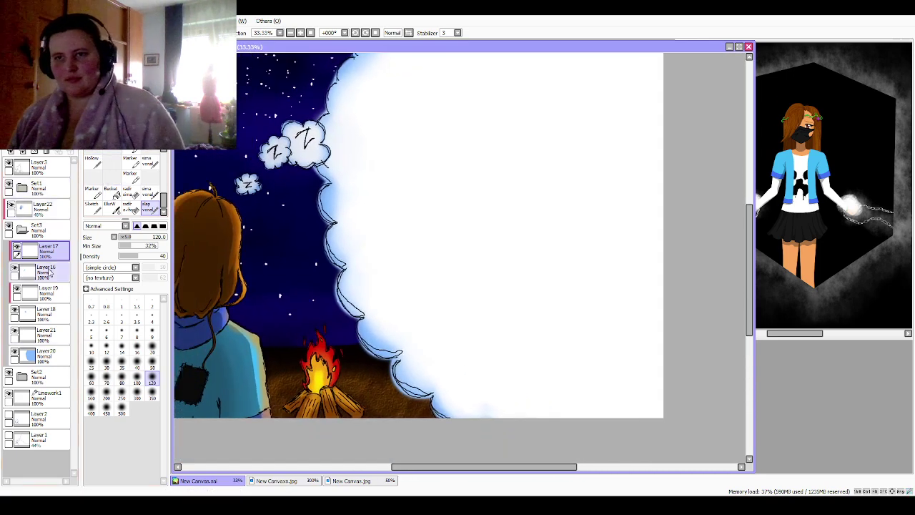
# Step: Collapse the Set3 folder and add a new layer above Layer3 at the top of the layer stack
pyautogui.click(22, 229)
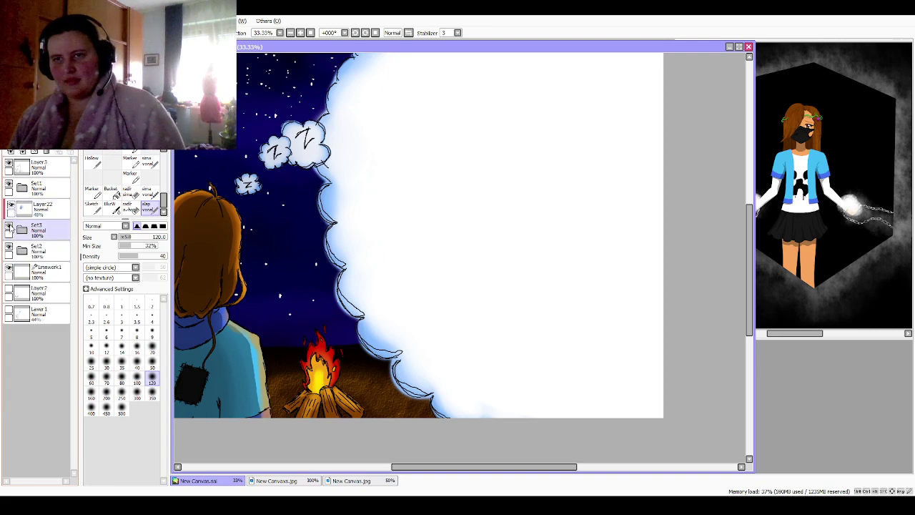
pyautogui.click(13, 206)
pyautogui.click(10, 208)
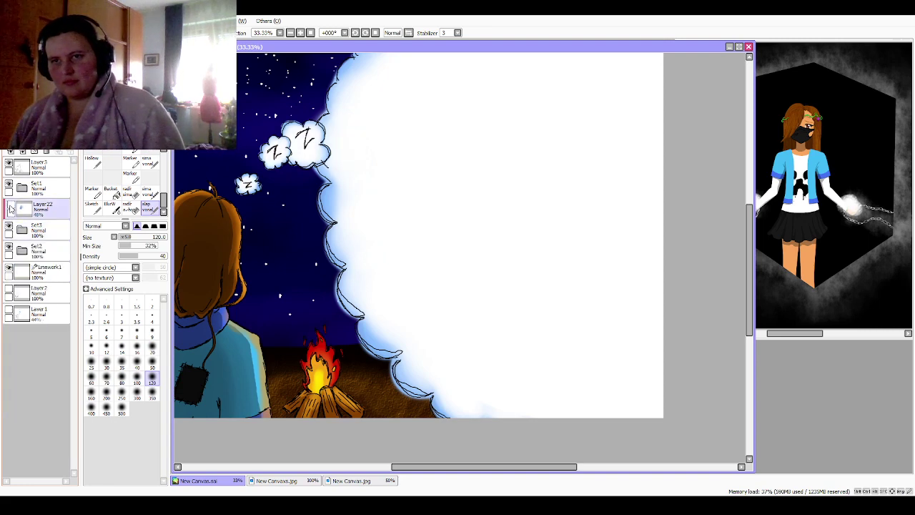
pyautogui.click(10, 207)
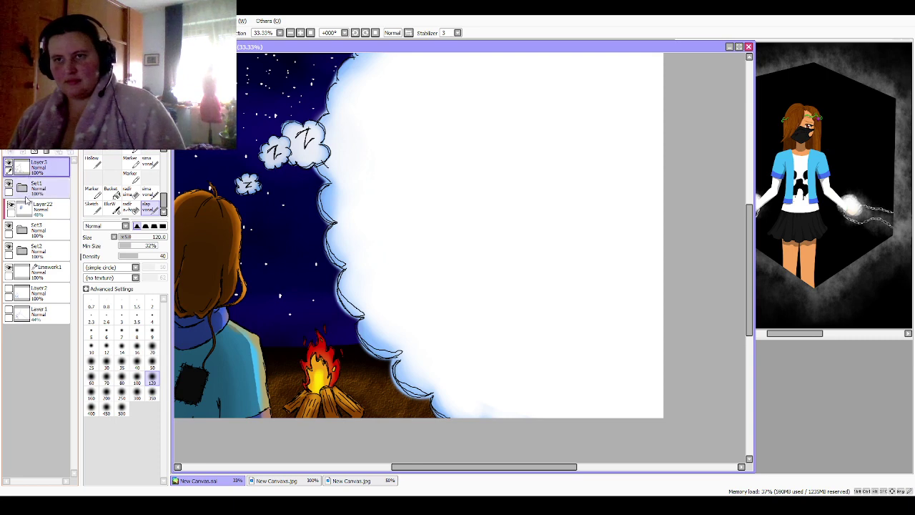
pyautogui.click(10, 151)
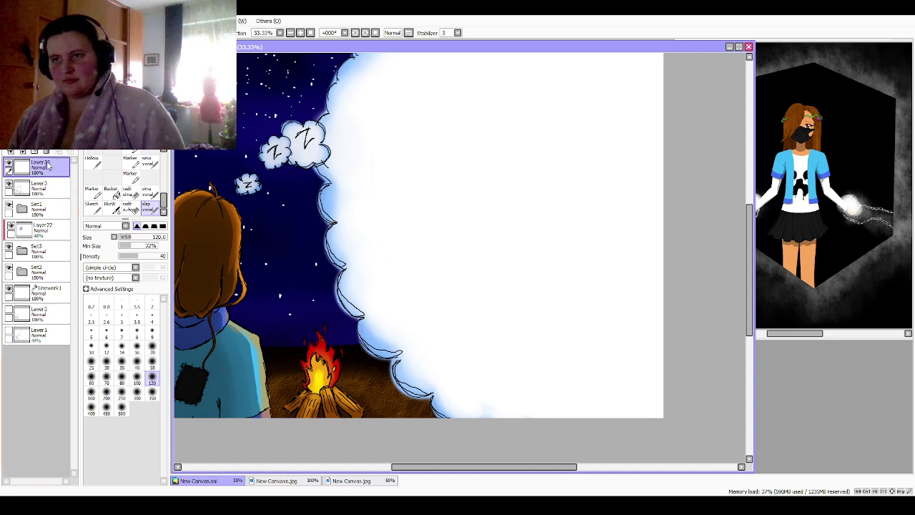
# Step: With the hard line brush at size 4, sketch the crossed legs and foot of a seated figure low in the large thought bubble
pyautogui.click(149, 193)
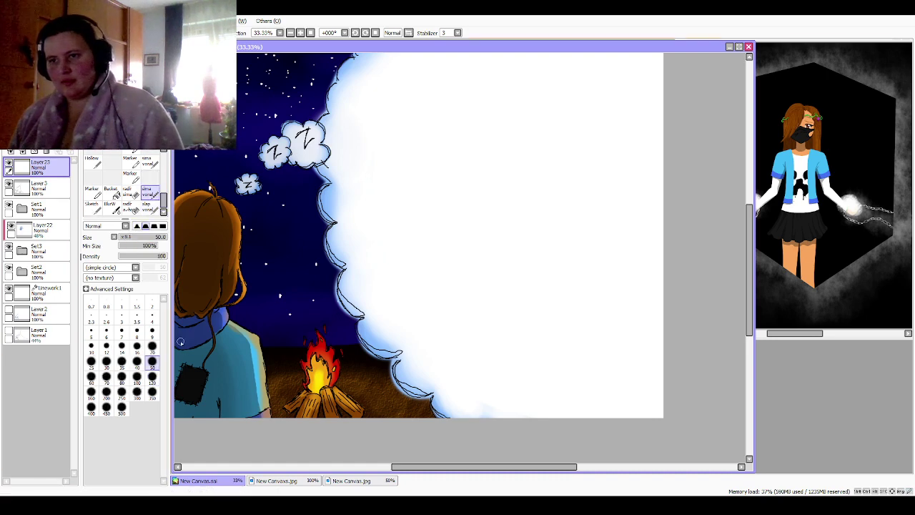
pyautogui.click(152, 330)
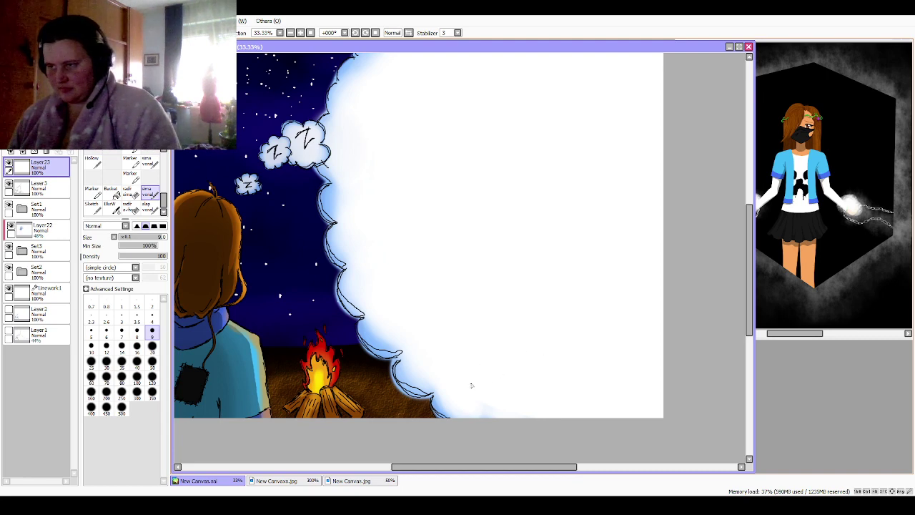
pyautogui.moveTo(534, 366); pyautogui.dragTo(493, 376)
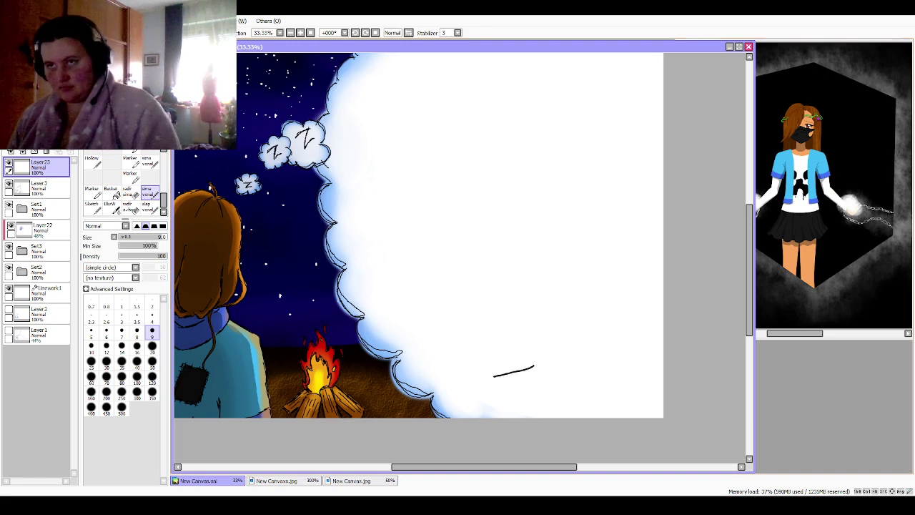
pyautogui.hotkey('ctrl', 'z')
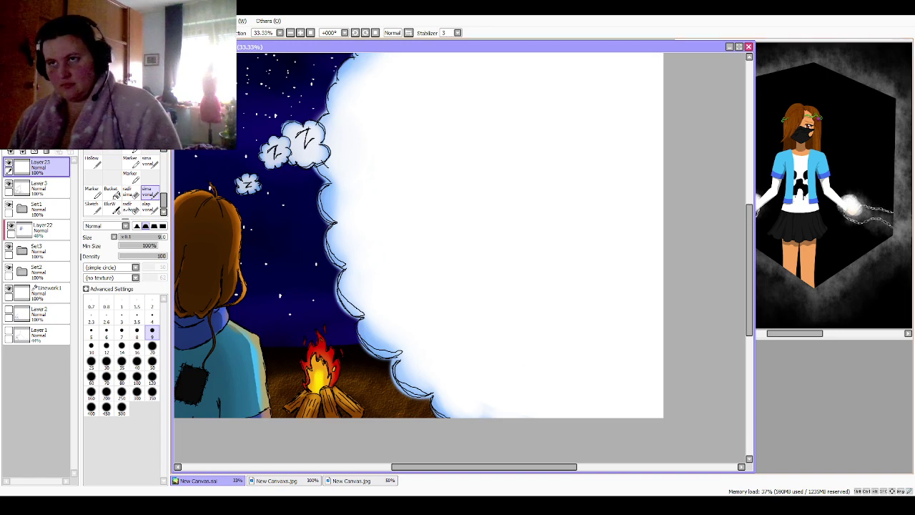
pyautogui.click(152, 315)
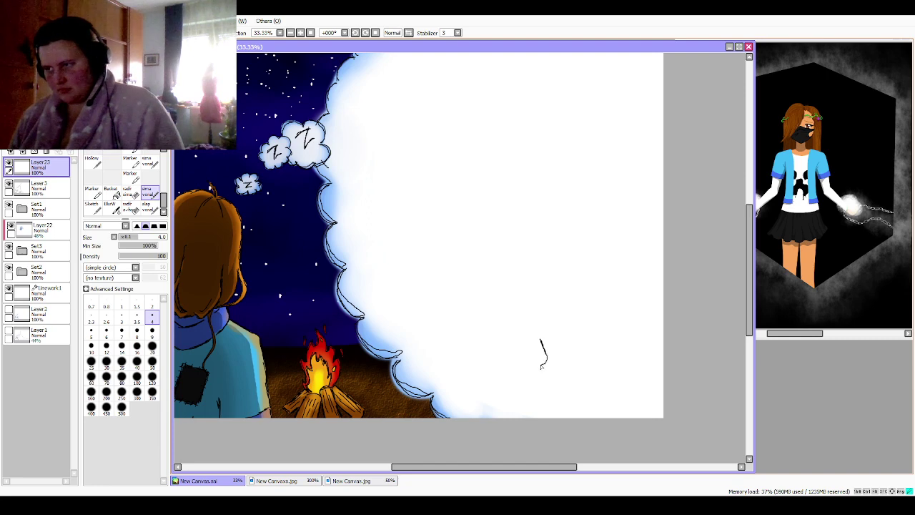
pyautogui.moveTo(541, 366)
pyautogui.mouseDown()
pyautogui.moveTo(527, 336)
pyautogui.moveTo(514, 355)
pyautogui.moveTo(471, 335)
pyautogui.mouseUp()
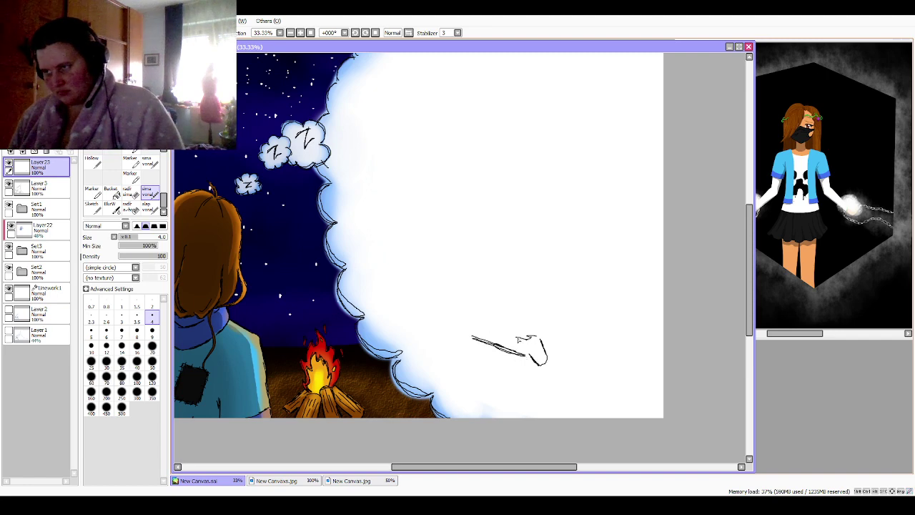
pyautogui.moveTo(533, 339)
pyautogui.mouseDown()
pyautogui.moveTo(463, 320)
pyautogui.moveTo(471, 340)
pyautogui.moveTo(483, 343)
pyautogui.moveTo(513, 303)
pyautogui.mouseUp()
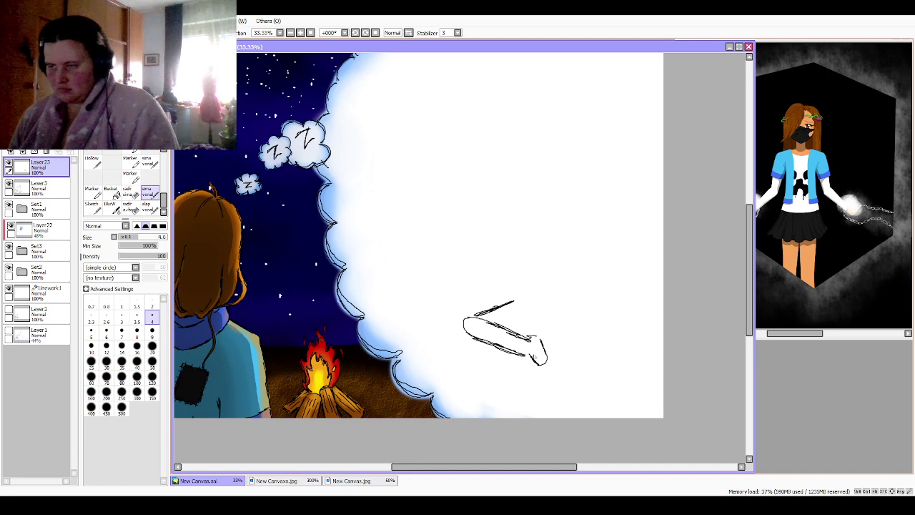
pyautogui.moveTo(513, 302)
pyautogui.mouseDown()
pyautogui.moveTo(562, 295)
pyautogui.moveTo(591, 336)
pyautogui.moveTo(574, 352)
pyautogui.moveTo(516, 370)
pyautogui.mouseUp()
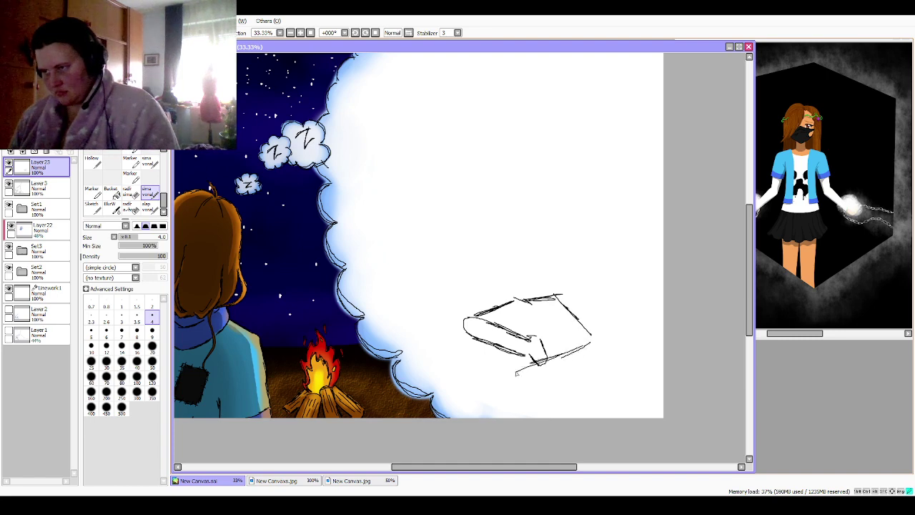
pyautogui.moveTo(556, 329); pyautogui.dragTo(513, 365)
pyautogui.moveTo(517, 356)
pyautogui.mouseDown()
pyautogui.moveTo(514, 382)
pyautogui.moveTo(500, 384)
pyautogui.mouseUp()
pyautogui.moveTo(547, 324); pyautogui.dragTo(523, 330)
pyautogui.moveTo(532, 326); pyautogui.dragTo(512, 333)
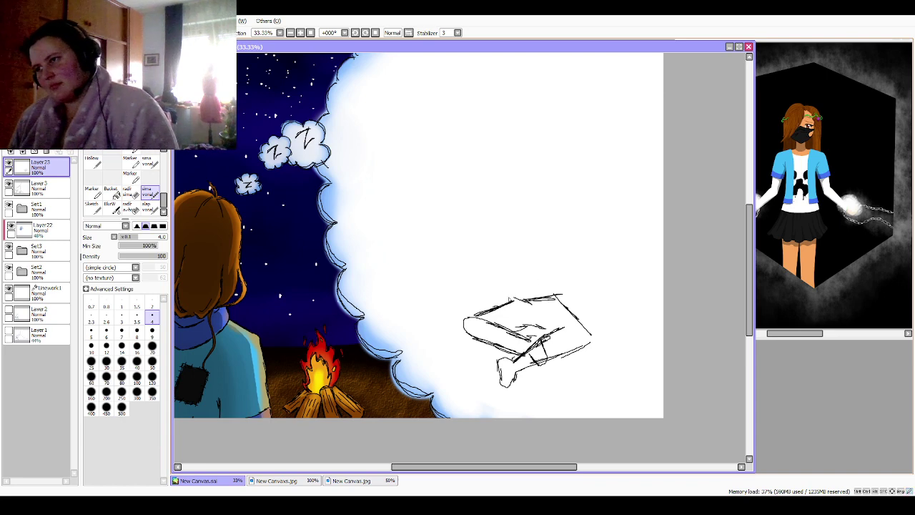
# Step: Sketch the figure's torso and shoulders above the legs, with one bent arm reaching down to the knee
pyautogui.moveTo(510, 299)
pyautogui.mouseDown()
pyautogui.moveTo(504, 279)
pyautogui.moveTo(510, 297)
pyautogui.moveTo(551, 283)
pyautogui.moveTo(563, 303)
pyautogui.moveTo(543, 269)
pyautogui.moveTo(556, 289)
pyautogui.mouseUp()
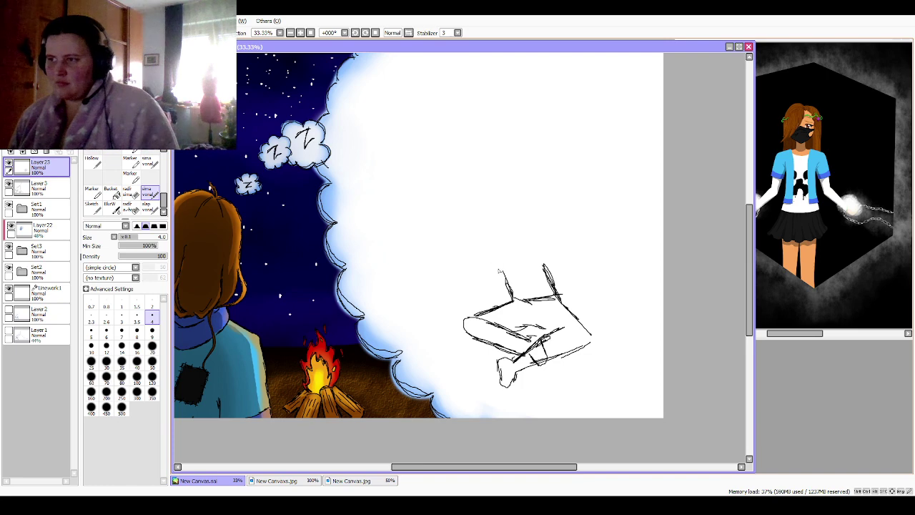
pyautogui.moveTo(499, 270)
pyautogui.mouseDown()
pyautogui.moveTo(489, 243)
pyautogui.moveTo(505, 280)
pyautogui.moveTo(480, 273)
pyautogui.moveTo(479, 288)
pyautogui.moveTo(494, 279)
pyautogui.moveTo(487, 254)
pyautogui.moveTo(459, 327)
pyautogui.mouseUp()
pyautogui.moveTo(473, 298); pyautogui.dragTo(468, 310)
pyautogui.moveTo(483, 277); pyautogui.dragTo(473, 293)
pyautogui.moveTo(487, 241)
pyautogui.mouseDown()
pyautogui.moveTo(478, 283)
pyautogui.moveTo(481, 263)
pyautogui.mouseUp()
pyautogui.moveTo(482, 238)
pyautogui.mouseDown()
pyautogui.moveTo(489, 285)
pyautogui.moveTo(490, 273)
pyautogui.mouseUp()
pyautogui.moveTo(491, 249)
pyautogui.mouseDown()
pyautogui.moveTo(486, 264)
pyautogui.moveTo(537, 252)
pyautogui.moveTo(536, 233)
pyautogui.moveTo(512, 233)
pyautogui.moveTo(492, 246)
pyautogui.moveTo(530, 227)
pyautogui.moveTo(536, 242)
pyautogui.mouseUp()
# Step: Sketch the figure's other arm raised and bent behind the head, the short neck and a round head
pyautogui.moveTo(546, 222)
pyautogui.mouseDown()
pyautogui.moveTo(541, 239)
pyautogui.moveTo(553, 187)
pyautogui.mouseUp()
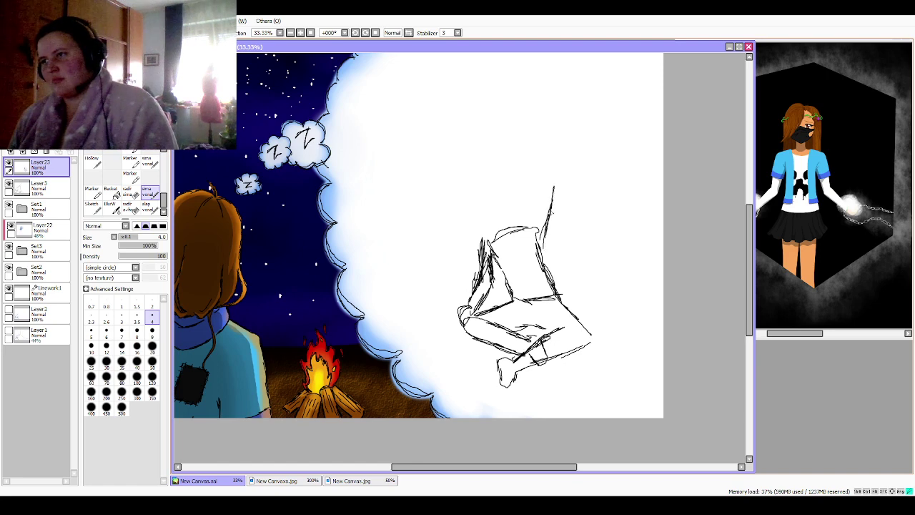
pyautogui.moveTo(532, 230)
pyautogui.mouseDown()
pyautogui.moveTo(542, 181)
pyautogui.moveTo(556, 186)
pyautogui.moveTo(513, 191)
pyautogui.mouseUp()
pyautogui.moveTo(546, 195)
pyautogui.mouseDown()
pyautogui.moveTo(514, 197)
pyautogui.moveTo(516, 234)
pyautogui.moveTo(497, 244)
pyautogui.moveTo(517, 207)
pyautogui.moveTo(513, 192)
pyautogui.moveTo(493, 167)
pyautogui.moveTo(472, 170)
pyautogui.mouseUp()
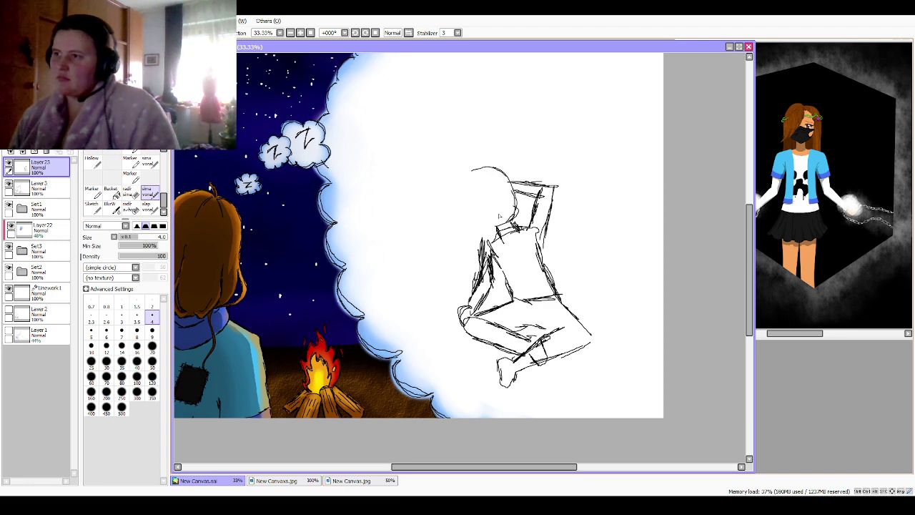
pyautogui.moveTo(497, 223)
pyautogui.mouseDown()
pyautogui.moveTo(477, 229)
pyautogui.moveTo(465, 204)
pyautogui.moveTo(461, 190)
pyautogui.moveTo(474, 173)
pyautogui.mouseUp()
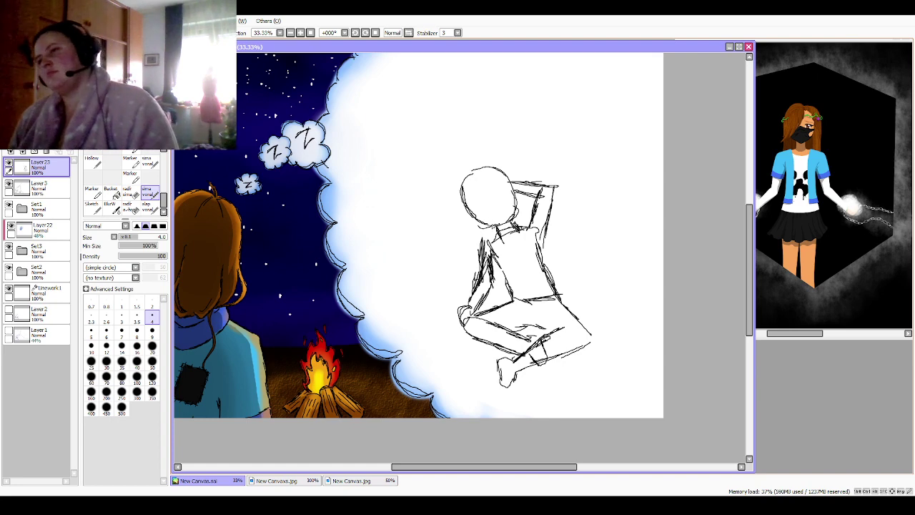
pyautogui.moveTo(490, 210)
pyautogui.mouseDown()
pyautogui.moveTo(505, 205)
pyautogui.moveTo(498, 224)
pyautogui.moveTo(489, 213)
pyautogui.moveTo(507, 211)
pyautogui.moveTo(499, 219)
pyautogui.moveTo(473, 200)
pyautogui.mouseUp()
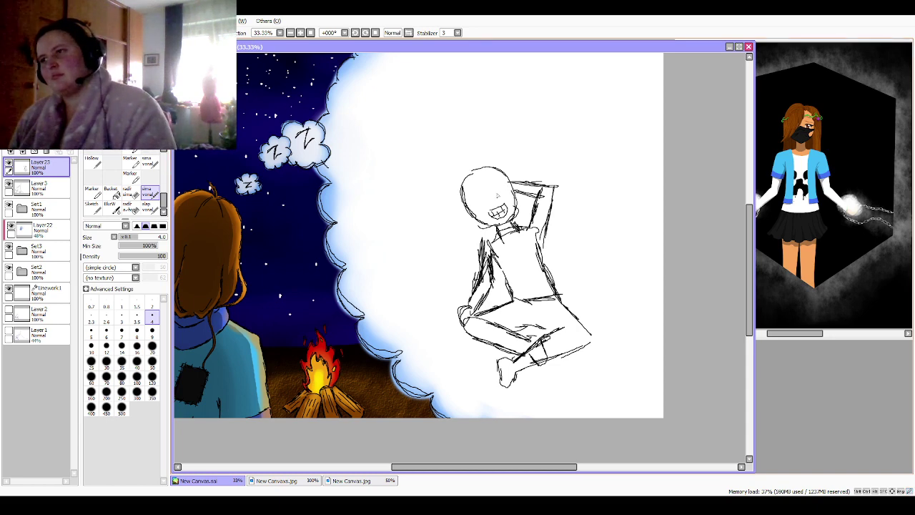
pyautogui.moveTo(499, 195)
pyautogui.mouseDown()
pyautogui.moveTo(507, 189)
pyautogui.moveTo(483, 201)
pyautogui.mouseUp()
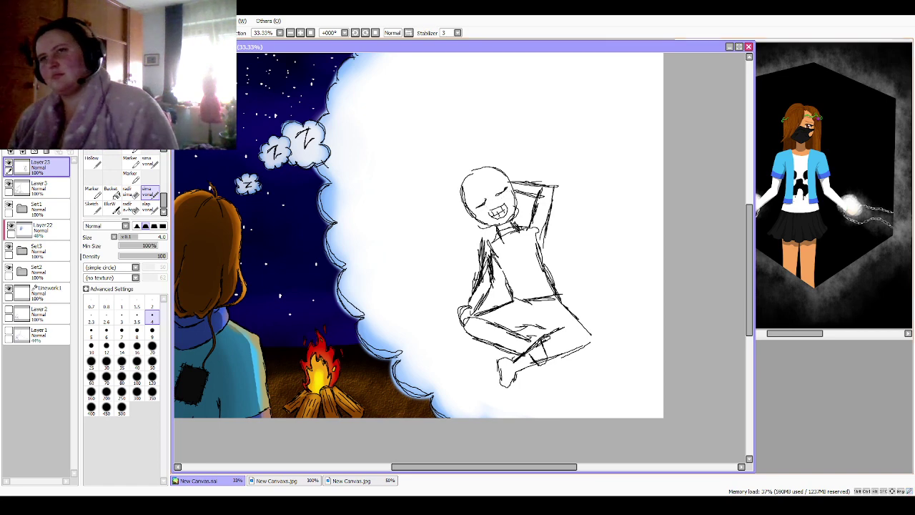
pyautogui.hotkey('ctrl', 'z')
pyautogui.hotkey('ctrl', 'z')
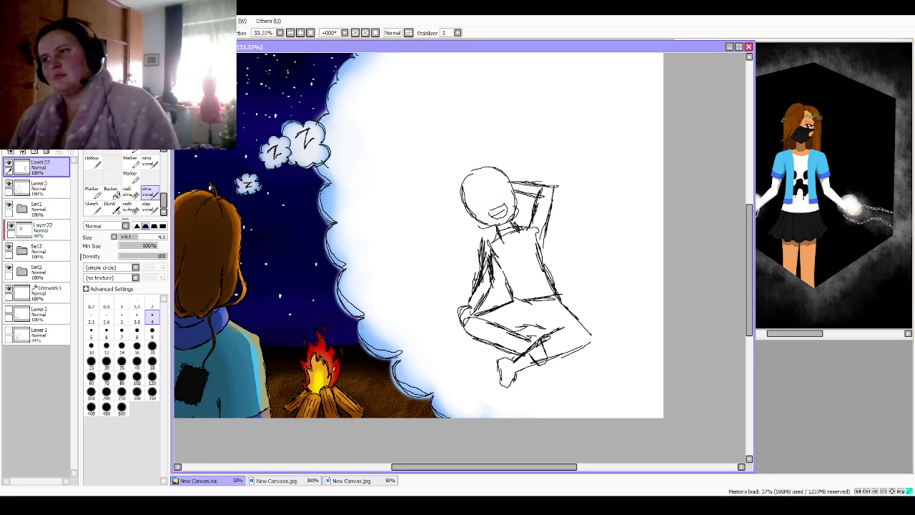
pyautogui.hotkey('ctrl', 'z')
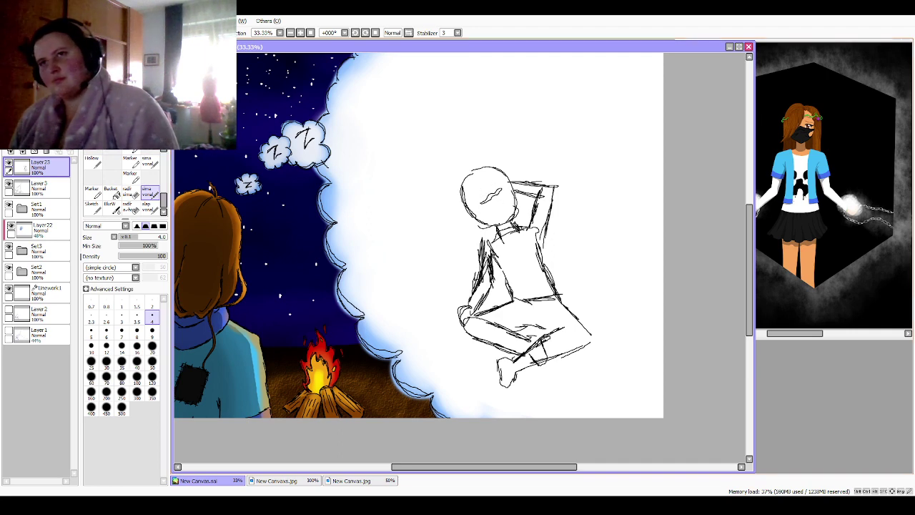
pyautogui.hotkey('ctrl', 'z')
# Step: Draw a toothy grin, small nose and closed curved eyes on the figure's face, and add short tousled hair with a fringe
pyautogui.scroll(3, 459, 257)
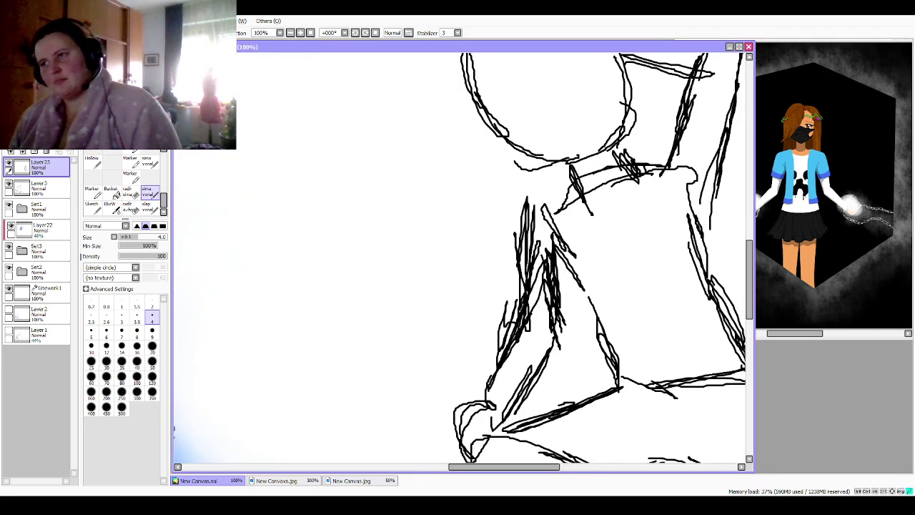
pyautogui.moveTo(515, 171)
pyautogui.mouseDown()
pyautogui.moveTo(406, 350)
pyautogui.moveTo(428, 282)
pyautogui.mouseUp()
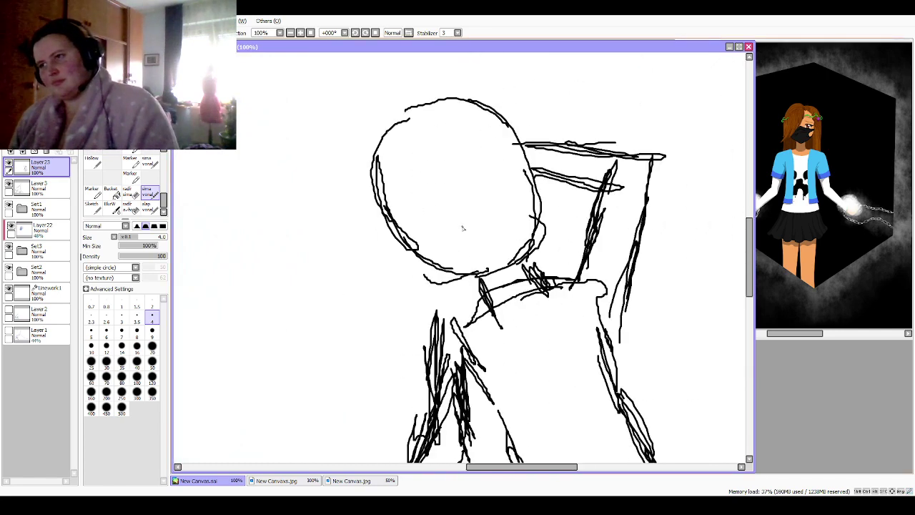
pyautogui.moveTo(462, 228)
pyautogui.mouseDown()
pyautogui.moveTo(499, 208)
pyautogui.moveTo(503, 236)
pyautogui.moveTo(464, 233)
pyautogui.moveTo(501, 229)
pyautogui.moveTo(481, 237)
pyautogui.mouseUp()
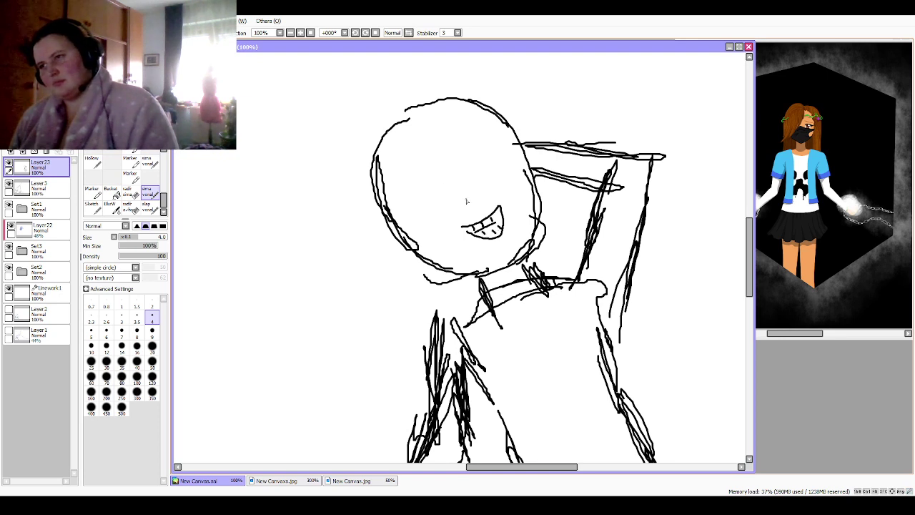
pyautogui.moveTo(462, 208)
pyautogui.mouseDown()
pyautogui.moveTo(421, 201)
pyautogui.moveTo(415, 211)
pyautogui.mouseUp()
pyautogui.moveTo(469, 175); pyautogui.dragTo(491, 165)
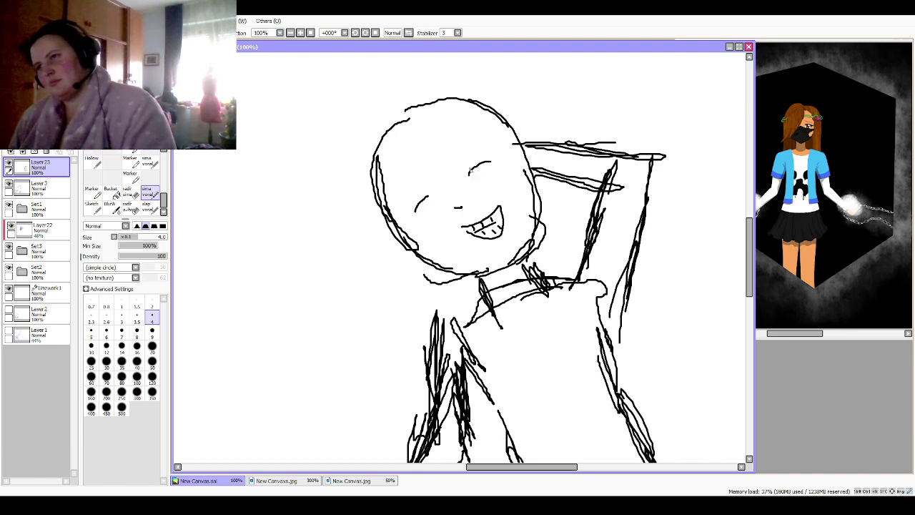
pyautogui.moveTo(439, 117)
pyautogui.mouseDown()
pyautogui.moveTo(449, 141)
pyautogui.moveTo(442, 165)
pyautogui.moveTo(438, 146)
pyautogui.moveTo(420, 193)
pyautogui.moveTo(421, 172)
pyautogui.moveTo(375, 245)
pyautogui.moveTo(364, 223)
pyautogui.moveTo(358, 236)
pyautogui.moveTo(357, 167)
pyautogui.moveTo(345, 167)
pyautogui.moveTo(366, 125)
pyautogui.moveTo(393, 115)
pyautogui.moveTo(364, 109)
pyautogui.moveTo(376, 100)
pyautogui.moveTo(440, 96)
pyautogui.moveTo(431, 104)
pyautogui.moveTo(447, 93)
pyautogui.moveTo(501, 92)
pyautogui.moveTo(510, 96)
pyautogui.moveTo(498, 102)
pyautogui.moveTo(531, 123)
pyautogui.moveTo(518, 123)
pyautogui.moveTo(539, 159)
pyautogui.moveTo(521, 163)
pyautogui.moveTo(426, 111)
pyautogui.mouseUp()
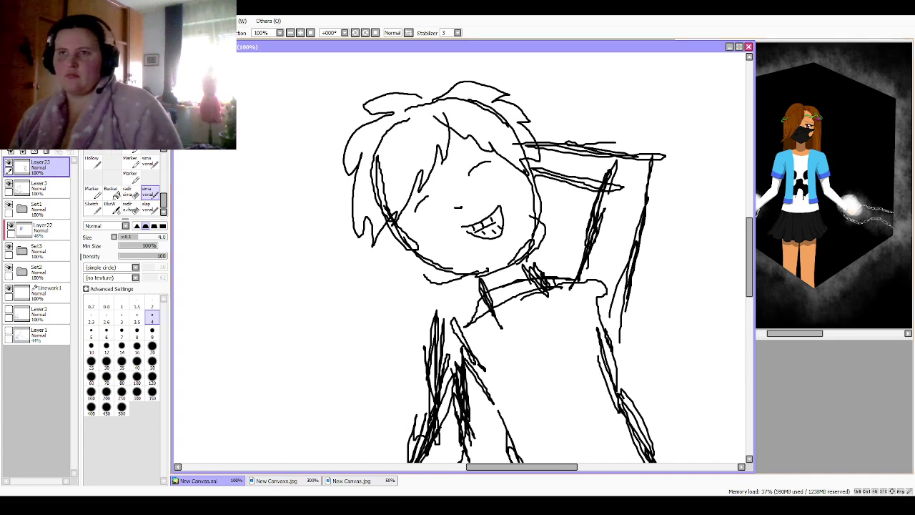
# Step: Sketch base lines on both sides of the seated figure and a stepped, block-shaped piece of furniture against the canvas's right edge
pyautogui.scroll(1, 459, 258)
pyautogui.scroll(-4, 459, 257)
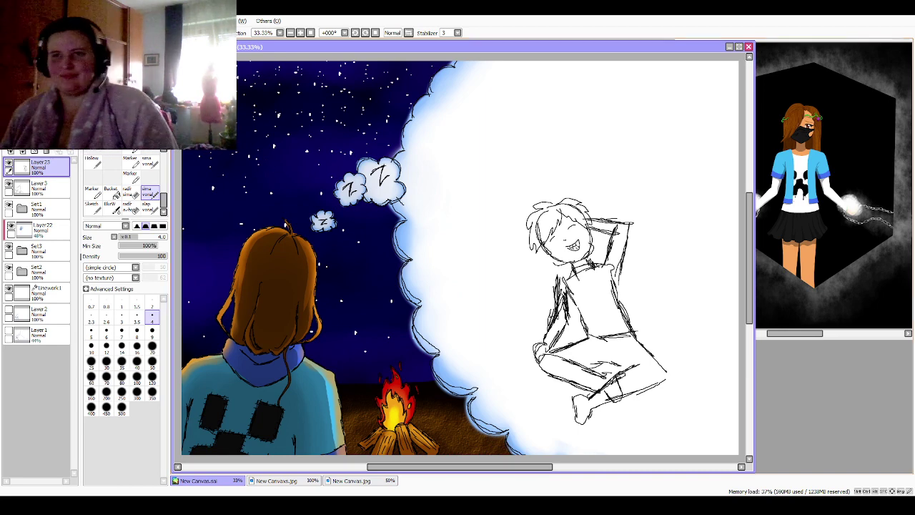
pyautogui.scroll(1, 459, 258)
pyautogui.scroll(-2, 459, 257)
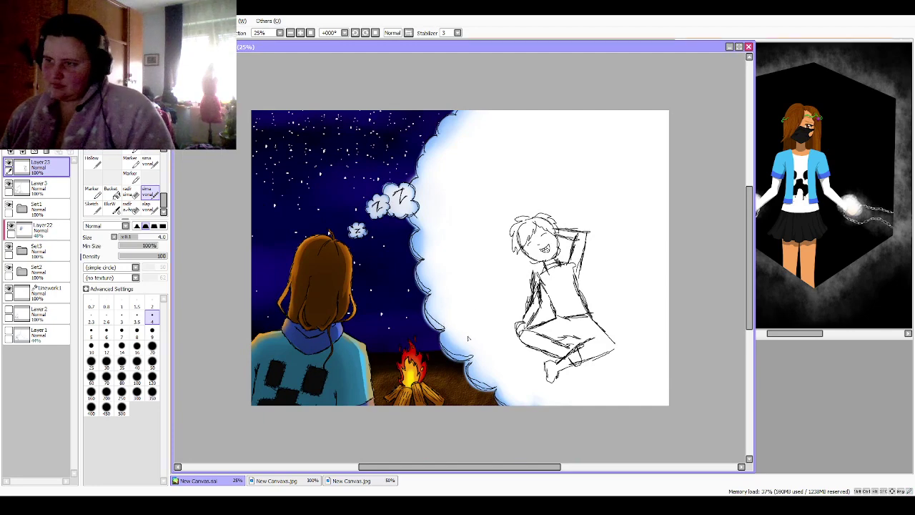
pyautogui.moveTo(451, 336)
pyautogui.mouseDown()
pyautogui.moveTo(480, 301)
pyautogui.moveTo(511, 292)
pyautogui.moveTo(528, 266)
pyautogui.moveTo(626, 266)
pyautogui.mouseUp()
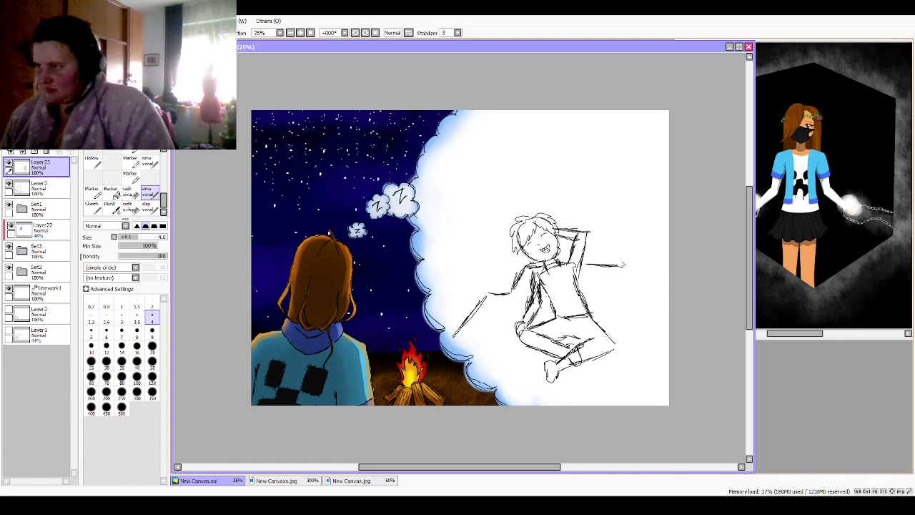
pyautogui.moveTo(599, 247)
pyautogui.mouseDown()
pyautogui.moveTo(605, 268)
pyautogui.moveTo(602, 260)
pyautogui.mouseUp()
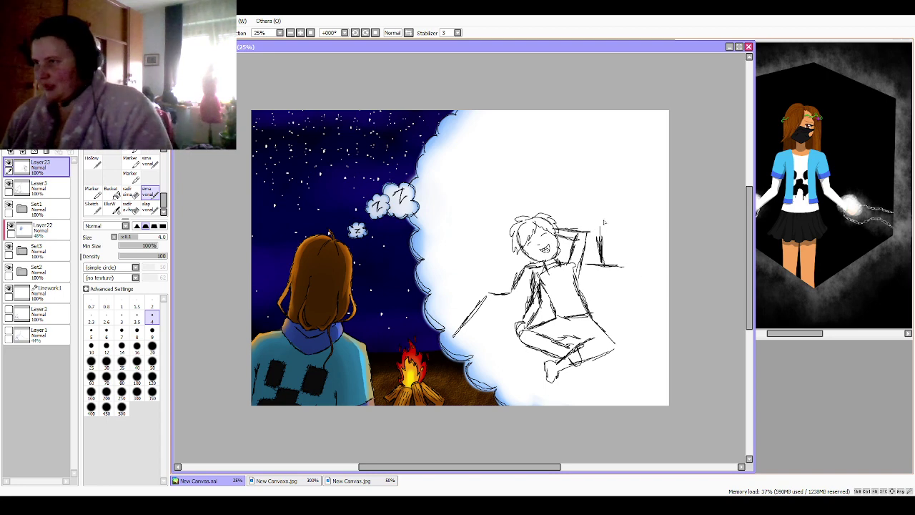
pyautogui.moveTo(606, 227)
pyautogui.mouseDown()
pyautogui.moveTo(662, 224)
pyautogui.moveTo(604, 219)
pyautogui.moveTo(617, 210)
pyautogui.moveTo(617, 188)
pyautogui.moveTo(642, 209)
pyautogui.moveTo(667, 210)
pyautogui.mouseUp()
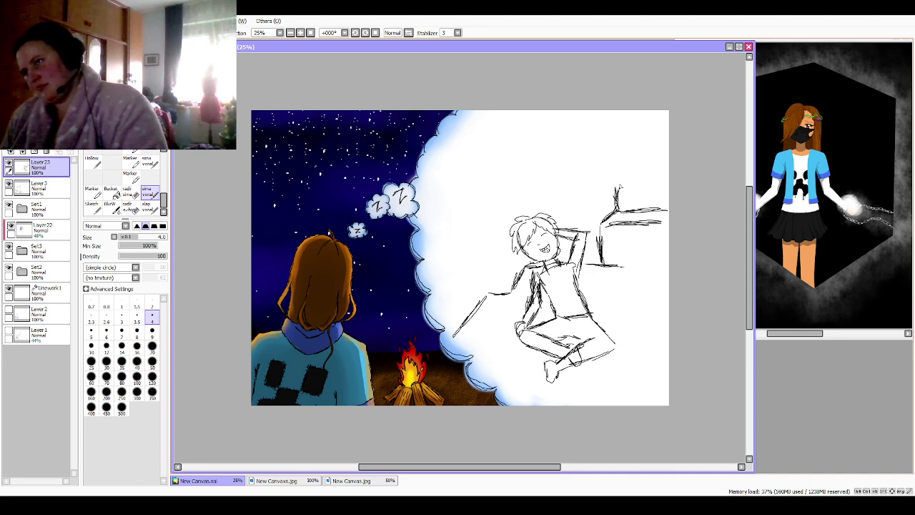
pyautogui.moveTo(617, 187); pyautogui.dragTo(670, 180)
pyautogui.moveTo(620, 268); pyautogui.dragTo(669, 263)
pyautogui.moveTo(624, 273)
pyautogui.mouseDown()
pyautogui.moveTo(669, 266)
pyautogui.moveTo(632, 268)
pyautogui.mouseUp()
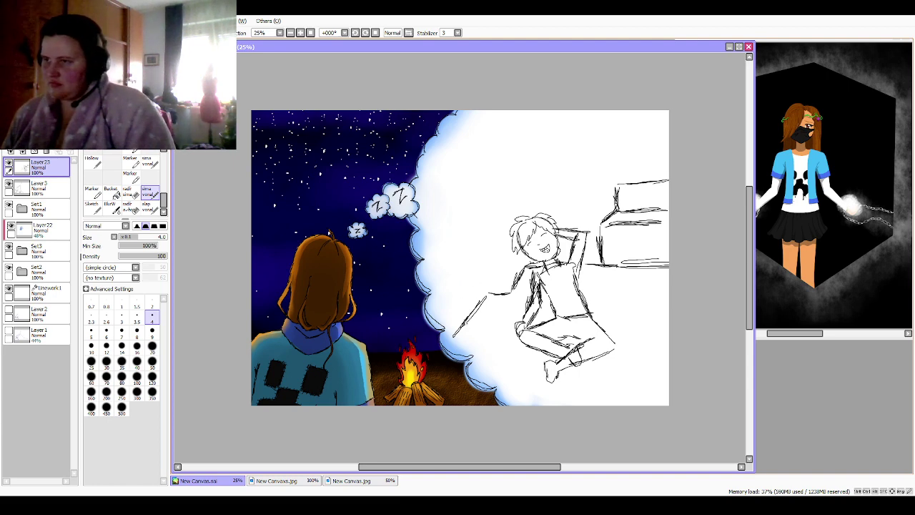
# Step: Sketch a tall box-shaped frame with a recessed opening behind the seated figure, and add the upper outline of the stepped furniture
pyautogui.moveTo(464, 326); pyautogui.dragTo(466, 190)
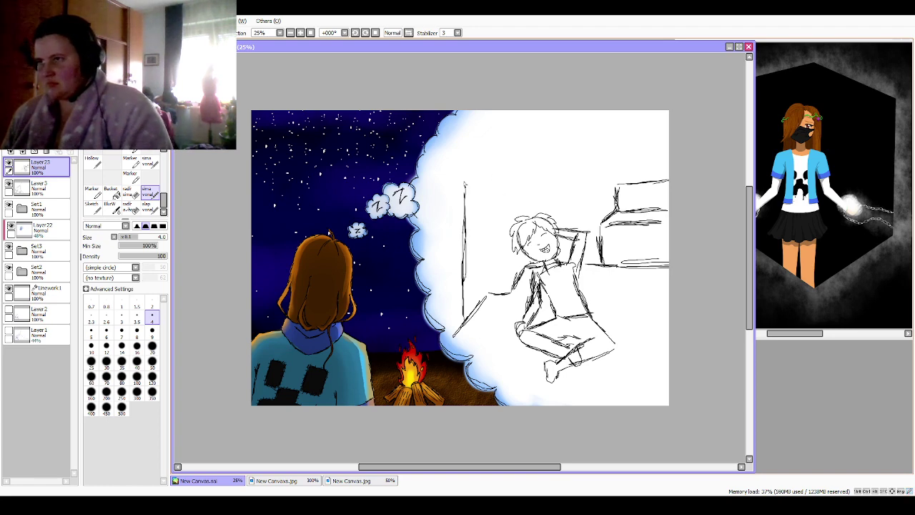
pyautogui.moveTo(465, 187)
pyautogui.mouseDown()
pyautogui.moveTo(486, 167)
pyautogui.moveTo(503, 182)
pyautogui.moveTo(491, 205)
pyautogui.mouseUp()
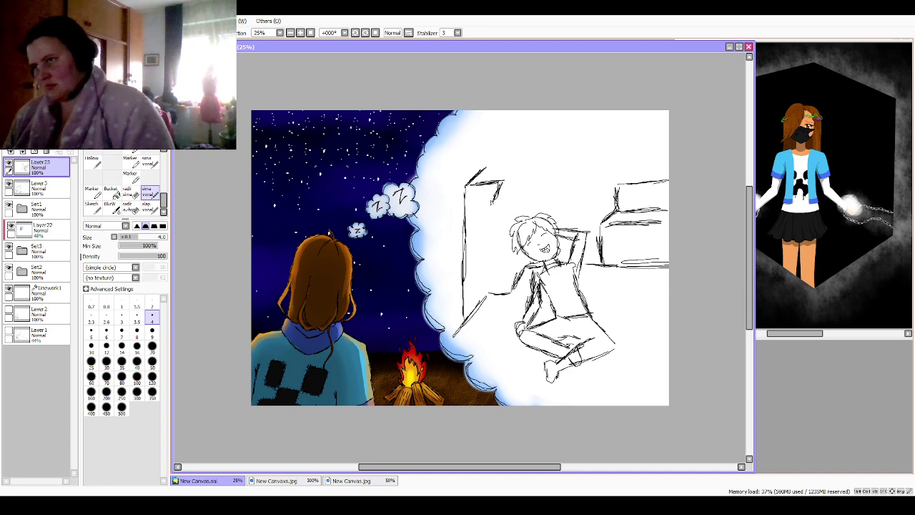
pyautogui.moveTo(492, 207)
pyautogui.mouseDown()
pyautogui.moveTo(493, 282)
pyautogui.moveTo(491, 222)
pyautogui.moveTo(541, 204)
pyautogui.moveTo(548, 183)
pyautogui.moveTo(586, 180)
pyautogui.moveTo(593, 168)
pyautogui.mouseUp()
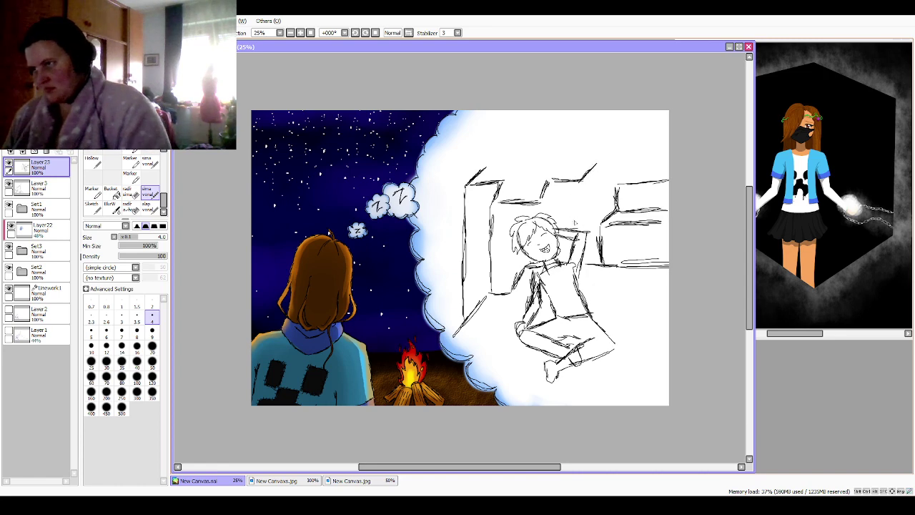
pyautogui.moveTo(579, 235)
pyautogui.mouseDown()
pyautogui.moveTo(580, 180)
pyautogui.moveTo(599, 184)
pyautogui.mouseUp()
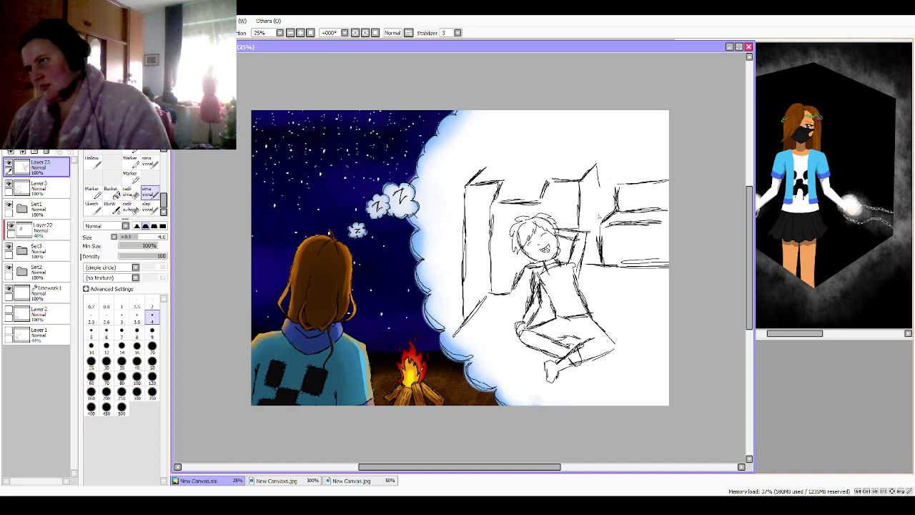
pyautogui.moveTo(599, 216)
pyautogui.mouseDown()
pyautogui.moveTo(599, 162)
pyautogui.moveTo(628, 180)
pyautogui.moveTo(665, 171)
pyautogui.moveTo(645, 173)
pyautogui.mouseUp()
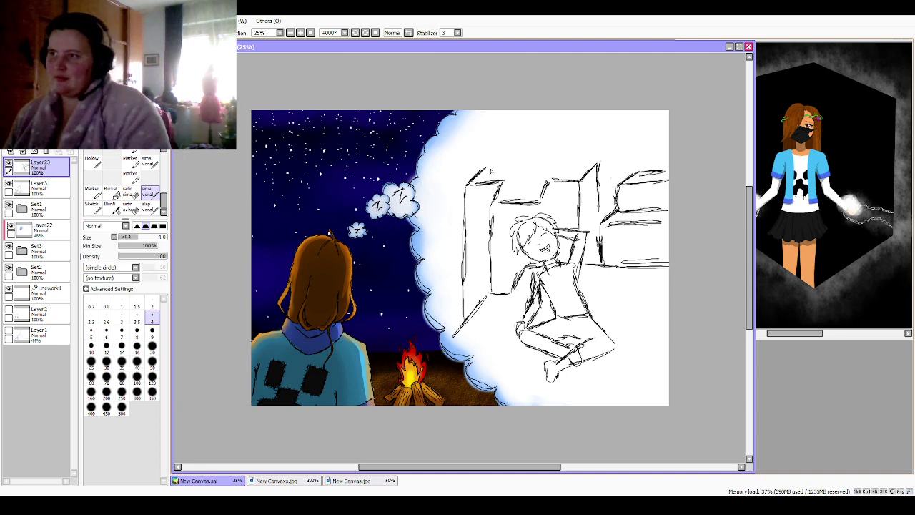
pyautogui.moveTo(489, 172)
pyautogui.mouseDown()
pyautogui.moveTo(599, 163)
pyautogui.moveTo(488, 172)
pyautogui.mouseUp()
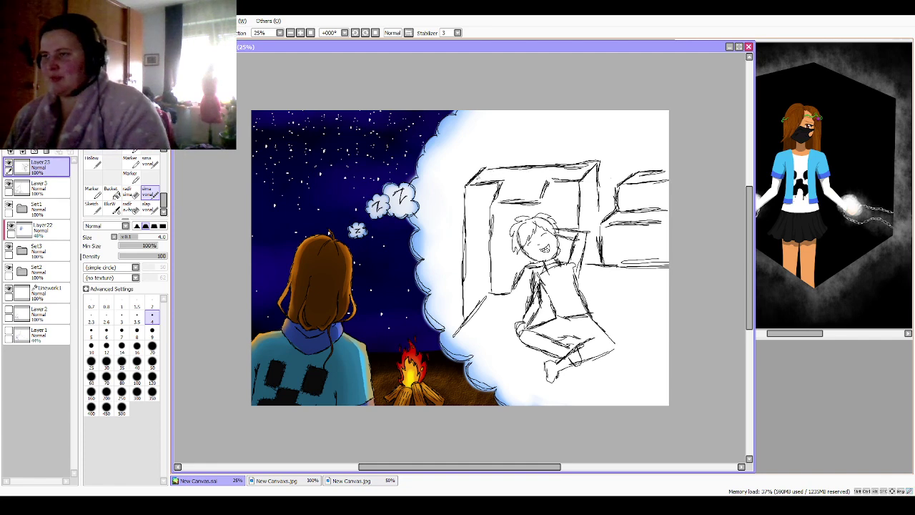
pyautogui.moveTo(543, 202); pyautogui.dragTo(540, 221)
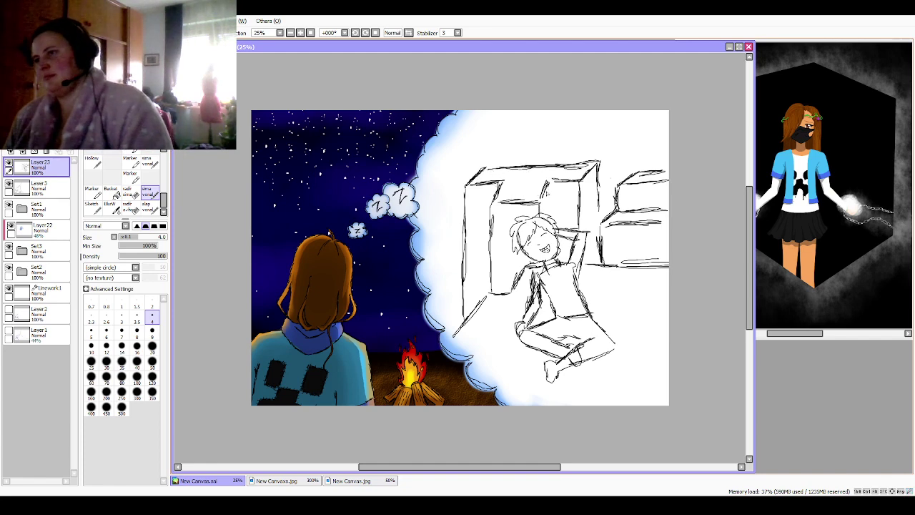
# Step: Add depth lines to the recessed opening and the right-hand side of the box-shaped frame behind the figure
pyautogui.moveTo(548, 181); pyautogui.dragTo(553, 218)
pyautogui.moveTo(550, 186)
pyautogui.mouseDown()
pyautogui.moveTo(550, 210)
pyautogui.moveTo(537, 214)
pyautogui.mouseUp()
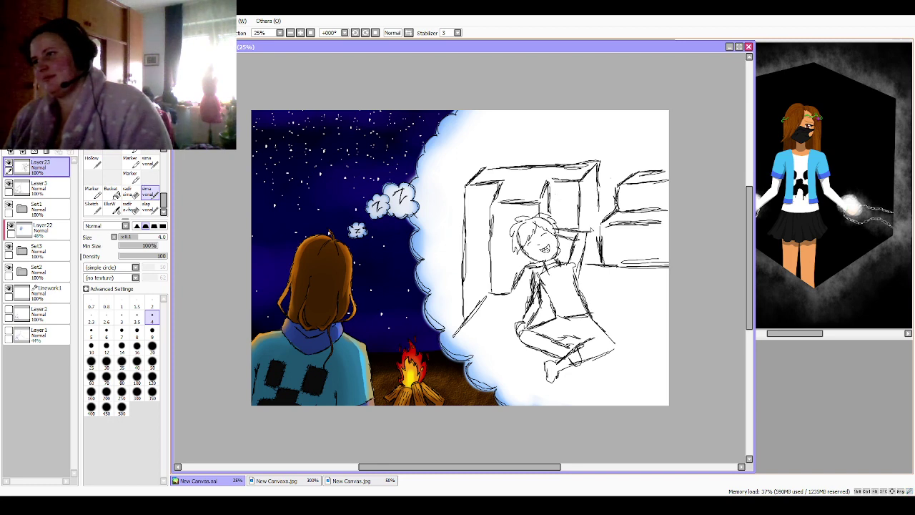
pyautogui.moveTo(600, 262)
pyautogui.mouseDown()
pyautogui.moveTo(601, 269)
pyautogui.moveTo(598, 171)
pyautogui.mouseUp()
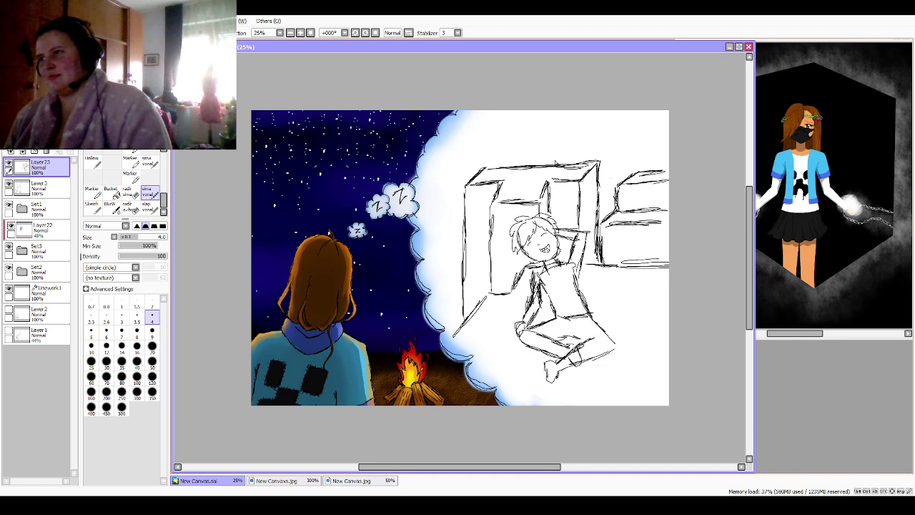
# Step: Sketch a taller box-shaped block rising behind the frame's upper right corner, with its side edges running down toward the furniture
pyautogui.moveTo(555, 166)
pyautogui.mouseDown()
pyautogui.moveTo(554, 145)
pyautogui.moveTo(585, 143)
pyautogui.moveTo(552, 146)
pyautogui.moveTo(556, 133)
pyautogui.moveTo(613, 125)
pyautogui.moveTo(592, 135)
pyautogui.moveTo(614, 126)
pyautogui.moveTo(586, 149)
pyautogui.moveTo(611, 164)
pyautogui.moveTo(612, 210)
pyautogui.mouseUp()
pyautogui.moveTo(609, 169); pyautogui.dragTo(609, 215)
pyautogui.moveTo(607, 146)
pyautogui.mouseDown()
pyautogui.moveTo(608, 179)
pyautogui.moveTo(612, 138)
pyautogui.moveTo(615, 151)
pyautogui.mouseUp()
pyautogui.moveTo(613, 132); pyautogui.dragTo(620, 183)
pyautogui.moveTo(614, 150); pyautogui.dragTo(622, 183)
pyautogui.moveTo(615, 139)
pyautogui.mouseDown()
pyautogui.moveTo(619, 162)
pyautogui.moveTo(613, 142)
pyautogui.mouseUp()
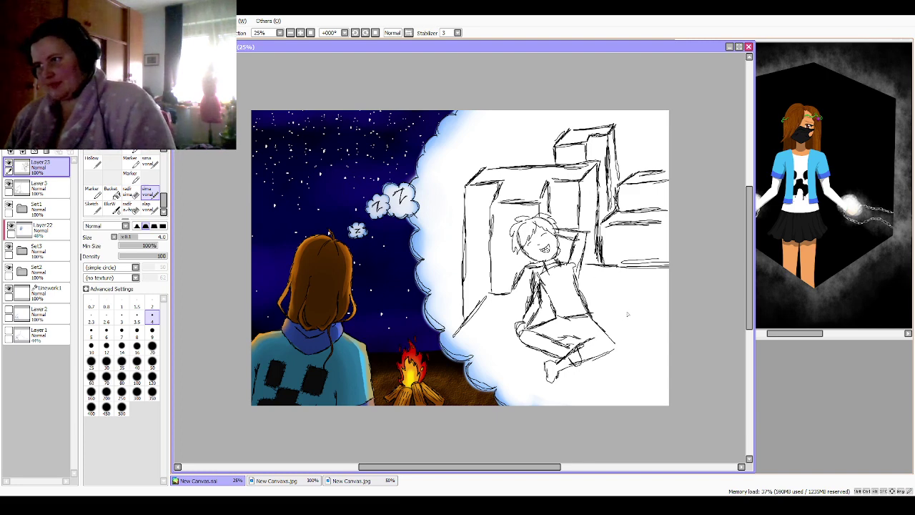
# Step: Sketch two small overlapping cubes on the floor to the right of the seated figure
pyautogui.moveTo(613, 301)
pyautogui.mouseDown()
pyautogui.moveTo(627, 310)
pyautogui.moveTo(639, 295)
pyautogui.moveTo(619, 288)
pyautogui.moveTo(632, 297)
pyautogui.moveTo(627, 326)
pyautogui.moveTo(639, 313)
pyautogui.moveTo(629, 322)
pyautogui.moveTo(614, 315)
pyautogui.mouseUp()
pyautogui.moveTo(613, 310)
pyautogui.mouseDown()
pyautogui.moveTo(652, 312)
pyautogui.moveTo(647, 290)
pyautogui.mouseUp()
pyautogui.moveTo(636, 294)
pyautogui.mouseDown()
pyautogui.moveTo(651, 286)
pyautogui.moveTo(634, 289)
pyautogui.moveTo(655, 312)
pyautogui.moveTo(655, 278)
pyautogui.moveTo(633, 290)
pyautogui.mouseUp()
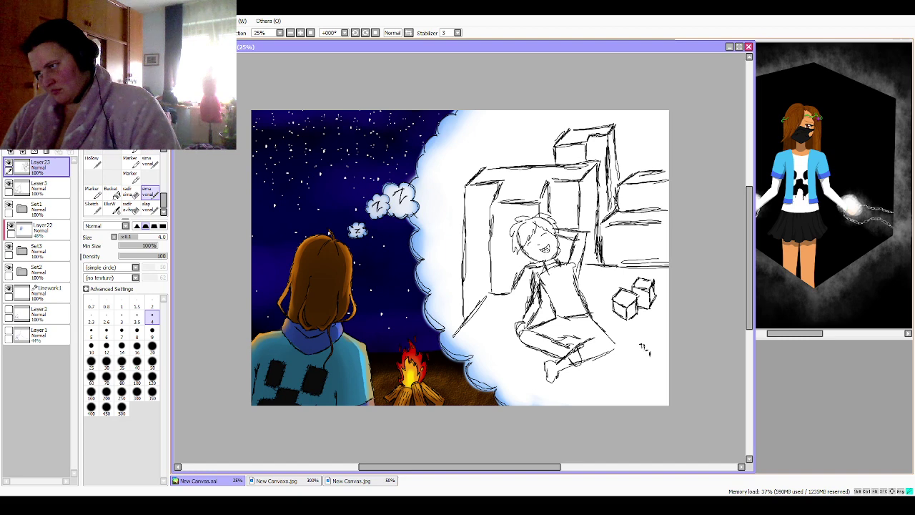
# Step: Sketch a jagged, pixel-style pickaxe with a diagonal handle and stepped head on the floor below the two cubes
pyautogui.moveTo(639, 342)
pyautogui.mouseDown()
pyautogui.moveTo(613, 323)
pyautogui.moveTo(613, 336)
pyautogui.moveTo(644, 363)
pyautogui.mouseUp()
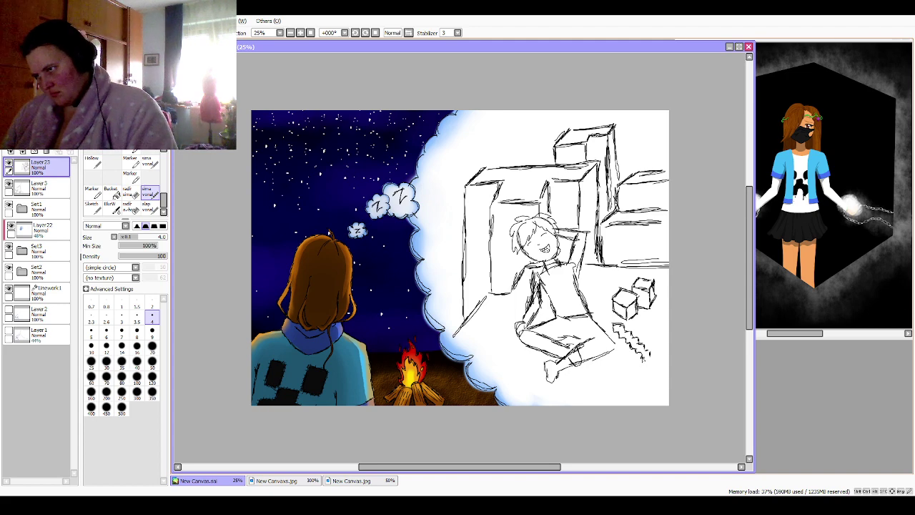
pyautogui.moveTo(643, 358)
pyautogui.mouseDown()
pyautogui.moveTo(614, 354)
pyautogui.moveTo(613, 365)
pyautogui.moveTo(654, 362)
pyautogui.moveTo(646, 323)
pyautogui.mouseUp()
pyautogui.hotkey('ctrl', 'z')
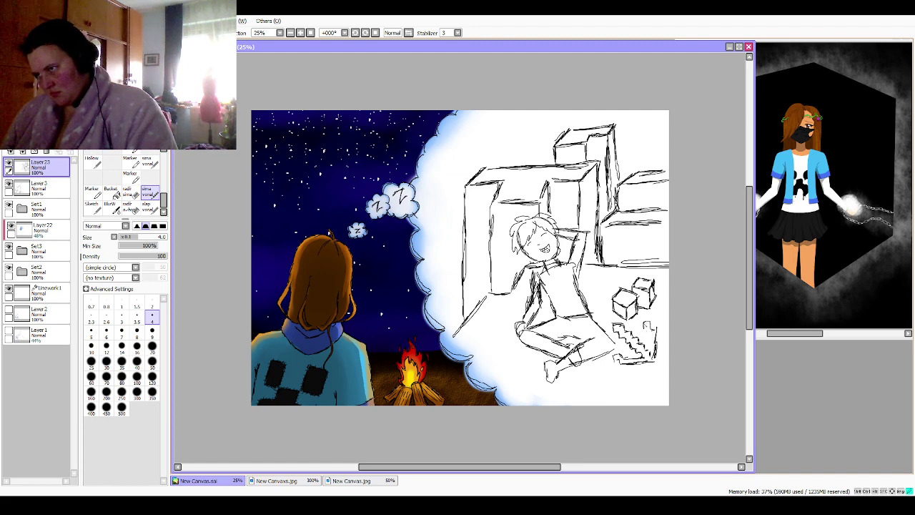
pyautogui.moveTo(646, 327); pyautogui.dragTo(651, 351)
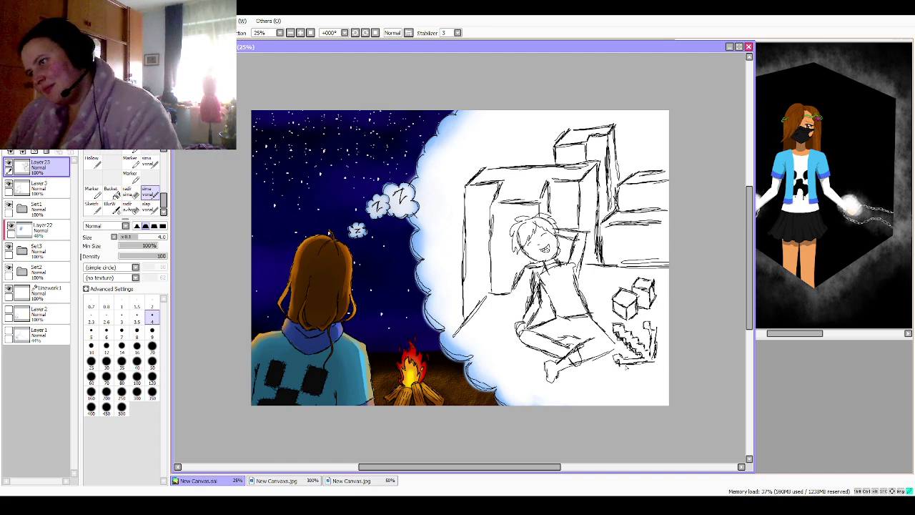
pyautogui.moveTo(626, 366)
pyautogui.mouseDown()
pyautogui.moveTo(654, 363)
pyautogui.moveTo(643, 364)
pyautogui.mouseUp()
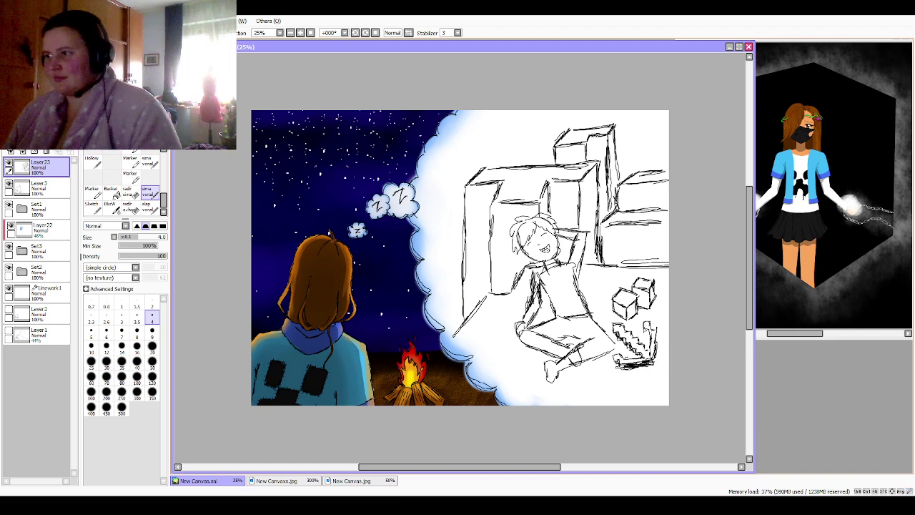
pyautogui.moveTo(649, 334); pyautogui.dragTo(650, 350)
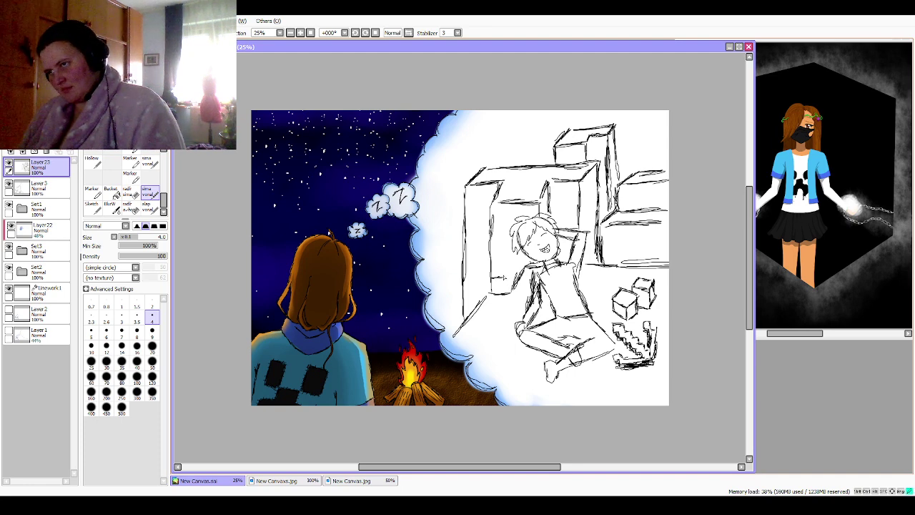
# Step: Draw a blocky notch in the inner edge of the frame's left post and erase the old edge line across it
pyautogui.moveTo(503, 277)
pyautogui.mouseDown()
pyautogui.moveTo(506, 254)
pyautogui.moveTo(494, 263)
pyautogui.moveTo(501, 273)
pyautogui.moveTo(498, 257)
pyautogui.mouseUp()
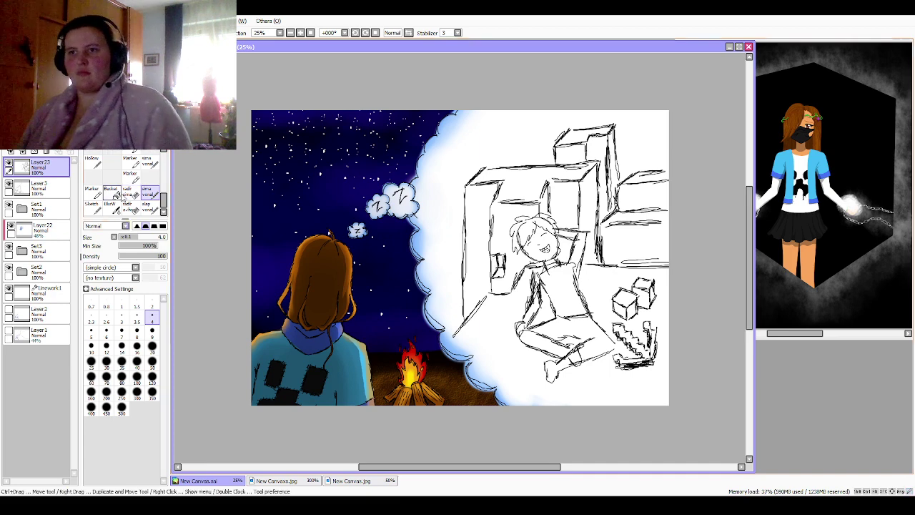
pyautogui.click(130, 192)
pyautogui.moveTo(492, 272); pyautogui.dragTo(490, 260)
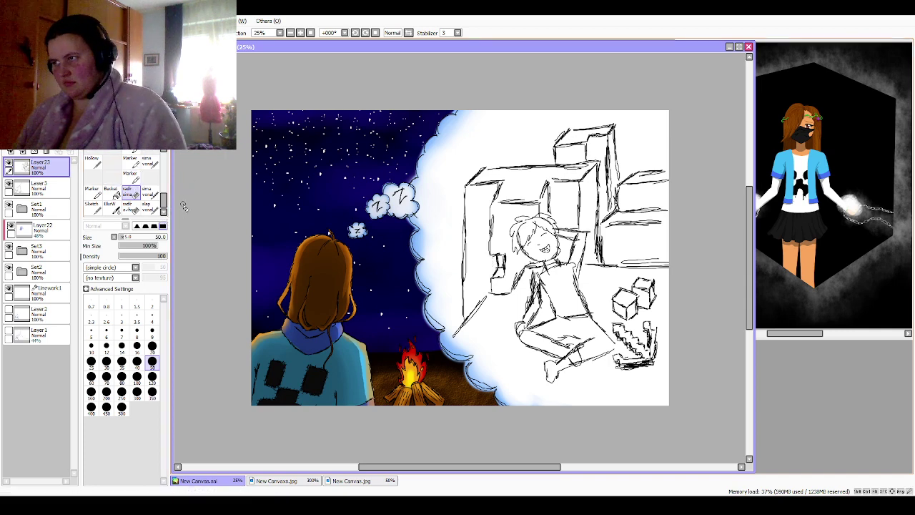
# Step: Sketch a blocky notch in the stepped furniture near the canvas edge, erase the lines crossing it and touch up its outline
pyautogui.click(146, 193)
pyautogui.click(152, 209)
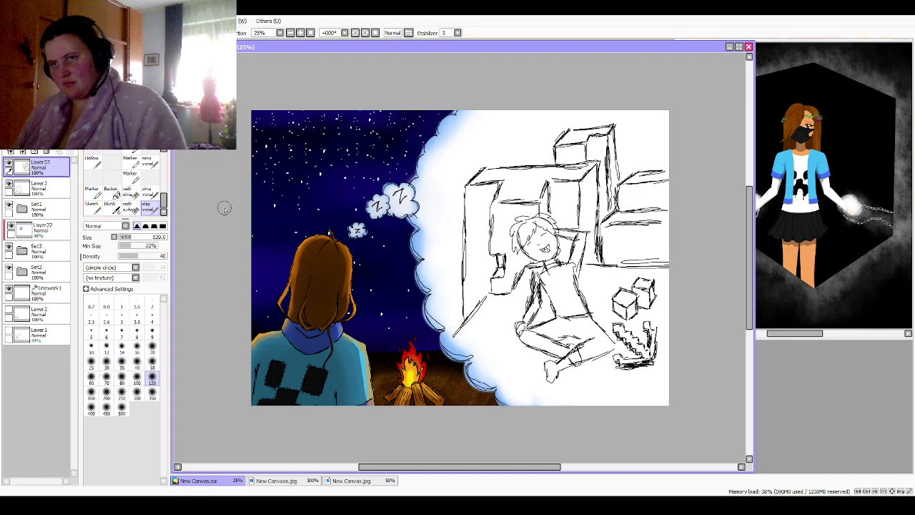
pyautogui.click(155, 194)
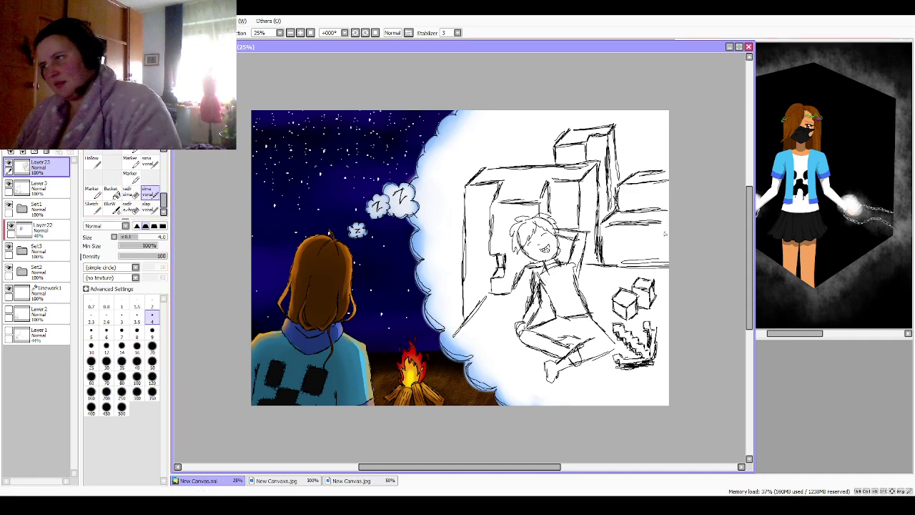
pyautogui.moveTo(644, 232)
pyautogui.mouseDown()
pyautogui.moveTo(653, 212)
pyautogui.moveTo(650, 235)
pyautogui.moveTo(647, 214)
pyautogui.moveTo(646, 229)
pyautogui.moveTo(648, 215)
pyautogui.moveTo(648, 236)
pyautogui.moveTo(653, 214)
pyautogui.moveTo(666, 236)
pyautogui.mouseUp()
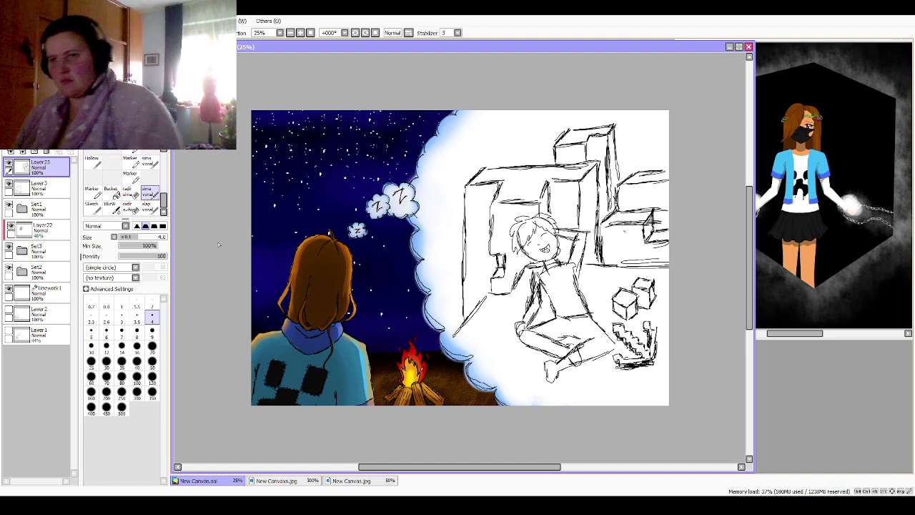
pyautogui.press('e')
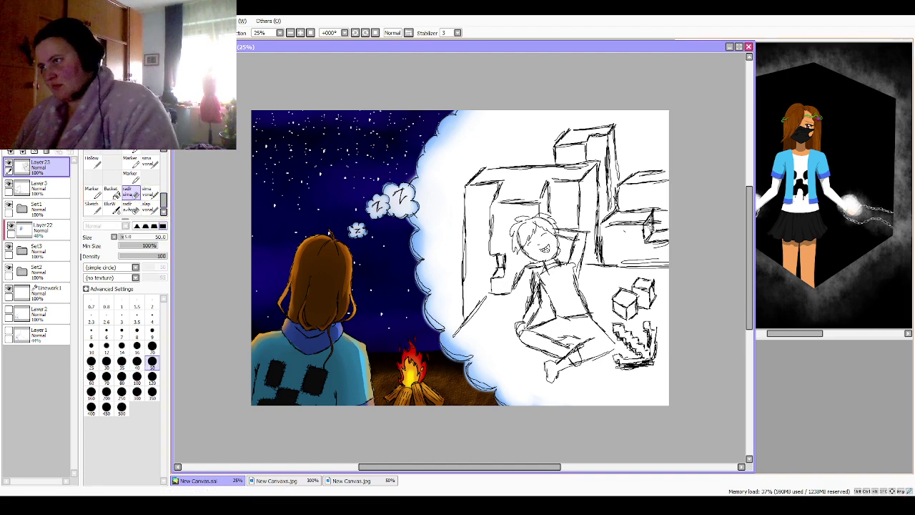
pyautogui.moveTo(649, 228)
pyautogui.mouseDown()
pyautogui.moveTo(661, 223)
pyautogui.moveTo(660, 211)
pyautogui.mouseUp()
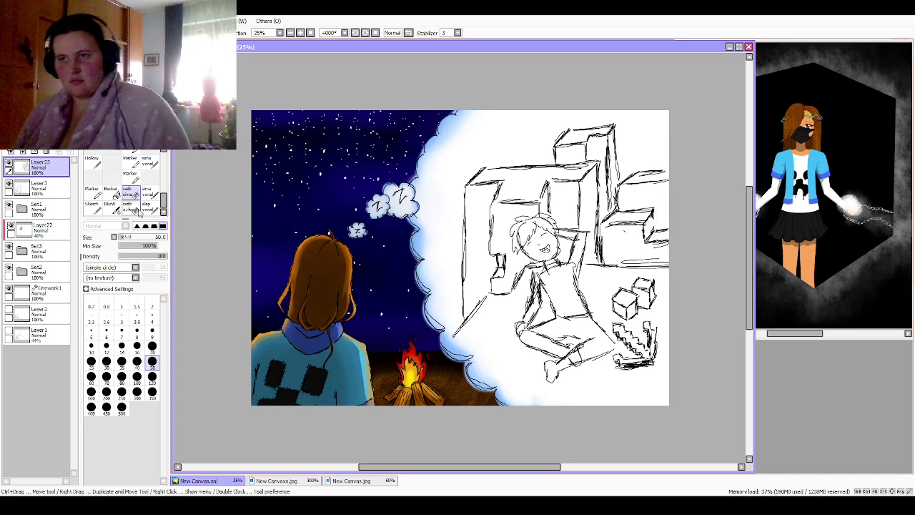
pyautogui.click(147, 192)
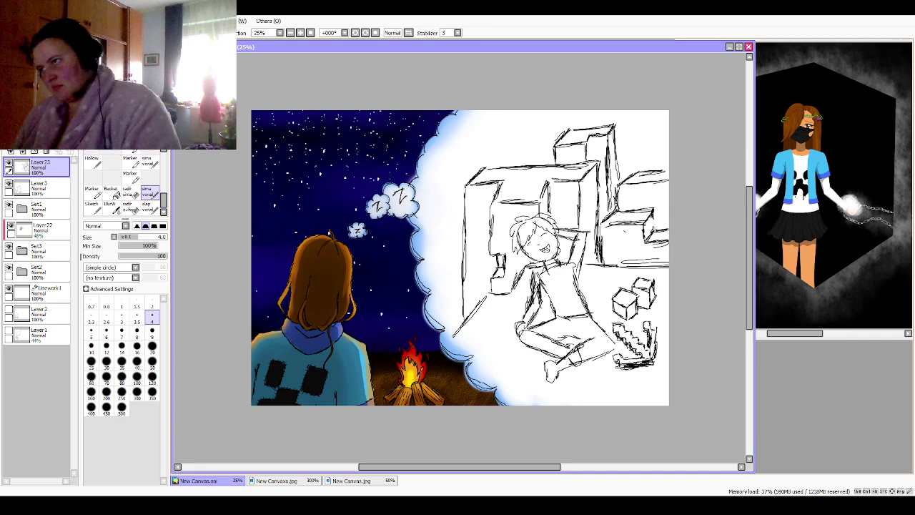
pyautogui.moveTo(654, 231)
pyautogui.mouseDown()
pyautogui.moveTo(654, 218)
pyautogui.moveTo(655, 228)
pyautogui.mouseUp()
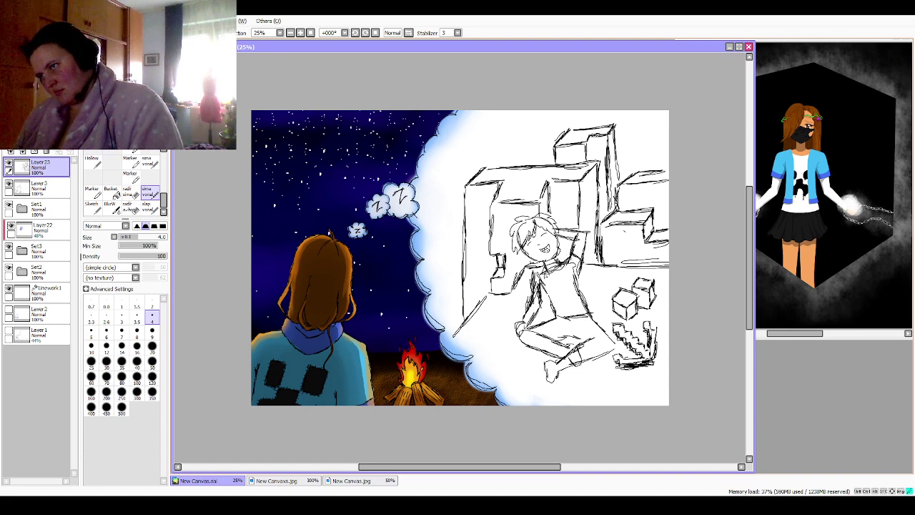
# Step: Draw the shirt details around the figure's shoulder, and erase surplus sketch lines on the crossed leg and upper arm
pyautogui.moveTo(545, 286)
pyautogui.mouseDown()
pyautogui.moveTo(542, 300)
pyautogui.moveTo(529, 299)
pyautogui.moveTo(533, 279)
pyautogui.mouseUp()
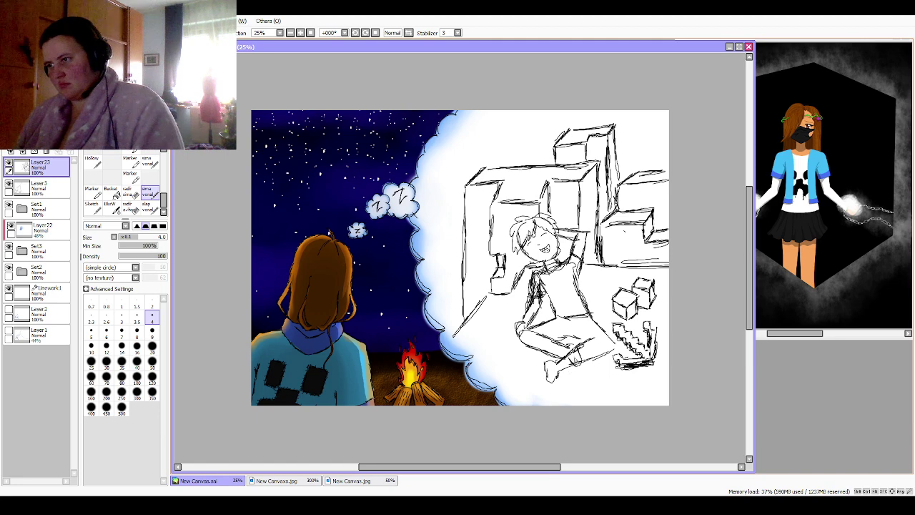
pyautogui.click(127, 192)
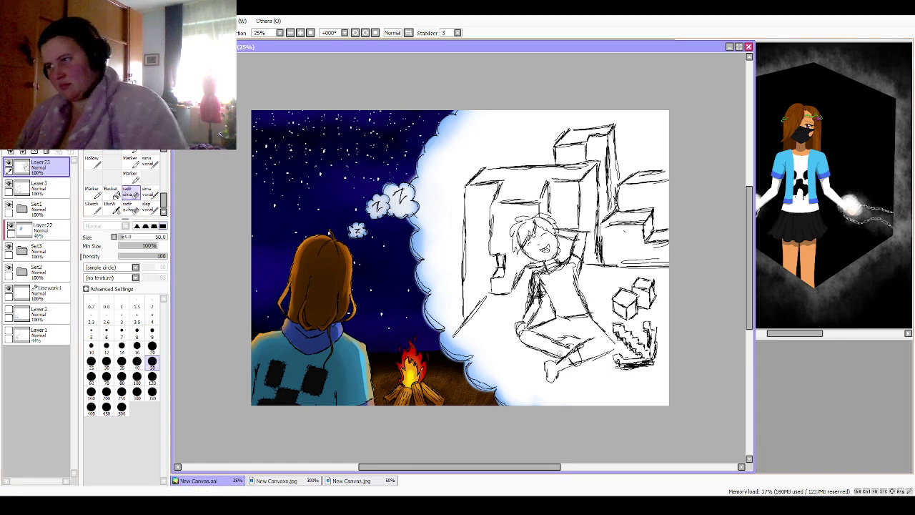
pyautogui.moveTo(571, 358); pyautogui.dragTo(585, 355)
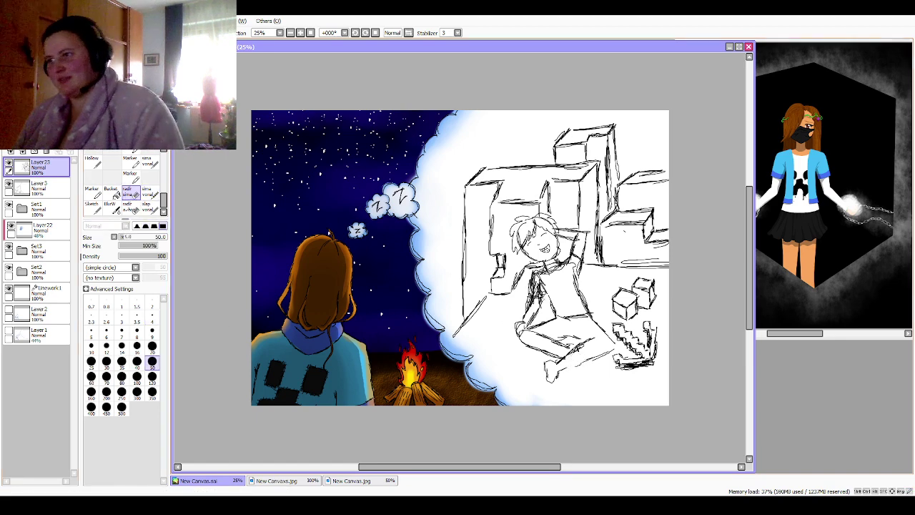
pyautogui.moveTo(538, 293); pyautogui.dragTo(538, 285)
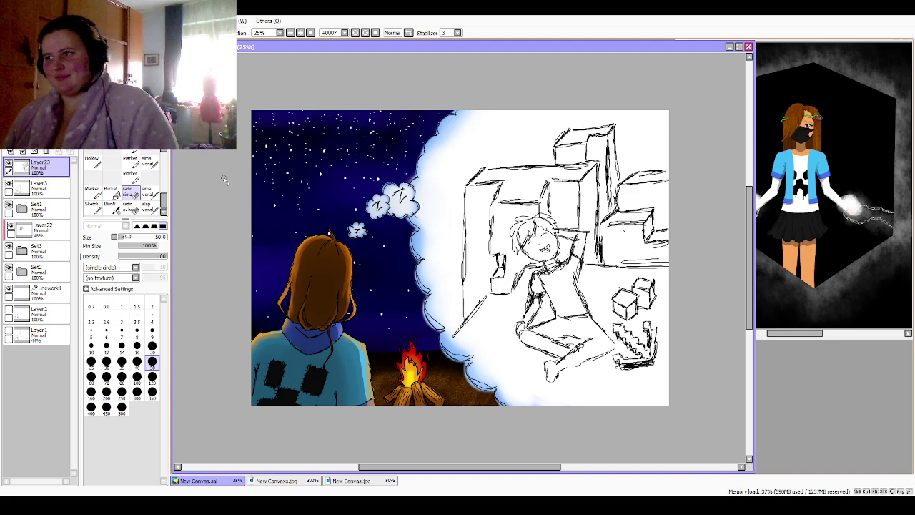
# Step: Redraw the outline of the figure's crossed lower leg from the foot up to the bent knee
pyautogui.click(147, 207)
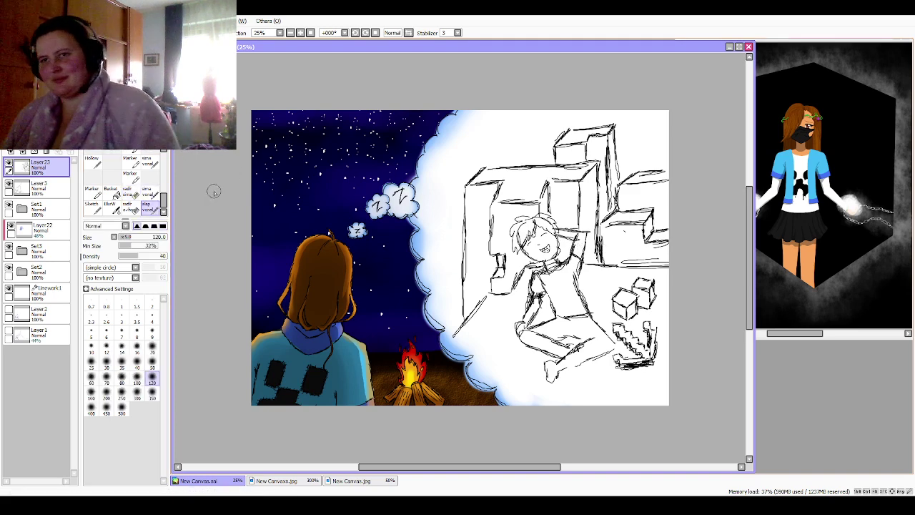
pyautogui.click(149, 192)
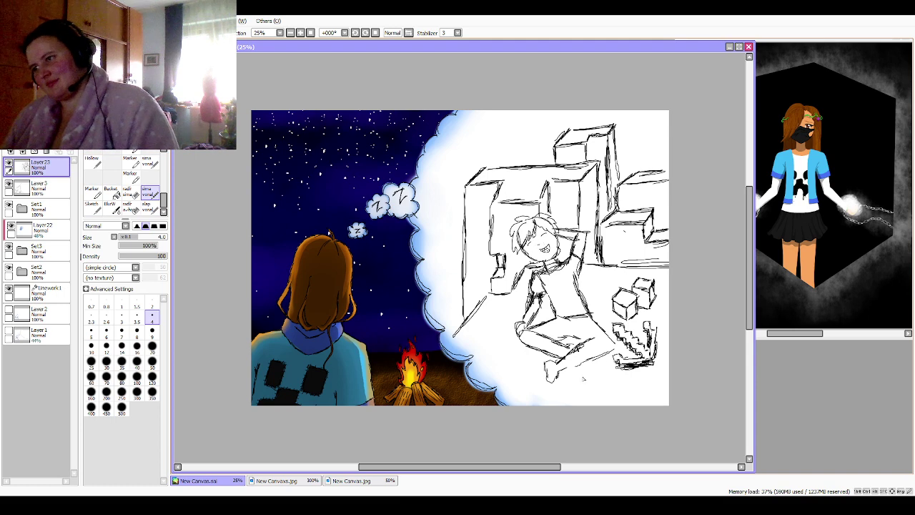
pyautogui.moveTo(567, 367)
pyautogui.mouseDown()
pyautogui.moveTo(559, 362)
pyautogui.moveTo(576, 369)
pyautogui.moveTo(613, 341)
pyautogui.moveTo(601, 330)
pyautogui.moveTo(563, 341)
pyautogui.mouseUp()
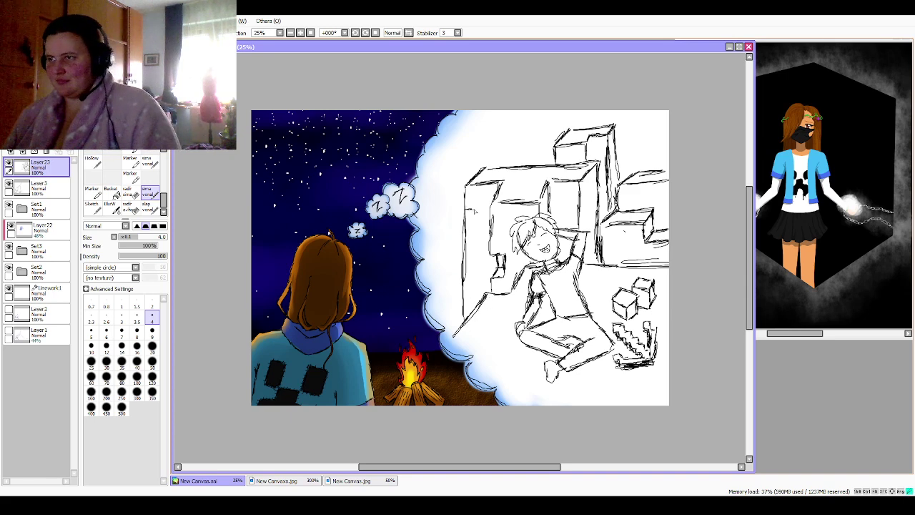
# Step: Draw a blocky notch in the frame's outer left edge and erase the old edge line across it
pyautogui.moveTo(474, 211)
pyautogui.mouseDown()
pyautogui.moveTo(476, 234)
pyautogui.moveTo(467, 235)
pyautogui.moveTo(472, 212)
pyautogui.moveTo(473, 221)
pyautogui.mouseUp()
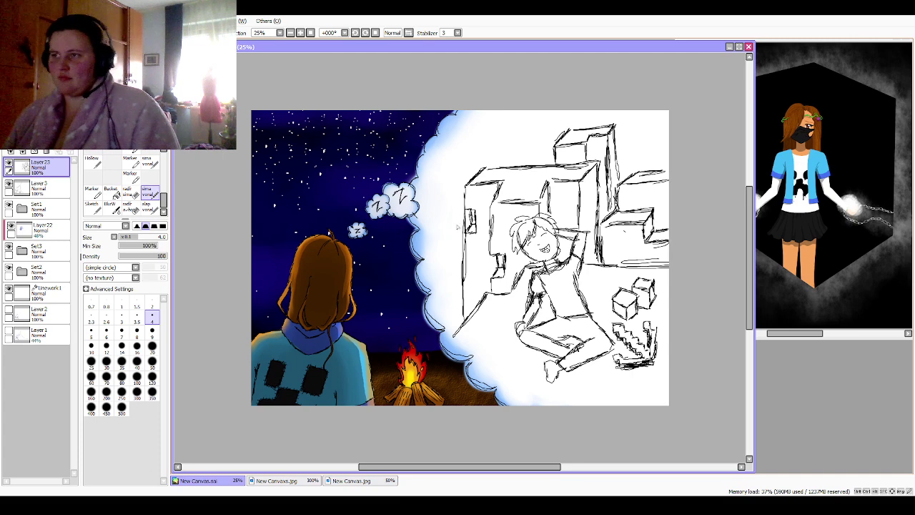
pyautogui.click(129, 192)
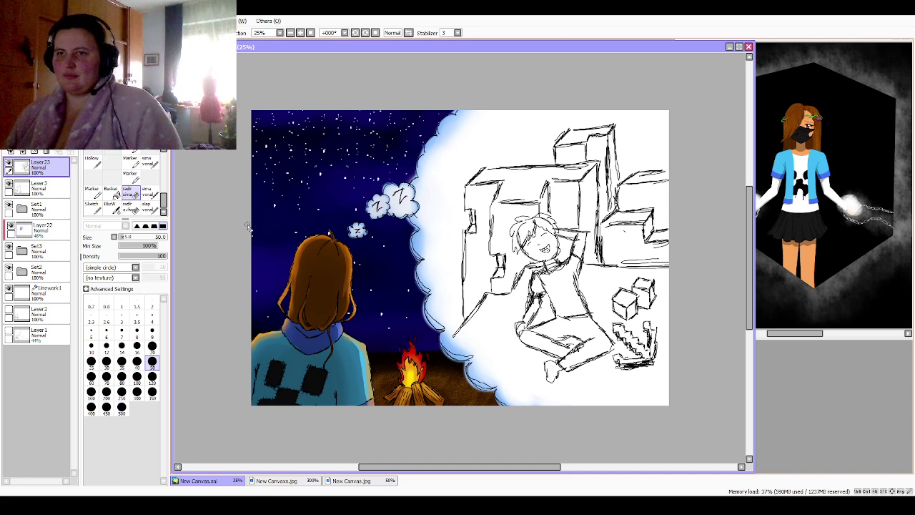
pyautogui.click(146, 207)
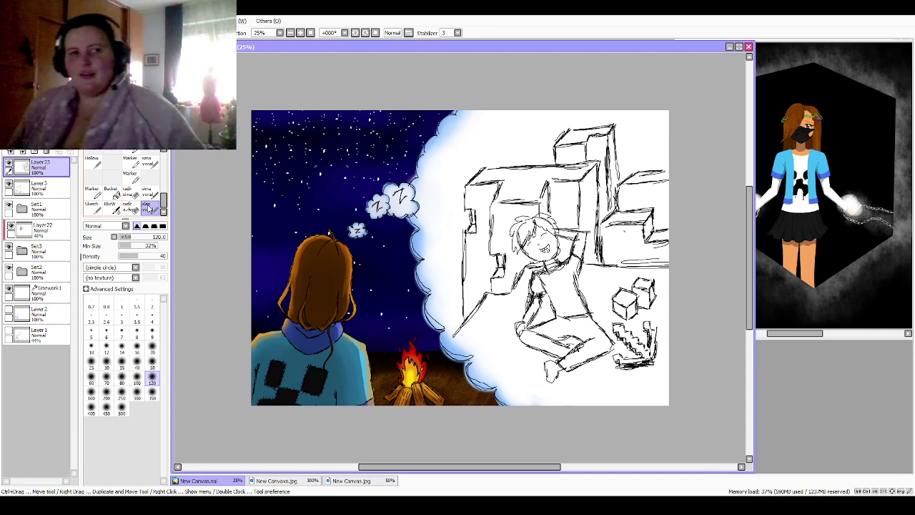
# Step: Rework the figure's hair with spiky strands over the crown and fringe, undoing the last stroke beside the forehead
pyautogui.click(147, 193)
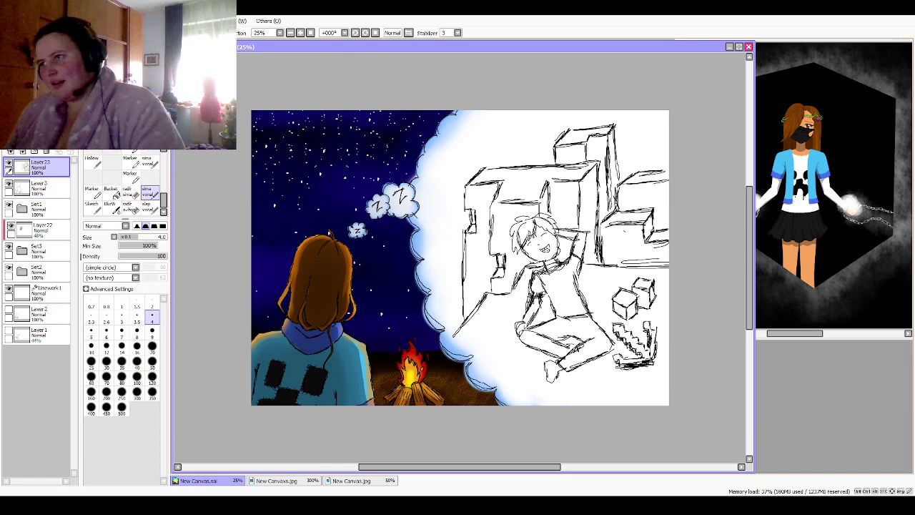
pyautogui.moveTo(539, 216); pyautogui.dragTo(514, 252)
pyautogui.moveTo(520, 244)
pyautogui.mouseDown()
pyautogui.moveTo(513, 257)
pyautogui.moveTo(509, 239)
pyautogui.moveTo(521, 226)
pyautogui.moveTo(512, 225)
pyautogui.moveTo(550, 214)
pyautogui.mouseUp()
pyautogui.moveTo(548, 213)
pyautogui.mouseDown()
pyautogui.moveTo(555, 220)
pyautogui.moveTo(541, 212)
pyautogui.mouseUp()
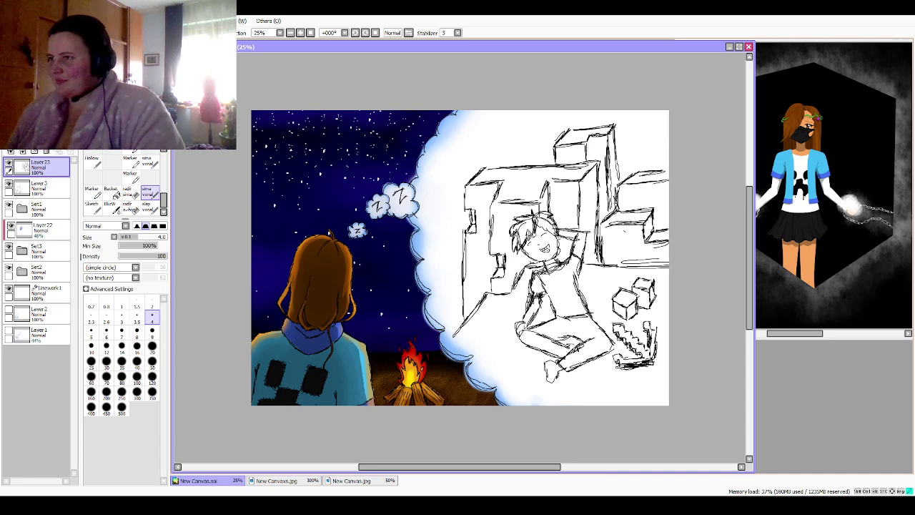
pyautogui.moveTo(556, 230)
pyautogui.mouseDown()
pyautogui.moveTo(551, 239)
pyautogui.moveTo(538, 230)
pyautogui.mouseUp()
pyautogui.hotkey('ctrl', 'z')
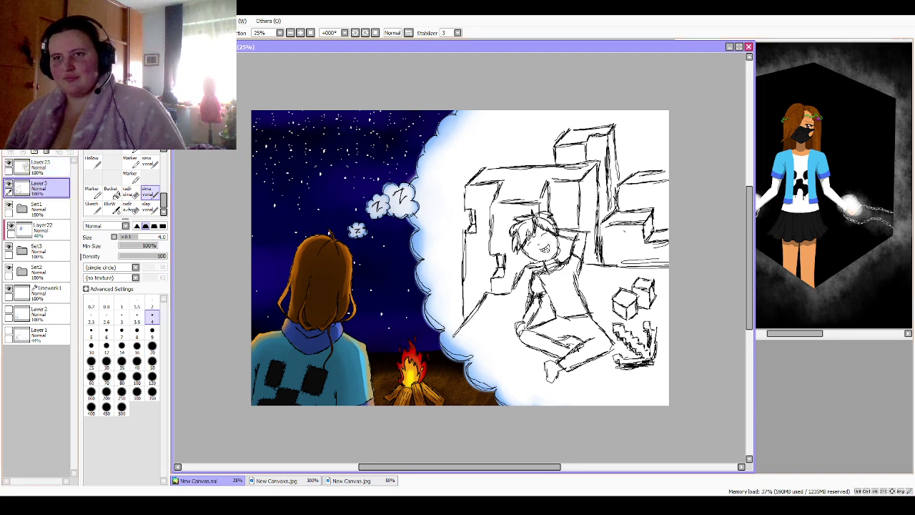
# Step: Add a new layer above the sketch and airbrush the figure's crossed legs blue at brush size 120, undoing the initial black strokes
pyautogui.click(22, 152)
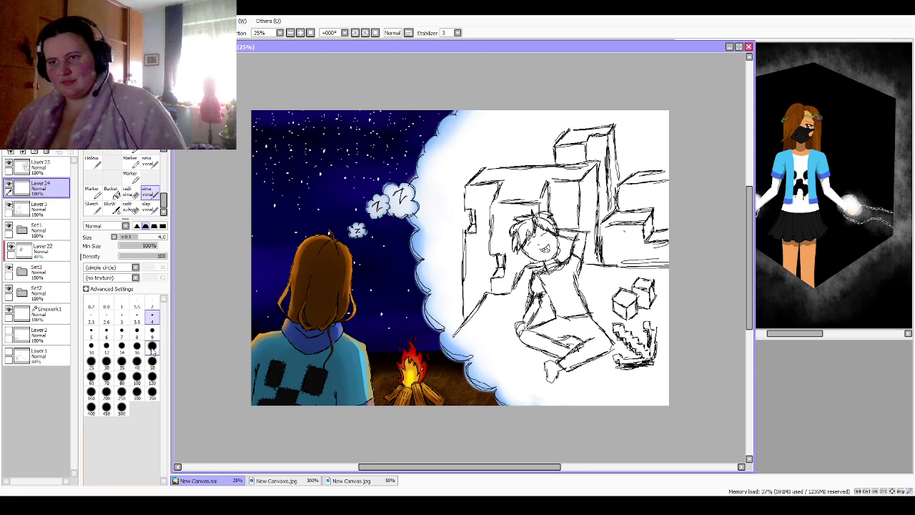
pyautogui.click(149, 208)
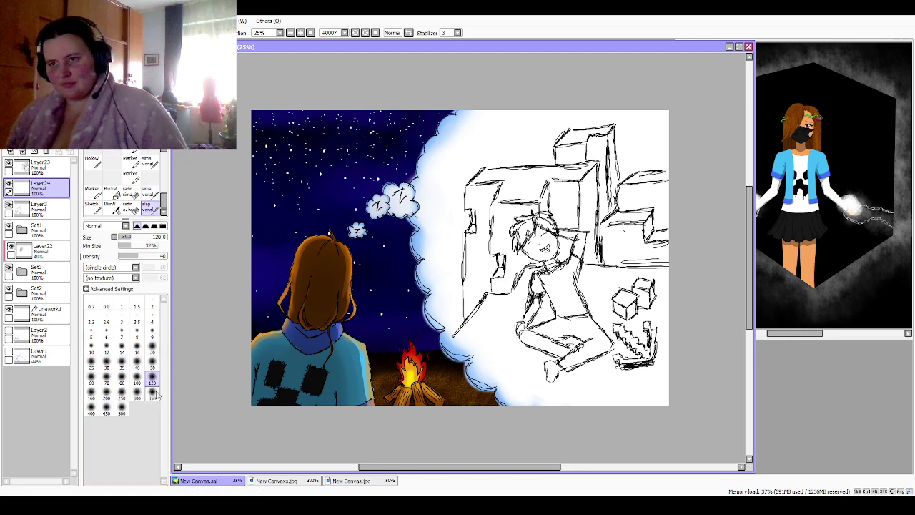
pyautogui.moveTo(569, 364)
pyautogui.mouseDown()
pyautogui.moveTo(595, 347)
pyautogui.moveTo(592, 327)
pyautogui.moveTo(548, 320)
pyautogui.mouseUp()
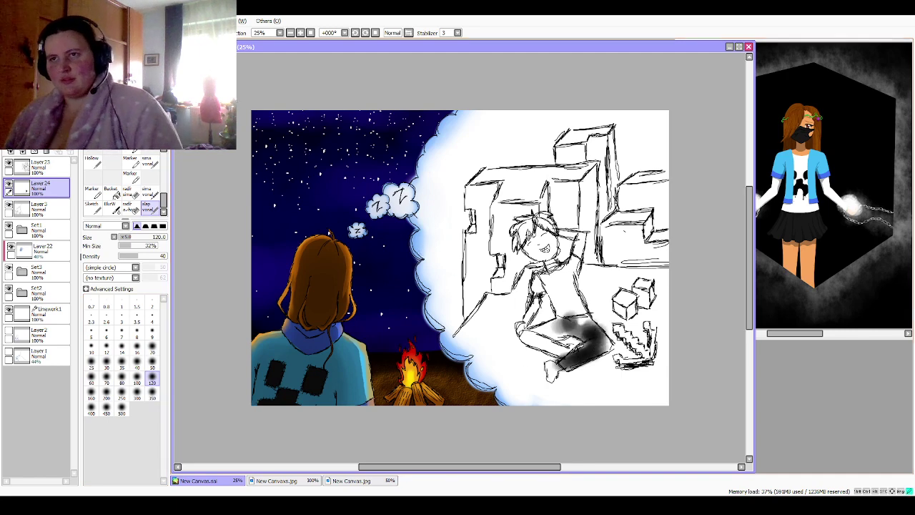
pyautogui.hotkey('ctrl', 'z')
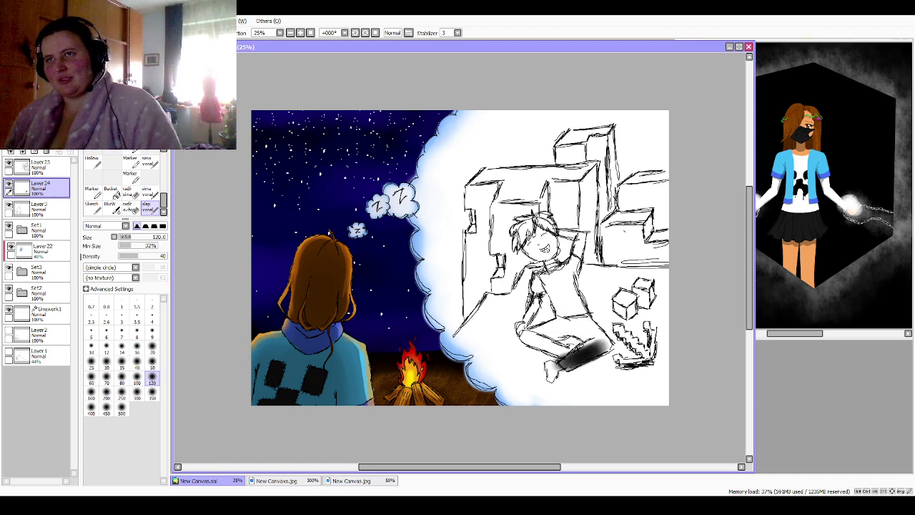
pyautogui.hotkey('ctrl', 'z')
pyautogui.moveTo(564, 365)
pyautogui.mouseDown()
pyautogui.moveTo(603, 339)
pyautogui.moveTo(586, 323)
pyautogui.moveTo(530, 342)
pyautogui.moveTo(564, 352)
pyautogui.moveTo(539, 343)
pyautogui.mouseUp()
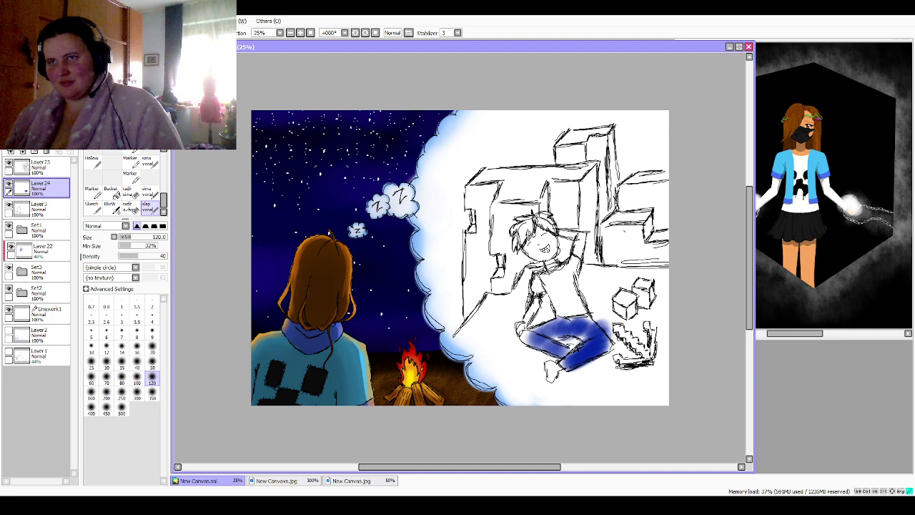
# Step: Color the rest of the figure with a teal shirt, tan skin and brown hair, and color the pickaxe brown
pyautogui.moveTo(576, 311)
pyautogui.mouseDown()
pyautogui.moveTo(559, 262)
pyautogui.moveTo(570, 268)
pyautogui.moveTo(536, 286)
pyautogui.moveTo(544, 295)
pyautogui.mouseUp()
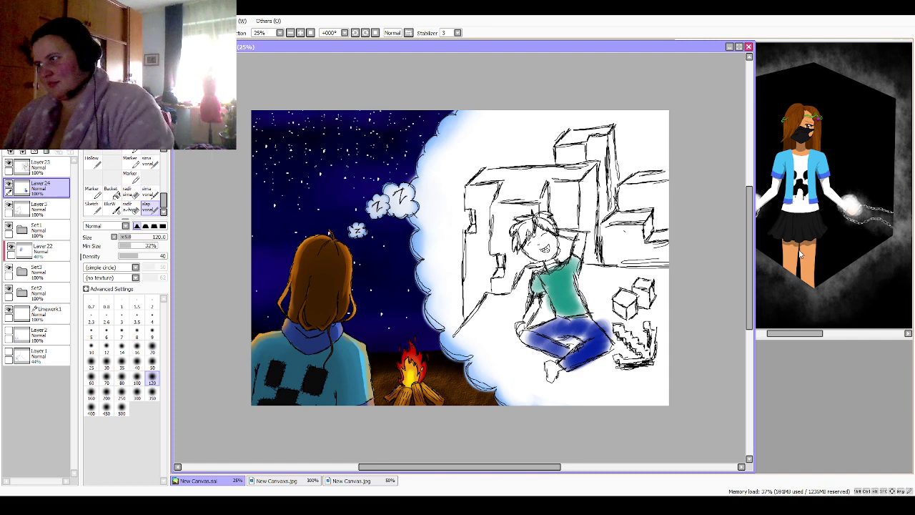
pyautogui.moveTo(578, 260)
pyautogui.mouseDown()
pyautogui.moveTo(581, 233)
pyautogui.moveTo(545, 250)
pyautogui.moveTo(534, 238)
pyautogui.moveTo(553, 266)
pyautogui.mouseUp()
pyautogui.moveTo(525, 325)
pyautogui.mouseDown()
pyautogui.moveTo(530, 313)
pyautogui.moveTo(533, 321)
pyautogui.mouseUp()
pyautogui.moveTo(552, 376); pyautogui.dragTo(549, 366)
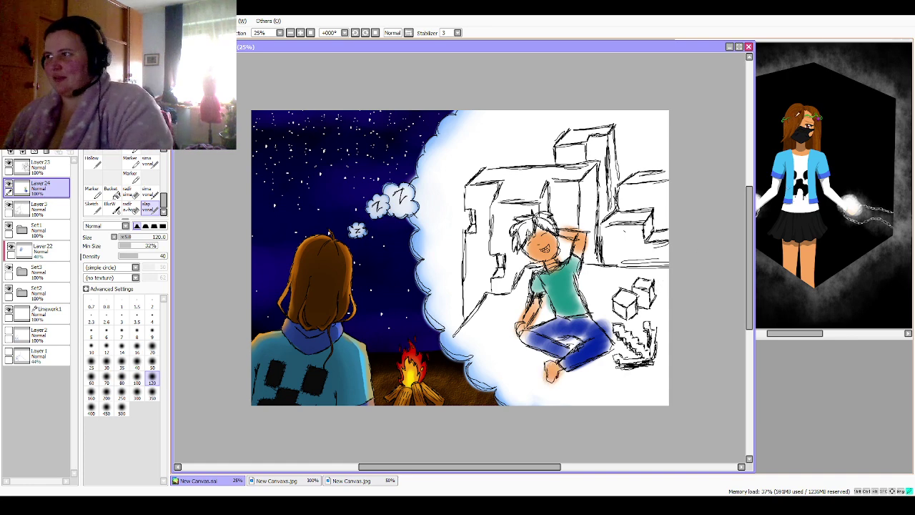
pyautogui.moveTo(552, 225)
pyautogui.mouseDown()
pyautogui.moveTo(536, 217)
pyautogui.moveTo(517, 238)
pyautogui.mouseUp()
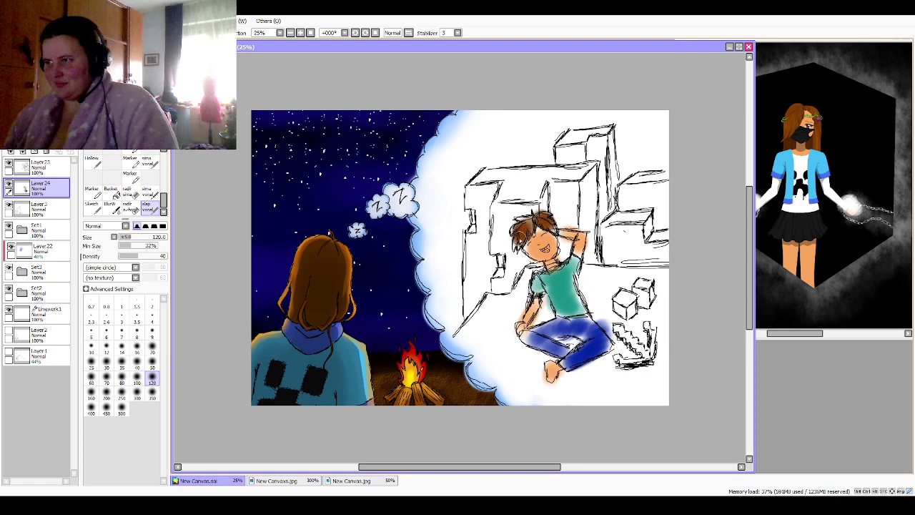
pyautogui.moveTo(648, 326)
pyautogui.mouseDown()
pyautogui.moveTo(652, 356)
pyautogui.moveTo(619, 327)
pyautogui.moveTo(648, 354)
pyautogui.moveTo(645, 363)
pyautogui.moveTo(614, 359)
pyautogui.mouseUp()
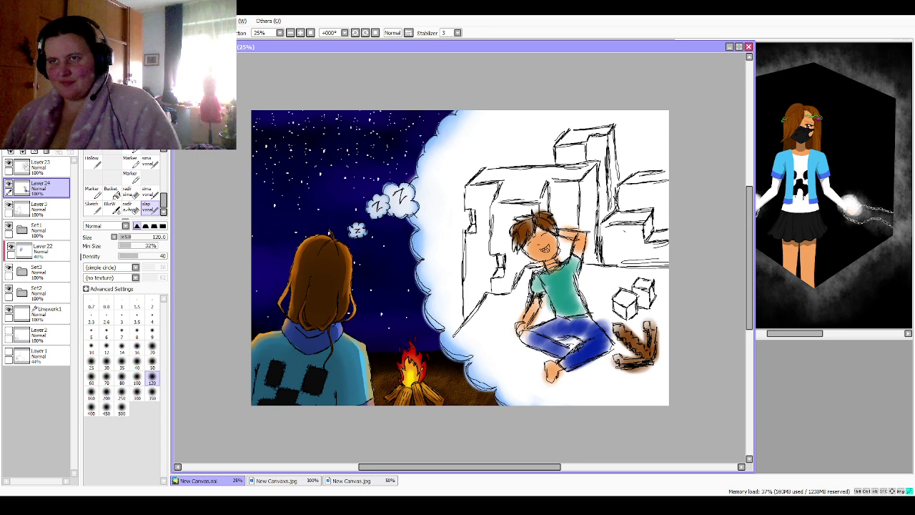
# Step: Undo the trial green patch and airbrush green ground around the figure on a new layer beneath its colors, at brush size 350
pyautogui.moveTo(665, 399)
pyautogui.mouseDown()
pyautogui.moveTo(630, 394)
pyautogui.moveTo(636, 390)
pyautogui.moveTo(596, 401)
pyautogui.moveTo(601, 386)
pyautogui.moveTo(573, 383)
pyautogui.mouseUp()
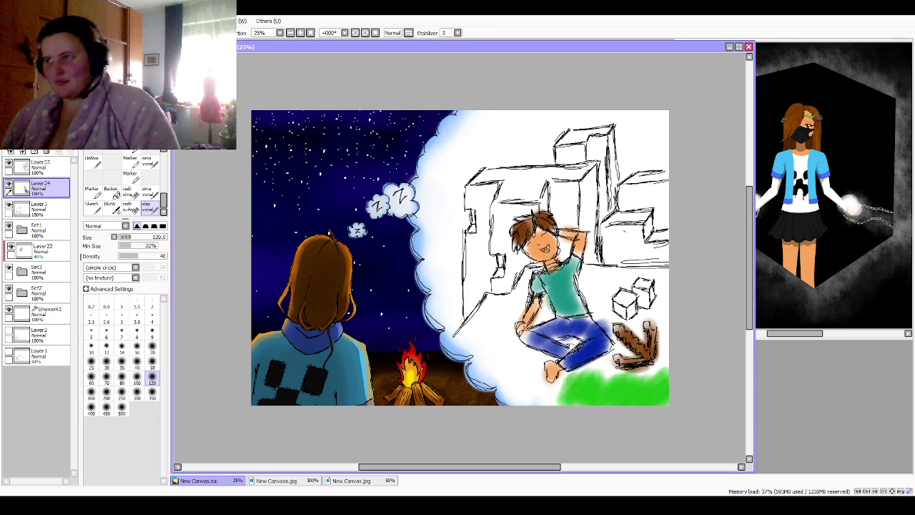
pyautogui.hotkey('ctrl', 'z')
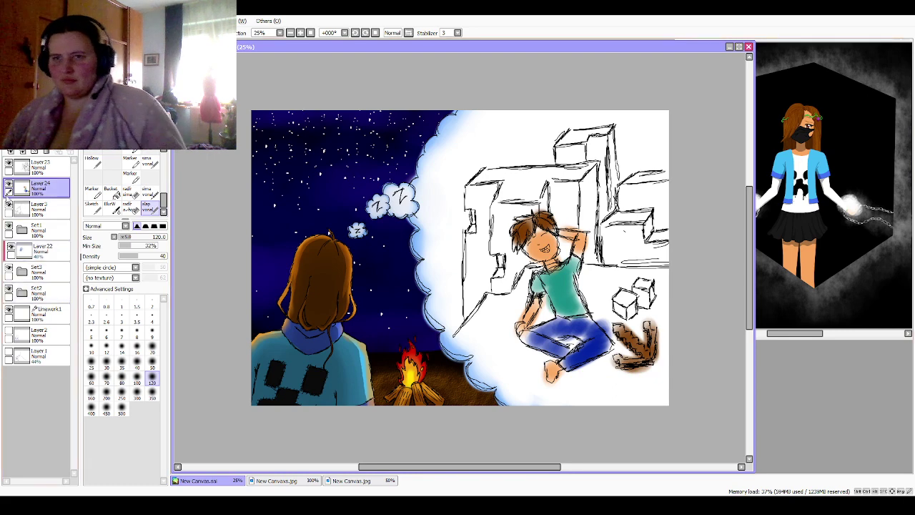
pyautogui.click(39, 209)
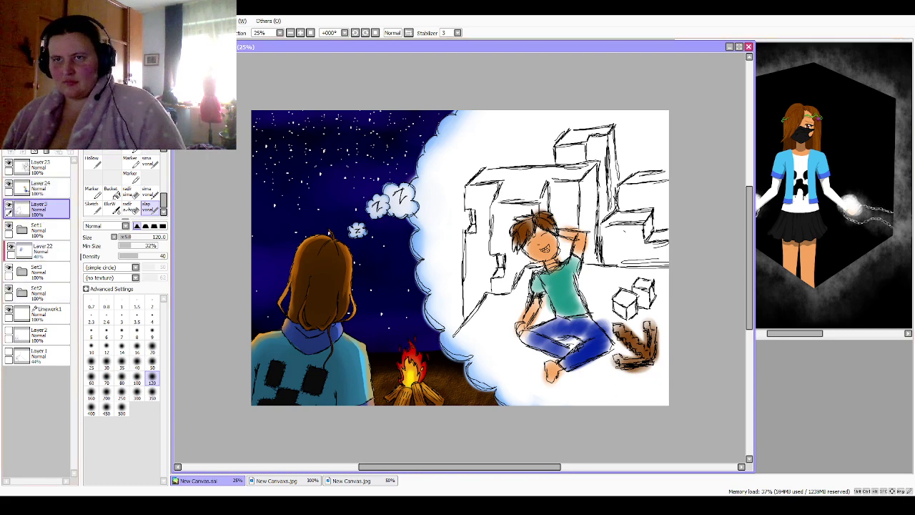
pyautogui.hotkey('ctrl', 'shift', 'n')
pyautogui.click(152, 395)
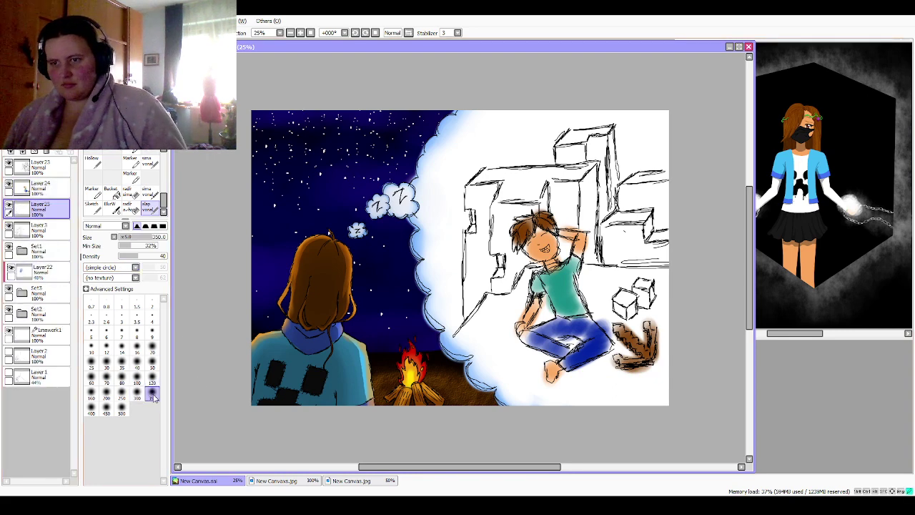
pyautogui.moveTo(629, 347)
pyautogui.mouseDown()
pyautogui.moveTo(633, 395)
pyautogui.moveTo(606, 391)
pyautogui.moveTo(525, 343)
pyautogui.moveTo(502, 347)
pyautogui.moveTo(518, 318)
pyautogui.moveTo(528, 322)
pyautogui.moveTo(560, 299)
pyautogui.moveTo(657, 294)
pyautogui.moveTo(647, 343)
pyautogui.moveTo(666, 336)
pyautogui.moveTo(561, 335)
pyautogui.mouseUp()
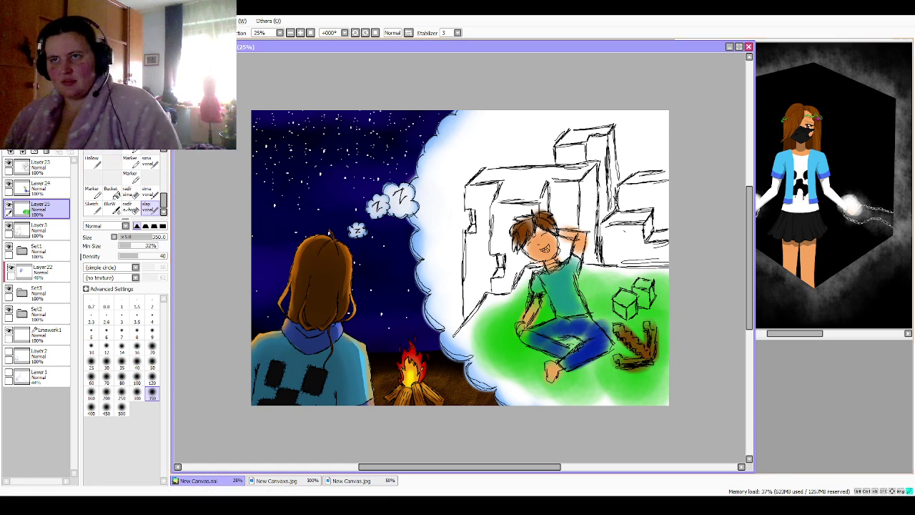
# Step: Airbrush the two small cubes and the stone blocks behind the figure gray, raising the brush size to 120 for the large blocks
pyautogui.click(151, 348)
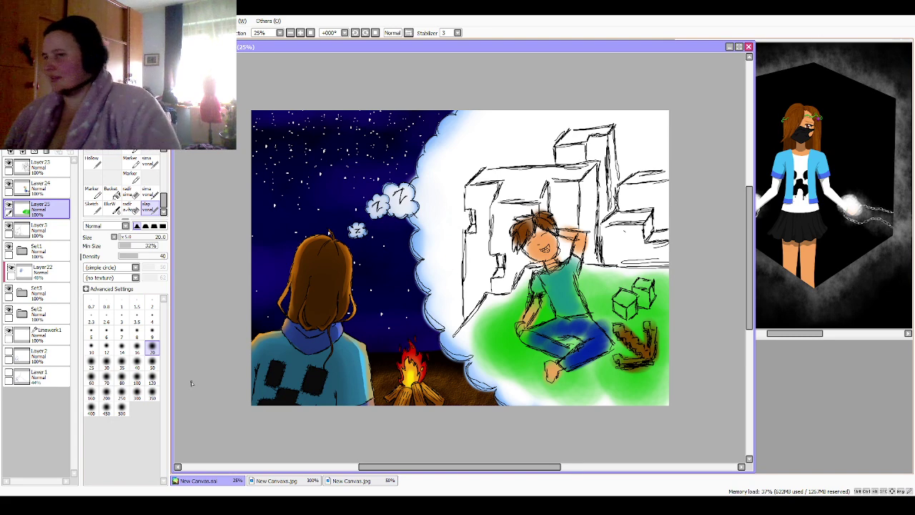
pyautogui.click(152, 362)
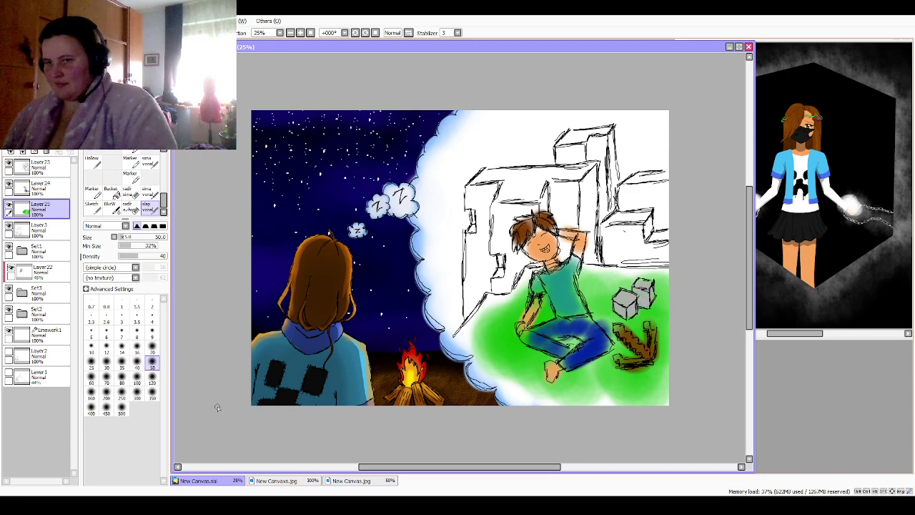
pyautogui.click(152, 383)
pyautogui.moveTo(668, 251)
pyautogui.mouseDown()
pyautogui.moveTo(616, 257)
pyautogui.moveTo(608, 233)
pyautogui.moveTo(635, 220)
pyautogui.moveTo(630, 242)
pyautogui.moveTo(677, 241)
pyautogui.moveTo(644, 242)
pyautogui.mouseUp()
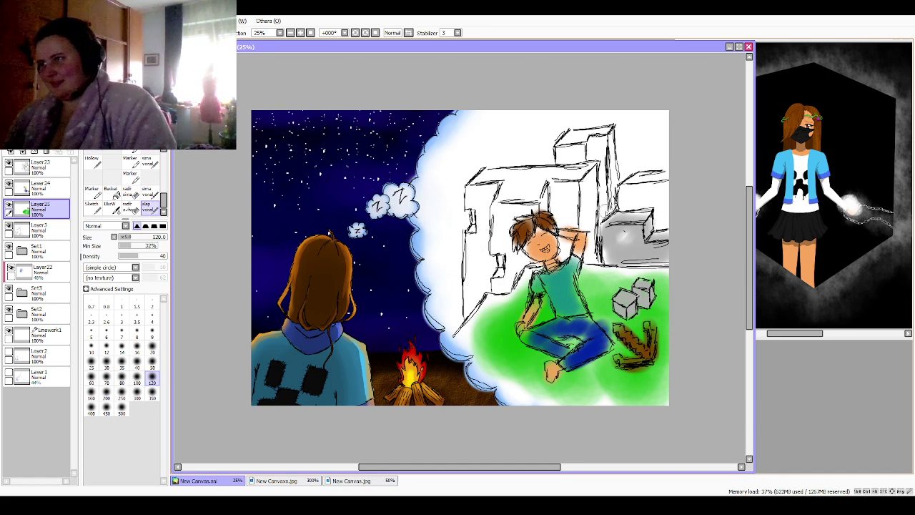
pyautogui.moveTo(604, 212)
pyautogui.mouseDown()
pyautogui.moveTo(609, 146)
pyautogui.moveTo(561, 146)
pyautogui.mouseUp()
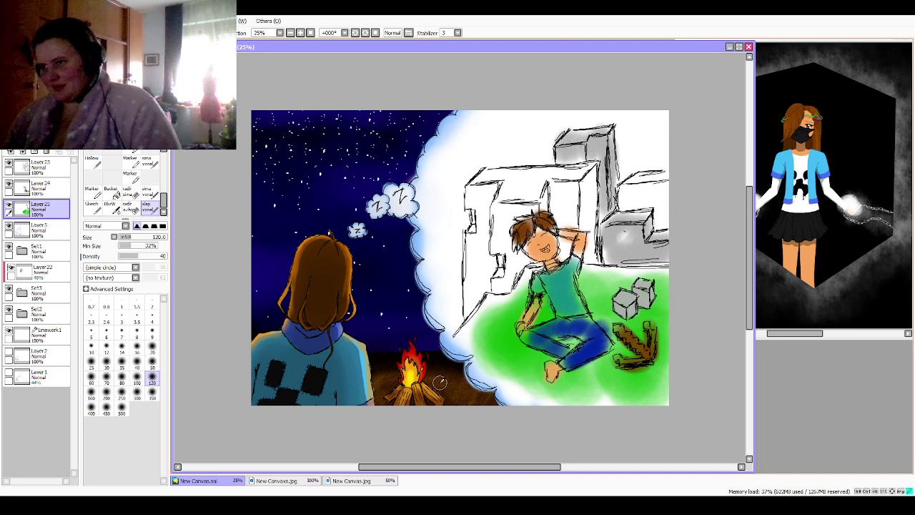
# Step: Airbrush the block above the gray stones dark brown and the large notched frame behind the figure light brown
pyautogui.moveTo(641, 203)
pyautogui.mouseDown()
pyautogui.moveTo(664, 218)
pyautogui.moveTo(659, 180)
pyautogui.moveTo(641, 203)
pyautogui.moveTo(637, 182)
pyautogui.moveTo(616, 200)
pyautogui.moveTo(631, 189)
pyautogui.moveTo(629, 203)
pyautogui.moveTo(648, 193)
pyautogui.moveTo(651, 180)
pyautogui.moveTo(620, 193)
pyautogui.mouseUp()
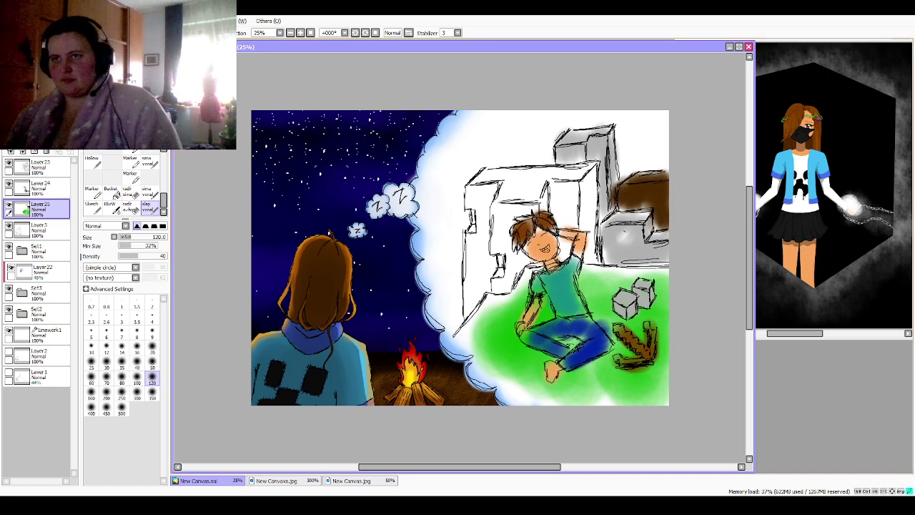
pyautogui.moveTo(593, 250)
pyautogui.mouseDown()
pyautogui.moveTo(590, 207)
pyautogui.moveTo(597, 213)
pyautogui.moveTo(587, 183)
pyautogui.moveTo(583, 196)
pyautogui.moveTo(507, 180)
pyautogui.moveTo(476, 237)
pyautogui.moveTo(506, 268)
pyautogui.moveTo(520, 263)
pyautogui.moveTo(497, 296)
pyautogui.moveTo(477, 242)
pyautogui.moveTo(469, 309)
pyautogui.moveTo(468, 235)
pyautogui.moveTo(475, 269)
pyautogui.mouseUp()
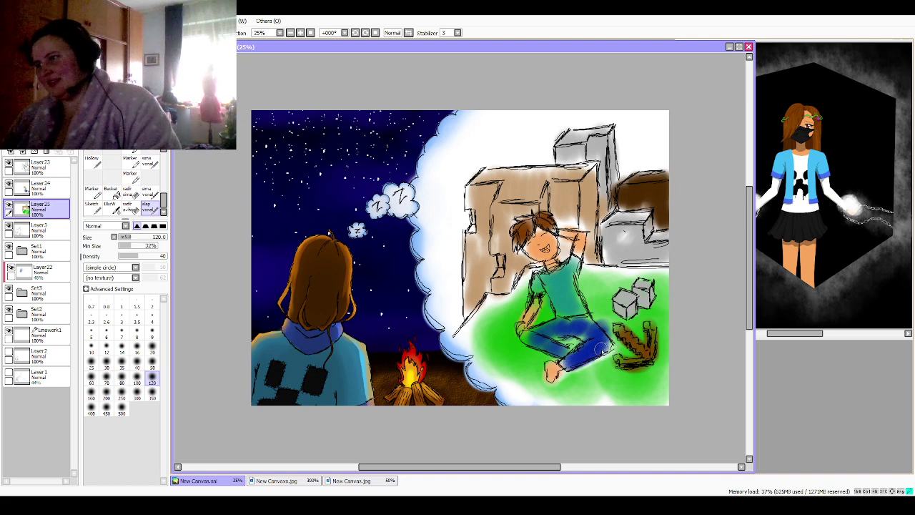
# Step: Lighten the green ground layer beneath the figure's trousers and shirt so their colors look cleaner
pyautogui.moveTo(585, 325); pyautogui.dragTo(532, 339)
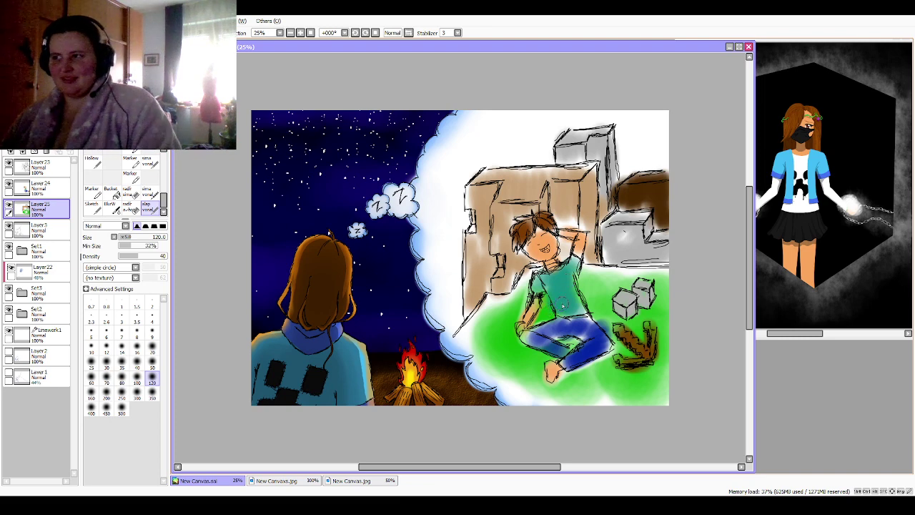
pyautogui.moveTo(573, 306); pyautogui.dragTo(578, 263)
pyautogui.moveTo(578, 362)
pyautogui.mouseDown()
pyautogui.moveTo(601, 341)
pyautogui.moveTo(587, 326)
pyautogui.moveTo(606, 342)
pyautogui.moveTo(575, 320)
pyautogui.mouseUp()
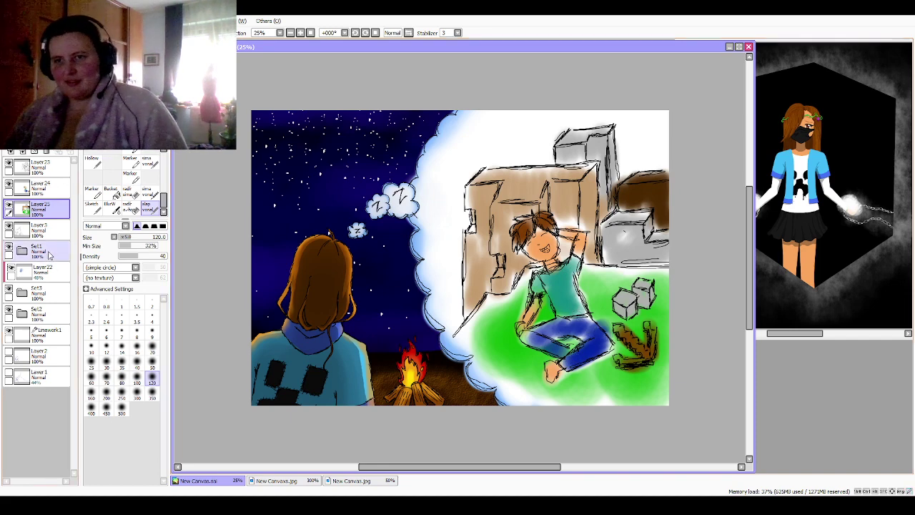
# Step: Add a new layer beneath the ground colors and airbrush a light blue sky behind the blocks at brush size 350
pyautogui.click(40, 227)
pyautogui.click(10, 151)
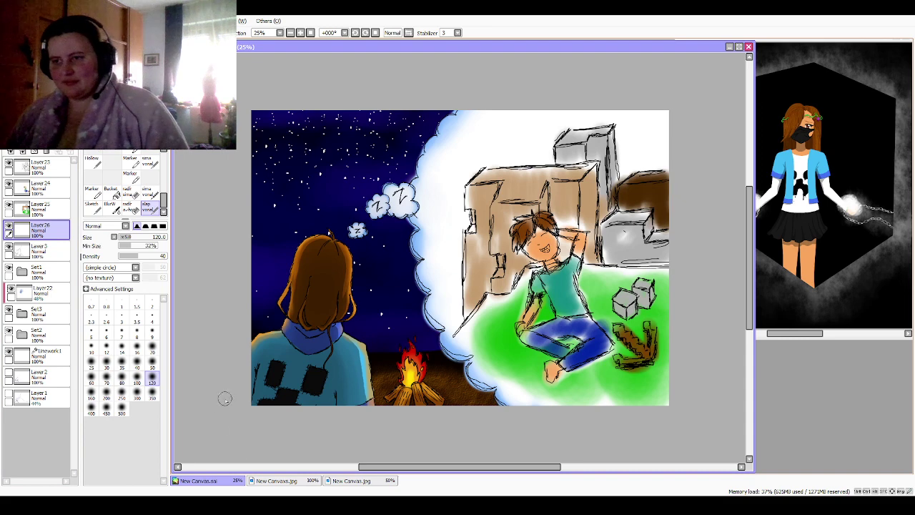
pyautogui.click(153, 361)
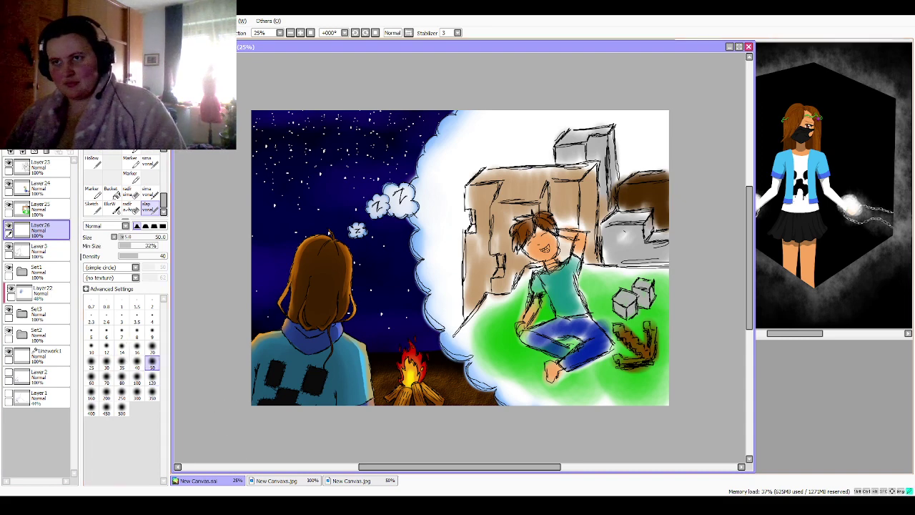
pyautogui.click(152, 392)
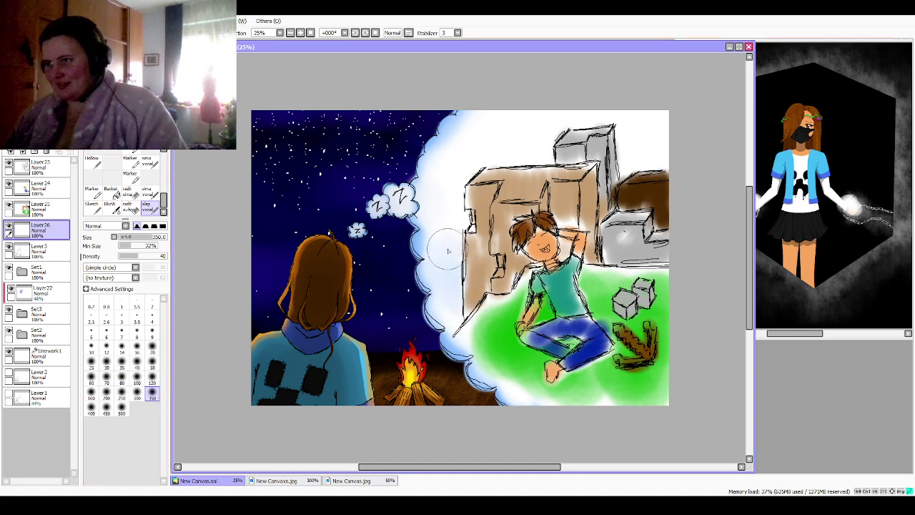
pyautogui.moveTo(447, 251)
pyautogui.mouseDown()
pyautogui.moveTo(465, 180)
pyautogui.moveTo(456, 193)
pyautogui.moveTo(480, 148)
pyautogui.moveTo(513, 127)
pyautogui.moveTo(542, 150)
pyautogui.moveTo(513, 152)
pyautogui.moveTo(521, 135)
pyautogui.moveTo(576, 108)
pyautogui.moveTo(643, 138)
pyautogui.mouseUp()
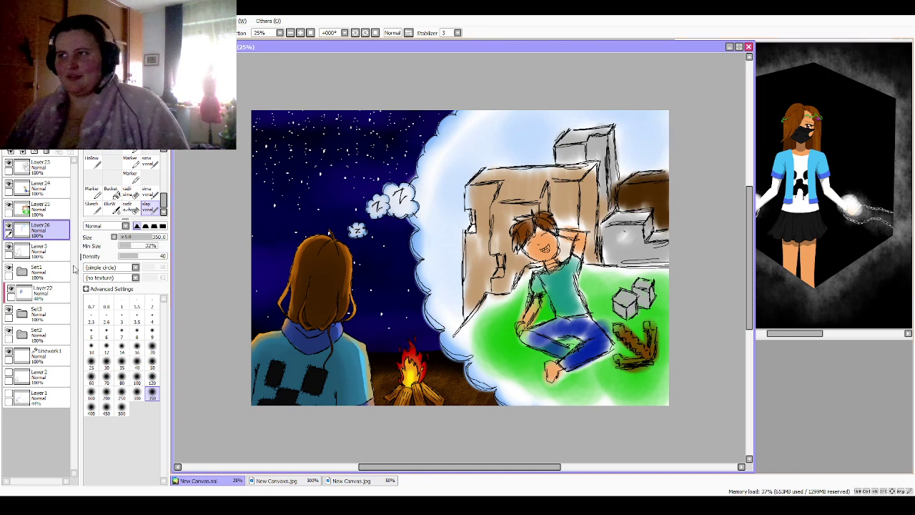
# Step: Soften the light blue sky inside the thought bubble with the soft eraser at size 350
pyautogui.click(126, 192)
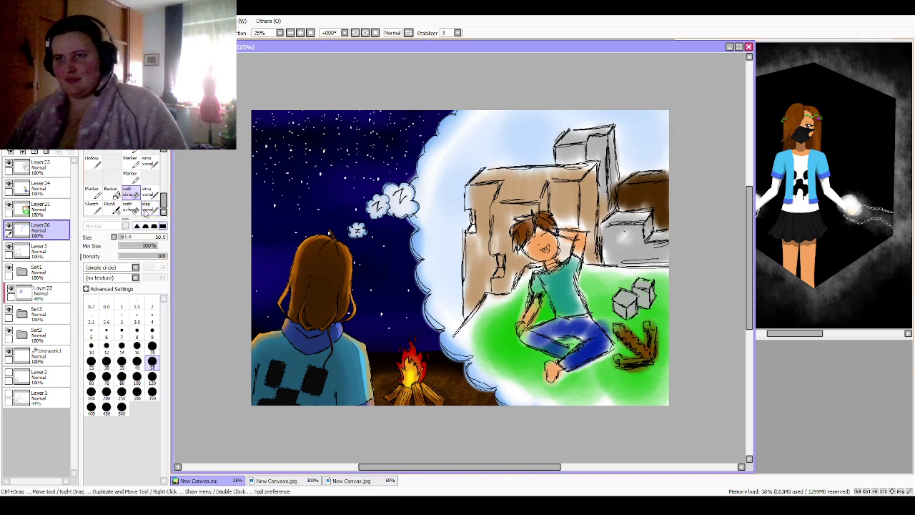
pyautogui.click(151, 376)
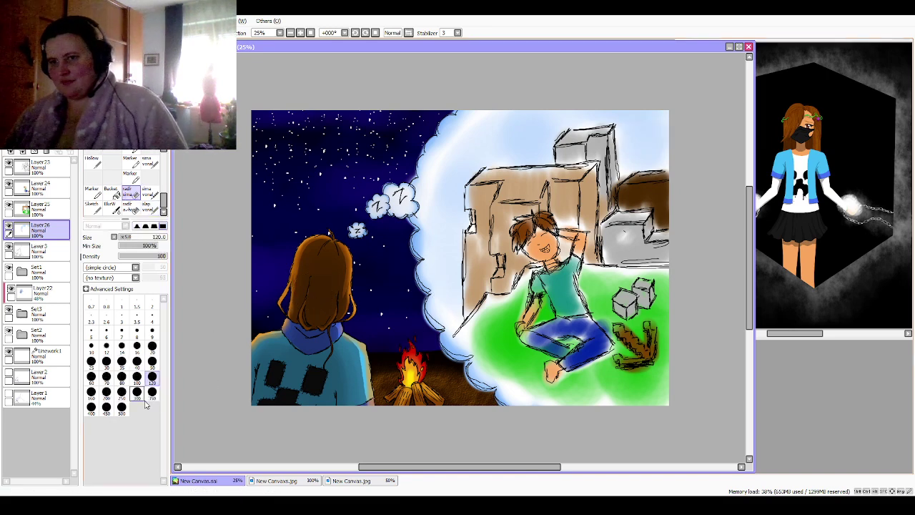
pyautogui.click(131, 209)
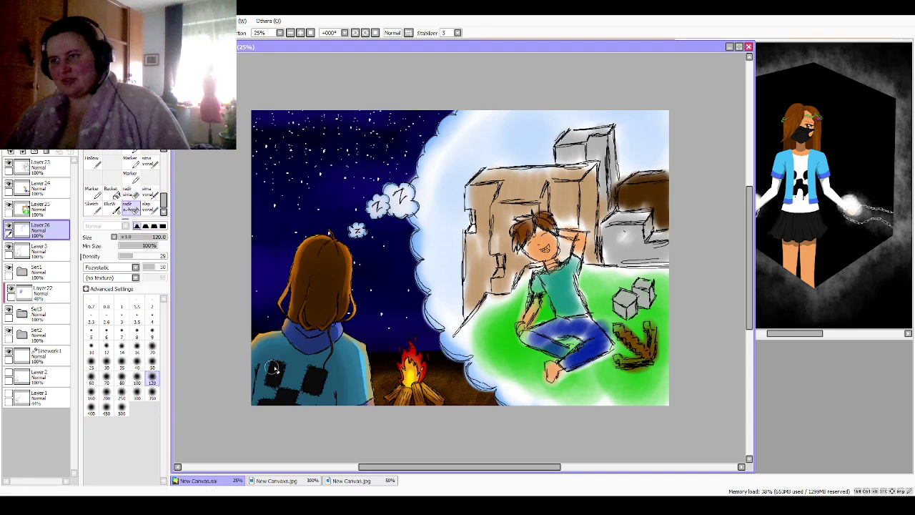
pyautogui.click(152, 393)
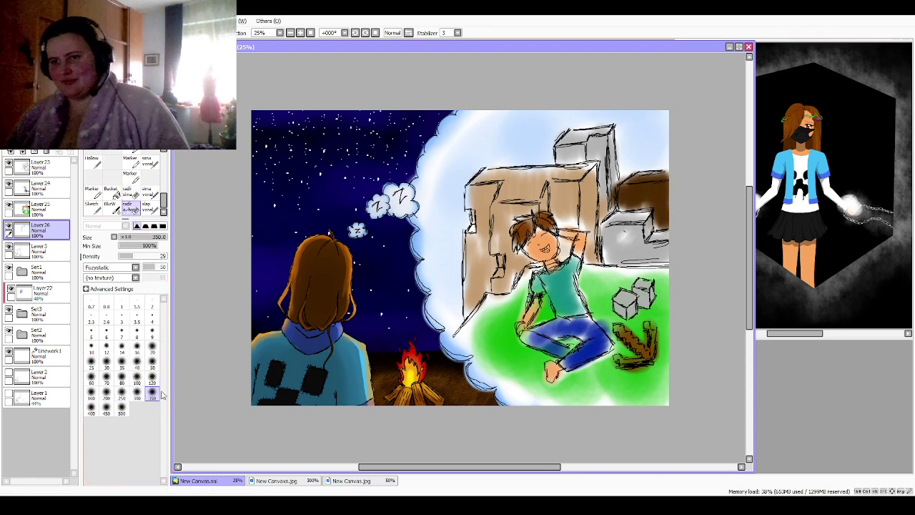
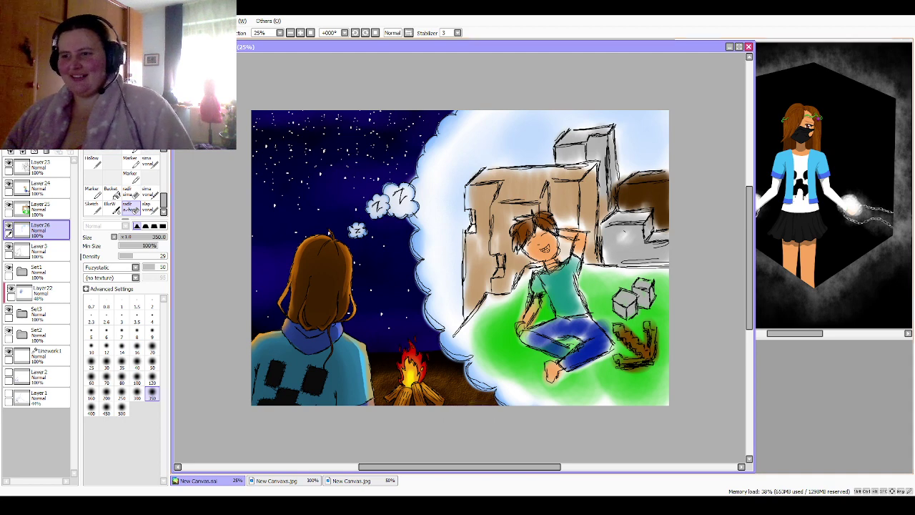
pyautogui.click(266, 504)
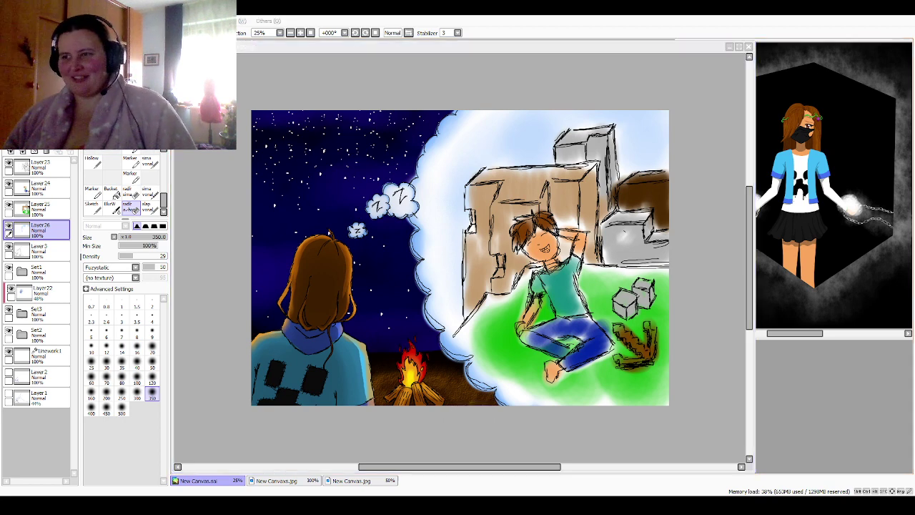